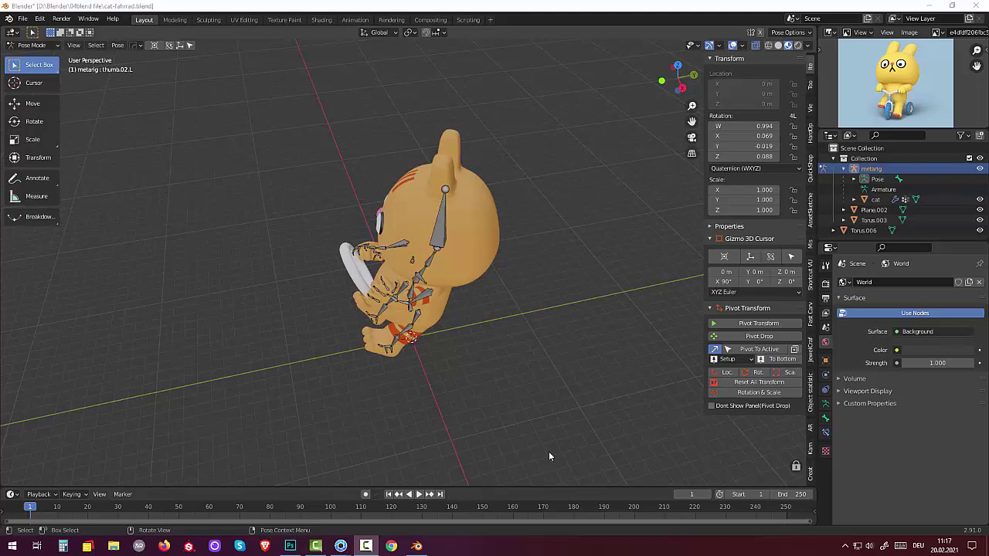
# Rotate the left shoulder bone (shoulder.L) toward the wheel.
pyautogui.moveTo(504, 318)
pyautogui.mouseDown(button='middle')
pyautogui.moveTo(550, 264)
pyautogui.moveTo(514, 348)
pyautogui.moveTo(505, 327)
pyautogui.moveTo(544, 288)
pyautogui.moveTo(698, 280)
pyautogui.moveTo(523, 307)
pyautogui.moveTo(499, 295)
pyautogui.moveTo(551, 278)
pyautogui.moveTo(701, 298)
pyautogui.moveTo(597, 307)
pyautogui.moveTo(542, 291)
pyautogui.moveTo(486, 300)
pyautogui.moveTo(503, 296)
pyautogui.mouseUp(button='middle')
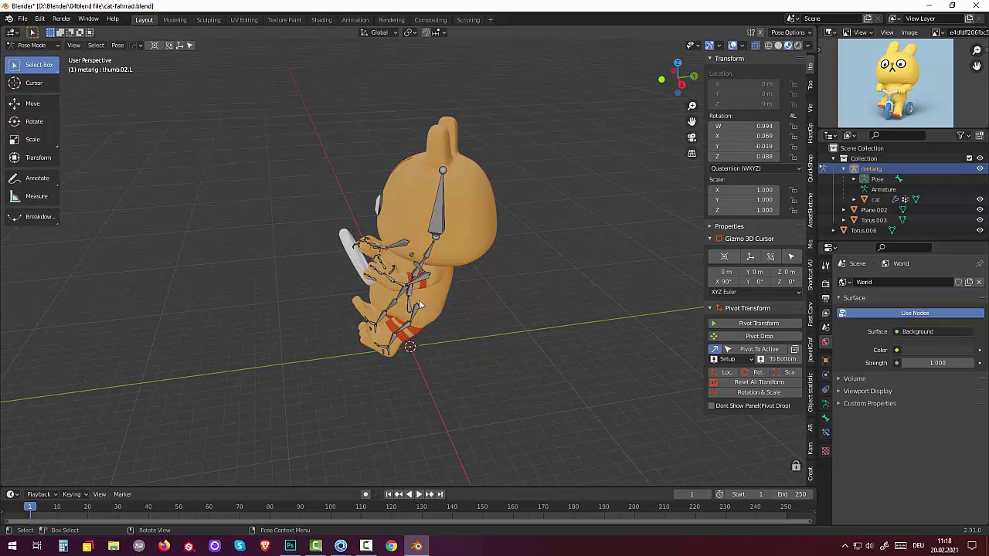
pyautogui.moveTo(421, 305)
pyautogui.mouseDown(button='middle')
pyautogui.moveTo(440, 303)
pyautogui.moveTo(426, 307)
pyautogui.mouseUp(button='middle')
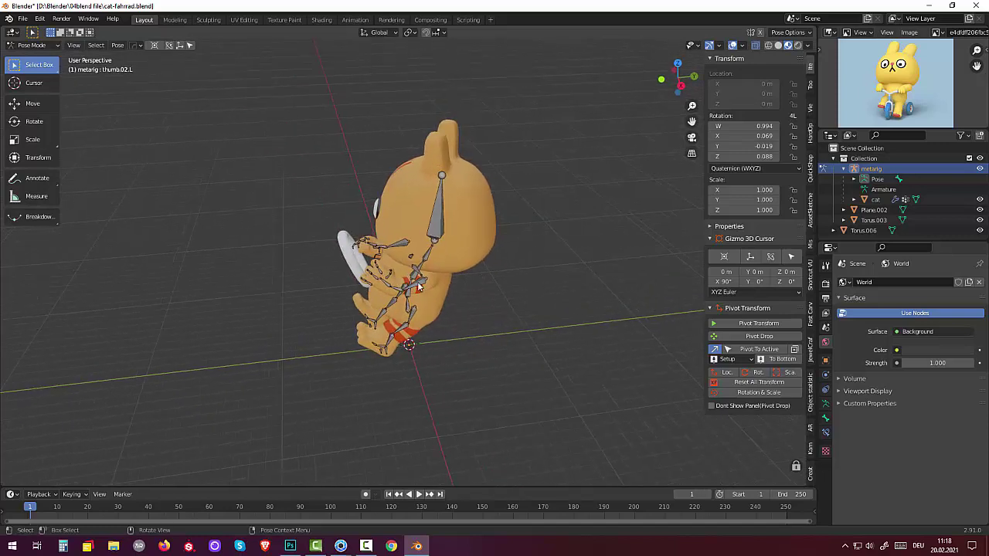
pyautogui.click(419, 280)
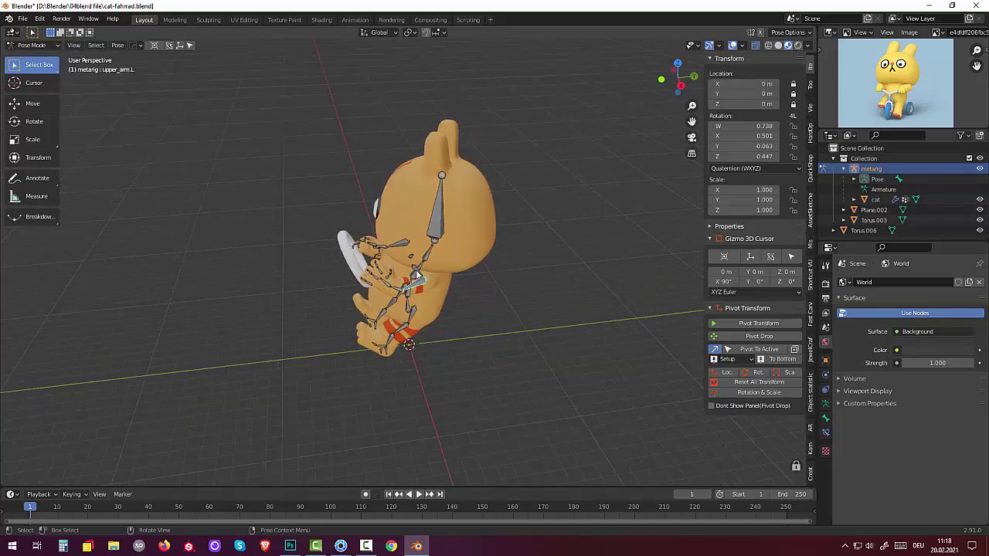
pyautogui.click(417, 275)
pyautogui.press('r')
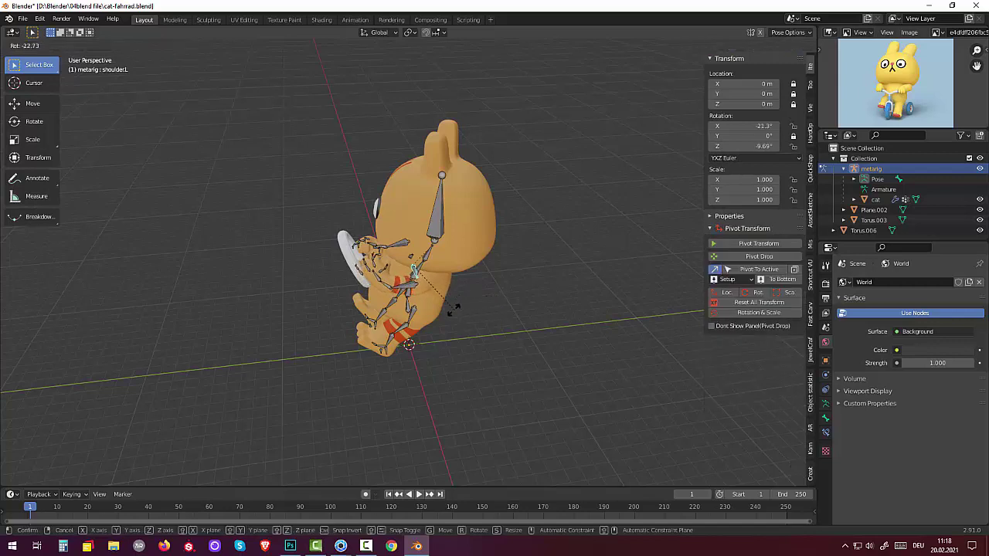
pyautogui.click(463, 312)
# Rotate the left upper arm bone (upper_arm.L) toward the ring.
pyautogui.moveTo(463, 312)
pyautogui.mouseDown(button='middle')
pyautogui.moveTo(547, 337)
pyautogui.moveTo(498, 311)
pyautogui.mouseUp(button='middle')
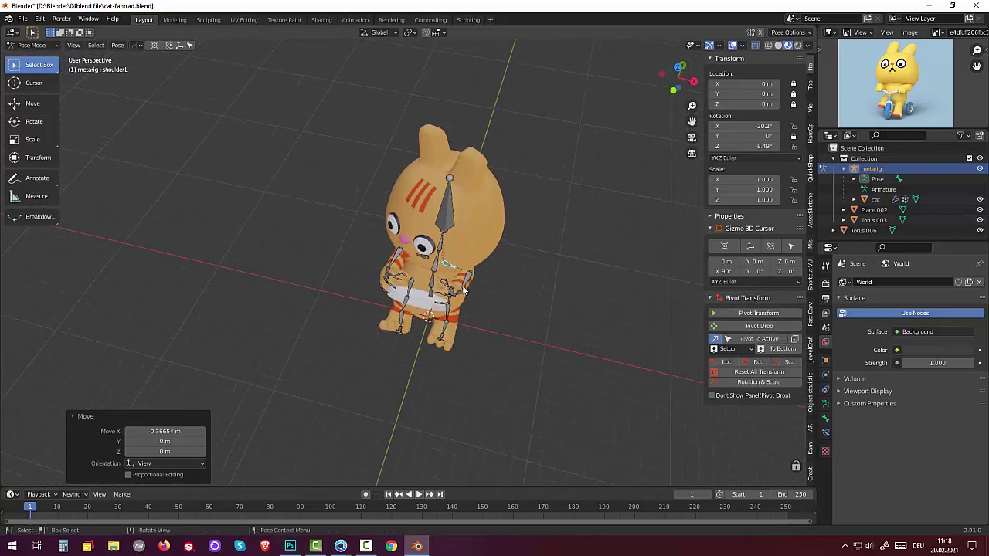
pyautogui.click(465, 289)
pyautogui.press('r')
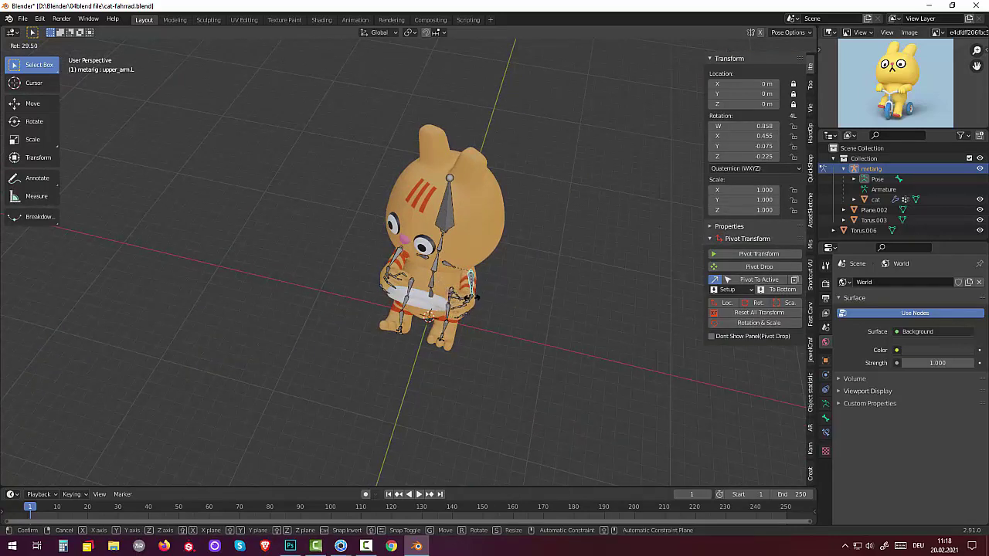
pyautogui.click(473, 321)
pyautogui.moveTo(473, 320)
pyautogui.mouseDown(button='middle')
pyautogui.moveTo(422, 293)
pyautogui.moveTo(356, 289)
pyautogui.mouseUp(button='middle')
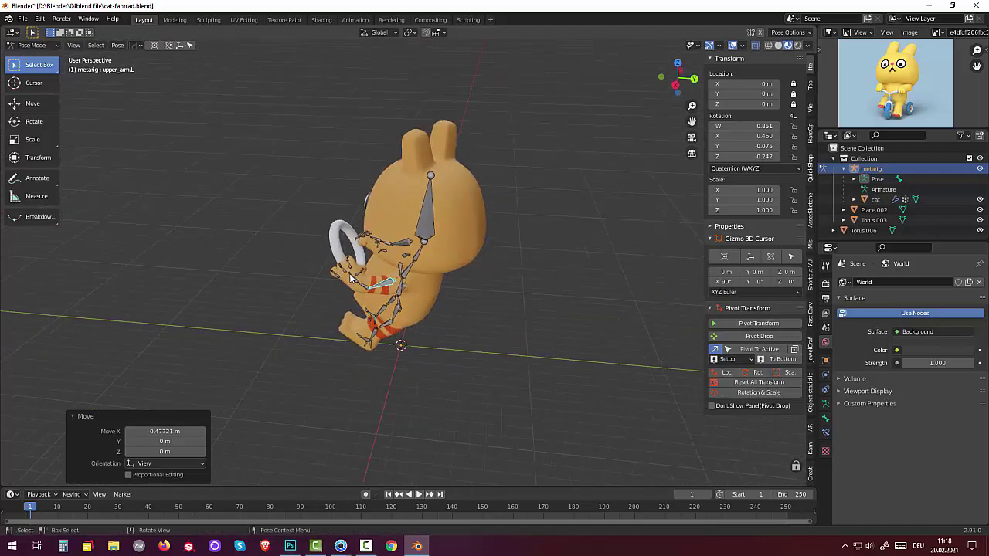
# Rotate hand.L and forearm.L, then begin re-rotating upper_arm.L.
pyautogui.click(351, 279)
pyautogui.press('r')
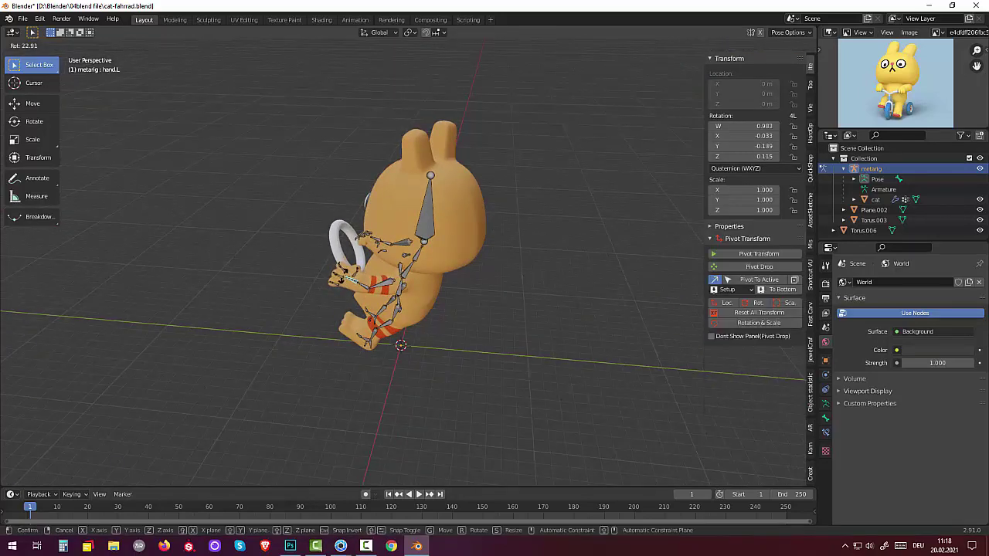
pyautogui.click(347, 278)
pyautogui.click(365, 288)
pyautogui.press('r')
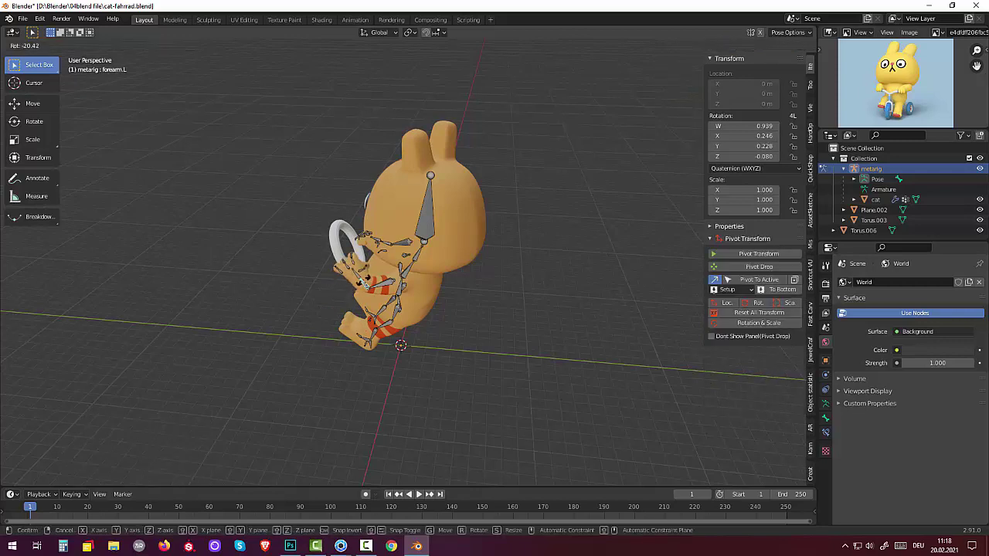
pyautogui.click(357, 283)
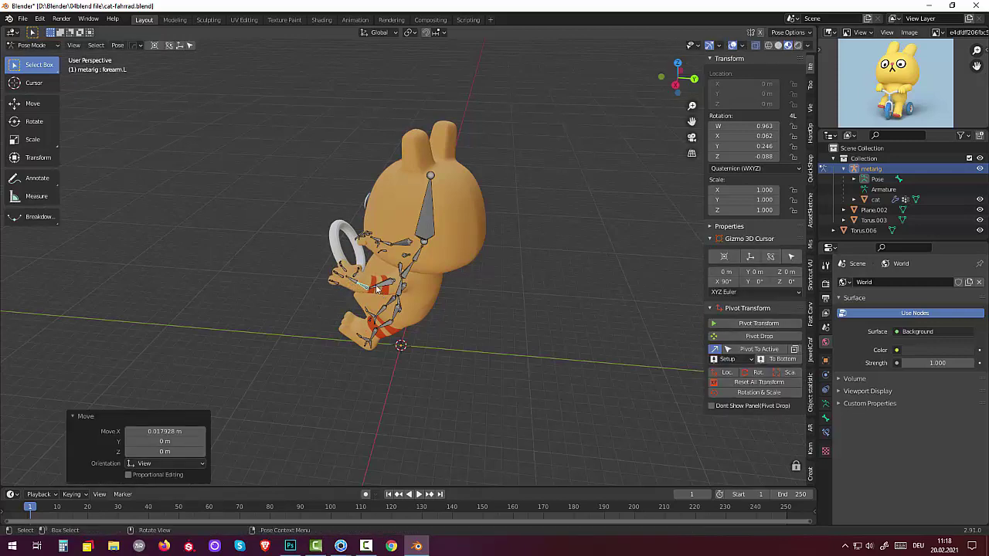
pyautogui.click(372, 283)
pyautogui.press('g')
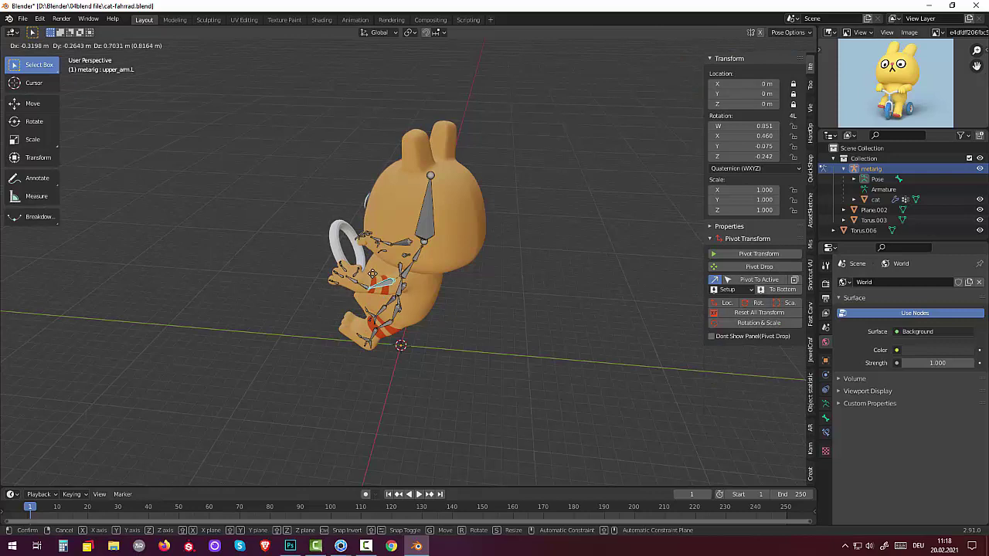
pyautogui.press('r')
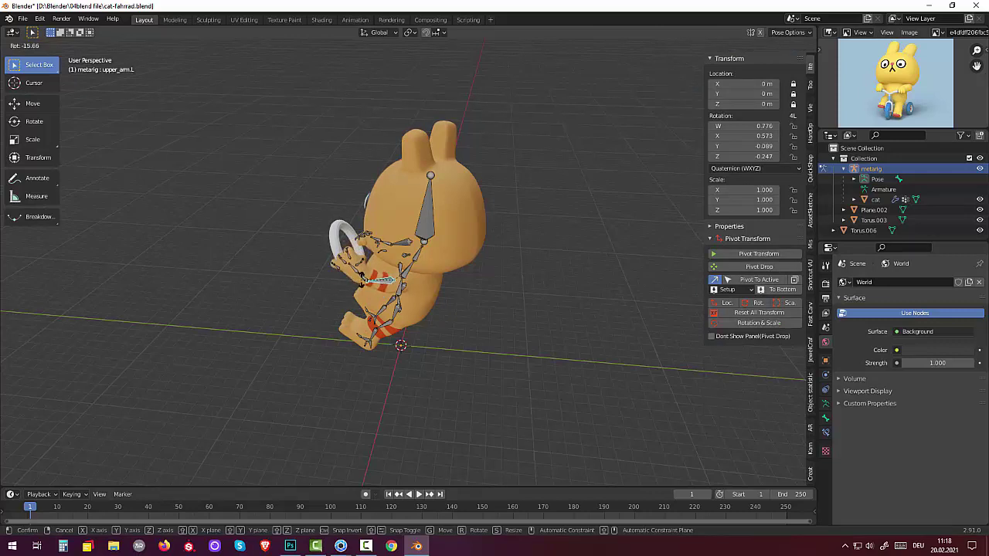
# Settle the upper arm at -16.2° and turn forearm.L toward the wheel.
pyautogui.click(436, 285)
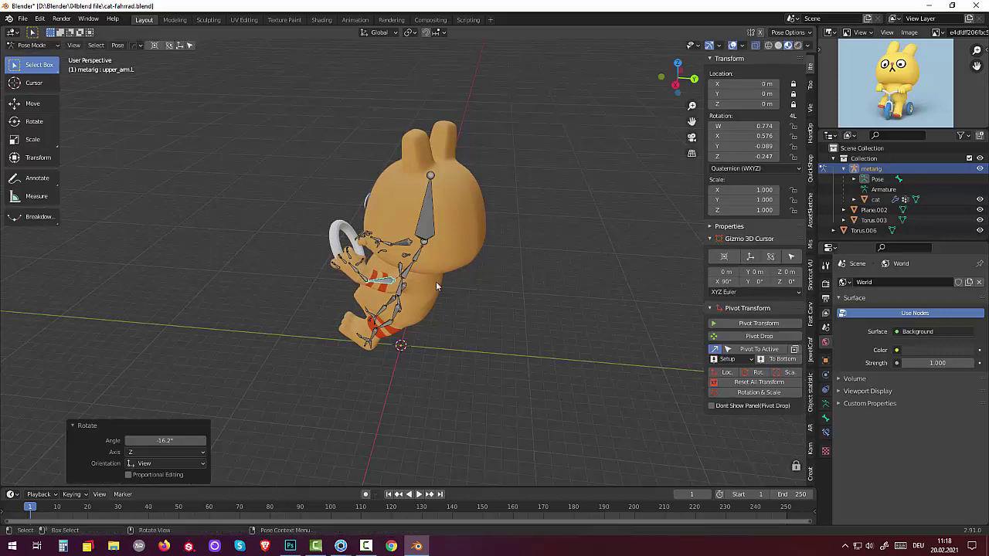
pyautogui.moveTo(436, 286); pyautogui.dragTo(567, 296, button='middle')
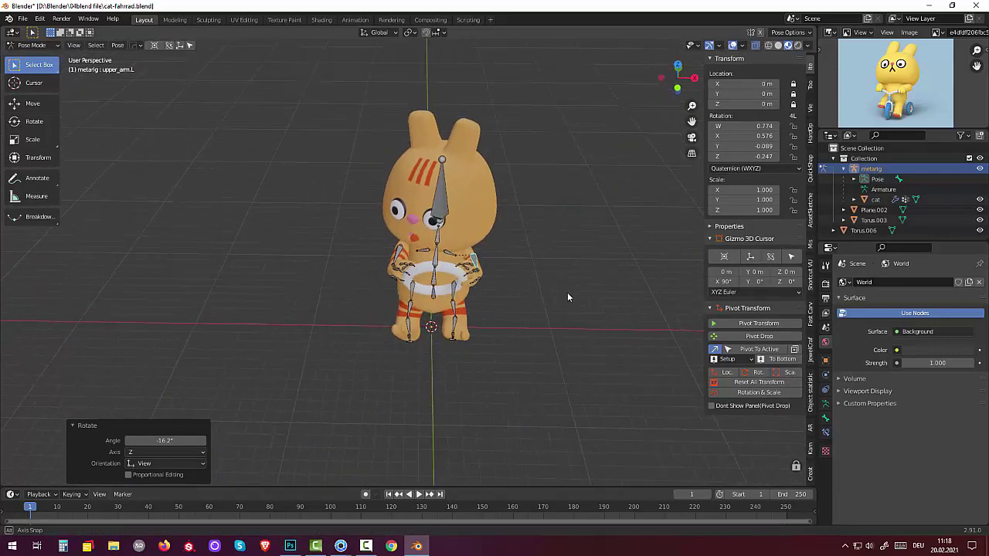
pyautogui.moveTo(566, 297)
pyautogui.mouseDown(button='middle')
pyautogui.moveTo(450, 310)
pyautogui.moveTo(415, 296)
pyautogui.mouseUp(button='middle')
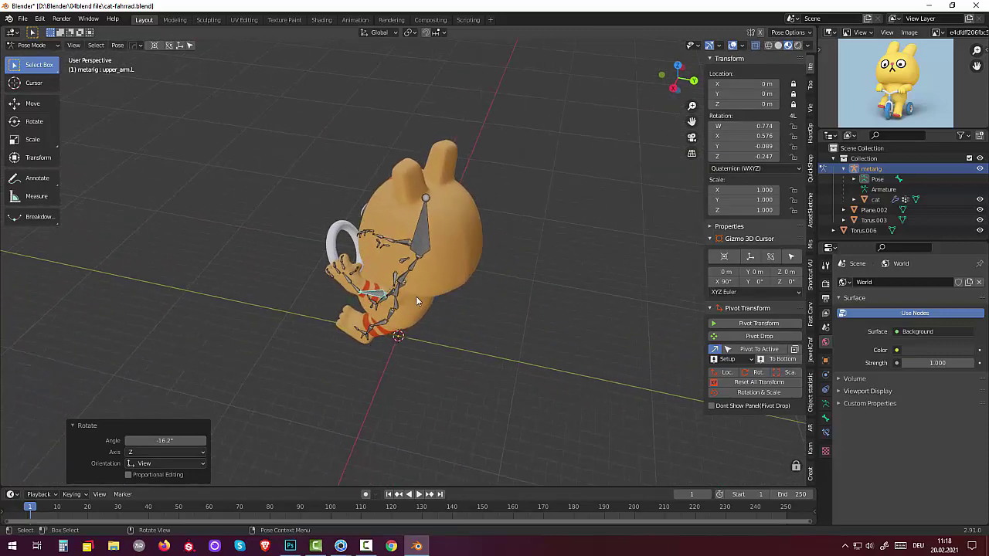
pyautogui.click(351, 286)
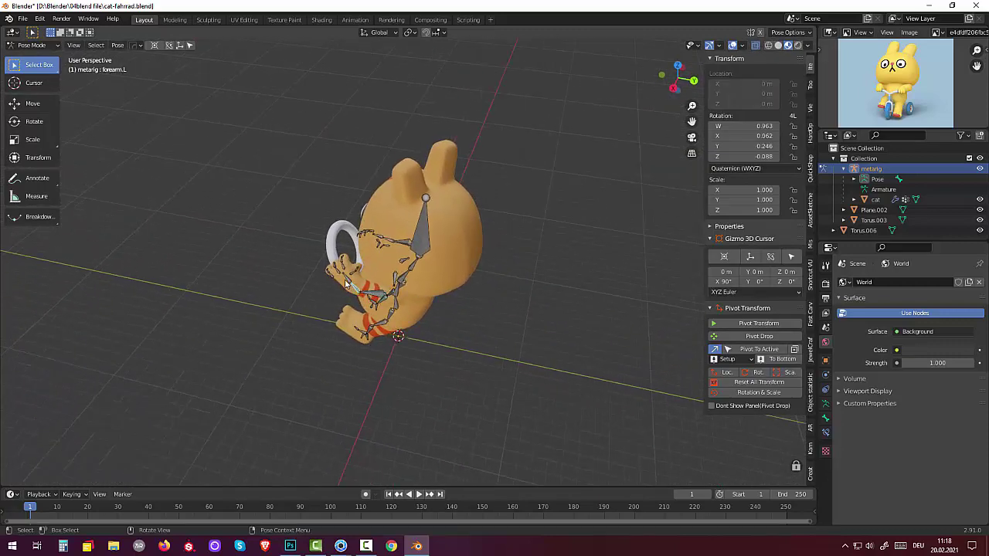
pyautogui.press('r')
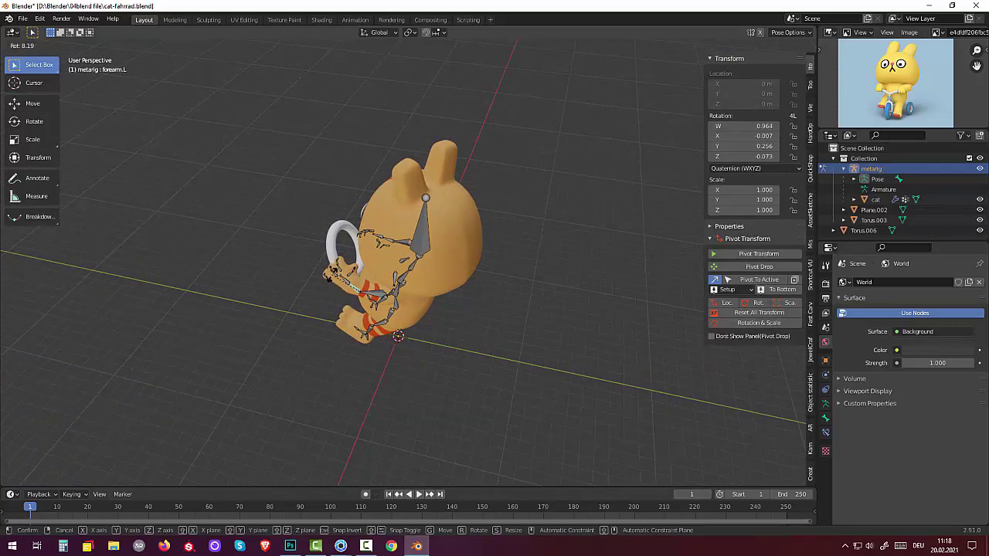
pyautogui.click(340, 272)
# Bend the left index finger's base bone (f_index.01.L) around the ring.
pyautogui.moveTo(384, 281)
pyautogui.mouseDown(button='middle')
pyautogui.moveTo(477, 267)
pyautogui.moveTo(511, 253)
pyautogui.moveTo(509, 236)
pyautogui.moveTo(484, 279)
pyautogui.moveTo(369, 309)
pyautogui.mouseUp(button='middle')
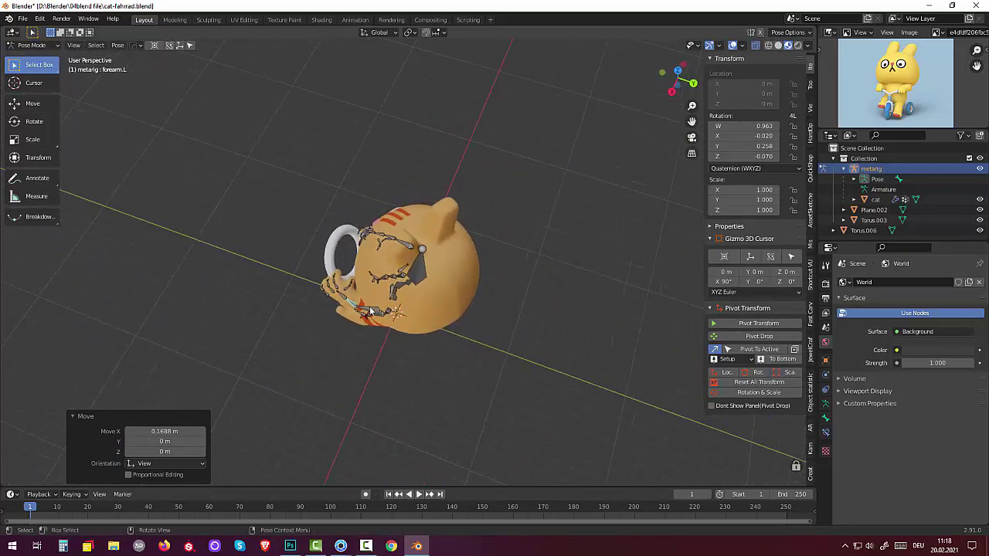
pyautogui.moveTo(332, 283); pyautogui.dragTo(390, 301, button='middle')
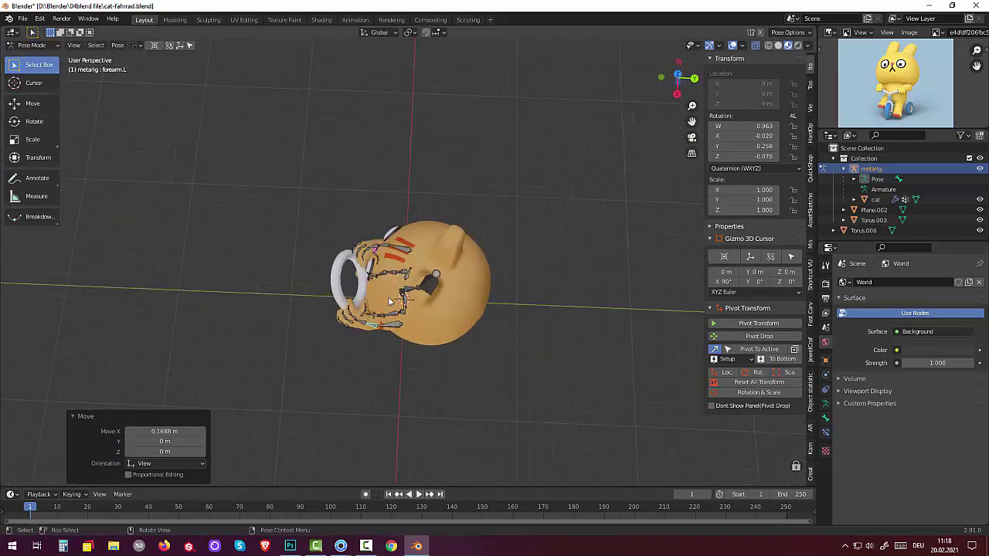
pyautogui.click(349, 311)
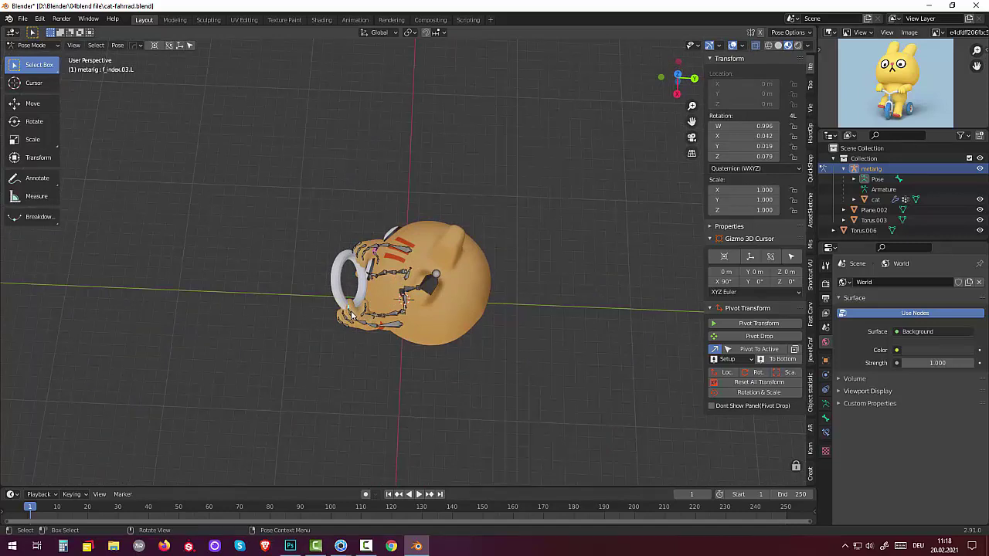
pyautogui.click(355, 319)
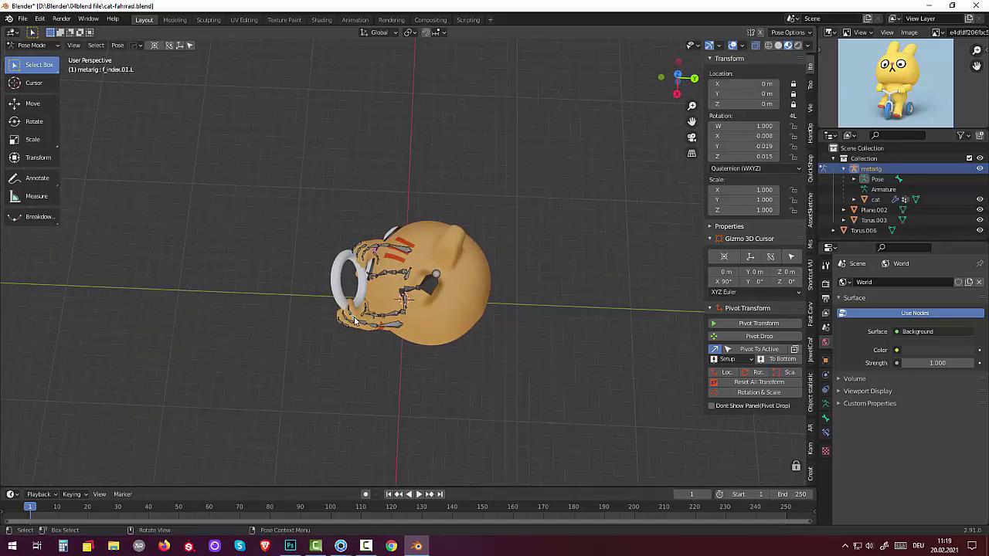
pyautogui.press('r')
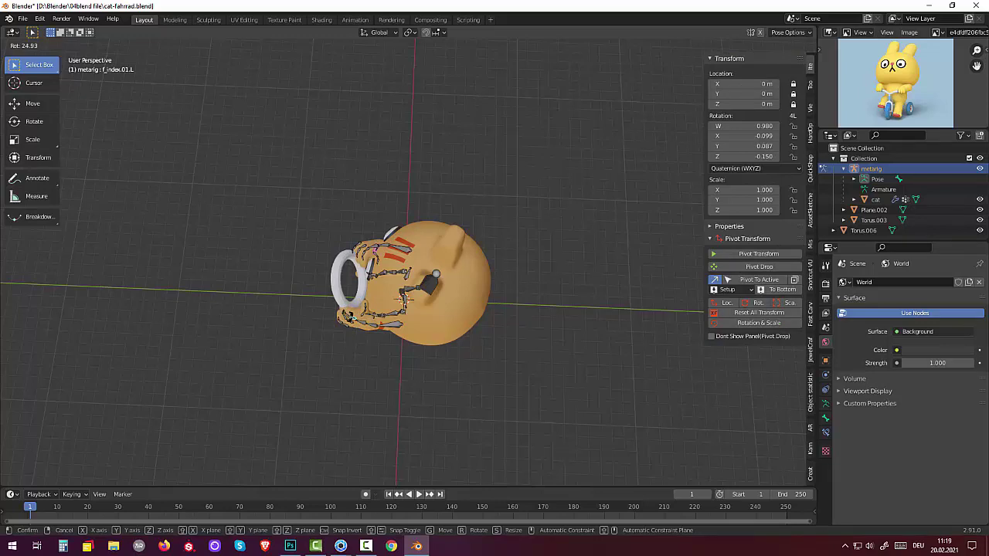
pyautogui.press('Escape')
# Try re-rotating the index finger base bone, then cancel it.
pyautogui.moveTo(371, 254); pyautogui.dragTo(443, 240, button='middle')
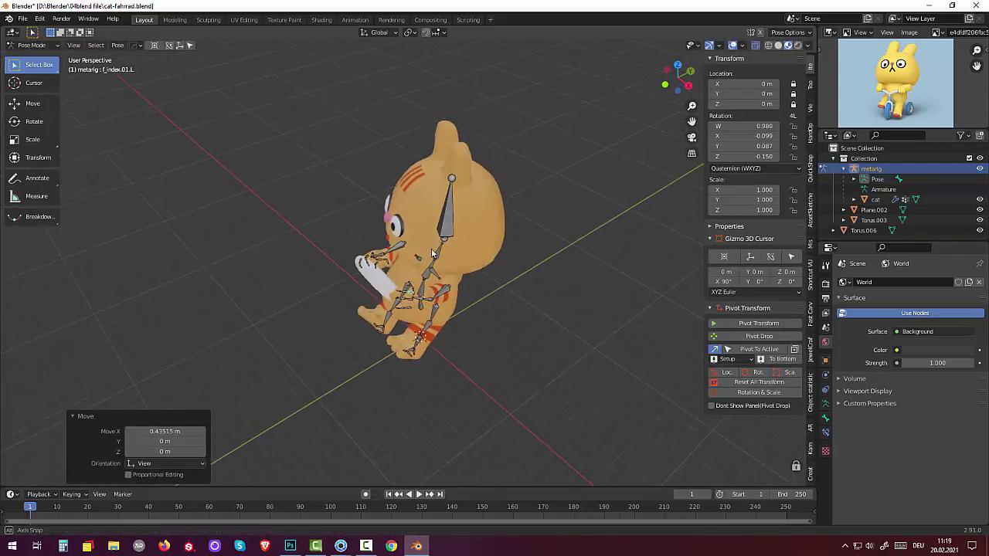
pyautogui.press('r')
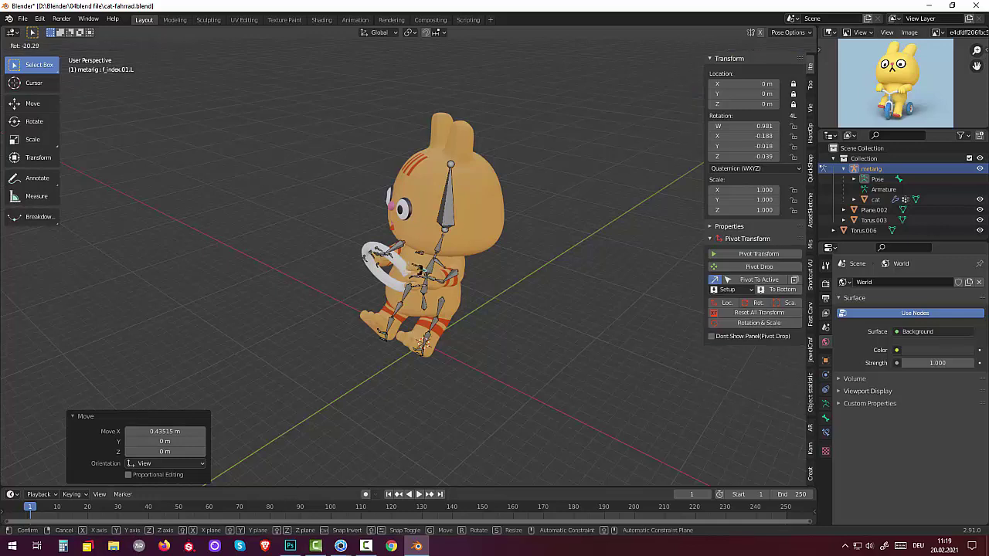
pyautogui.press('Escape')
pyautogui.moveTo(425, 239)
pyautogui.mouseDown(button='middle')
pyautogui.moveTo(608, 251)
pyautogui.moveTo(568, 268)
pyautogui.moveTo(418, 272)
pyautogui.mouseUp(button='middle')
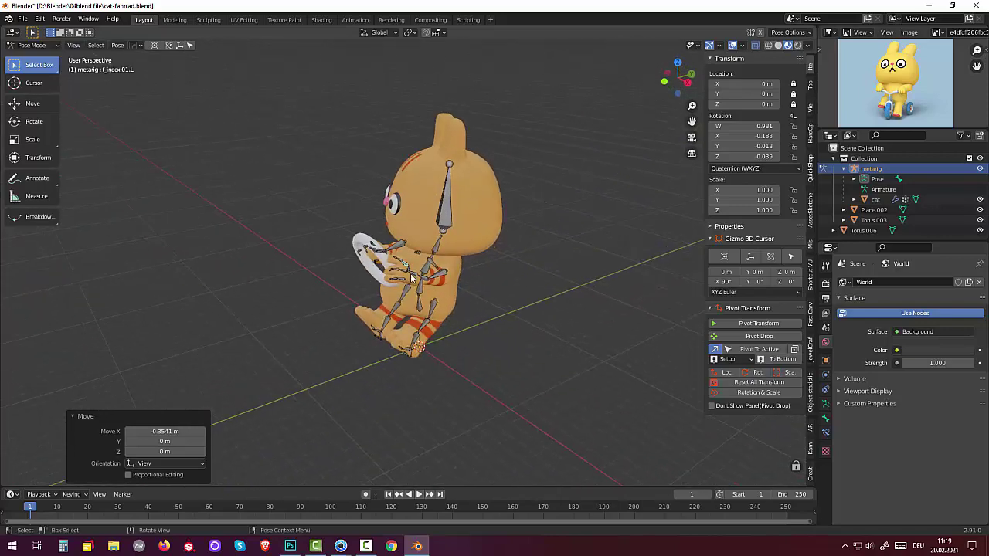
# Rotate hand.L onto the ring, reaching quaternion W 0.943, Y -0.326.
pyautogui.click(413, 278)
pyautogui.press('r')
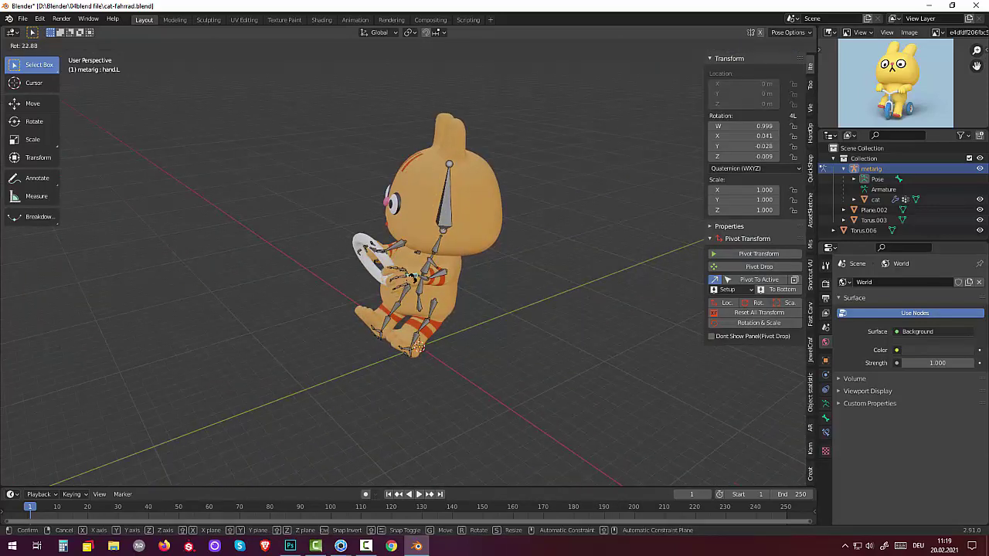
pyautogui.press('Escape')
pyautogui.moveTo(479, 258)
pyautogui.mouseDown(button='middle')
pyautogui.moveTo(526, 237)
pyautogui.moveTo(539, 241)
pyautogui.moveTo(544, 273)
pyautogui.mouseUp(button='middle')
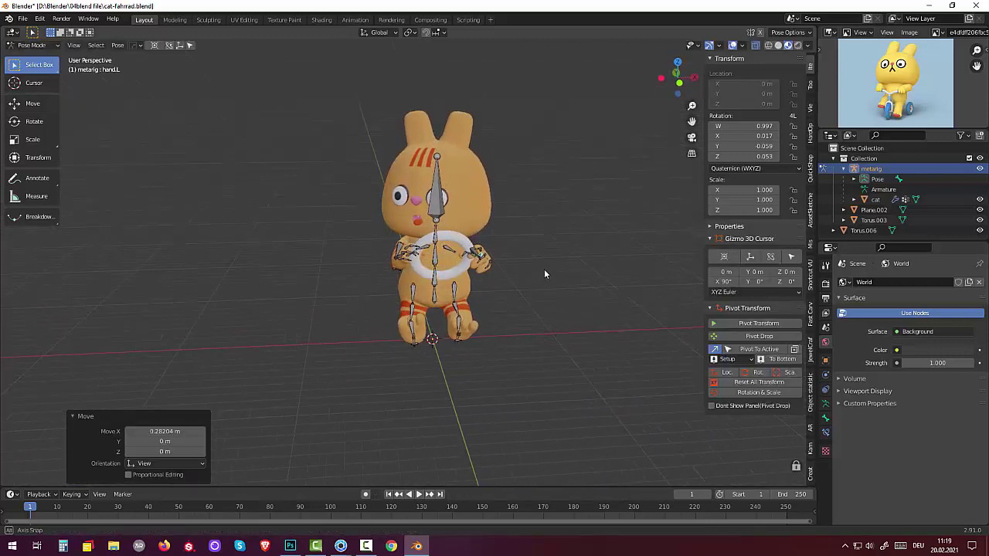
pyautogui.press('r')
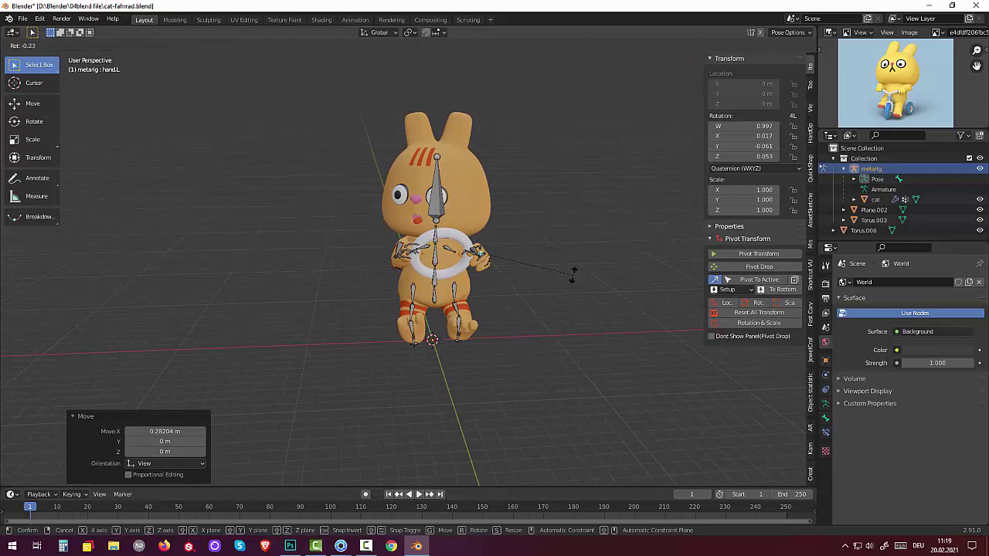
pyautogui.click(539, 307)
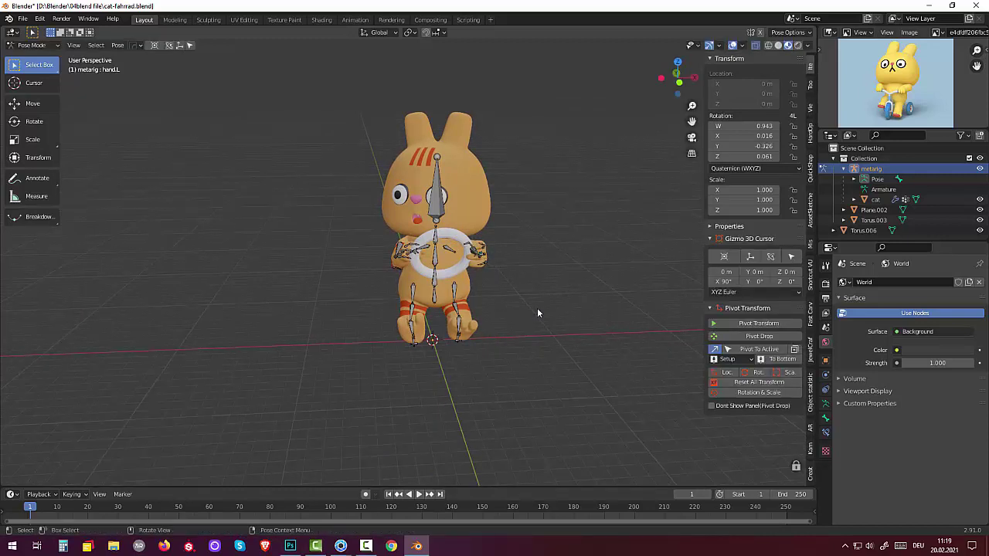
pyautogui.moveTo(533, 288)
pyautogui.mouseDown(button='middle')
pyautogui.moveTo(514, 284)
pyautogui.moveTo(452, 341)
pyautogui.mouseUp(button='middle')
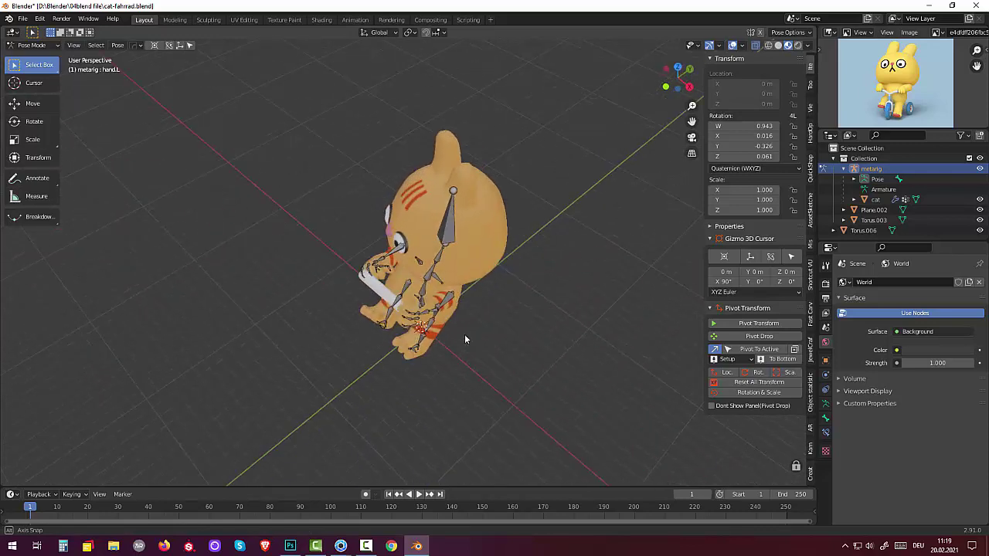
# Rotate the left upper arm, then try and cancel a shoulder rotation.
pyautogui.click(402, 327)
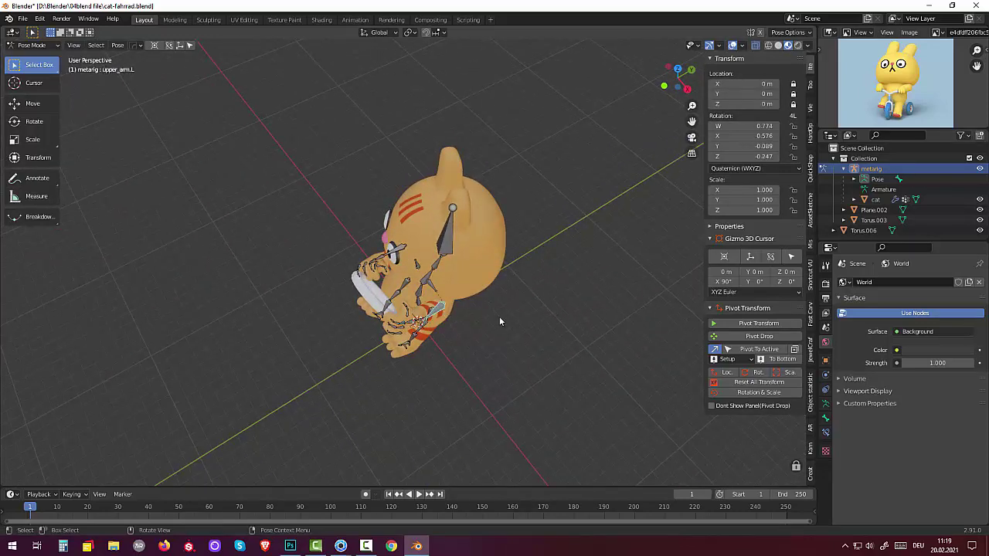
pyautogui.press('r')
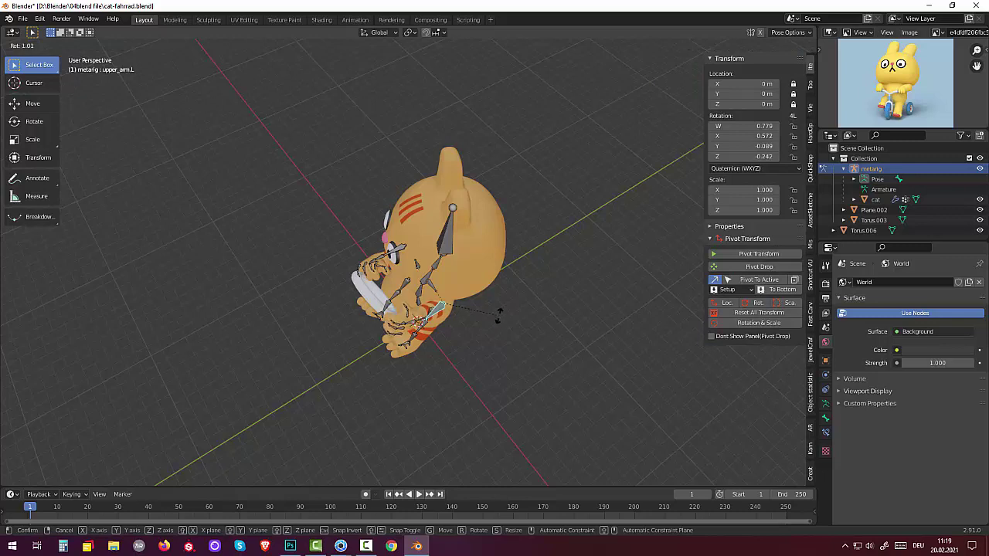
pyautogui.click(496, 316)
pyautogui.click(436, 294)
pyautogui.press('r')
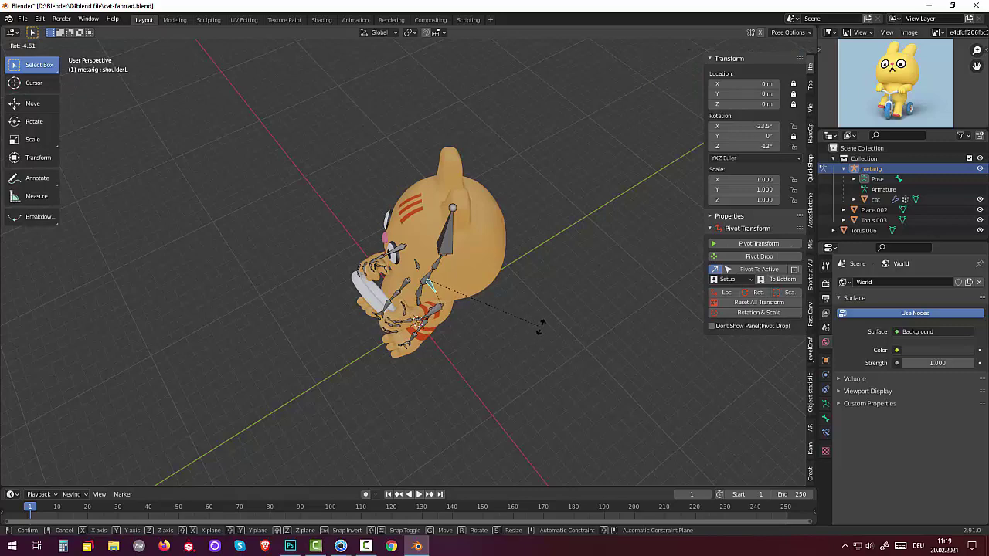
pyautogui.rightClick(531, 332)
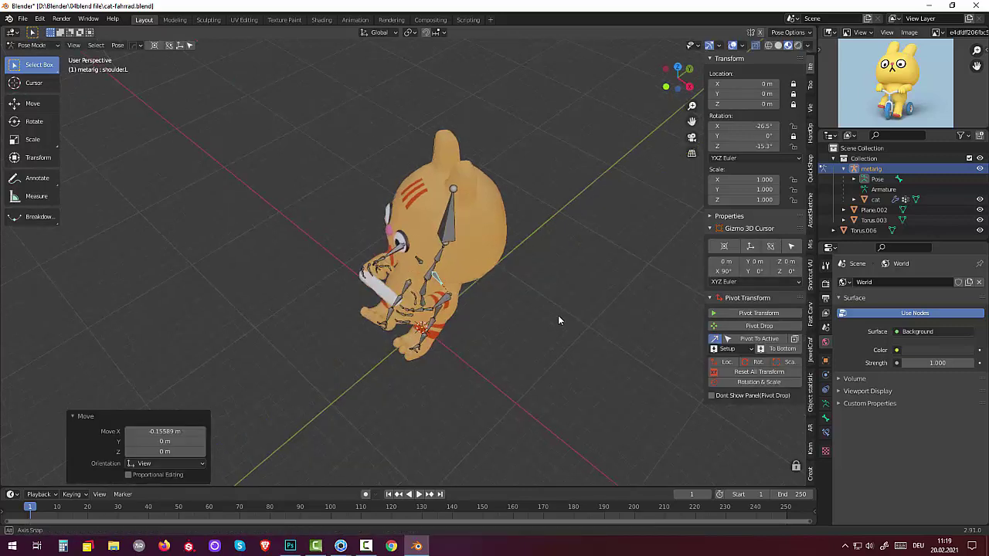
pyautogui.moveTo(531, 332)
pyautogui.keyDown('alt'); pyautogui.mouseDown(button='middle')
pyautogui.moveTo(613, 297)
pyautogui.moveTo(417, 330)
pyautogui.mouseUp(button='middle'); pyautogui.keyUp('alt')
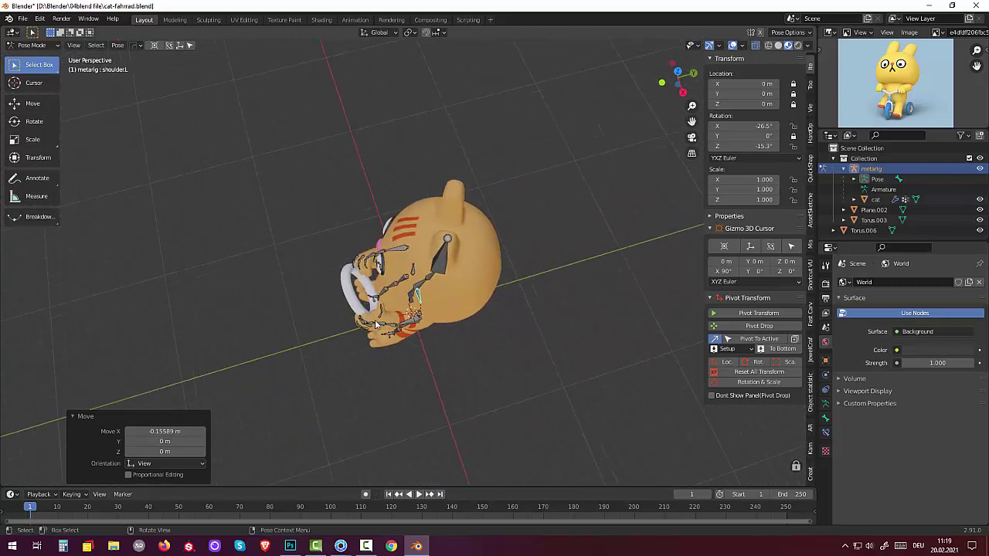
# Re-angle hand.L to quaternion W 0.956, Y -0.284.
pyautogui.click(378, 325)
pyautogui.press('r')
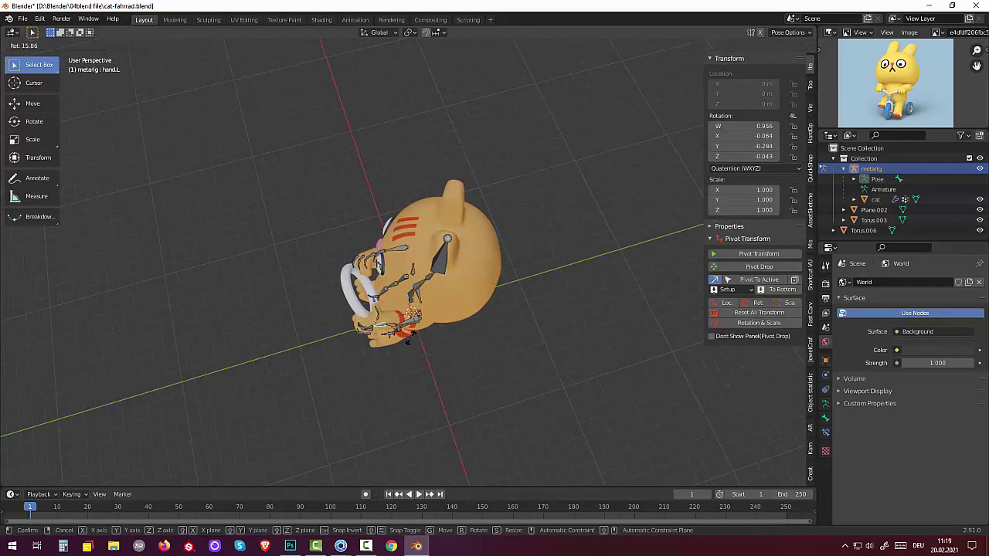
pyautogui.click(447, 325)
pyautogui.moveTo(447, 325)
pyautogui.mouseDown(button='middle')
pyautogui.moveTo(522, 319)
pyautogui.moveTo(545, 211)
pyautogui.moveTo(540, 170)
pyautogui.mouseUp(button='middle')
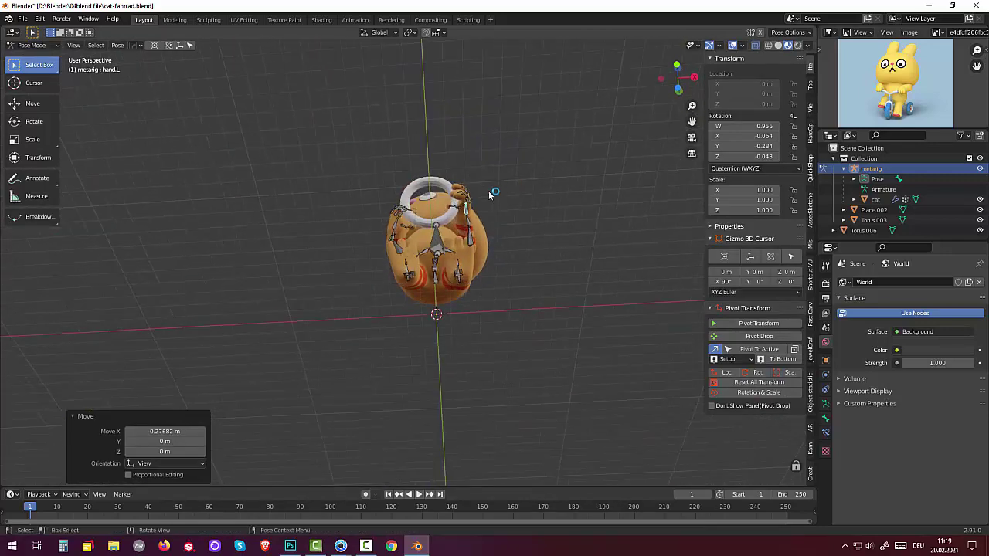
# Test rotations on f_middle.02.L and f_ring.02.L, cancelling both.
pyautogui.scroll(3, 489, 194)
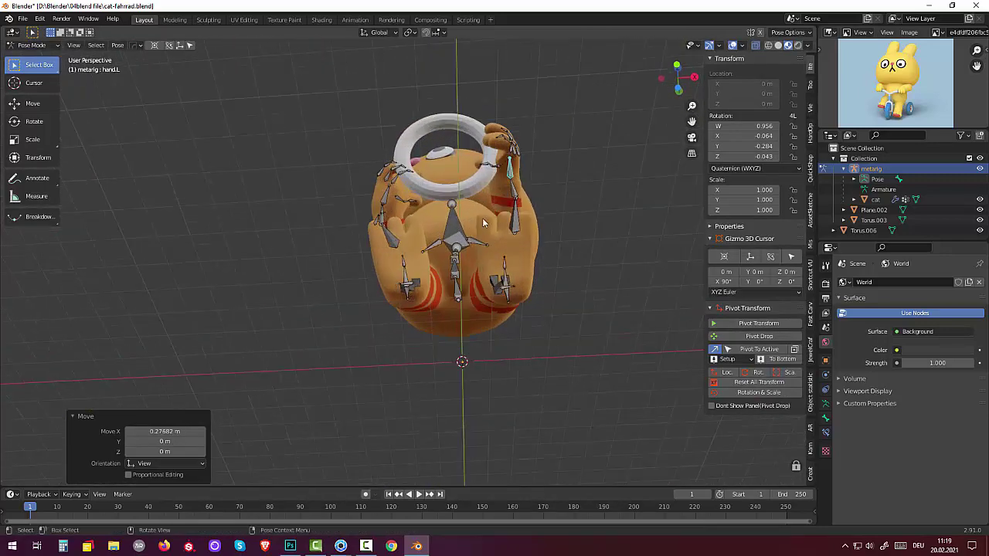
pyautogui.click(503, 145)
pyautogui.press('r')
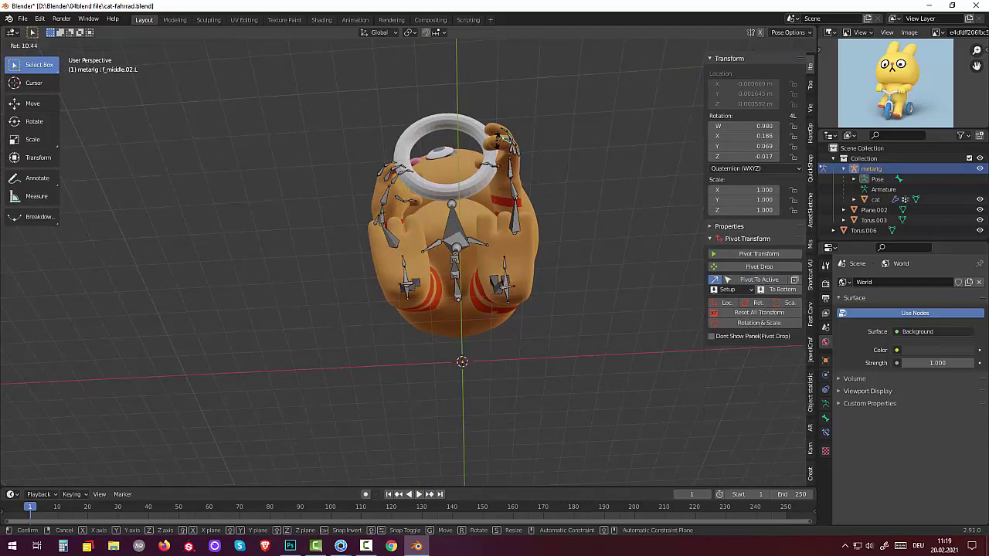
pyautogui.press('Escape')
pyautogui.moveTo(502, 147); pyautogui.dragTo(491, 174, button='middle')
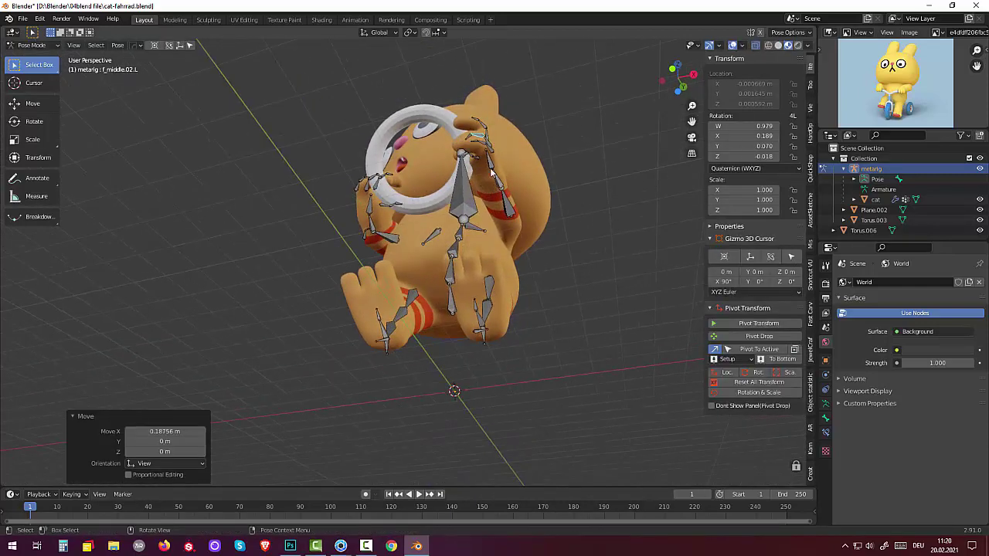
pyautogui.click(489, 153)
pyautogui.press('r')
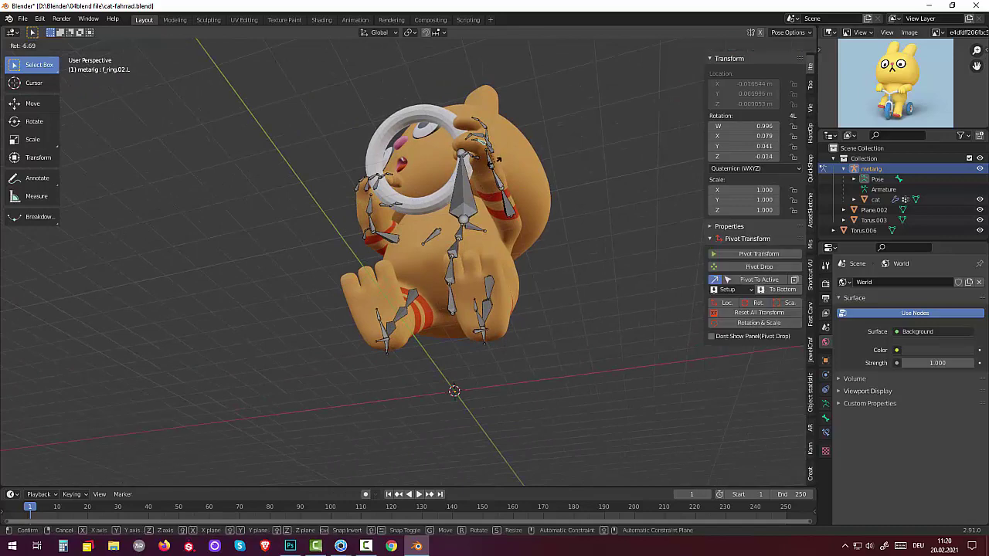
pyautogui.press('Escape')
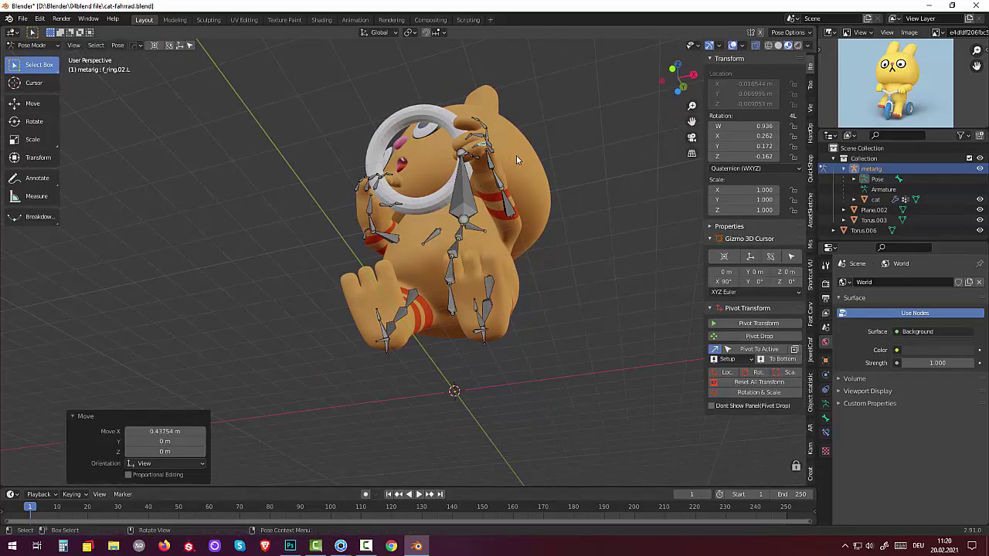
pyautogui.moveTo(516, 155)
pyautogui.mouseDown(button='middle')
pyautogui.moveTo(545, 177)
pyautogui.moveTo(538, 190)
pyautogui.mouseUp(button='middle')
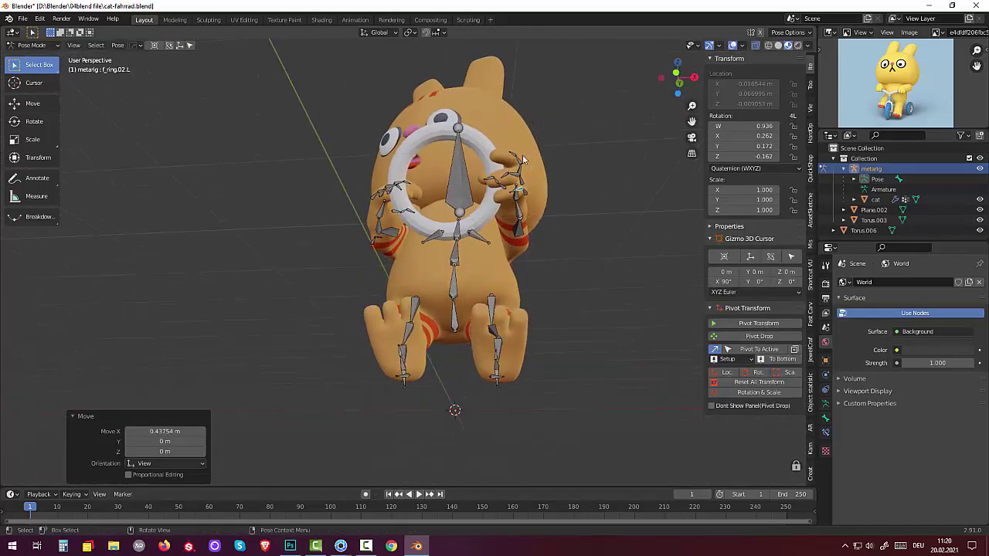
# Rotate f_index.02.L and give f_middle.02.L a small bend.
pyautogui.click(519, 161)
pyautogui.press('r')
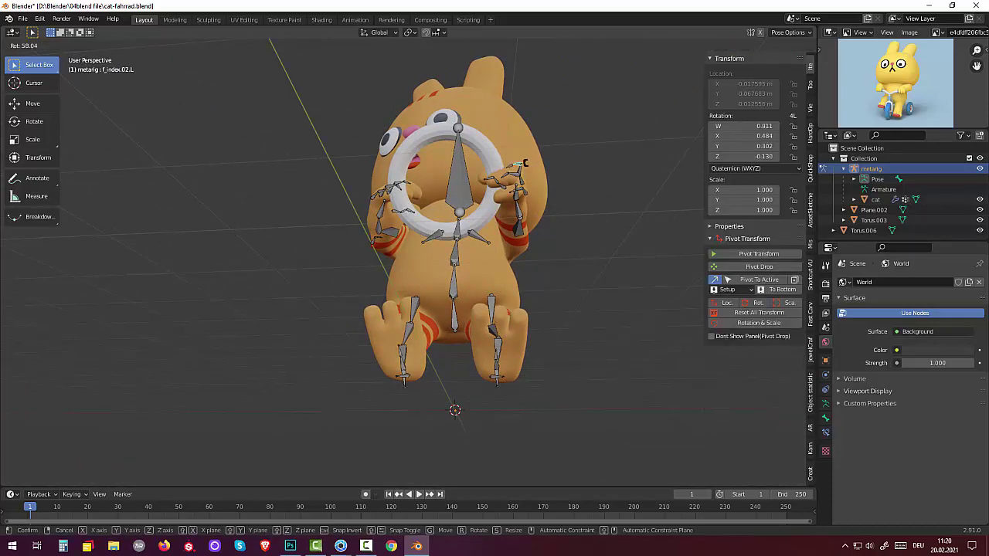
pyautogui.press('Escape')
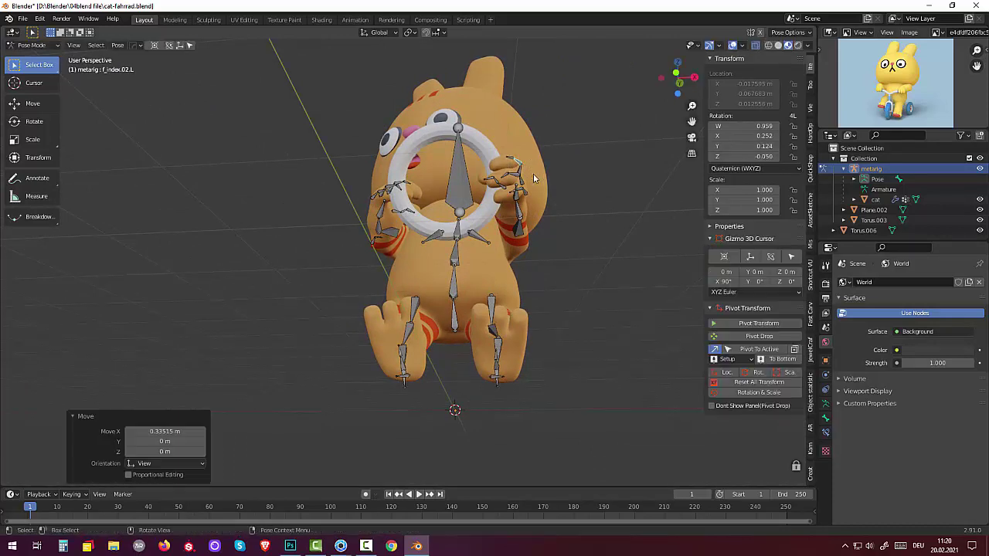
pyautogui.click(521, 174)
pyautogui.press('r')
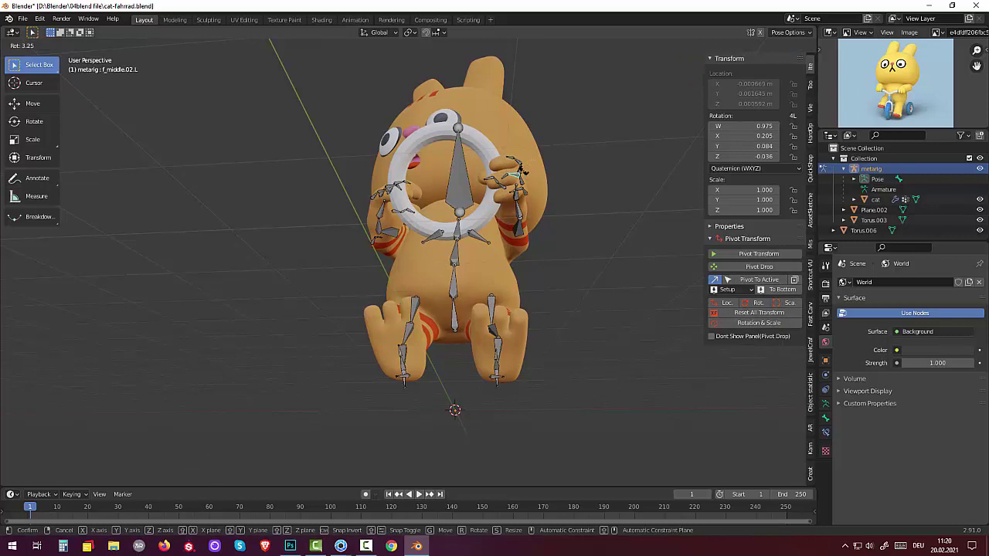
pyautogui.press('Escape')
# Re-rotate f_index.02.L and curl f_index.01.L to quaternion W 0.973, Y 0.216.
pyautogui.click(520, 170)
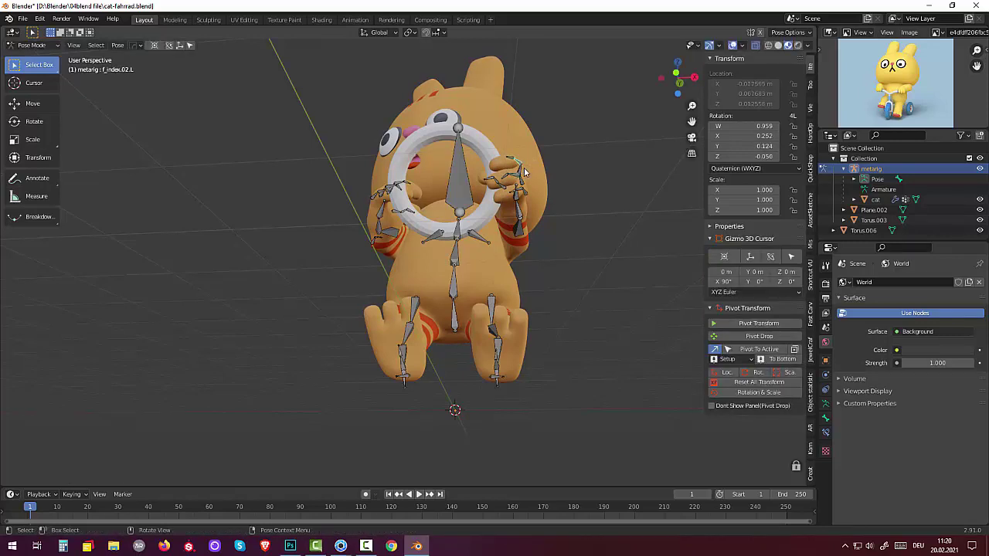
pyautogui.press('r')
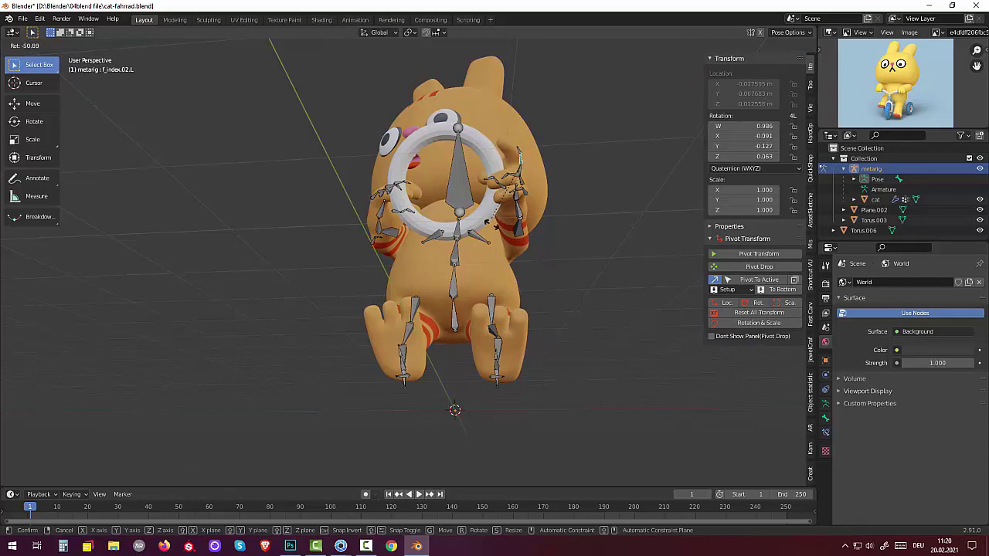
pyautogui.click(601, 318)
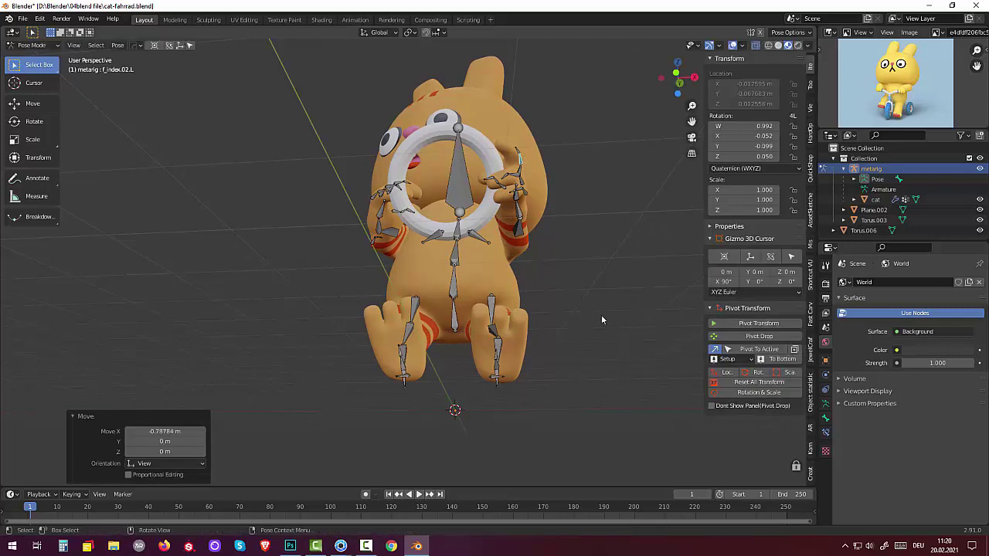
pyautogui.click(521, 170)
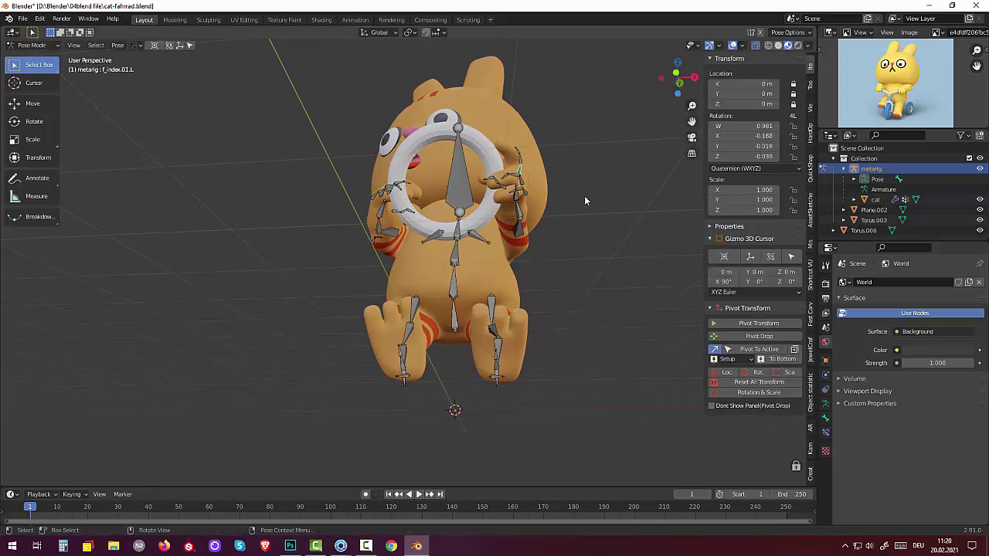
pyautogui.press('r')
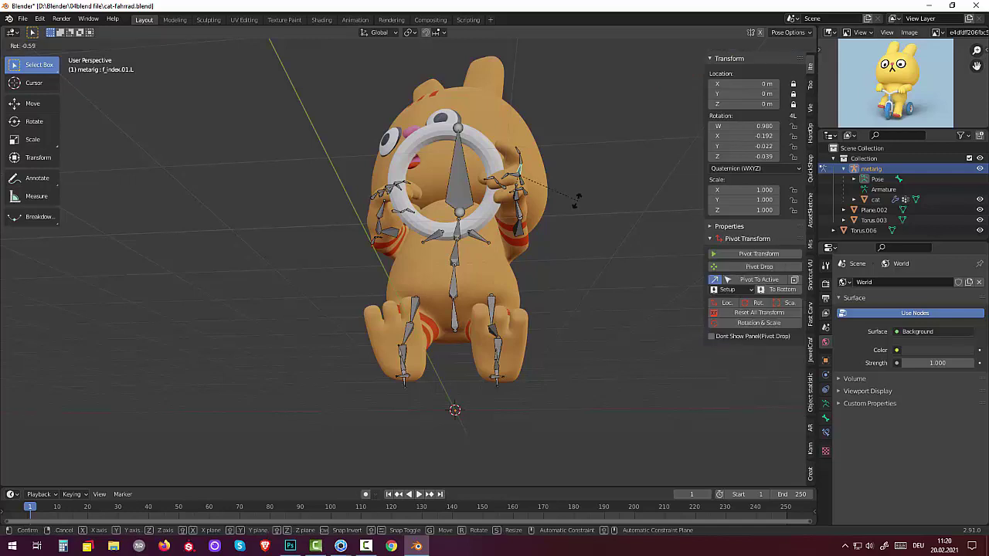
pyautogui.click(576, 155)
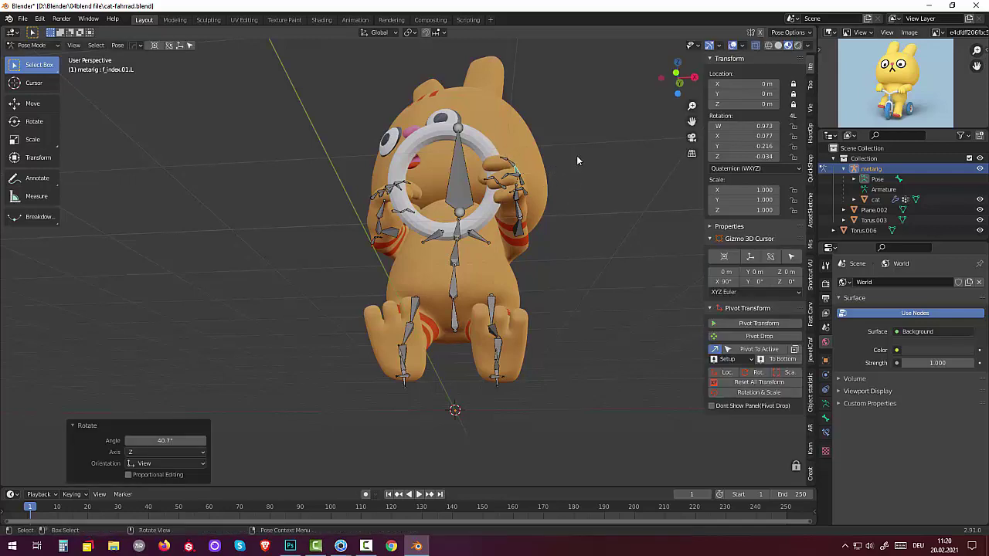
pyautogui.moveTo(576, 156)
pyautogui.mouseDown(button='middle')
pyautogui.moveTo(621, 175)
pyautogui.moveTo(611, 167)
pyautogui.moveTo(648, 125)
pyautogui.mouseUp(button='middle')
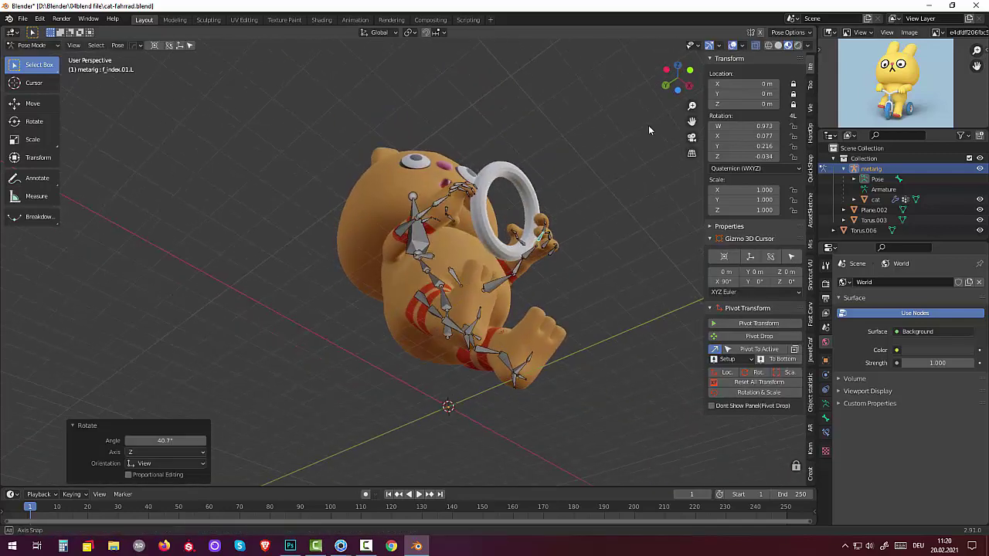
# Rotate the ring finger base bone f_ring.01.L.
pyautogui.click(549, 252)
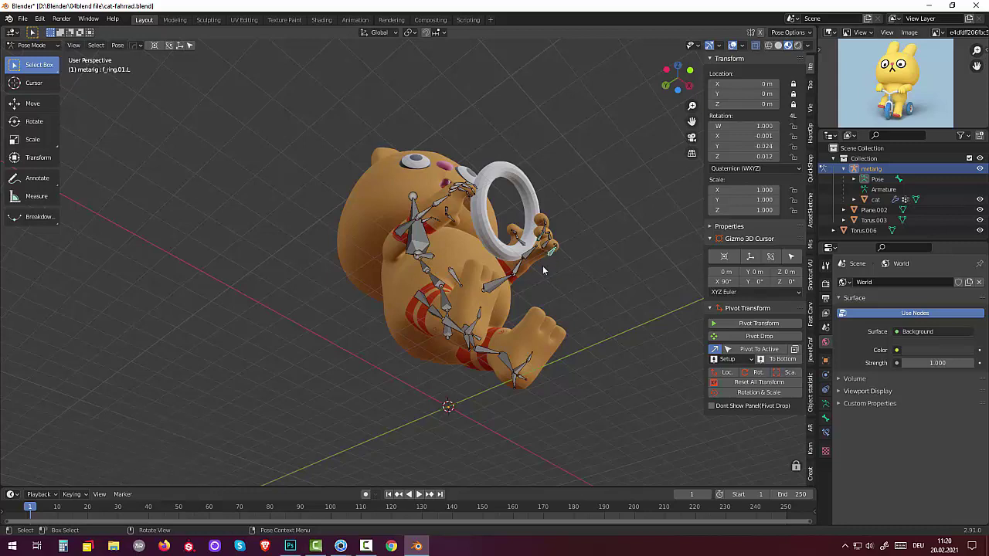
pyautogui.moveTo(543, 265); pyautogui.dragTo(498, 301, button='middle')
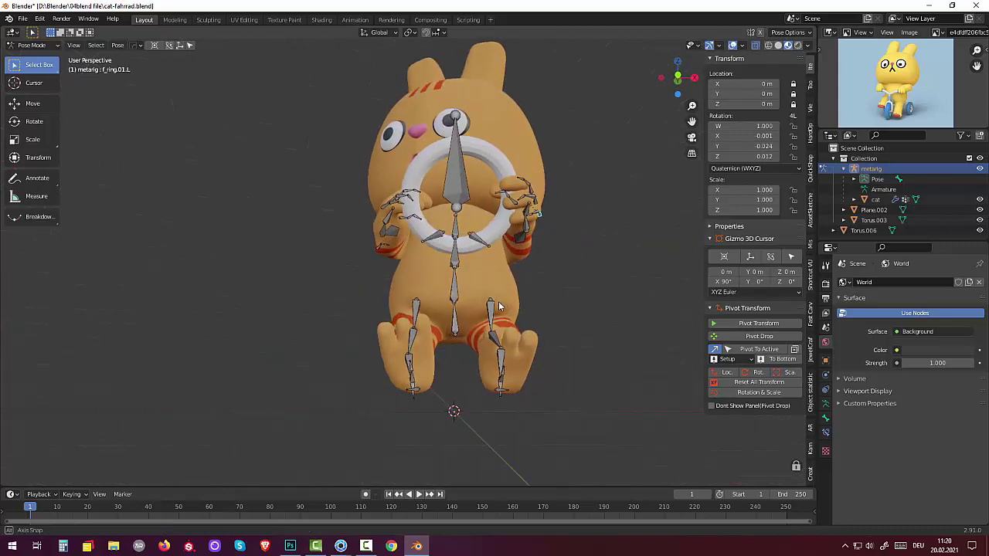
pyautogui.press('r')
pyautogui.click(621, 263)
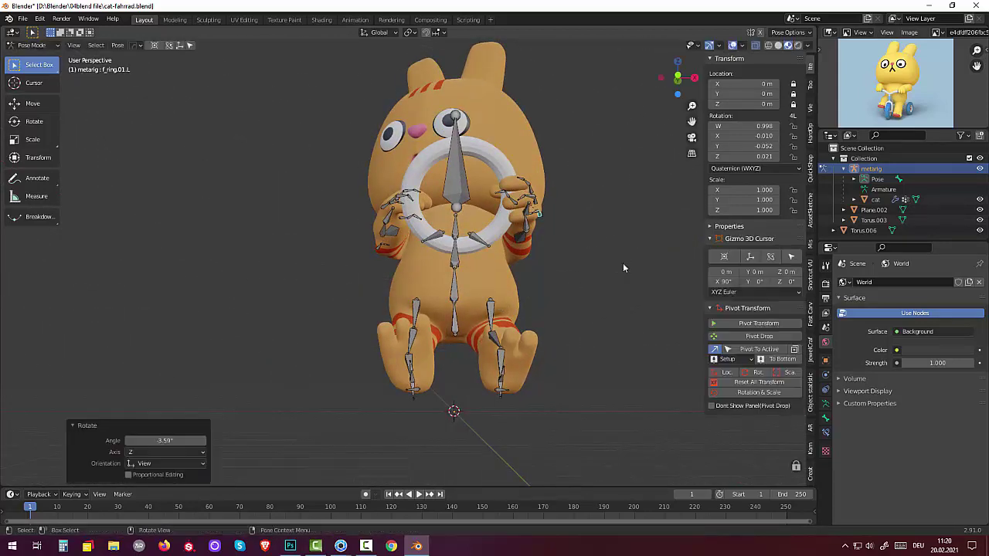
pyautogui.moveTo(622, 263)
pyautogui.mouseDown(button='middle')
pyautogui.moveTo(515, 290)
pyautogui.moveTo(500, 311)
pyautogui.mouseUp(button='middle')
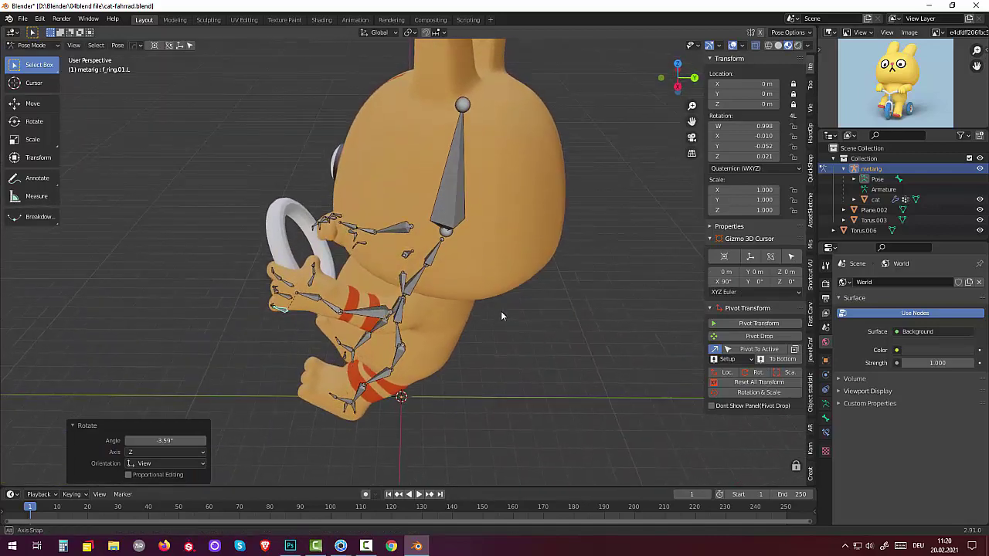
# Rotate hand.L twice, settling at -25.9°.
pyautogui.click(299, 296)
pyautogui.press('r')
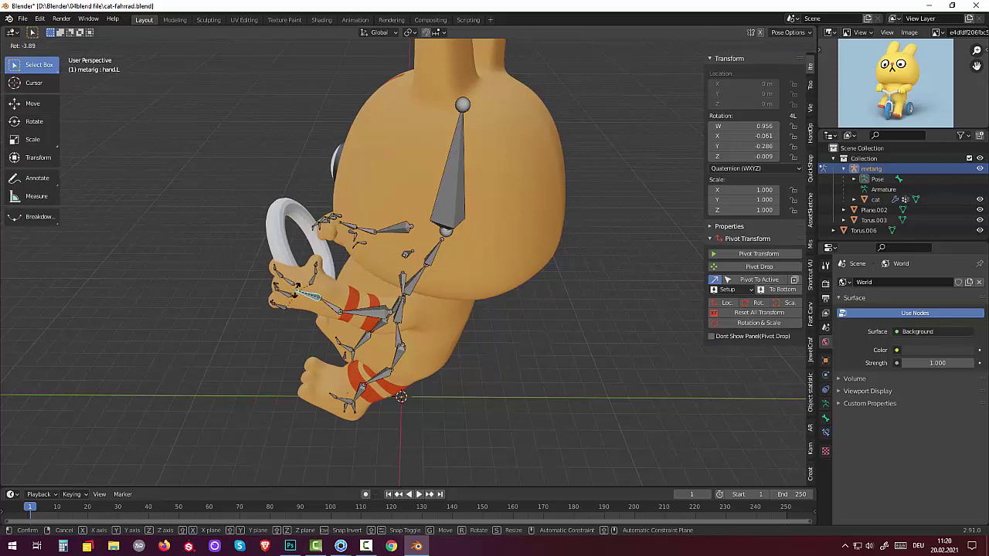
pyautogui.click(298, 292)
pyautogui.moveTo(299, 291); pyautogui.dragTo(537, 301, button='middle')
pyautogui.press('r')
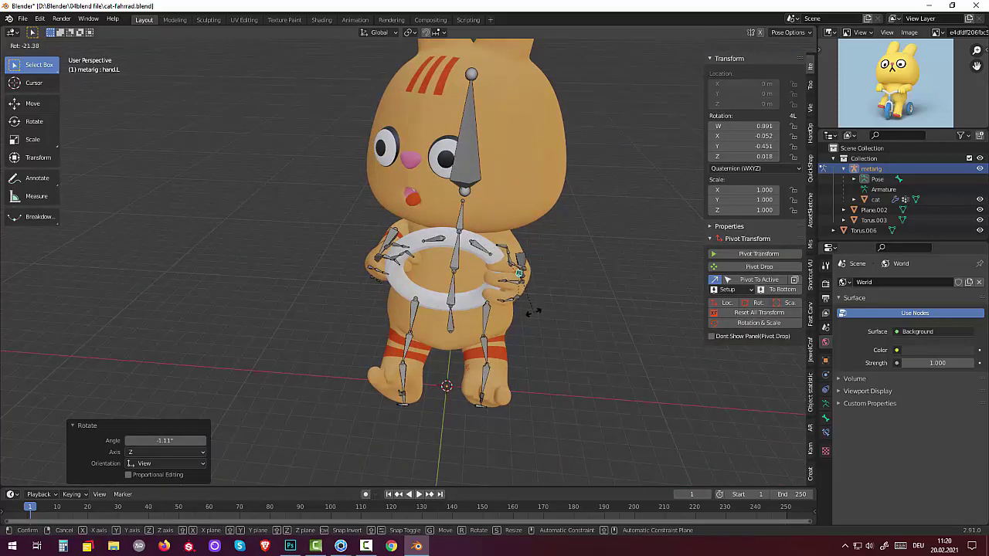
pyautogui.click(529, 314)
pyautogui.moveTo(530, 314); pyautogui.dragTo(446, 330, button='middle')
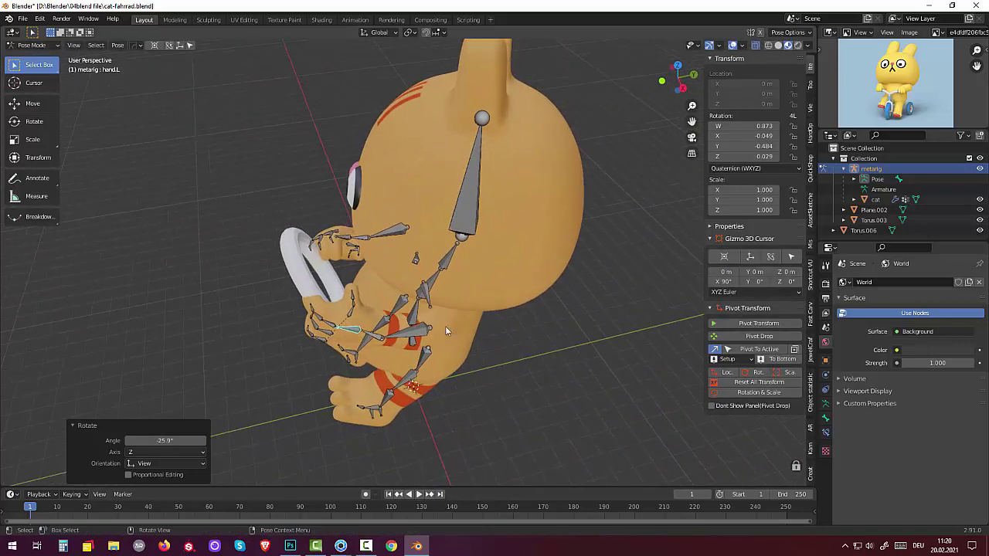
# Bend the index finger's first joint and the thumb base (thumb.01.L) by 34.9°.
pyautogui.click(328, 326)
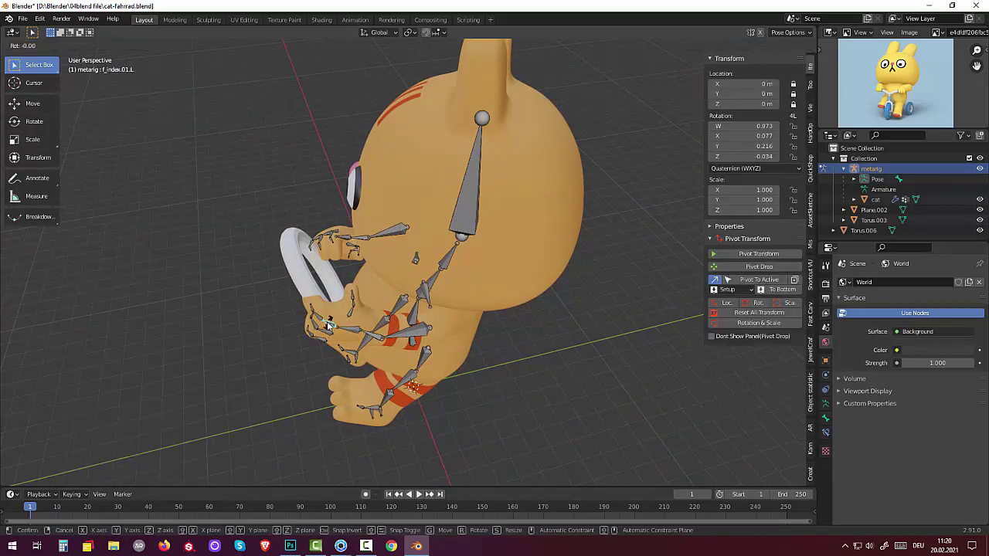
pyautogui.press('r')
pyautogui.click(344, 316)
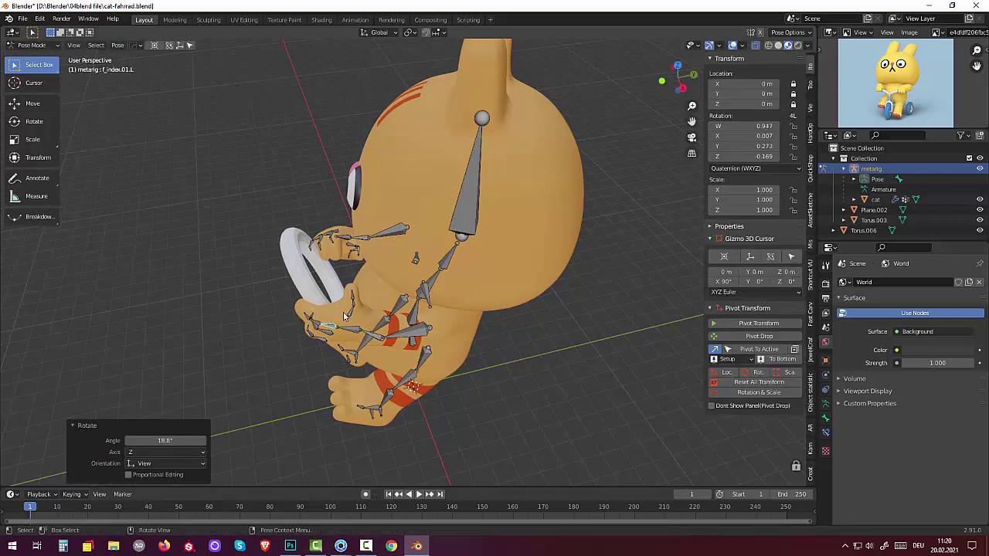
pyautogui.click(350, 314)
pyautogui.press('r')
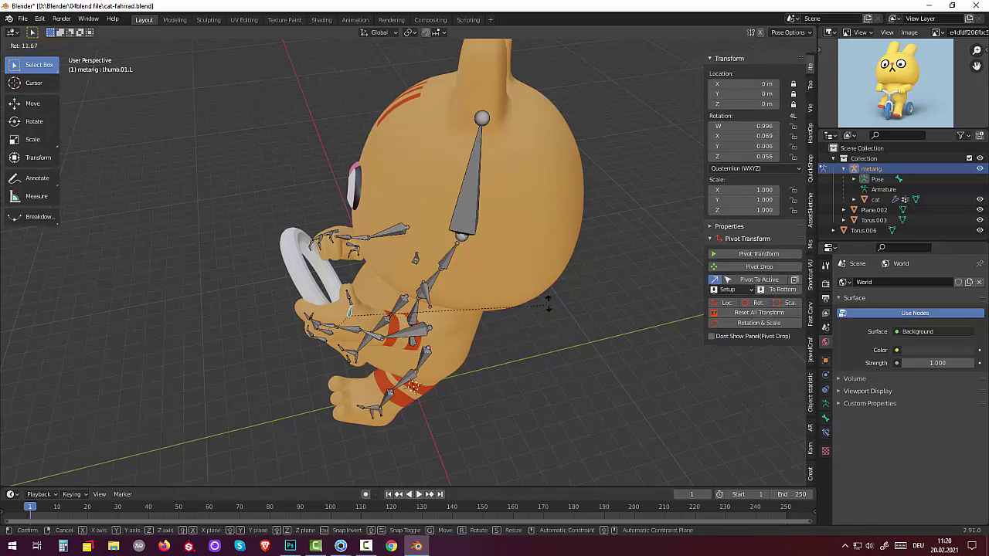
pyautogui.click(457, 266)
pyautogui.moveTo(457, 266)
pyautogui.mouseDown(button='middle')
pyautogui.moveTo(581, 287)
pyautogui.moveTo(548, 248)
pyautogui.moveTo(423, 273)
pyautogui.moveTo(343, 249)
pyautogui.mouseUp(button='middle')
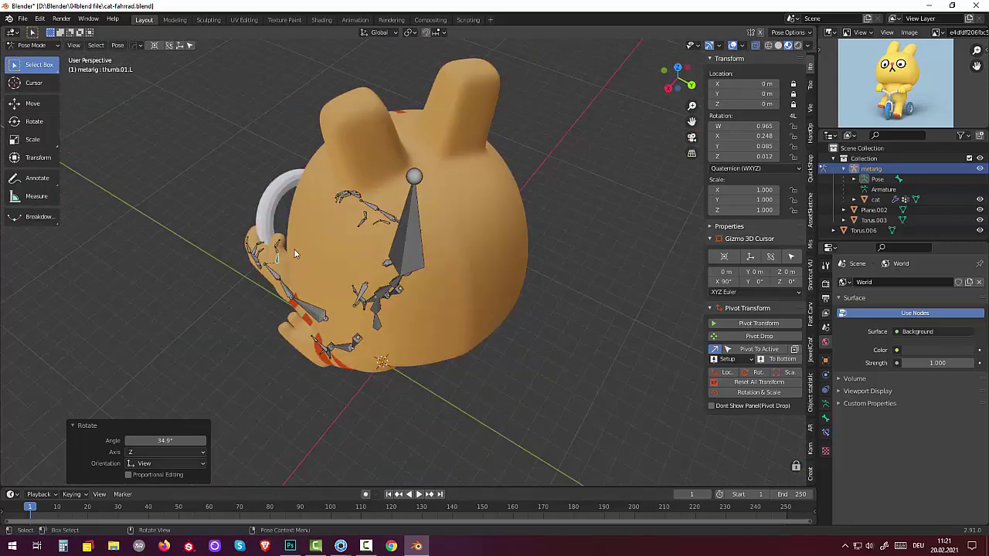
# Slightly adjust the thumb base and bend the middle thumb joint (thumb.02.L).
pyautogui.press('r')
pyautogui.click(286, 238)
pyautogui.moveTo(285, 238); pyautogui.dragTo(306, 349, button='middle')
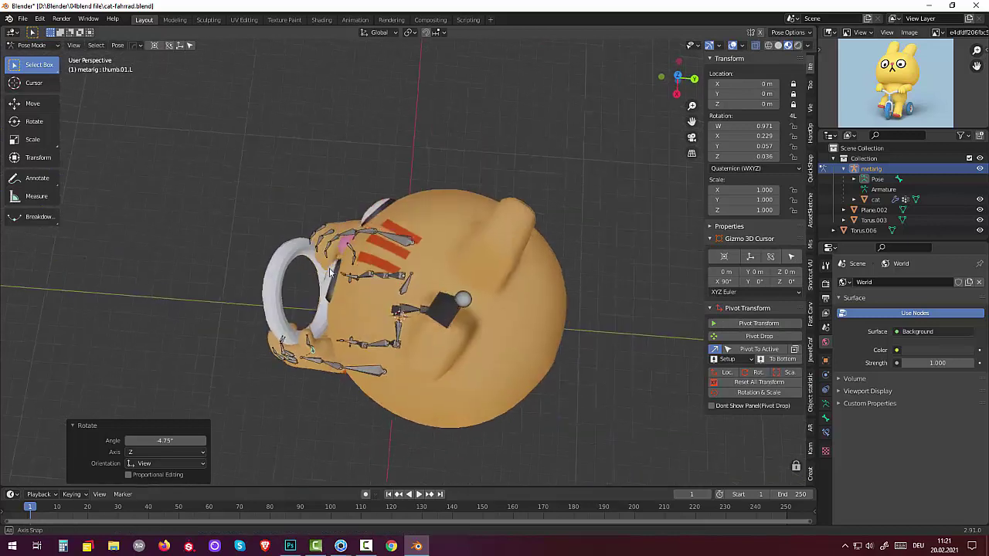
pyautogui.click(311, 346)
pyautogui.press('r')
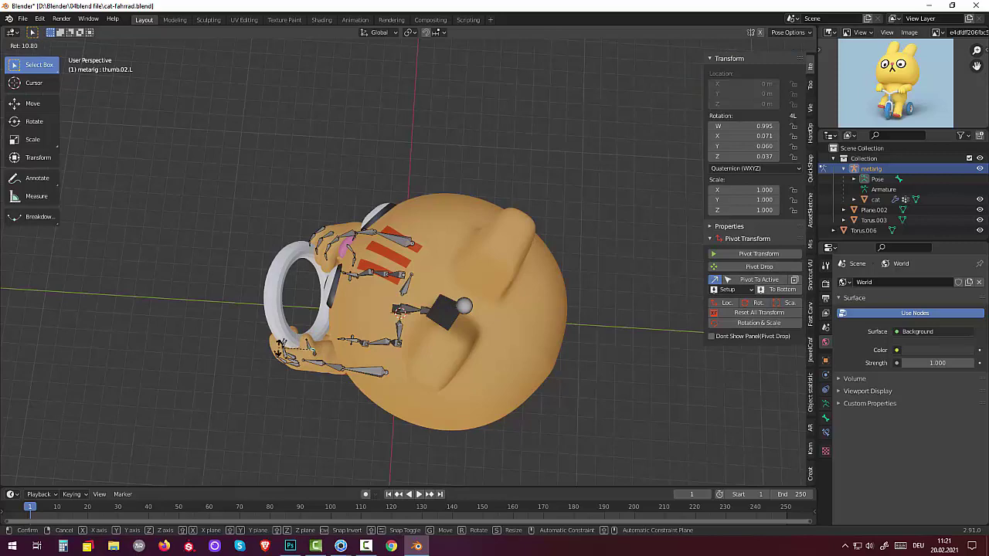
pyautogui.click(303, 346)
# Bend the thumb tip (thumb.03.L) 20°, then rotate it further.
pyautogui.click(309, 345)
pyautogui.press('r')
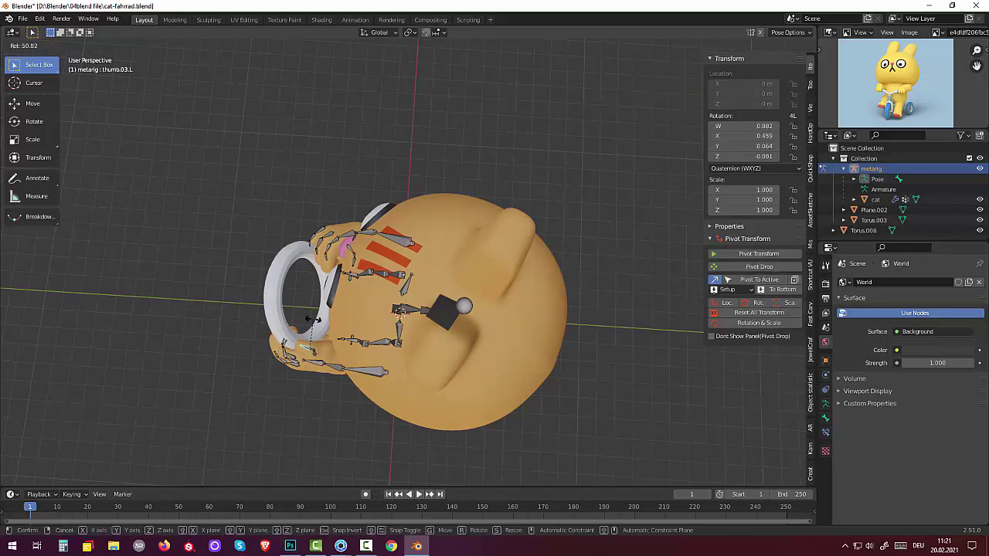
pyautogui.click(318, 330)
pyautogui.moveTo(318, 330); pyautogui.dragTo(563, 213, button='middle')
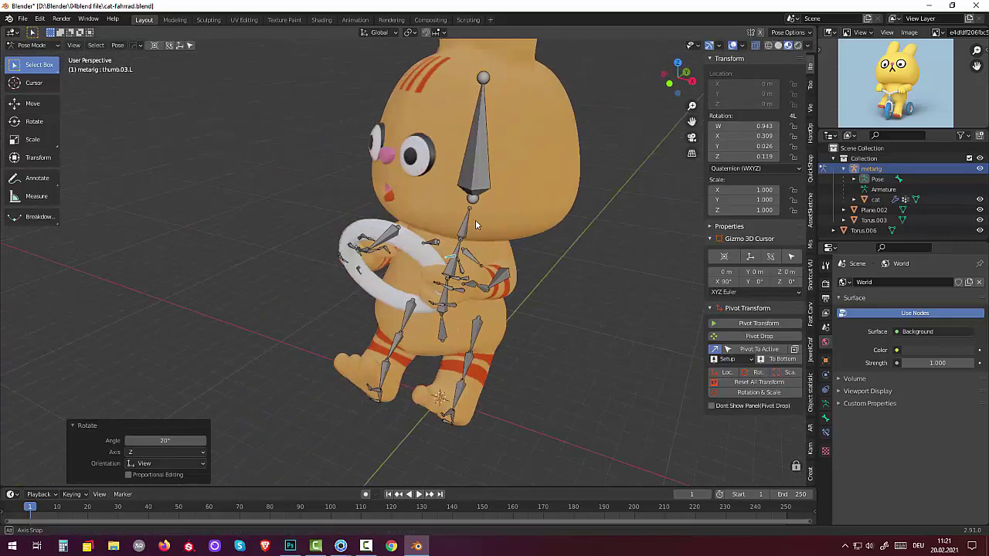
pyautogui.press('r')
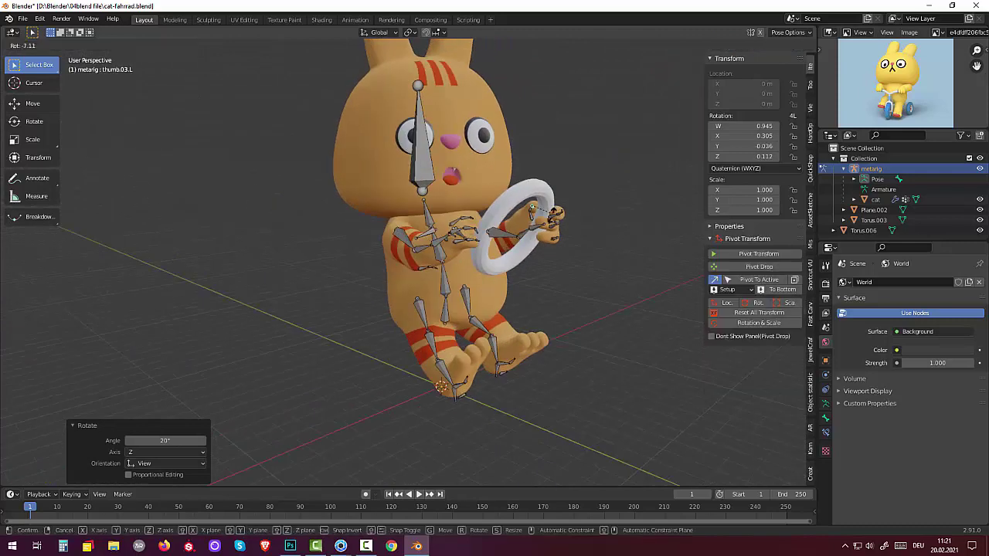
pyautogui.click(544, 289)
pyautogui.moveTo(544, 289); pyautogui.dragTo(519, 340, button='middle')
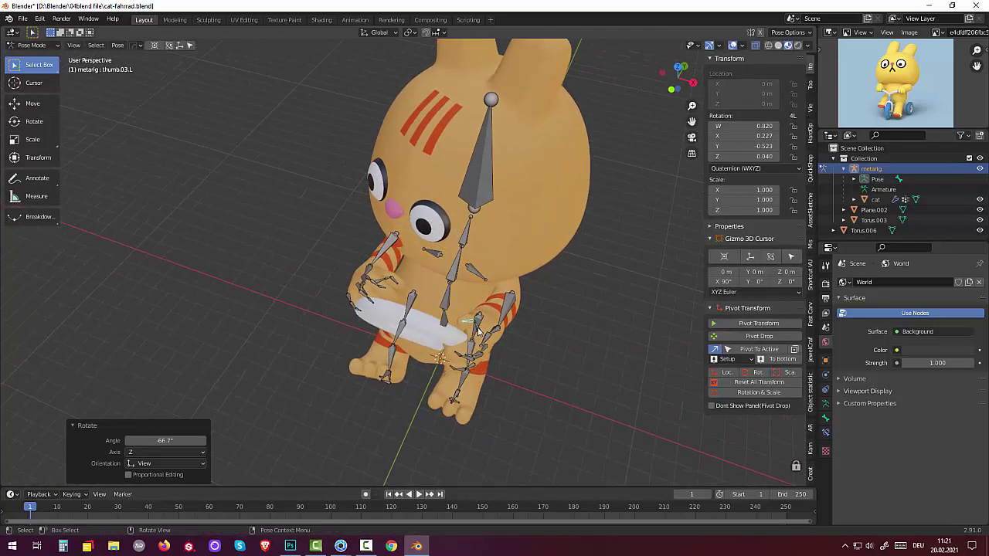
# Bend the thumb base to 22.7°, tweak it, and begin rotating thumb.02.L.
pyautogui.click(482, 330)
pyautogui.press('r')
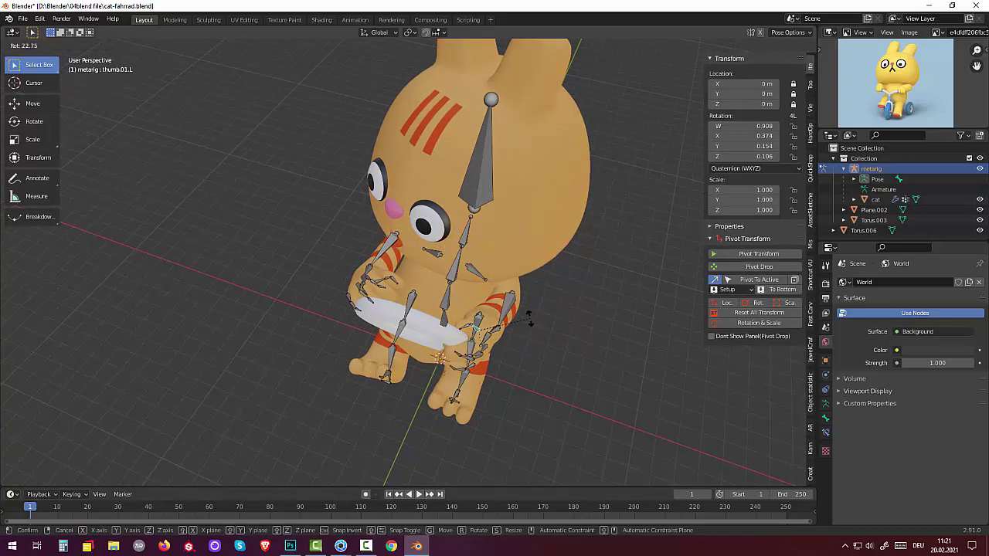
pyautogui.click(529, 319)
pyautogui.moveTo(529, 319); pyautogui.dragTo(618, 363, button='middle')
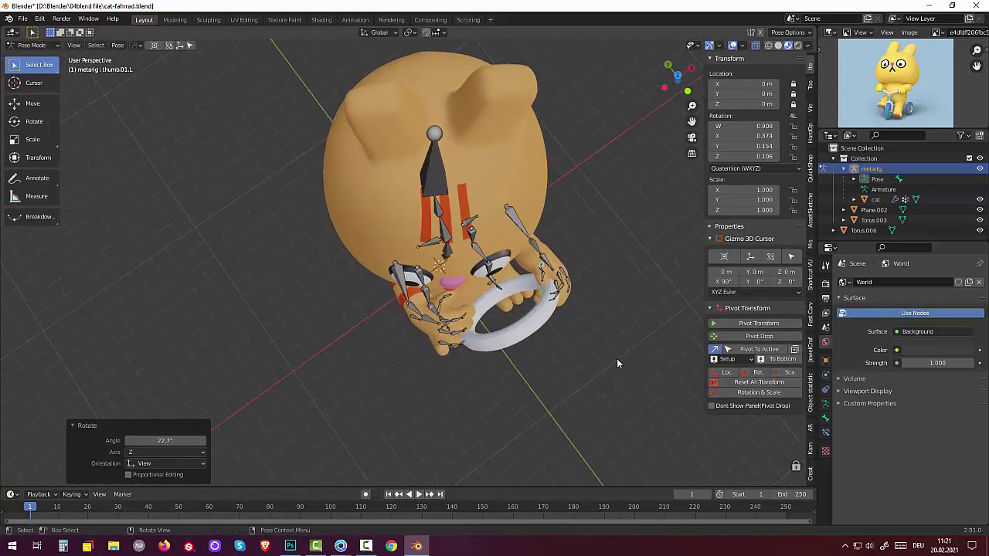
pyautogui.press('r')
pyautogui.click(592, 357)
pyautogui.moveTo(592, 357)
pyautogui.mouseDown(button='middle')
pyautogui.moveTo(556, 316)
pyautogui.moveTo(336, 325)
pyautogui.moveTo(269, 292)
pyautogui.moveTo(305, 320)
pyautogui.mouseUp(button='middle')
pyautogui.click(535, 303)
pyautogui.press('r')
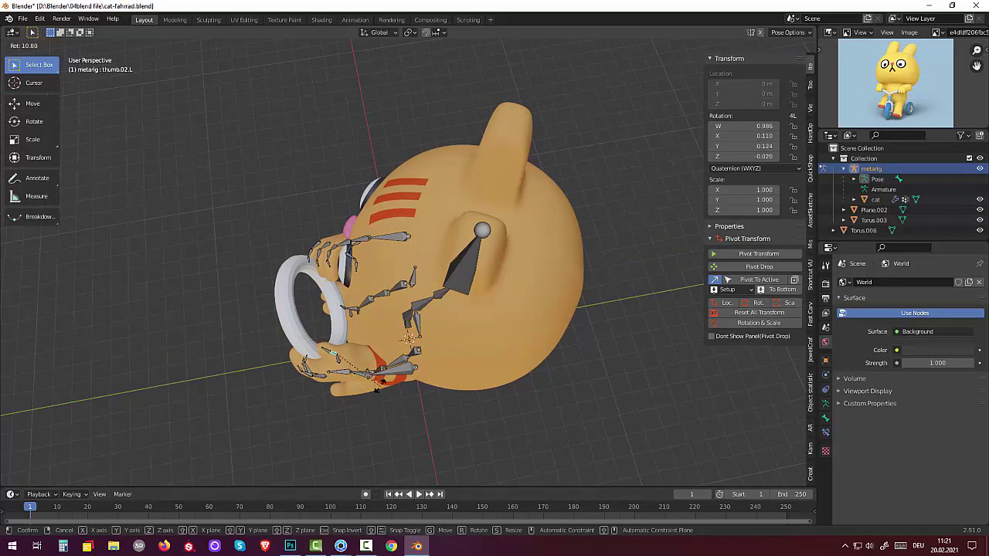
# Set the middle thumb bend at 10.8° and re-bend the thumb base.
pyautogui.click(328, 349)
pyautogui.moveTo(328, 349); pyautogui.dragTo(345, 332, button='middle')
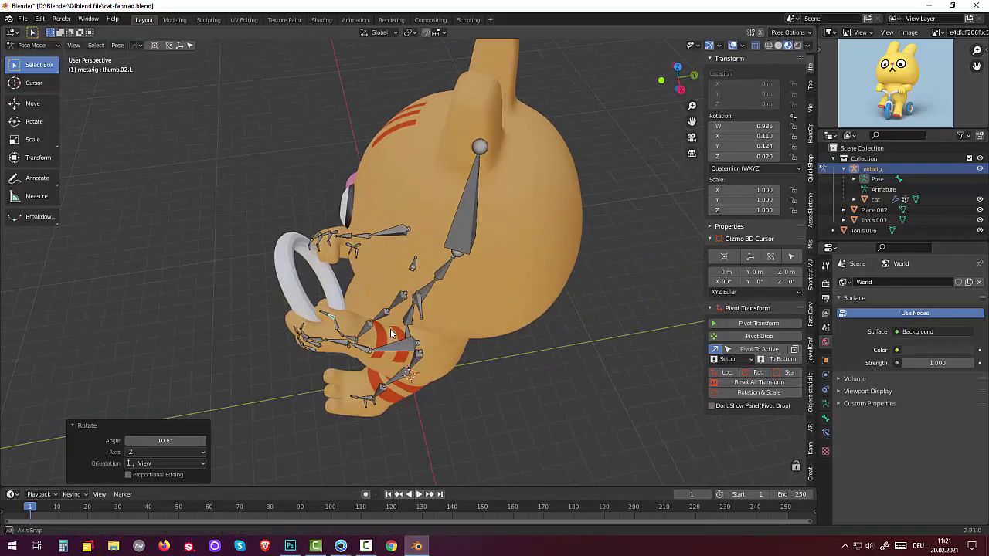
pyautogui.click(337, 328)
pyautogui.moveTo(419, 333); pyautogui.dragTo(434, 313, button='middle')
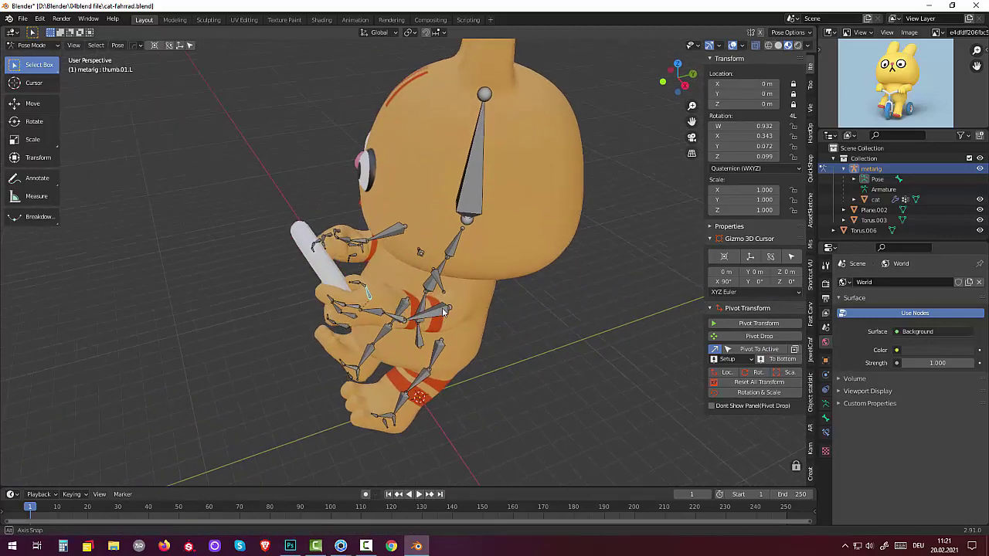
pyautogui.press('r')
pyautogui.click(434, 309)
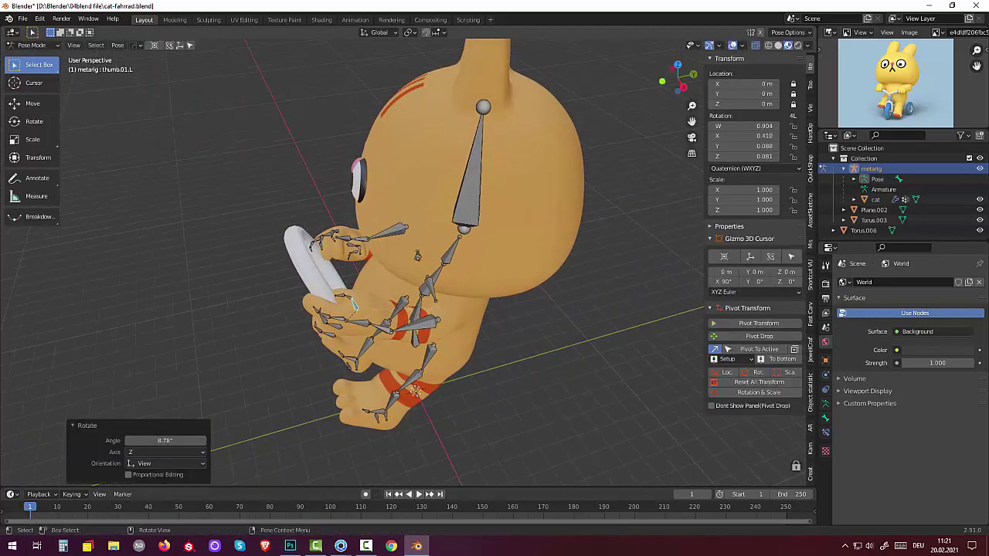
# Turn the thumb tip -28° and start bending f_middle.02.L.
pyautogui.moveTo(434, 309)
pyautogui.mouseDown(button='middle')
pyautogui.moveTo(480, 320)
pyautogui.moveTo(423, 339)
pyautogui.moveTo(619, 322)
pyautogui.moveTo(647, 258)
pyautogui.moveTo(653, 266)
pyautogui.moveTo(618, 267)
pyautogui.mouseUp(button='middle')
pyautogui.click(427, 338)
pyautogui.press('r')
pyautogui.click(427, 332)
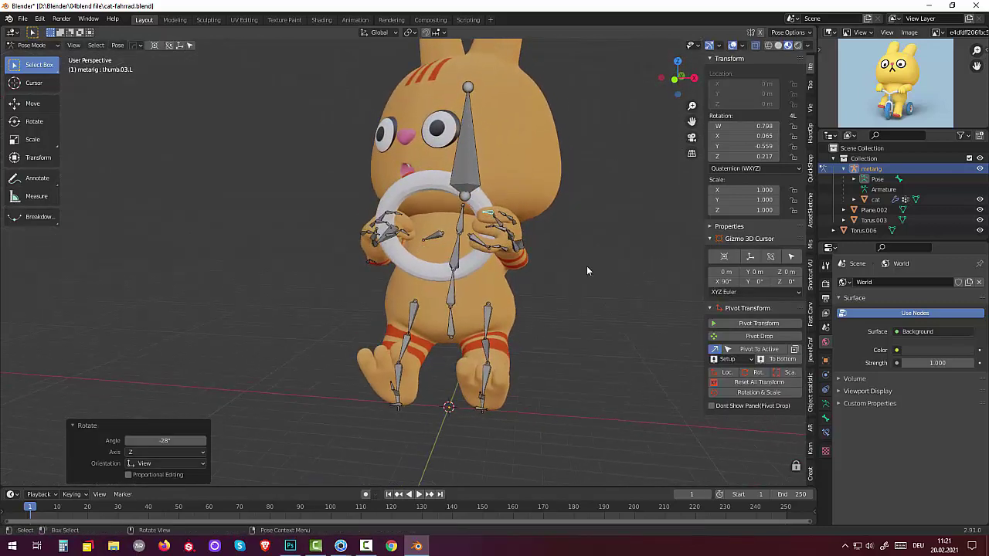
pyautogui.click(499, 228)
pyautogui.press('r')
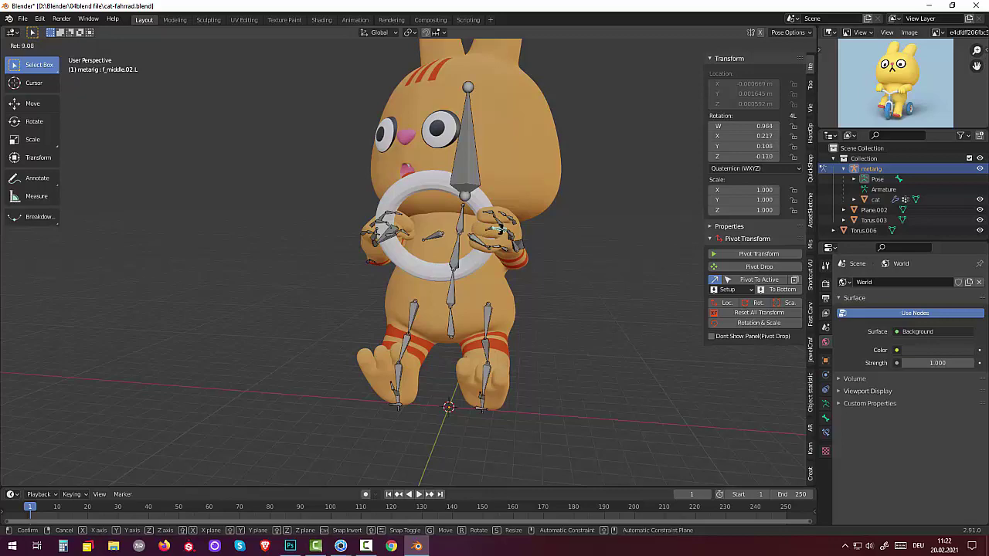
# Finish the middle finger bend and bend the ring finger's base joint -11.8°.
pyautogui.click(568, 314)
pyautogui.moveTo(558, 329)
pyautogui.mouseDown(button='middle')
pyautogui.moveTo(582, 293)
pyautogui.moveTo(592, 321)
pyautogui.moveTo(603, 258)
pyautogui.moveTo(574, 230)
pyautogui.mouseUp(button='middle')
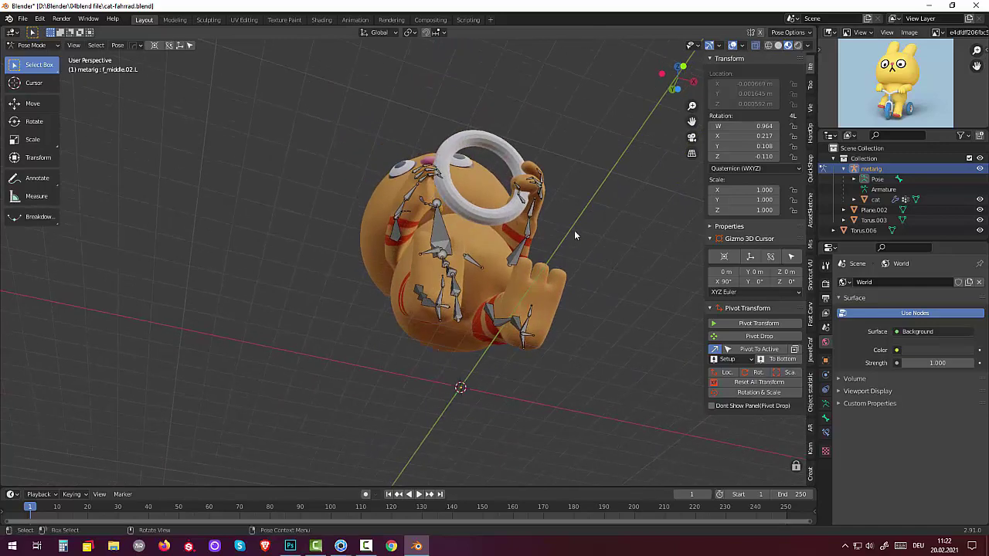
pyautogui.click(543, 198)
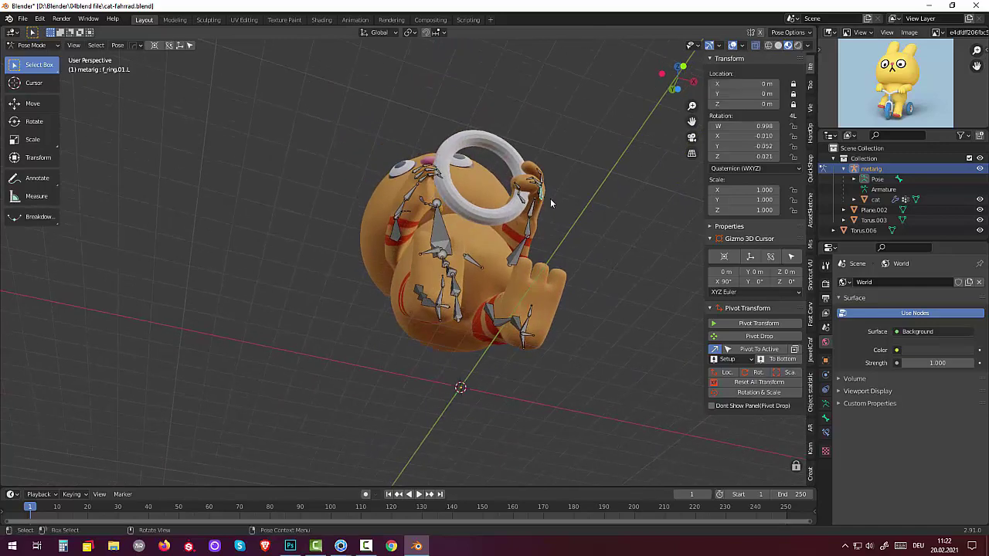
pyautogui.press('r')
pyautogui.click(556, 204)
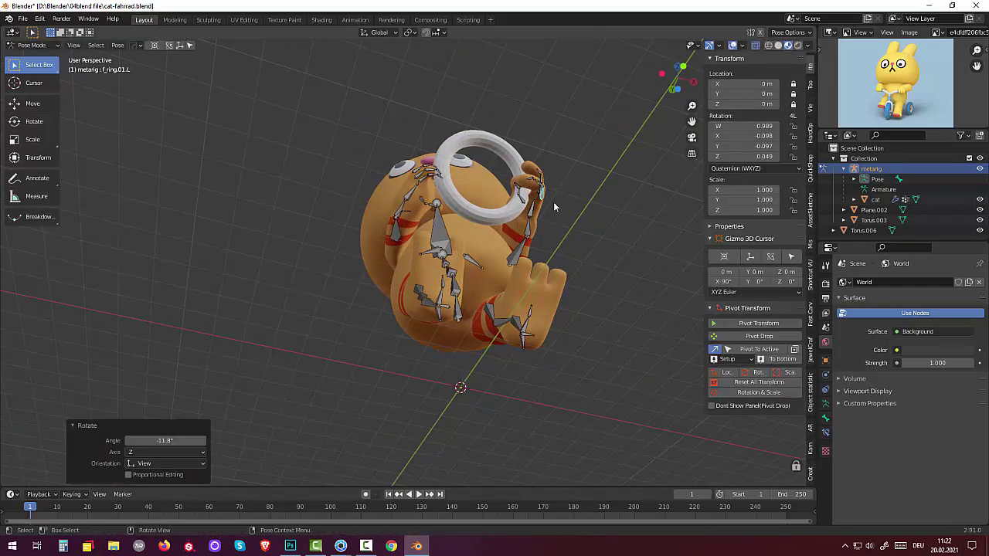
# Curl the middle fingertip joint toward the ring in two rotation passes.
pyautogui.click(529, 178)
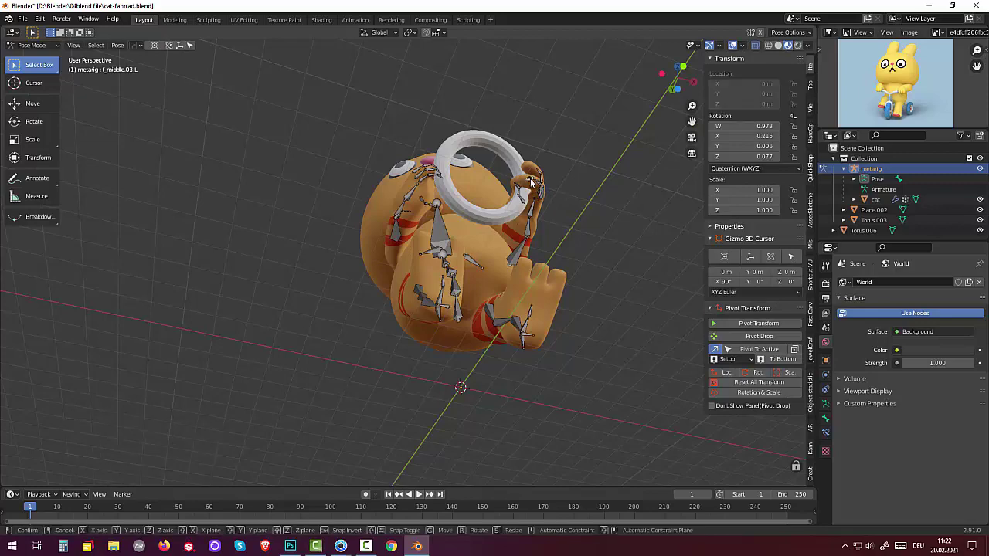
pyautogui.press('r')
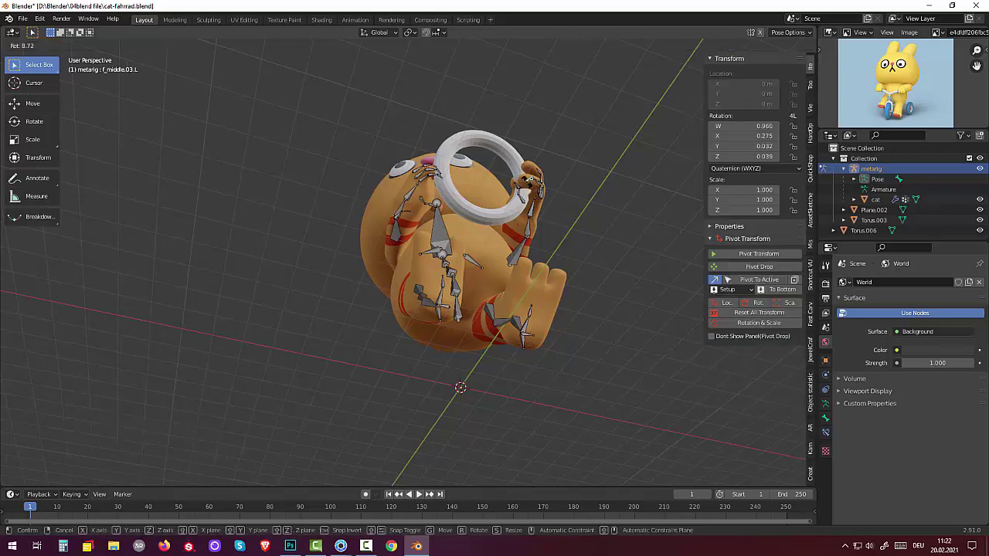
pyautogui.click(525, 232)
pyautogui.moveTo(525, 232); pyautogui.dragTo(510, 246, button='middle')
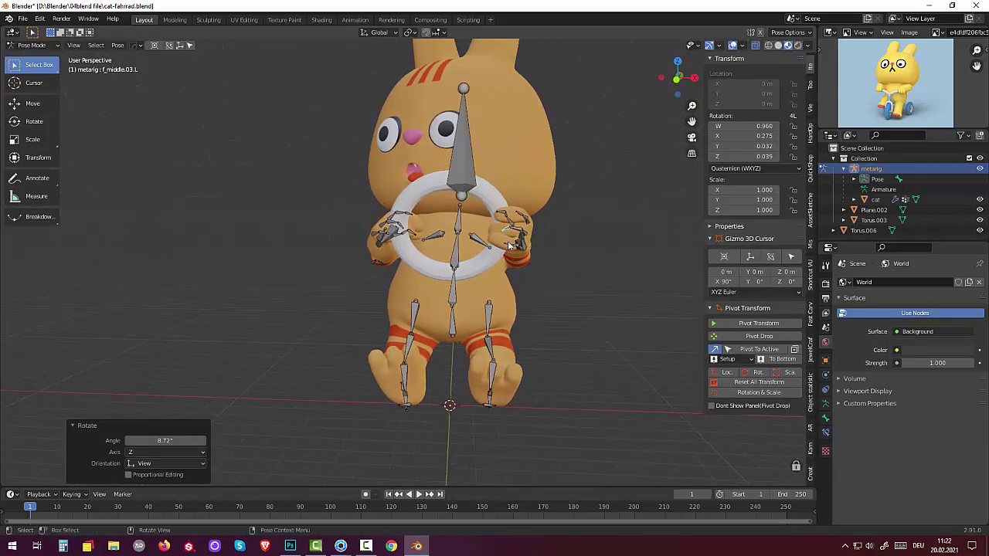
pyautogui.press('r')
pyautogui.click(498, 249)
# Bend the ring fingertip joint, then rotate the ring finger base joint to 12°.
pyautogui.click(503, 248)
pyautogui.moveTo(503, 247); pyautogui.dragTo(559, 193, button='middle')
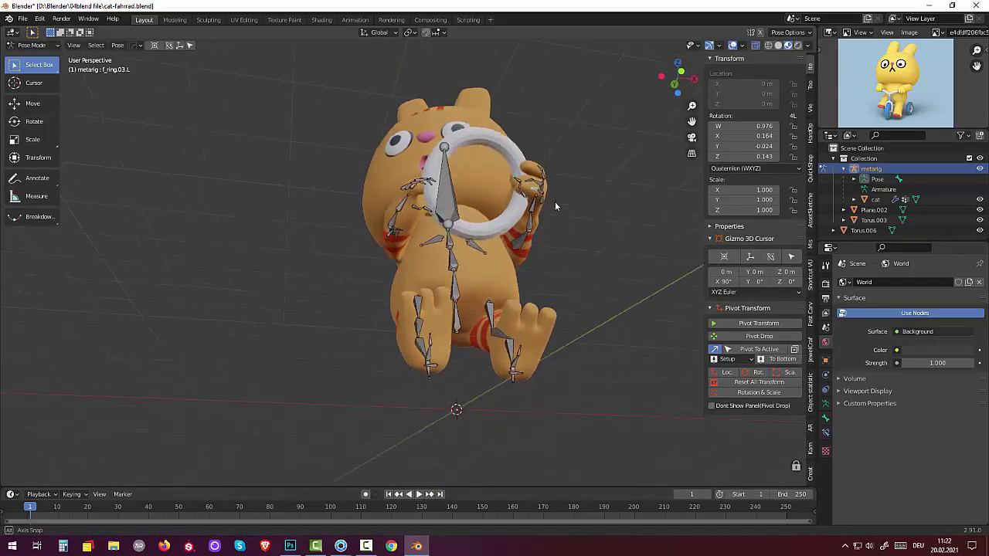
pyautogui.press('r')
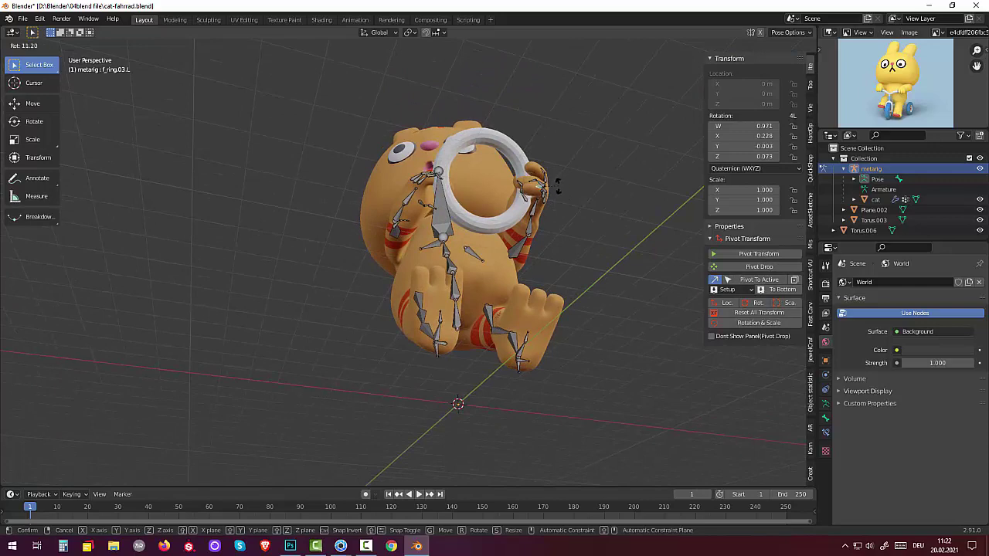
pyautogui.click(551, 199)
pyautogui.moveTo(547, 250)
pyautogui.mouseDown(button='middle')
pyautogui.moveTo(490, 313)
pyautogui.moveTo(476, 312)
pyautogui.moveTo(501, 404)
pyautogui.moveTo(518, 353)
pyautogui.moveTo(517, 312)
pyautogui.mouseUp(button='middle')
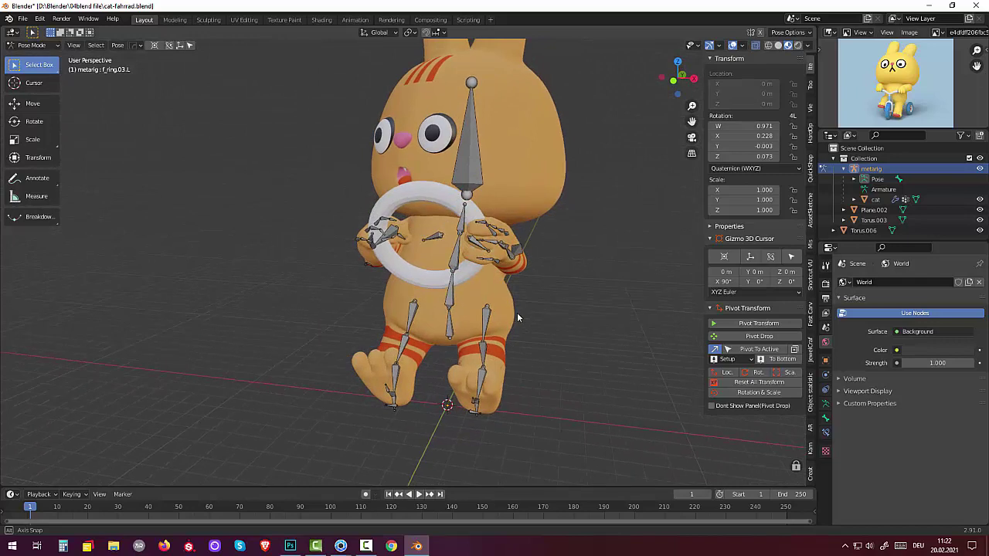
pyautogui.click(497, 264)
pyautogui.press('r')
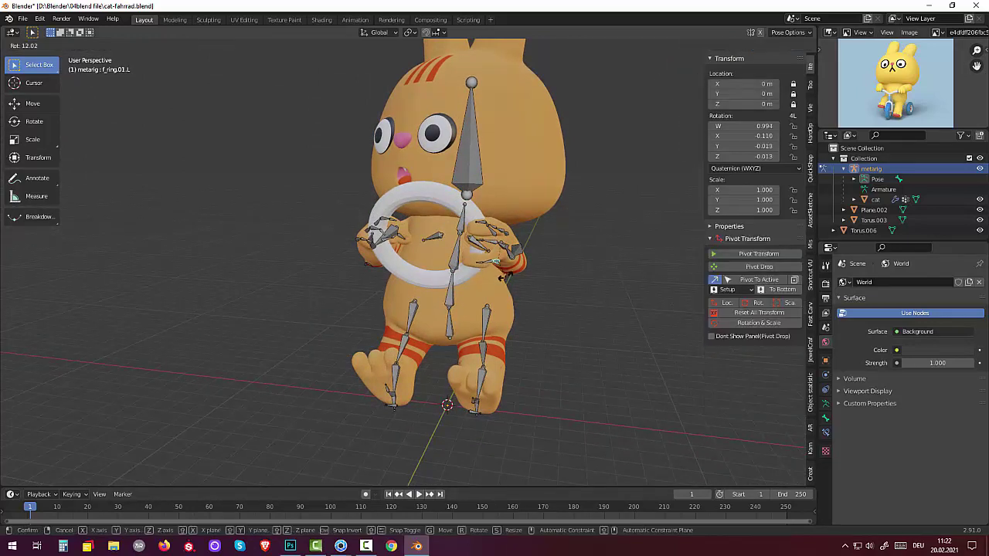
pyautogui.click(499, 268)
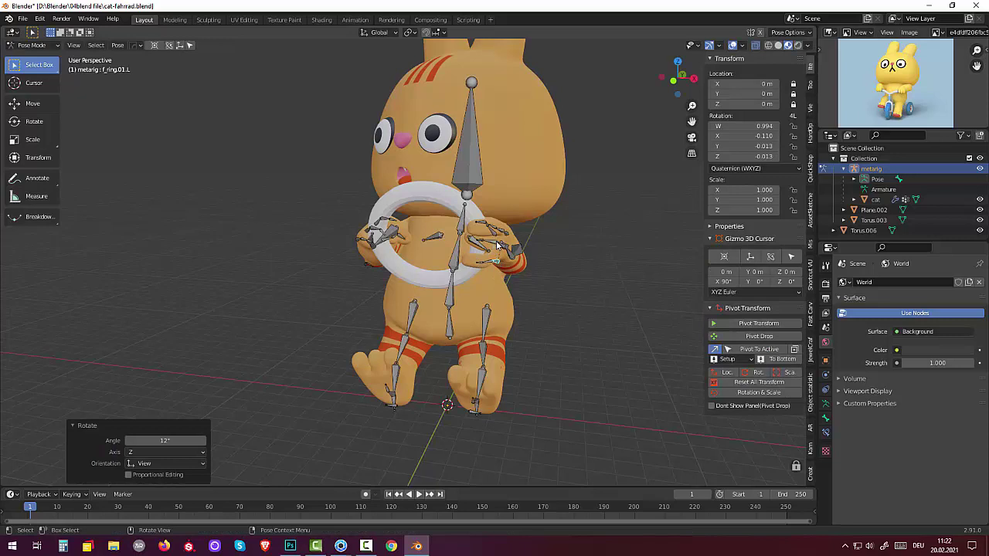
# Rotate the middle finger's base joint toward the ring.
pyautogui.click(501, 247)
pyautogui.press('r')
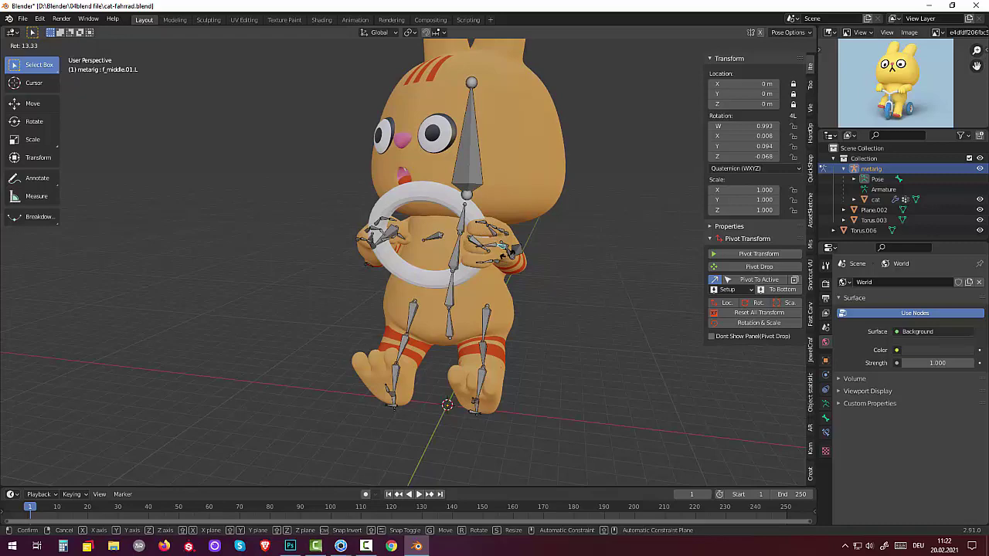
pyautogui.click(532, 275)
pyautogui.moveTo(566, 312)
pyautogui.mouseDown(button='middle')
pyautogui.moveTo(590, 287)
pyautogui.moveTo(620, 316)
pyautogui.moveTo(627, 386)
pyautogui.moveTo(617, 312)
pyautogui.mouseUp(button='middle')
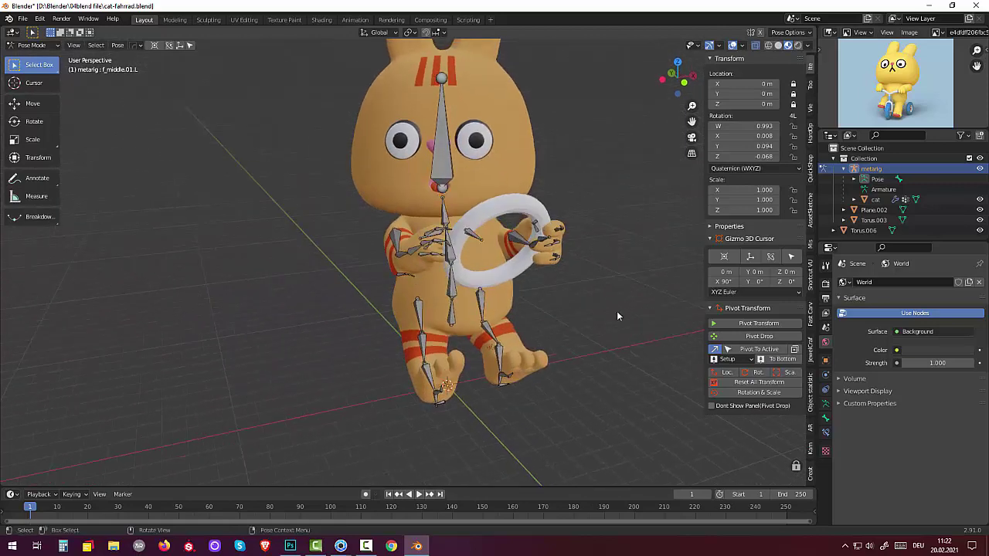
# Turn f_middle.03.L 4.86° and f_middle.02.L -16.9° to curl the middle finger.
pyautogui.click(552, 248)
pyautogui.moveTo(599, 268); pyautogui.dragTo(605, 239, button='middle')
pyautogui.press('r')
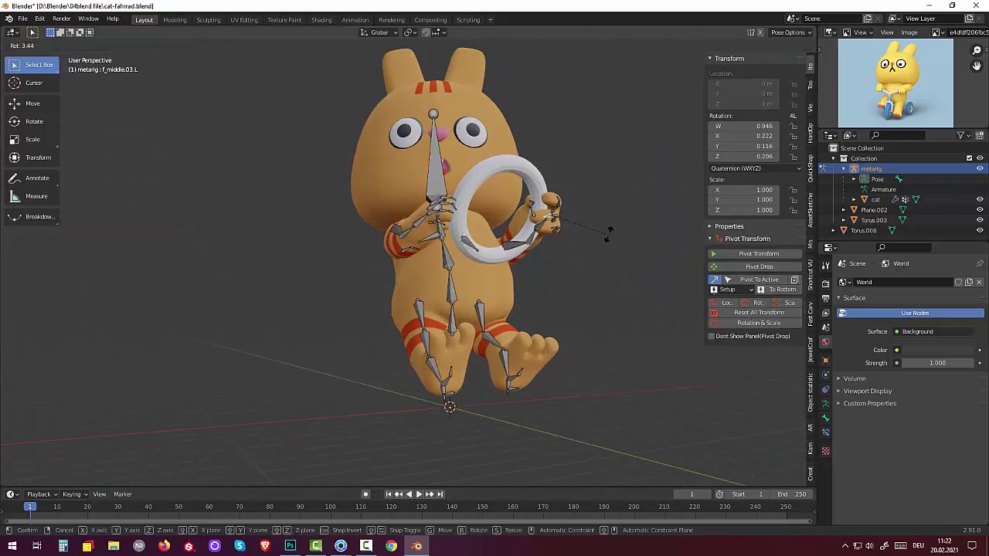
pyautogui.click(576, 232)
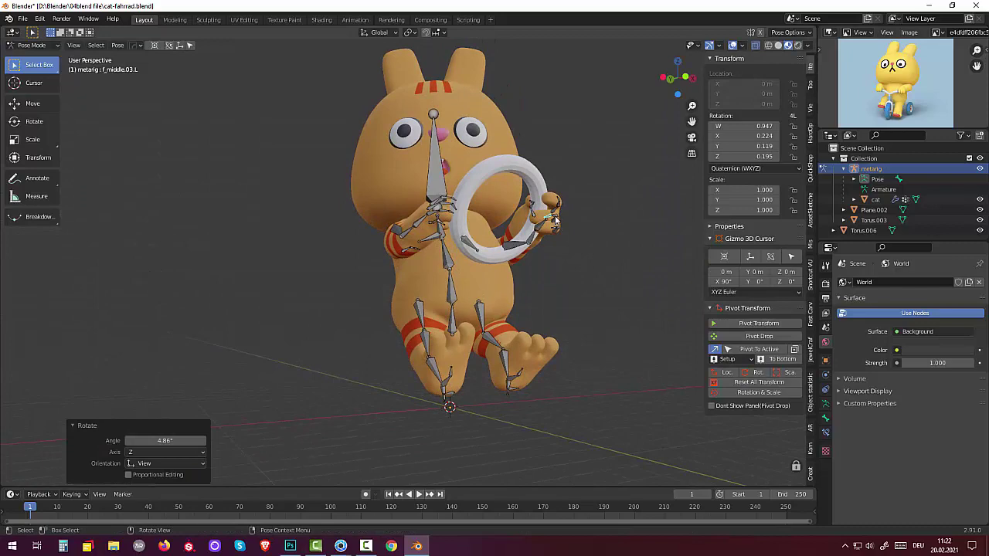
pyautogui.click(556, 219)
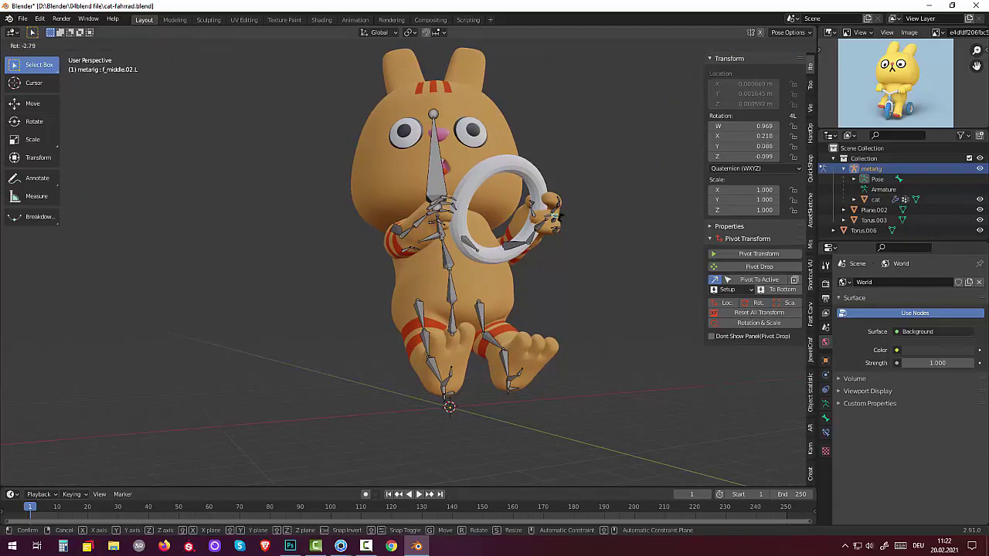
pyautogui.press('r')
pyautogui.click(562, 221)
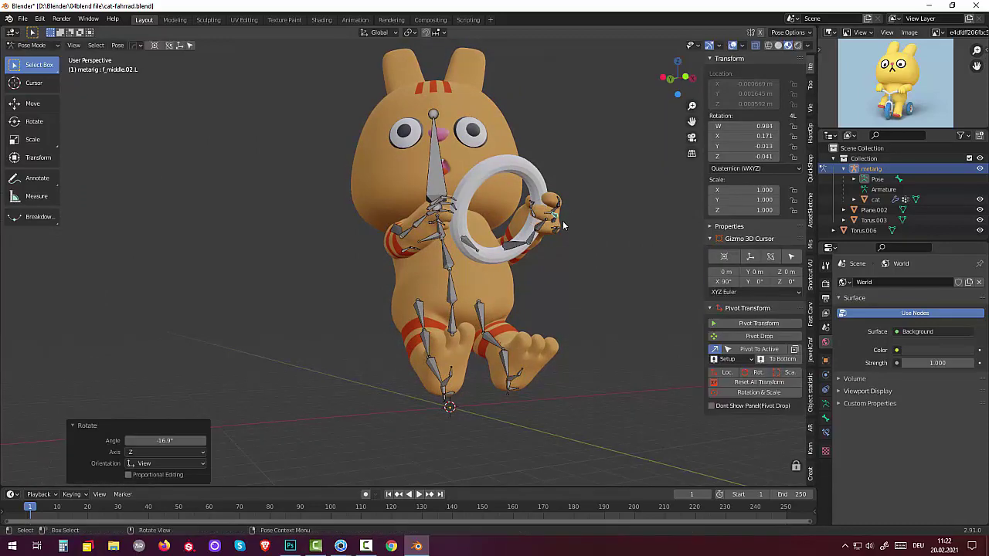
pyautogui.moveTo(564, 224); pyautogui.dragTo(510, 305, button='middle')
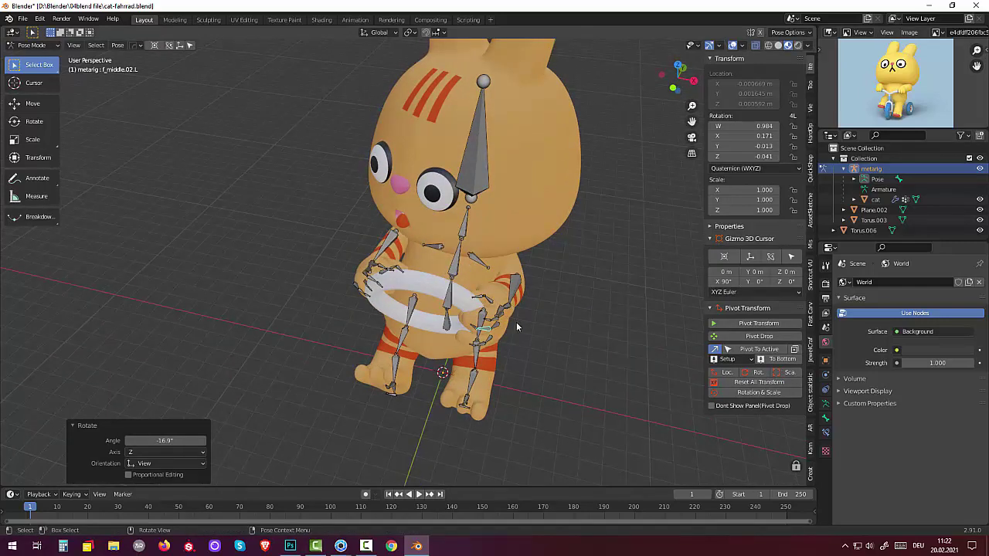
# Switch the viewport to Solid shading and select f_middle.02.L.
pyautogui.press('z')
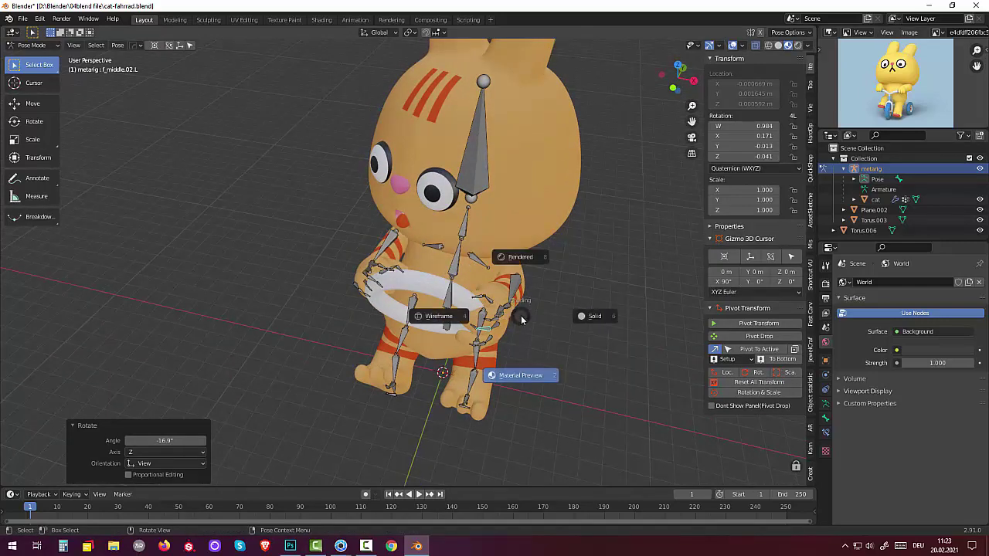
pyautogui.click(628, 268)
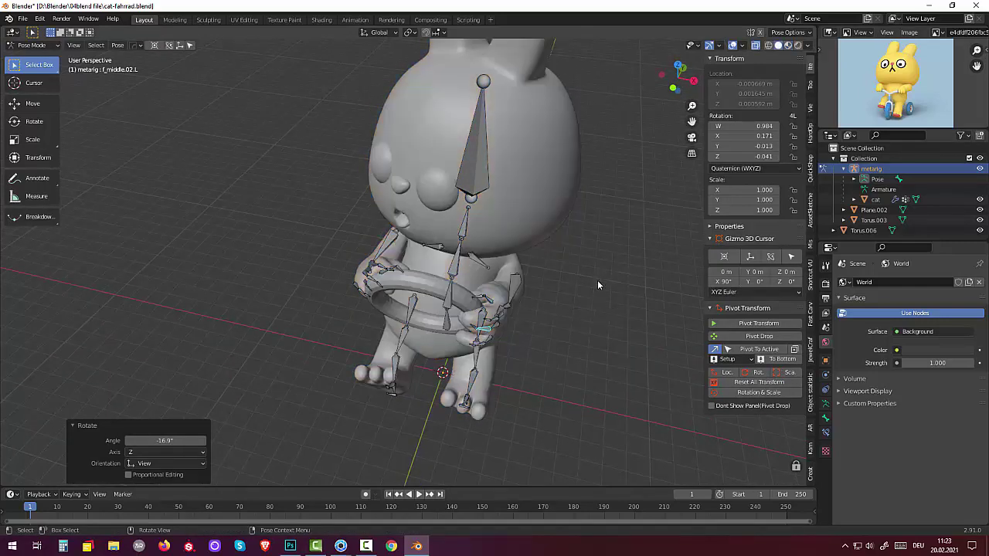
pyautogui.click(482, 333)
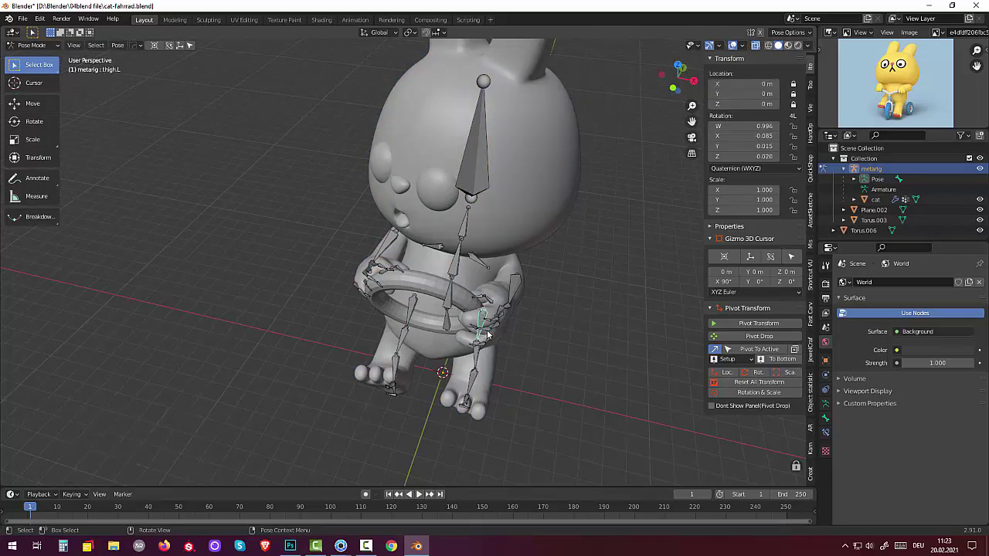
pyautogui.click(485, 330)
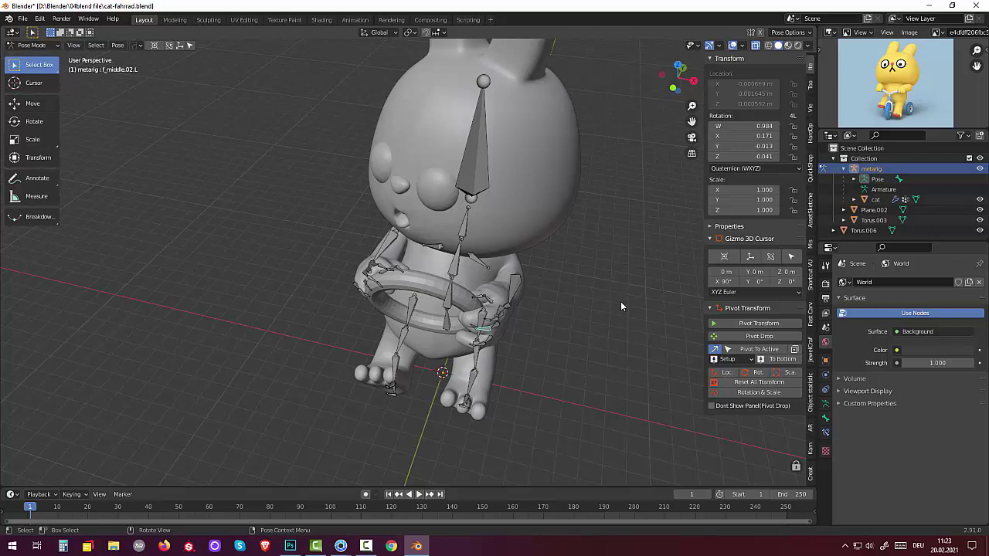
# Rotate f_middle.02.L -25.1° about local Z, then switch to Rendered shading.
pyautogui.press('r')
pyautogui.press('z')
pyautogui.press('z')
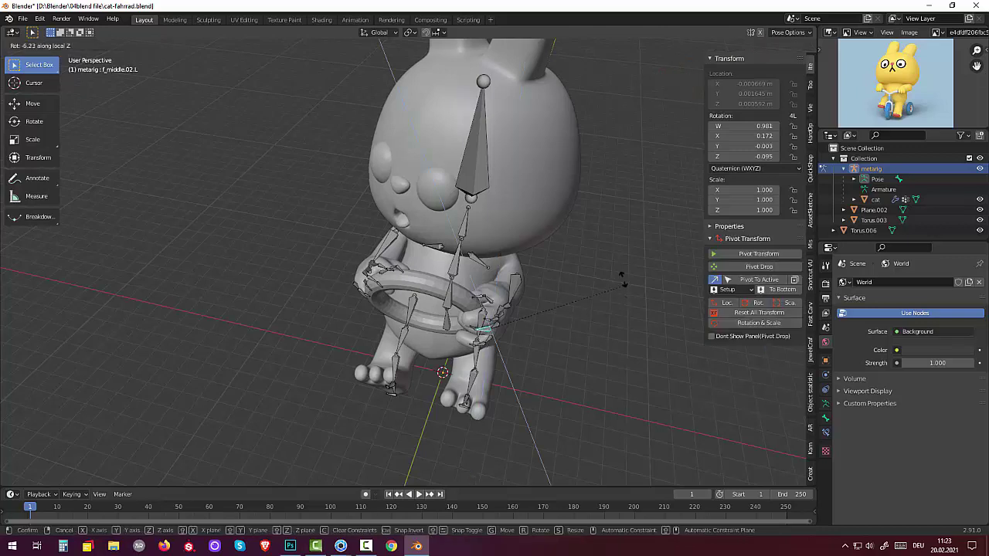
pyautogui.click(599, 249)
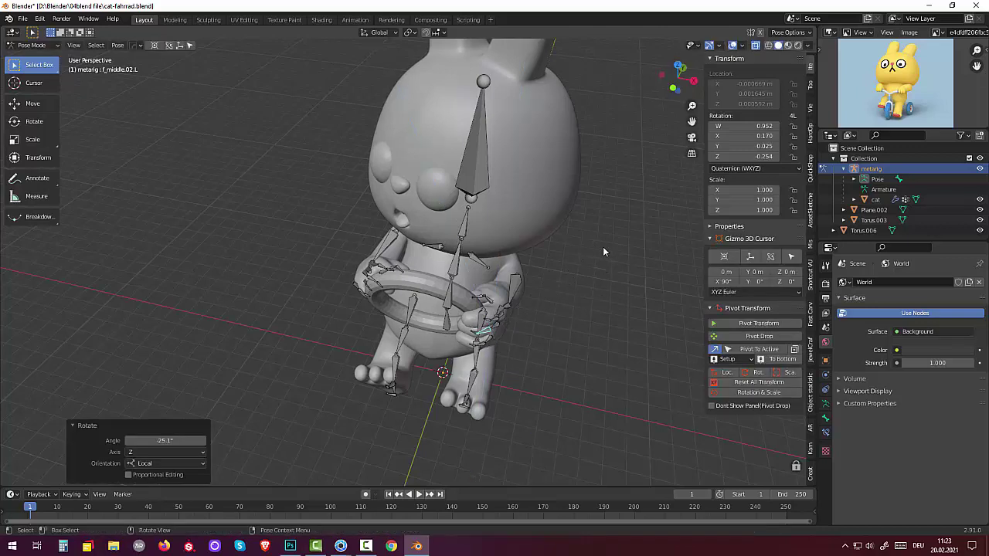
pyautogui.moveTo(602, 247); pyautogui.dragTo(621, 194, button='middle')
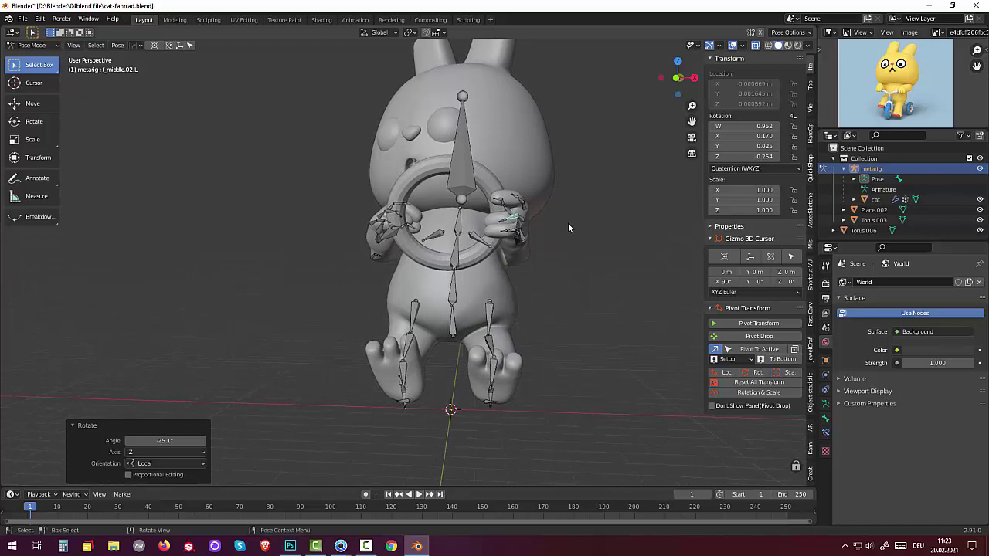
pyautogui.press('z')
pyautogui.click(592, 185)
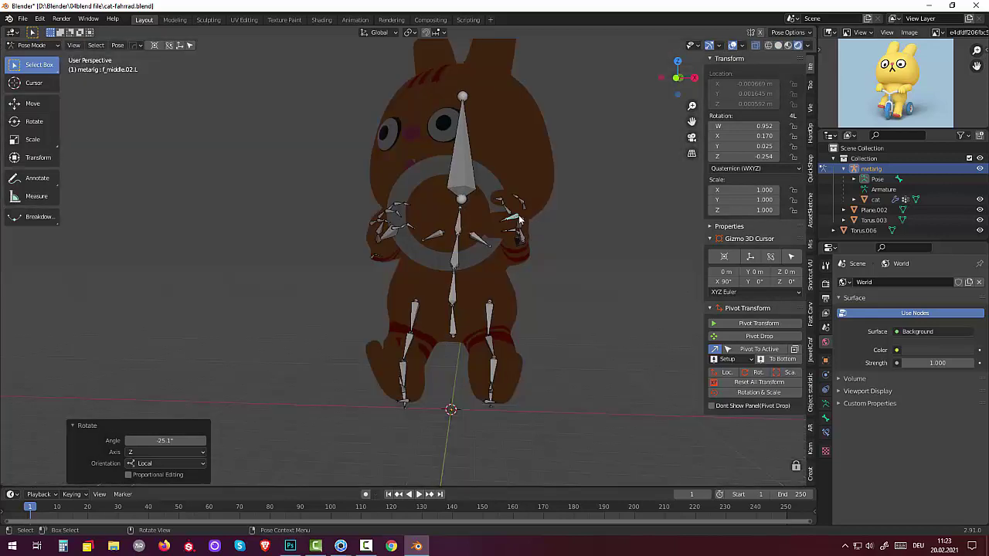
# Switch to Material Preview and re-rotate f_middle.02.L and f_middle.03.L.
pyautogui.click(788, 46)
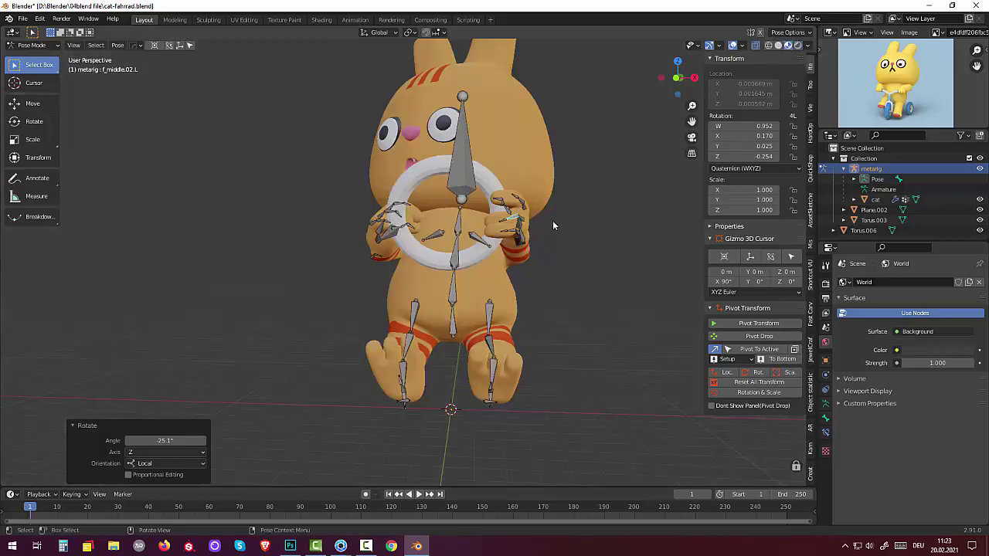
pyautogui.press('r')
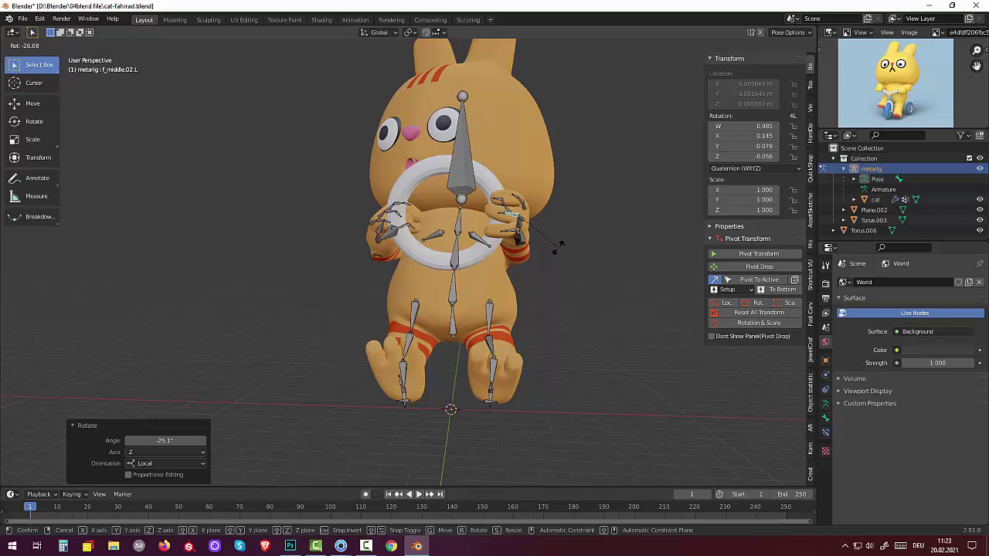
pyautogui.click(554, 247)
pyautogui.click(500, 220)
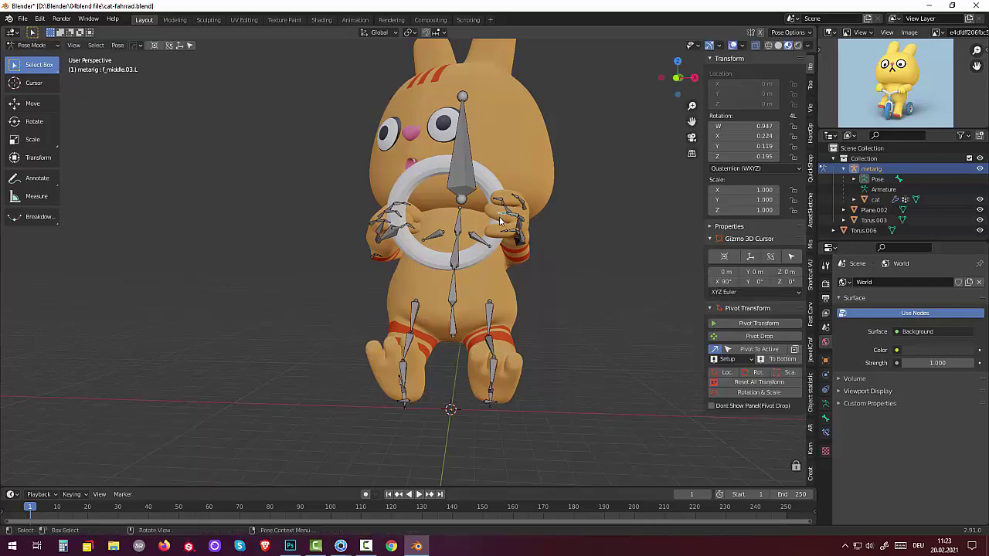
pyautogui.press('r')
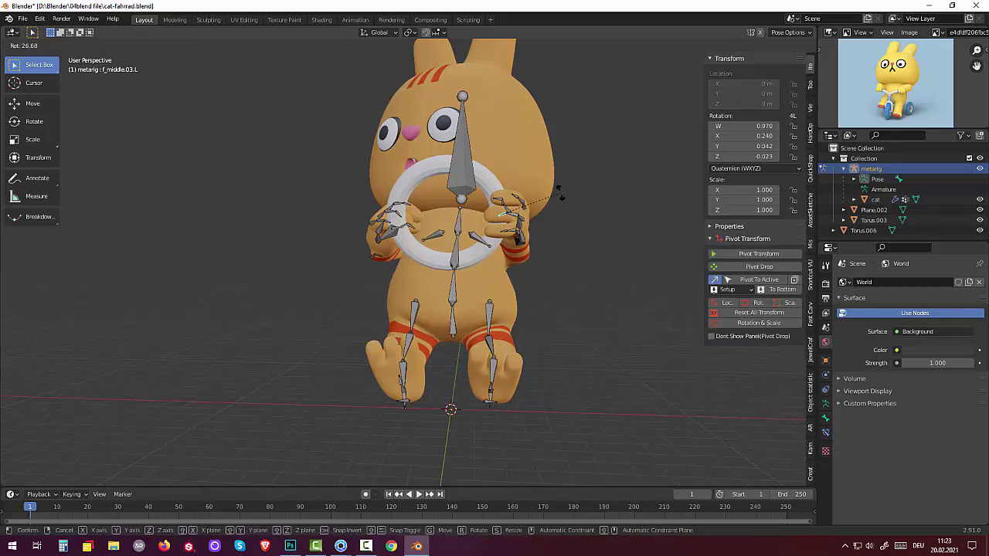
pyautogui.click(555, 246)
# Undo the last rotation and turn f_middle.02.L a further 9.91°.
pyautogui.moveTo(562, 247)
pyautogui.mouseDown(button='middle')
pyautogui.moveTo(588, 274)
pyautogui.moveTo(617, 260)
pyautogui.moveTo(630, 271)
pyautogui.moveTo(618, 275)
pyautogui.mouseUp(button='middle')
pyautogui.scroll(3, 613, 268)
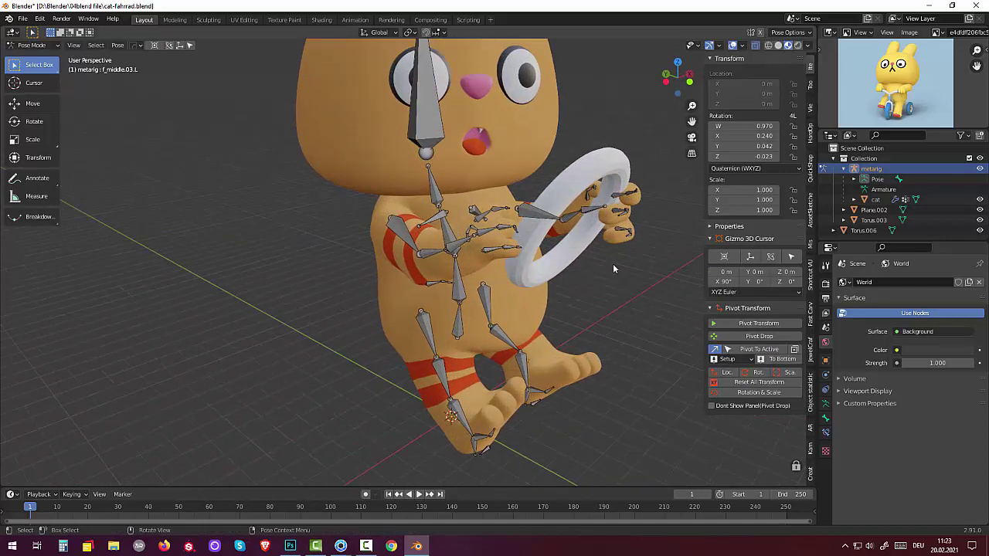
pyautogui.moveTo(618, 229)
pyautogui.mouseDown(button='middle')
pyautogui.moveTo(477, 260)
pyautogui.moveTo(495, 206)
pyautogui.mouseUp(button='middle')
pyautogui.hotkey('ctrl', 'z')
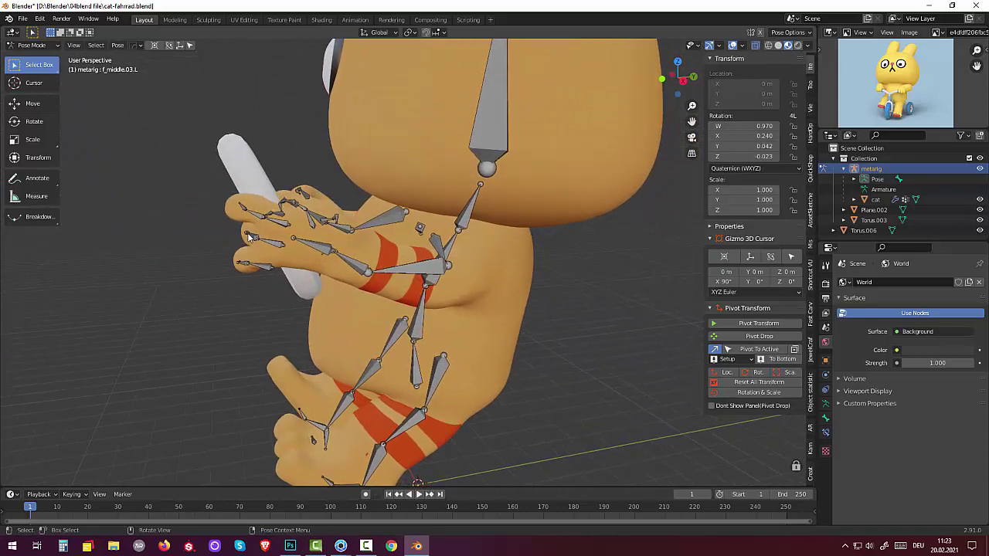
pyautogui.click(249, 234)
pyautogui.press('r')
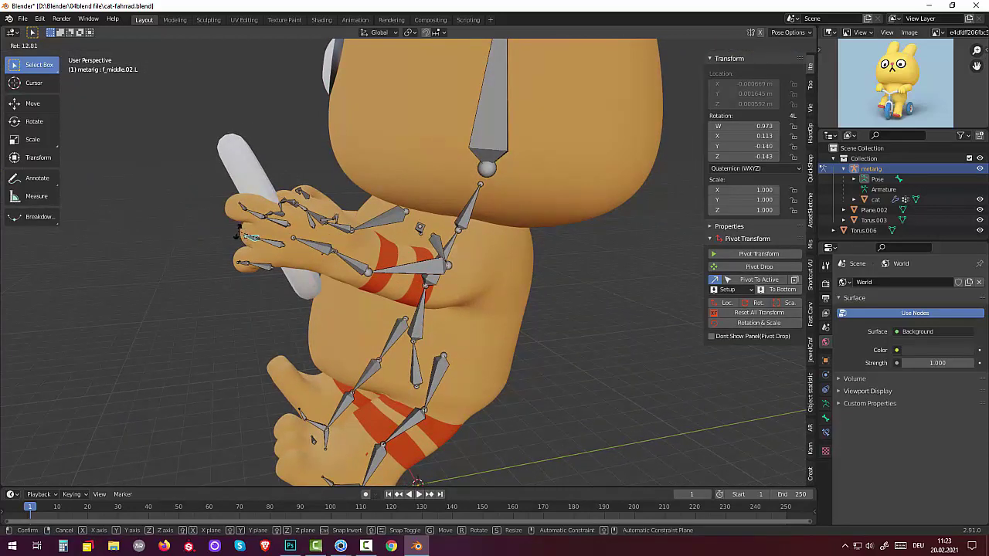
pyautogui.click(235, 233)
# Rotate the ring finger base bone f_ring.01.L 52.6° toward the ring.
pyautogui.moveTo(272, 232)
pyautogui.mouseDown(button='middle')
pyautogui.moveTo(249, 225)
pyautogui.moveTo(261, 173)
pyautogui.mouseUp(button='middle')
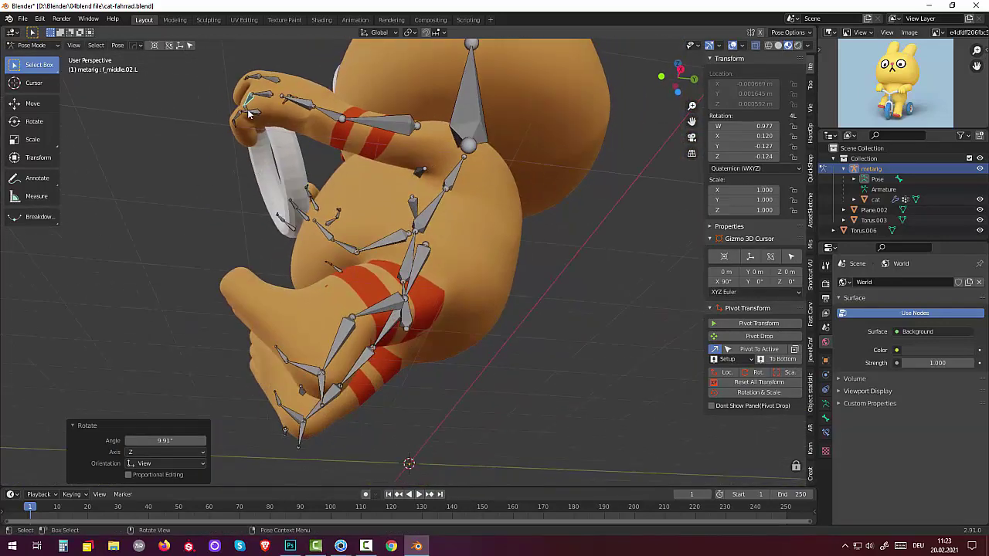
pyautogui.click(255, 115)
pyautogui.press('r')
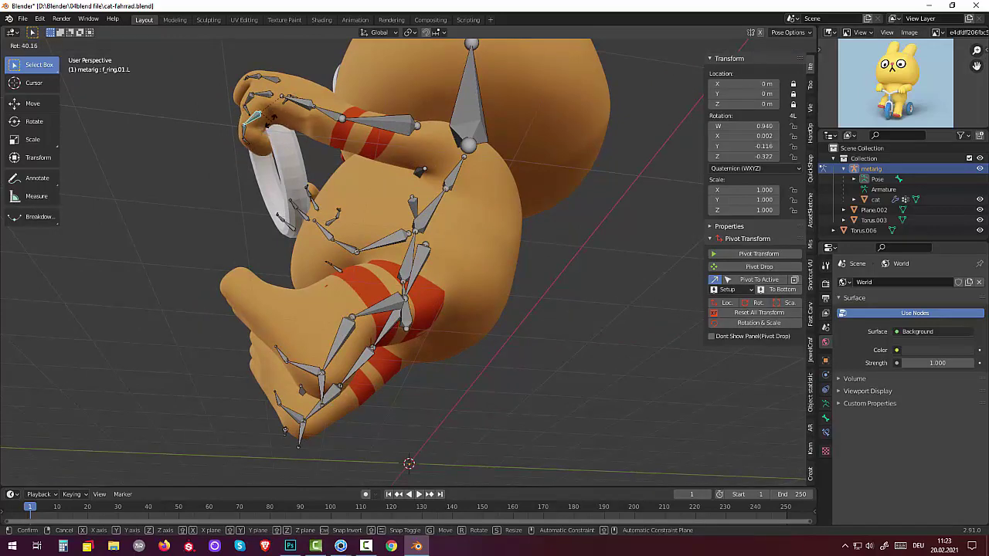
pyautogui.press('Return')
pyautogui.moveTo(390, 127); pyautogui.dragTo(423, 157, button='middle')
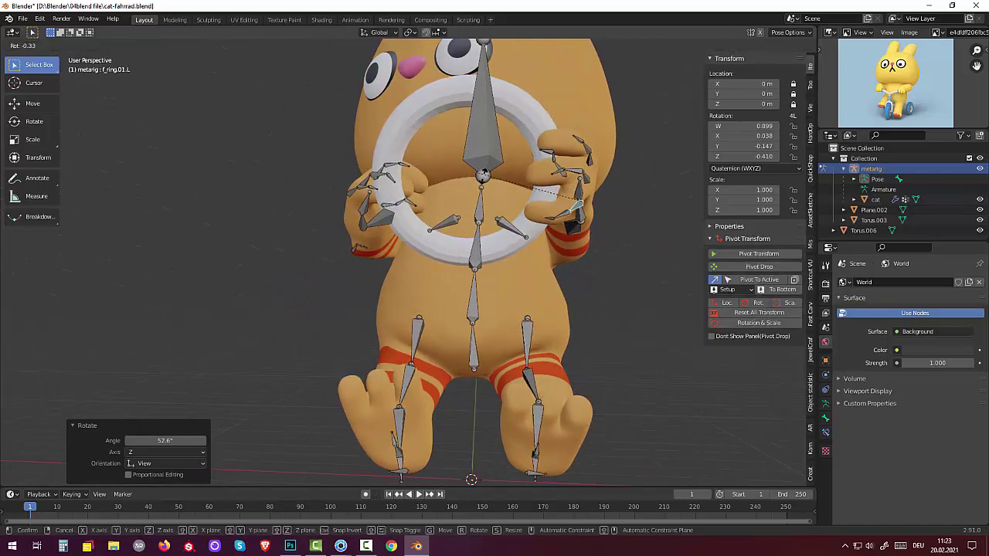
# Adjust f_ring.01.L by -15.4° and give f_ring.02.L a first bend.
pyautogui.press('r')
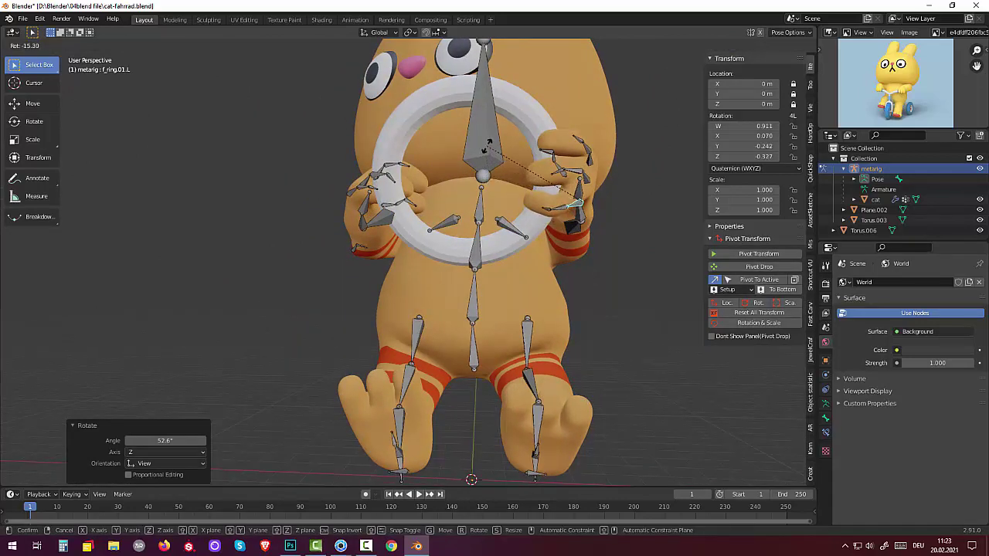
pyautogui.click(488, 145)
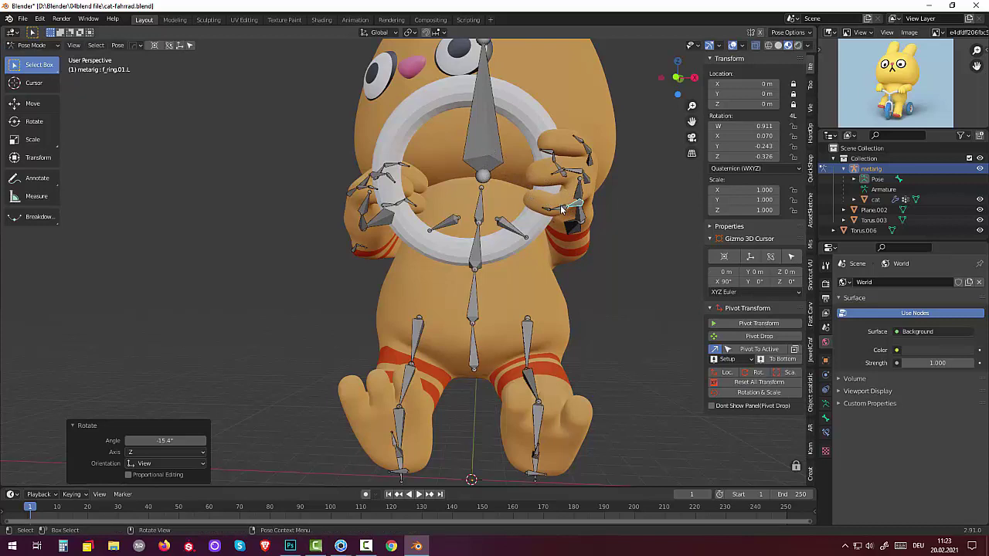
pyautogui.click(558, 206)
pyautogui.press('r')
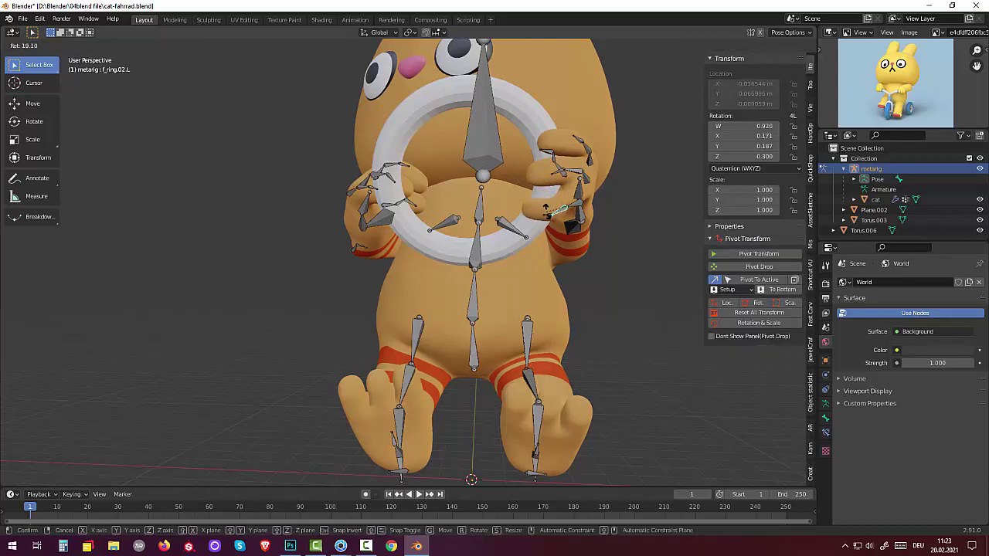
pyautogui.click(550, 205)
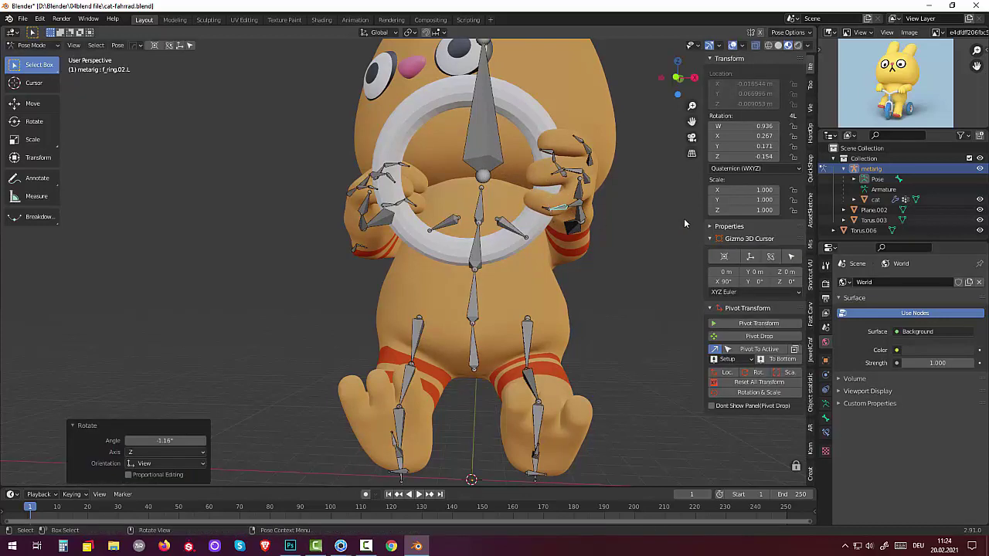
pyautogui.moveTo(683, 218); pyautogui.dragTo(622, 239, button='middle')
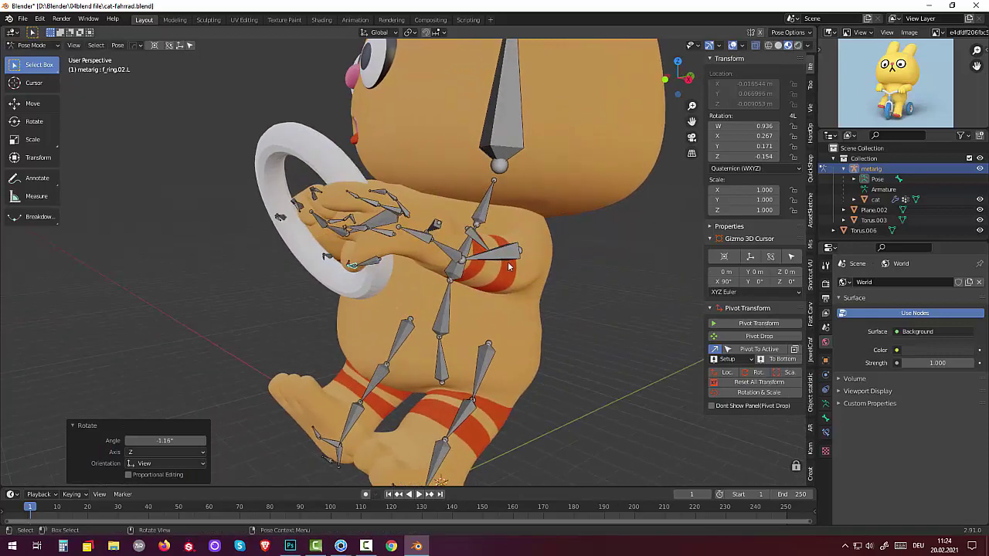
# Rebend the ring finger base joint and bend f_ring.02.L further to 58.3°.
pyautogui.click(374, 265)
pyautogui.press('r')
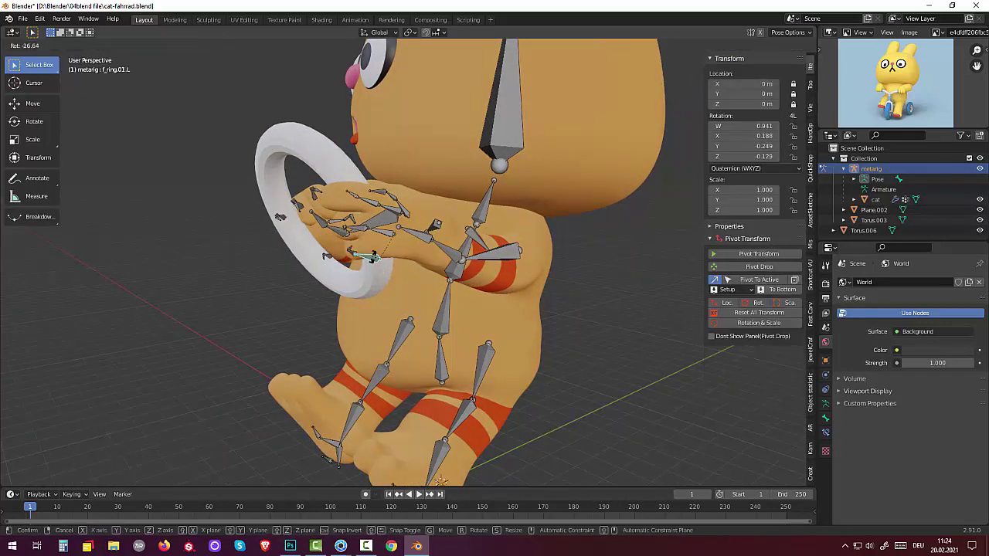
pyautogui.click(373, 257)
pyautogui.click(351, 257)
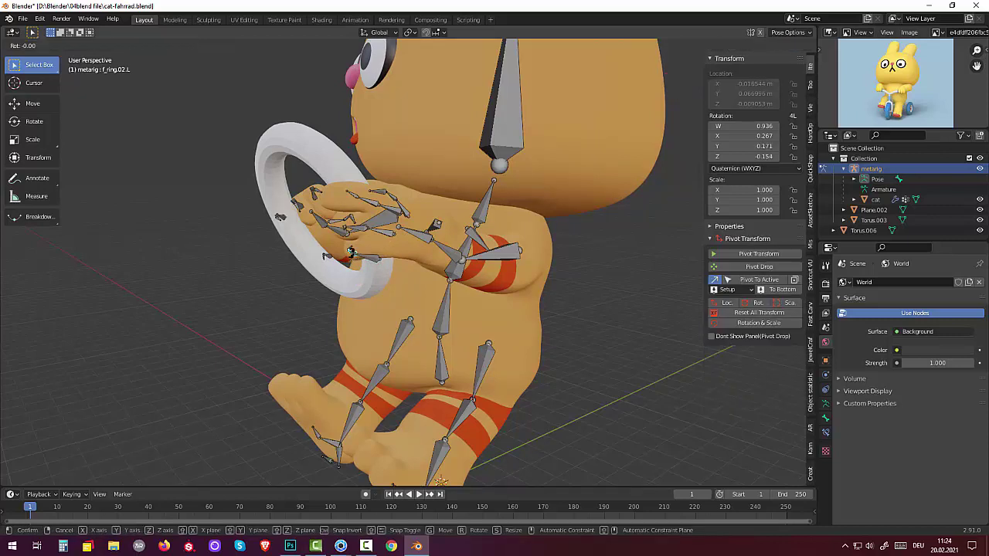
pyautogui.press('r')
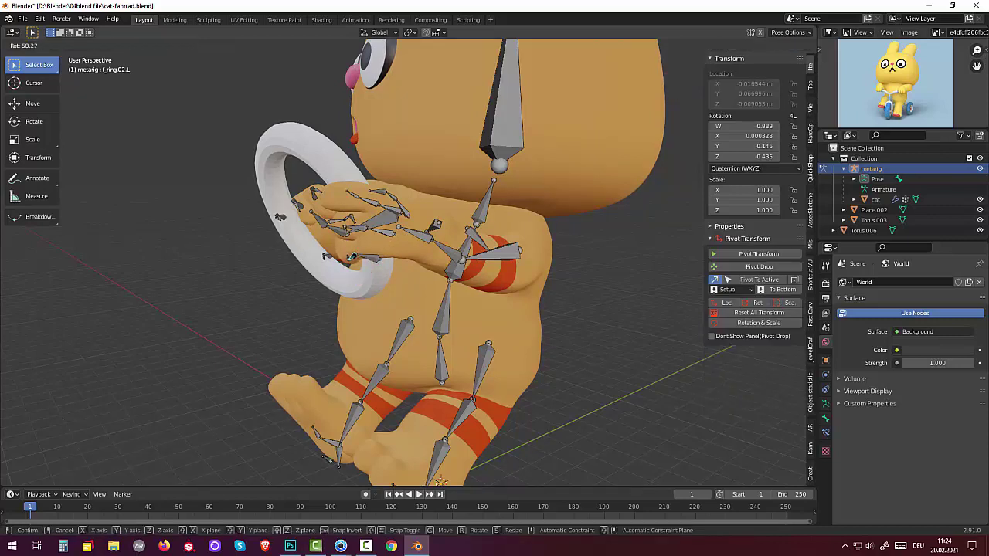
pyautogui.click(464, 232)
# Curl the ring fingertip joint f_ring.03.L 19.6° around the wheel.
pyautogui.moveTo(464, 231); pyautogui.dragTo(539, 227, button='middle')
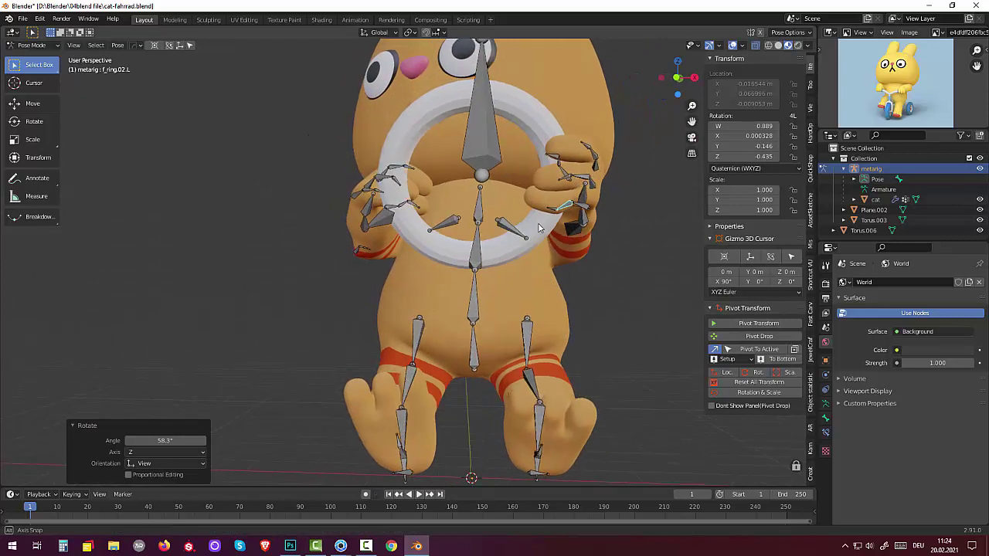
pyautogui.click(548, 206)
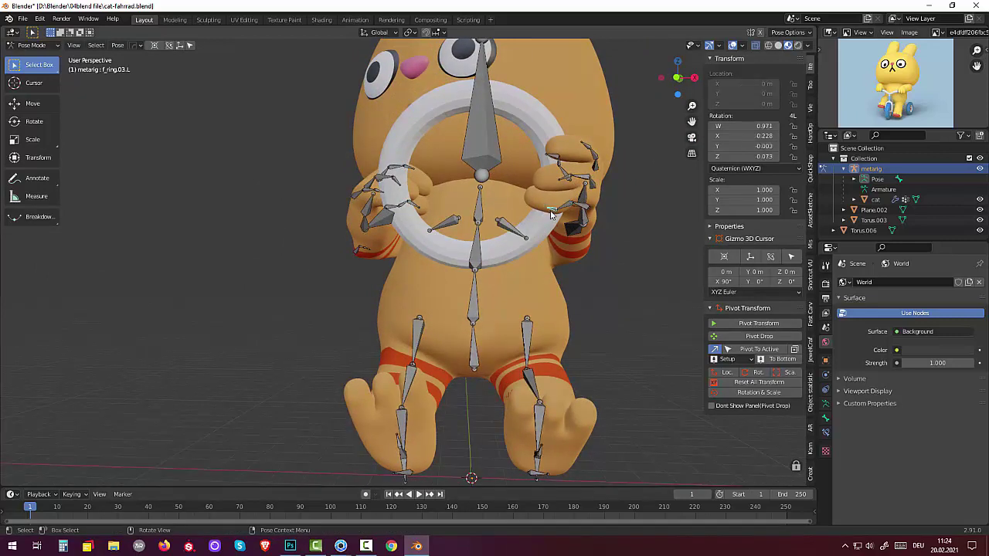
pyautogui.press('r')
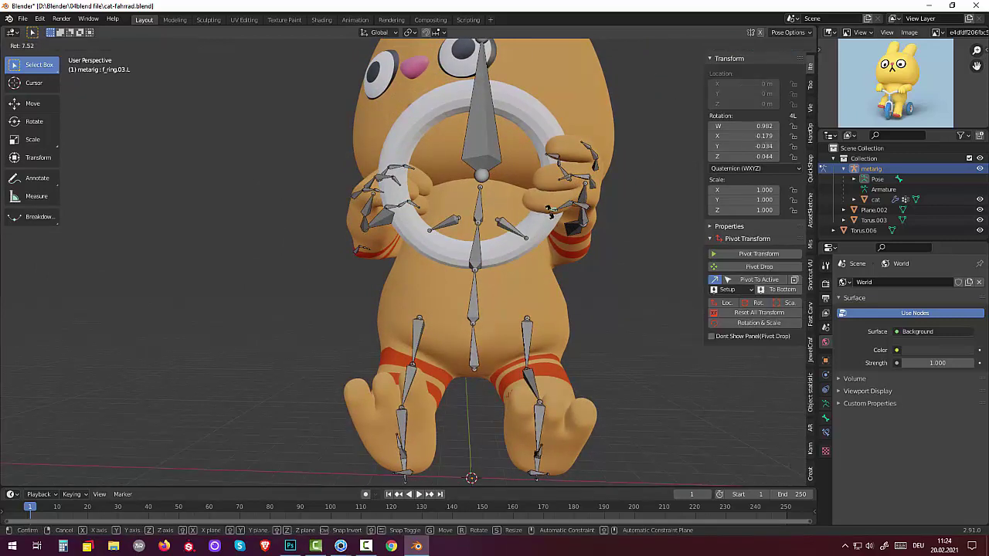
pyautogui.click(552, 219)
# Rebend the left ring finger's base joint f_ring.01.L.
pyautogui.moveTo(552, 219); pyautogui.dragTo(540, 189, button='middle')
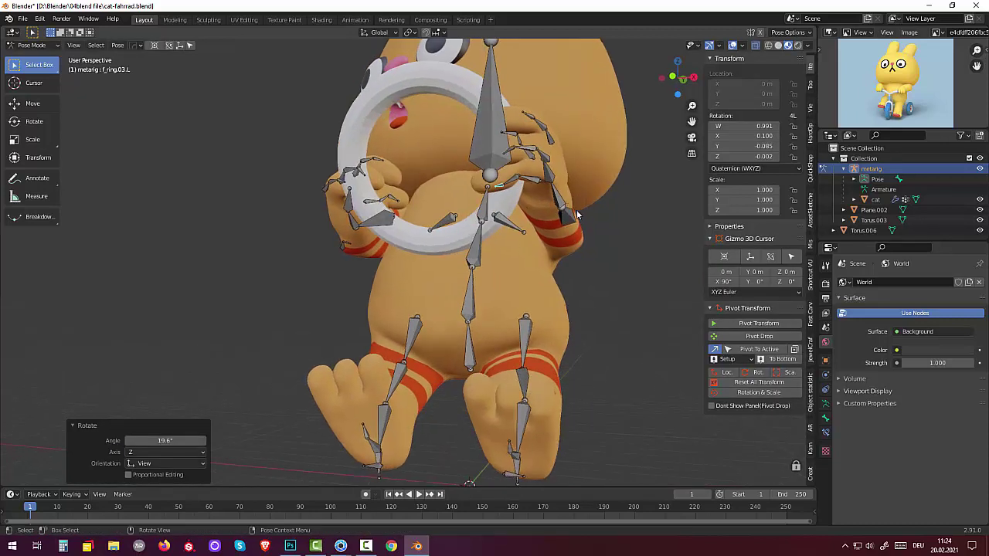
pyautogui.click(538, 183)
pyautogui.press('r')
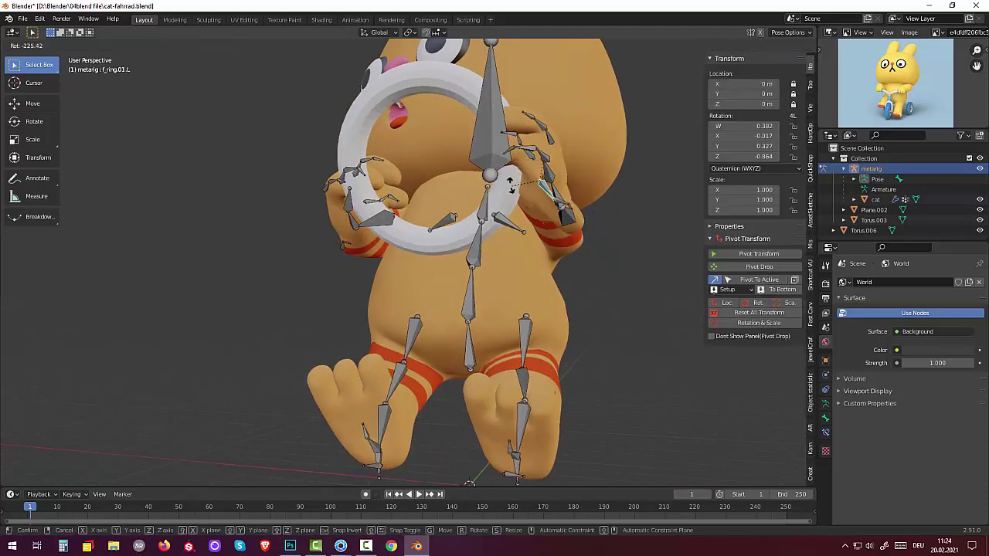
pyautogui.click(551, 163)
# Rotate the hand.L bone so the paw grips the ring, then check the grip.
pyautogui.click(551, 176)
pyautogui.press('r')
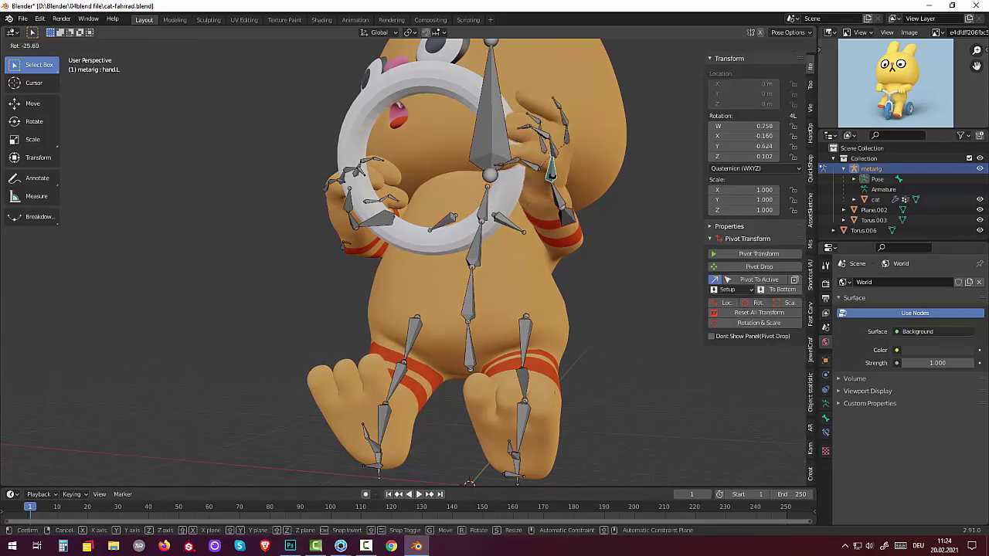
pyautogui.click(549, 174)
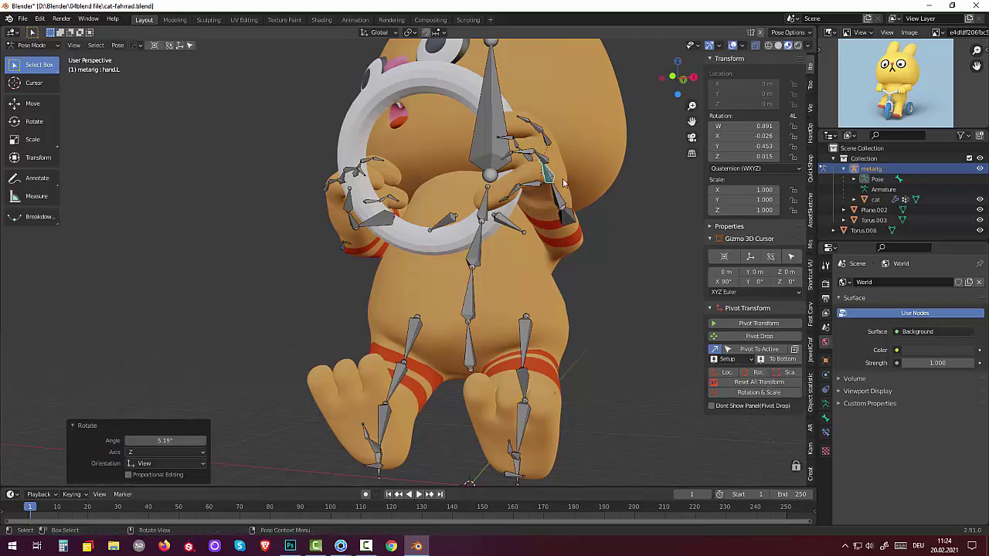
pyautogui.moveTo(548, 174)
pyautogui.mouseDown(button='middle')
pyautogui.moveTo(586, 194)
pyautogui.moveTo(576, 197)
pyautogui.mouseUp(button='middle')
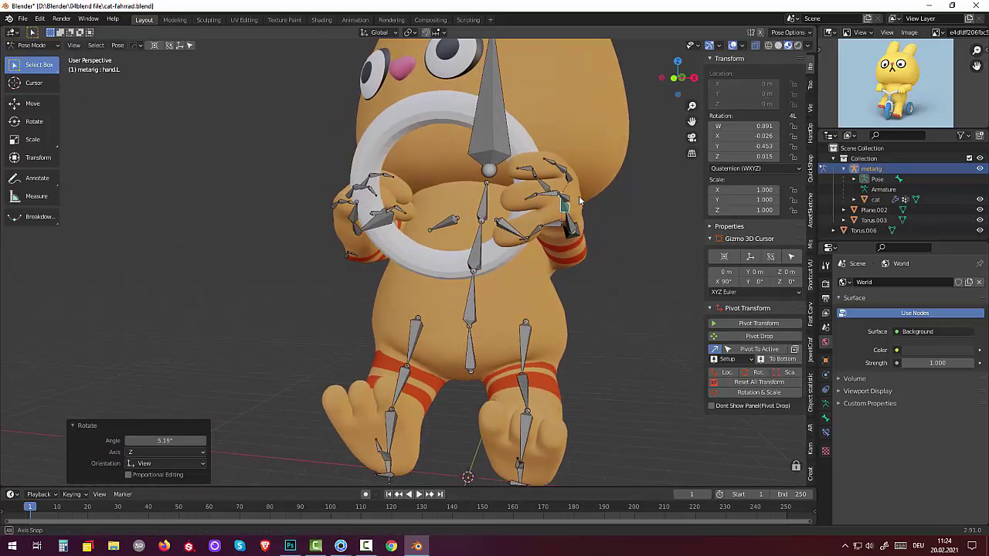
pyautogui.click(550, 241)
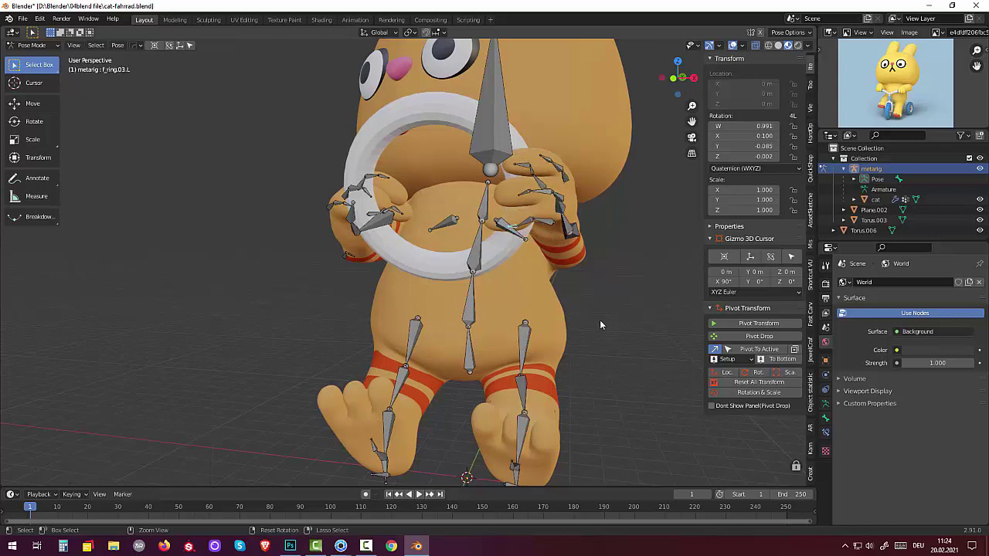
pyautogui.press(']')
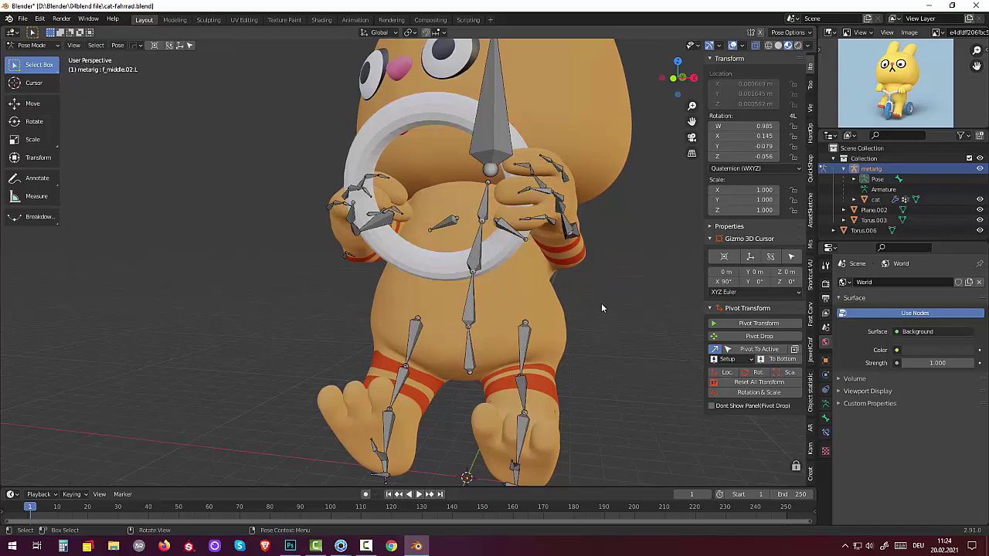
pyautogui.moveTo(600, 303)
pyautogui.mouseDown(button='middle')
pyautogui.moveTo(594, 255)
pyautogui.moveTo(536, 331)
pyautogui.moveTo(534, 313)
pyautogui.mouseUp(button='middle')
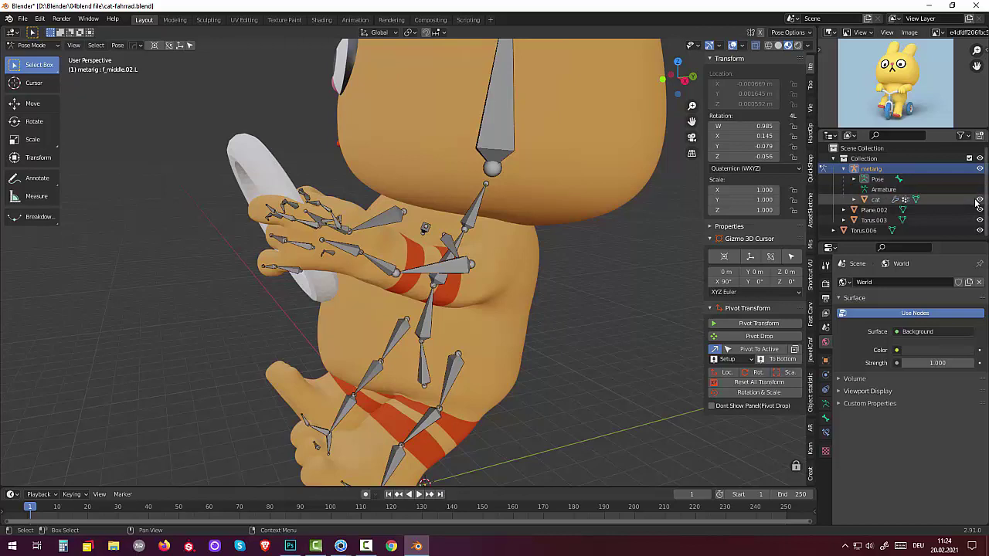
pyautogui.click(980, 168)
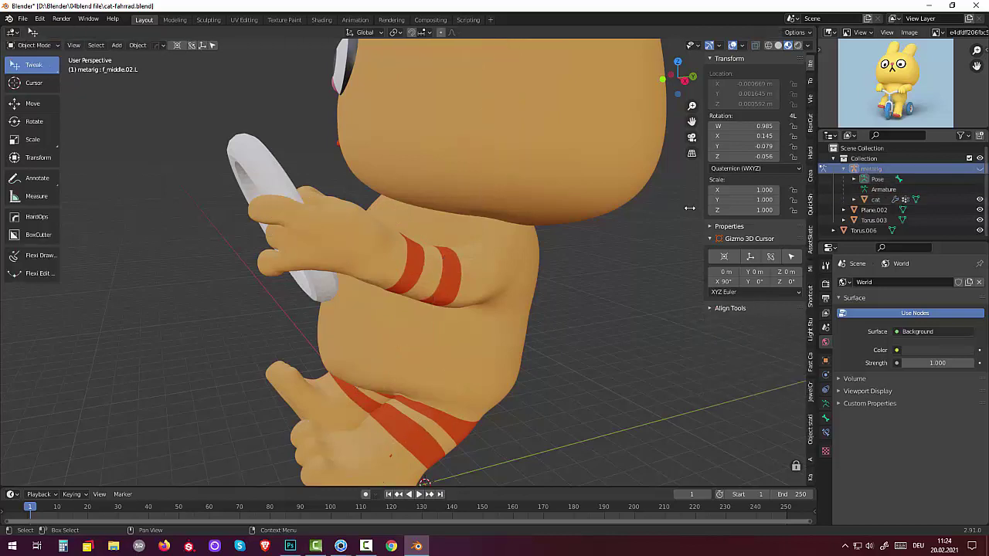
pyautogui.moveTo(689, 208)
pyautogui.mouseDown(button='middle')
pyautogui.moveTo(607, 203)
pyautogui.moveTo(610, 191)
pyautogui.moveTo(478, 137)
pyautogui.mouseUp(button='middle')
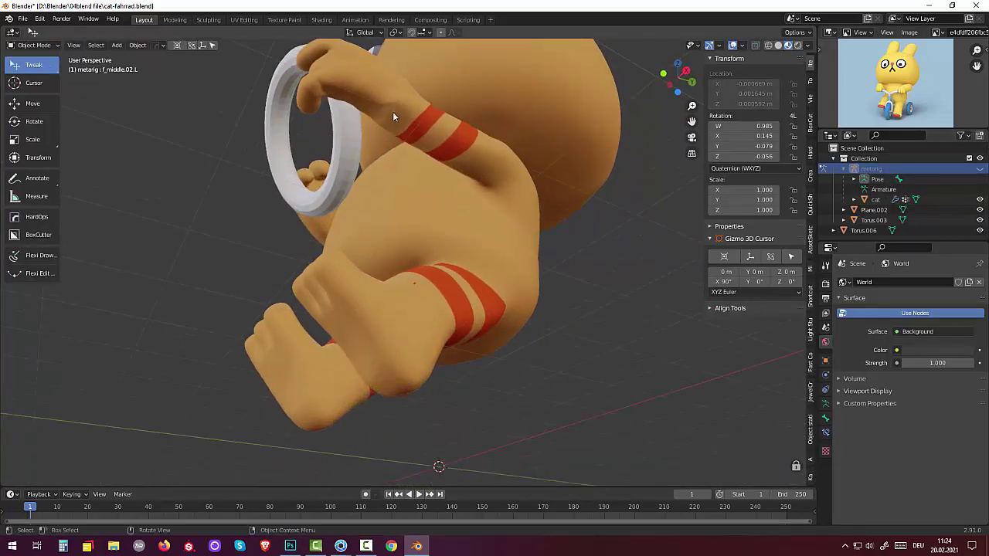
pyautogui.moveTo(392, 111)
pyautogui.mouseDown(button='middle')
pyautogui.moveTo(408, 119)
pyautogui.moveTo(419, 85)
pyautogui.moveTo(446, 168)
pyautogui.moveTo(432, 167)
pyautogui.moveTo(407, 194)
pyautogui.moveTo(380, 192)
pyautogui.moveTo(366, 225)
pyautogui.moveTo(384, 184)
pyautogui.moveTo(418, 164)
pyautogui.mouseUp(button='middle')
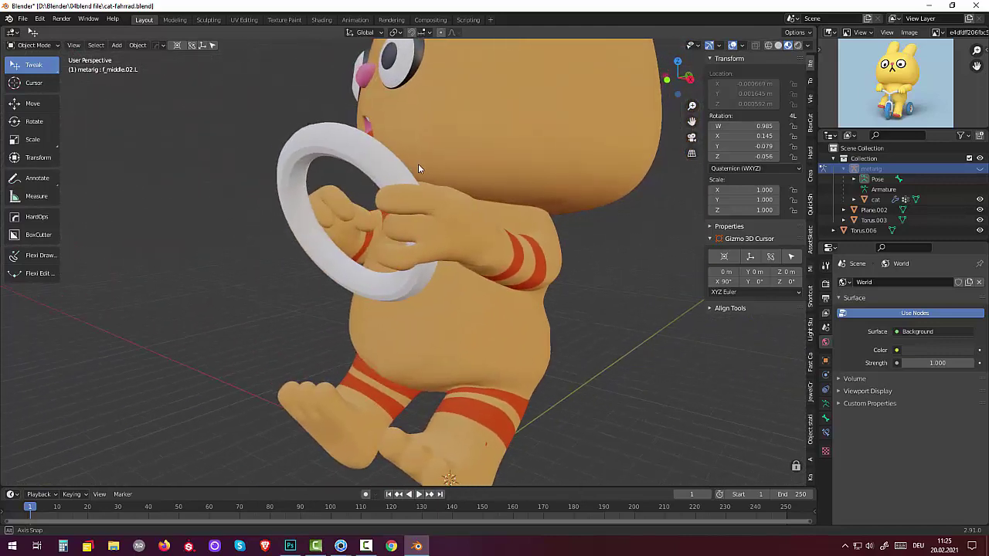
pyautogui.click(38, 46)
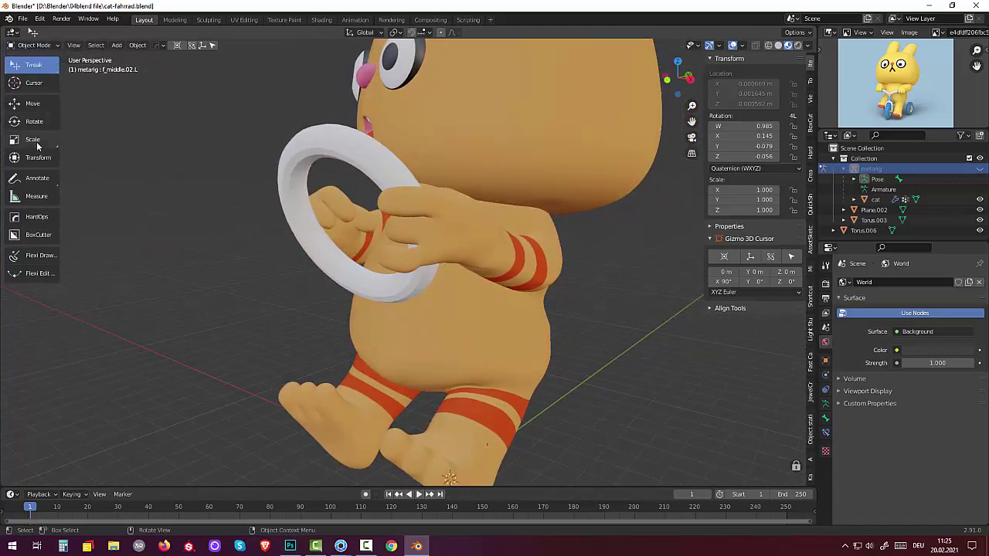
pyautogui.click(36, 47)
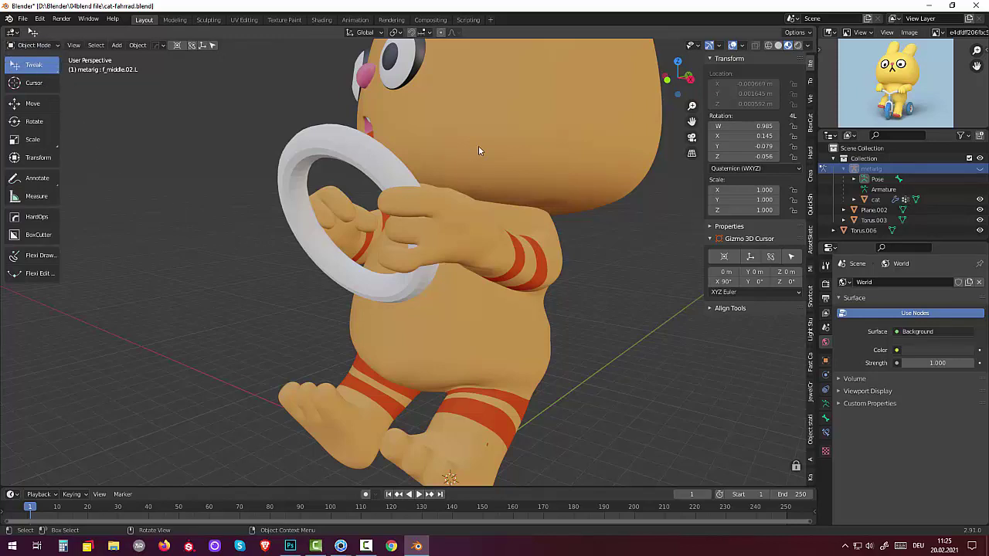
pyautogui.click(31, 46)
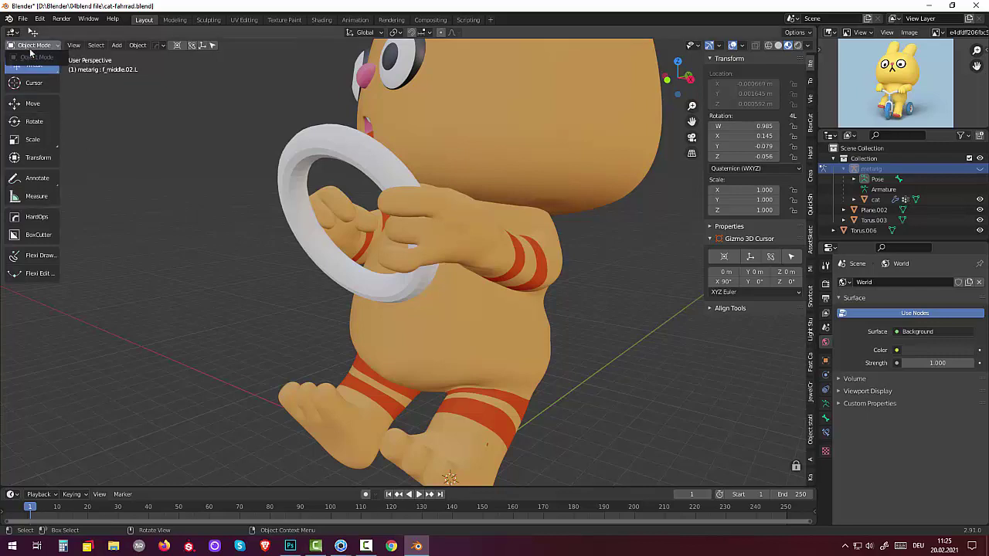
pyautogui.moveTo(117, 234); pyautogui.dragTo(326, 294, button='middle')
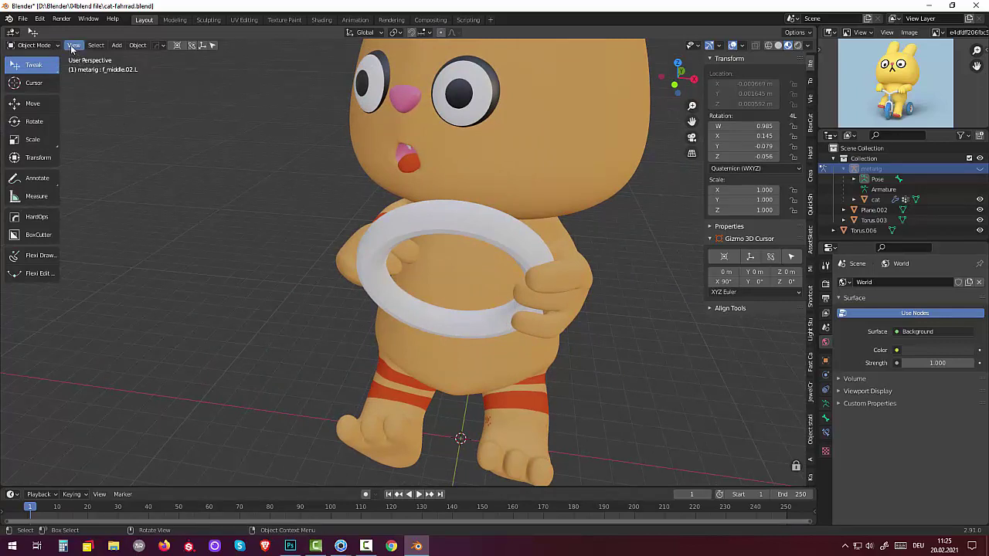
pyautogui.click(139, 46)
pyautogui.moveTo(155, 57)
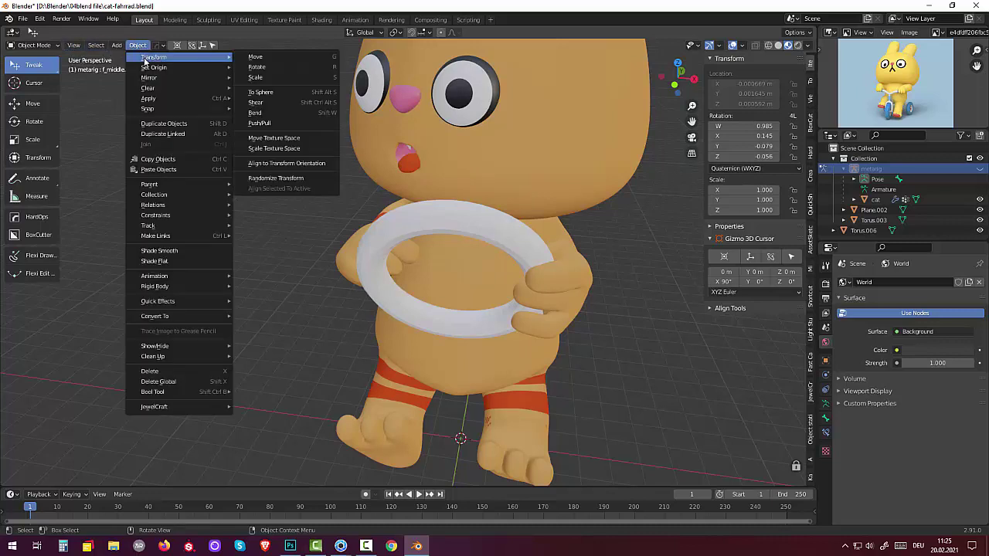
pyautogui.click(134, 48)
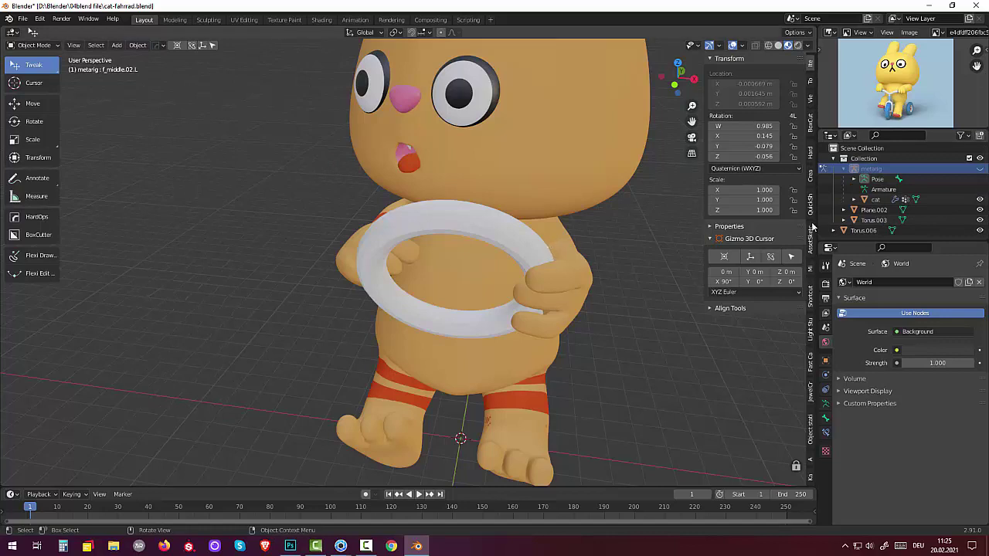
pyautogui.hotkey('ctrl', 'Tab')
pyautogui.click(980, 168)
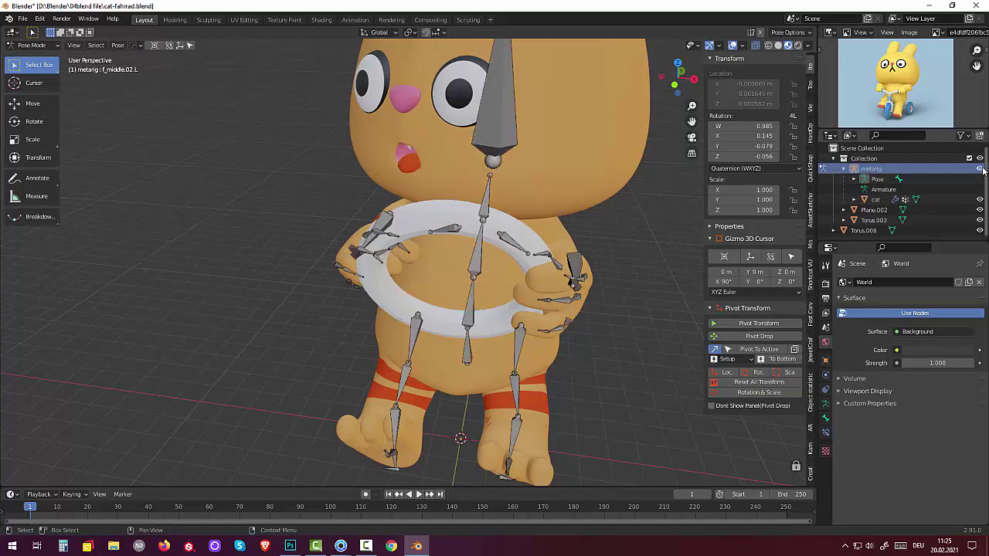
# Leave Pose Mode for Object Mode, select the cat mesh and enter Sculpt Mode.
pyautogui.click(484, 142)
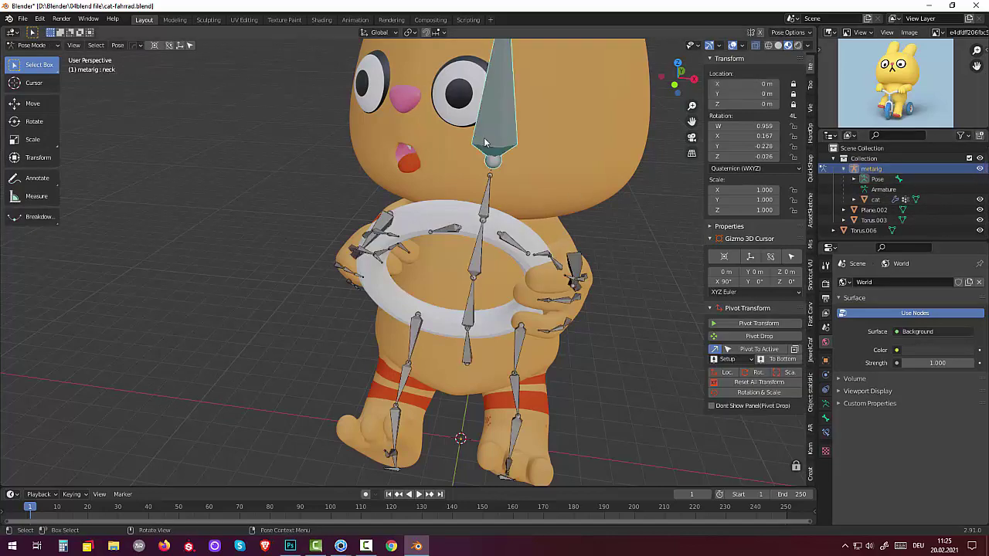
pyautogui.click(29, 45)
pyautogui.click(34, 58)
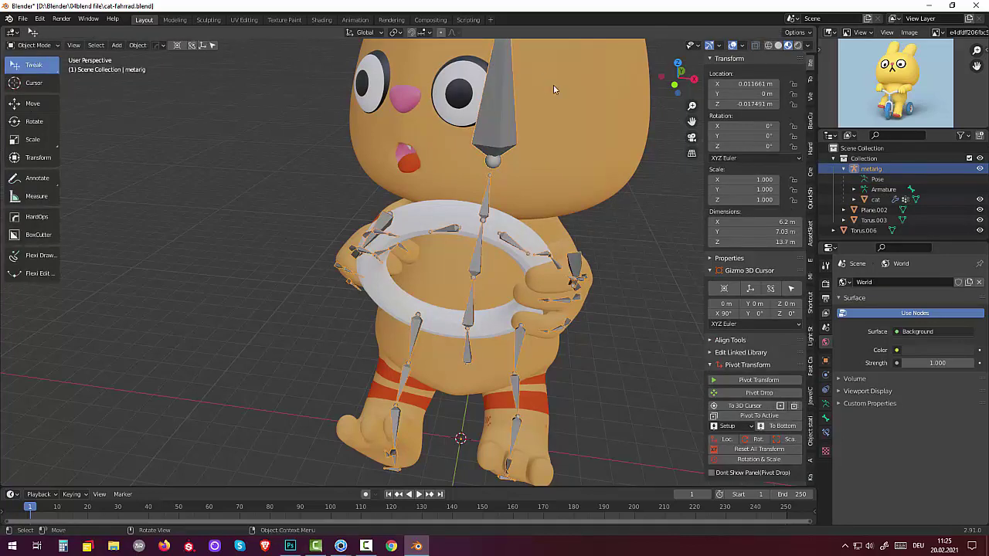
pyautogui.click(554, 97)
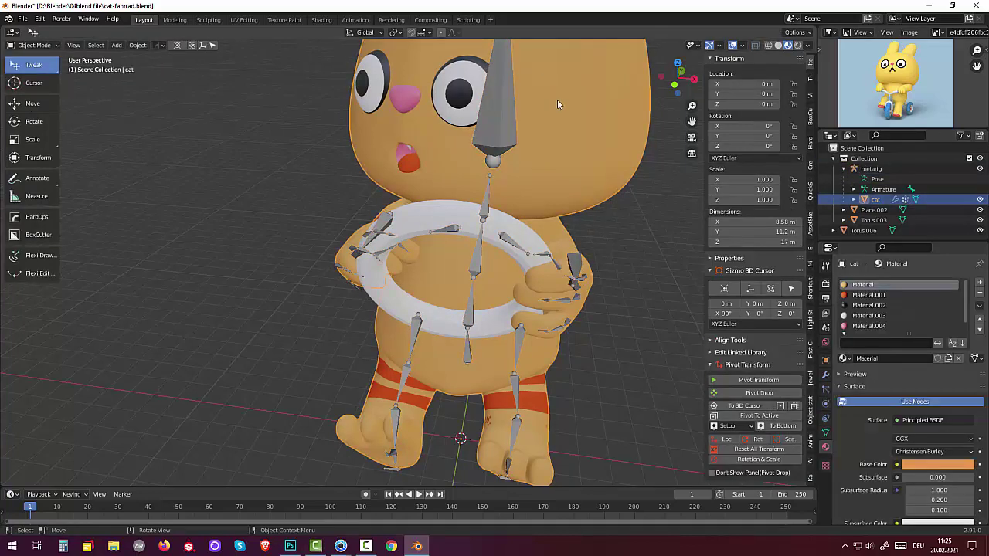
pyautogui.moveTo(578, 143); pyautogui.dragTo(390, 141, button='middle')
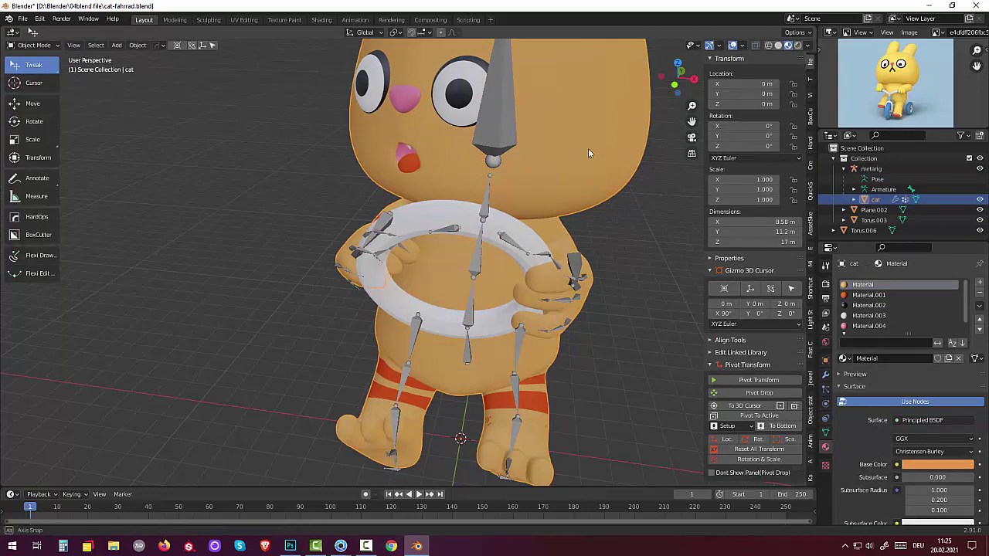
pyautogui.click(45, 47)
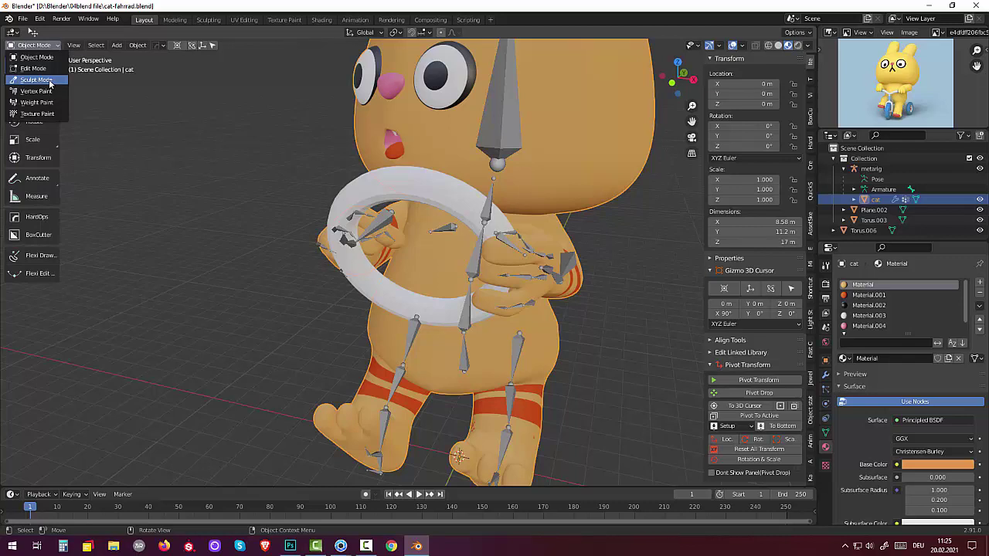
pyautogui.click(37, 80)
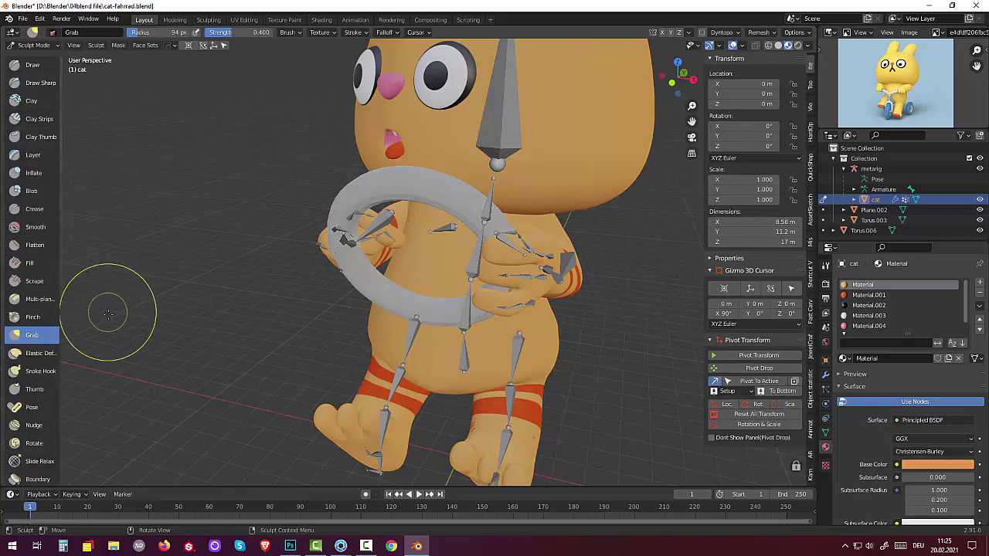
# Hide the metarig and use the Smooth brush on the wrist, hand and arm crease.
pyautogui.click(35, 227)
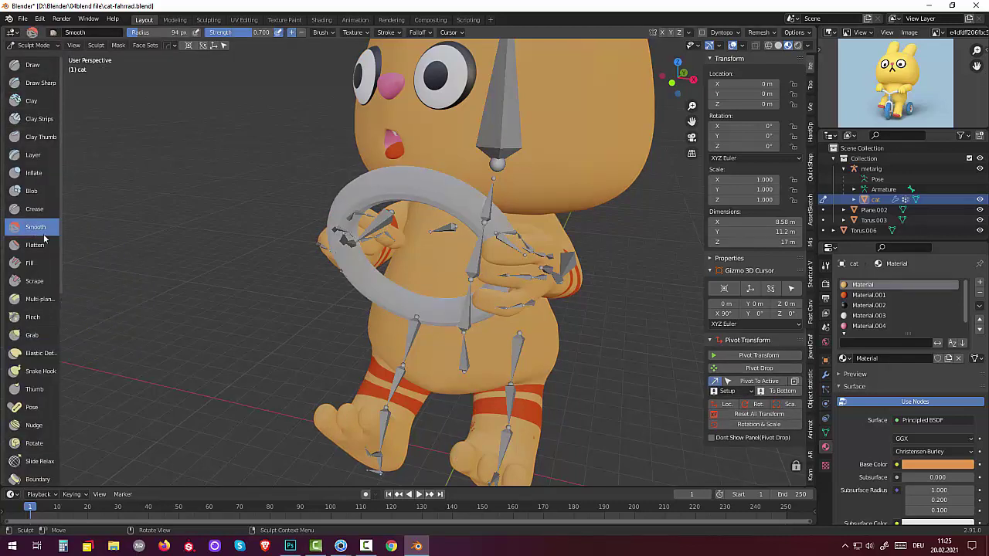
pyautogui.click(979, 168)
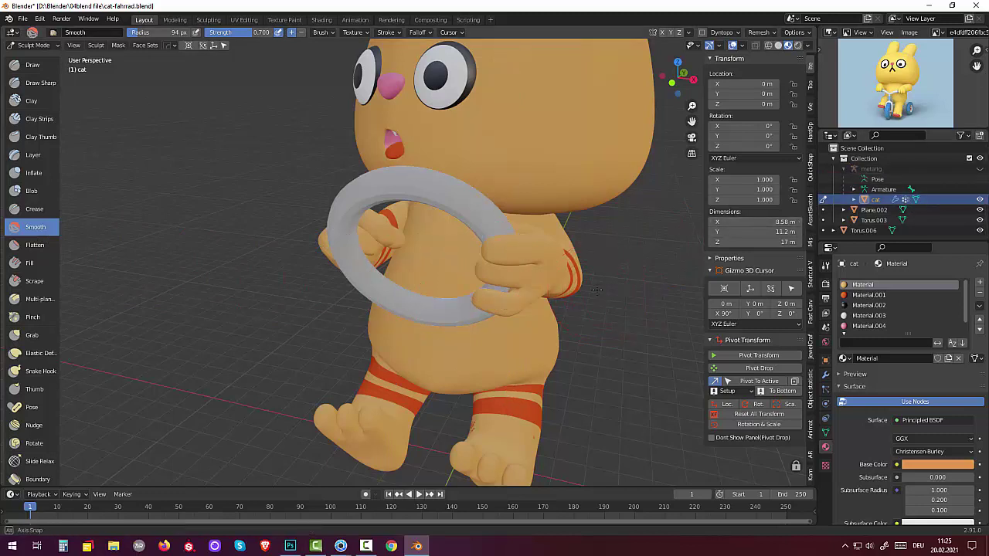
pyautogui.moveTo(596, 291); pyautogui.dragTo(463, 232, button='middle')
pyautogui.moveTo(408, 221); pyautogui.dragTo(425, 164)
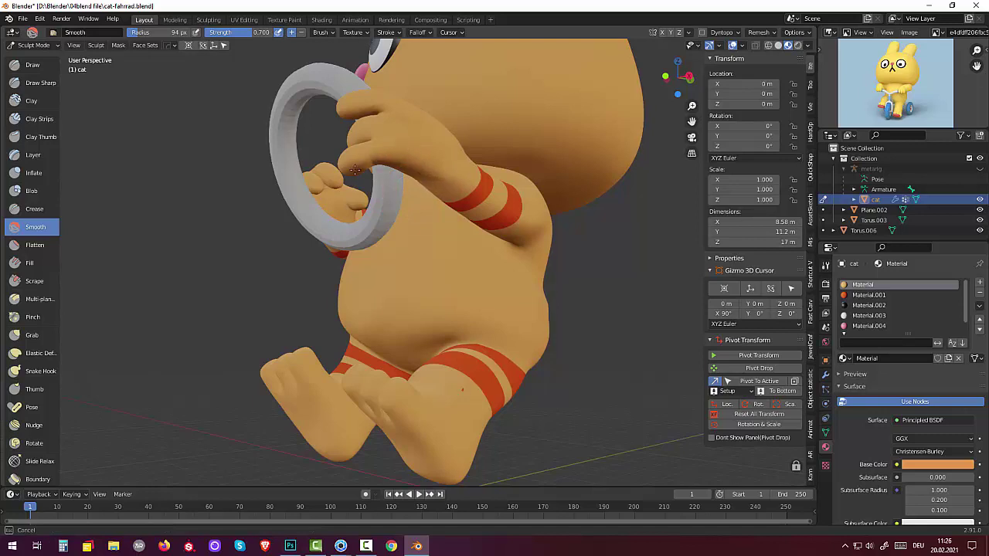
pyautogui.moveTo(354, 170); pyautogui.dragTo(397, 167)
pyautogui.moveTo(517, 234); pyautogui.dragTo(524, 237)
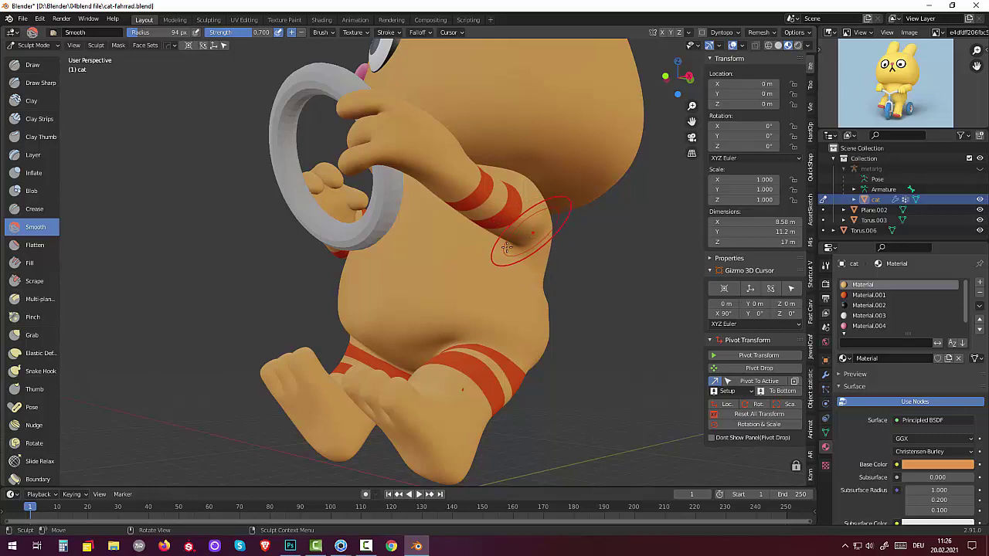
pyautogui.moveTo(499, 241); pyautogui.dragTo(386, 309, button='middle')
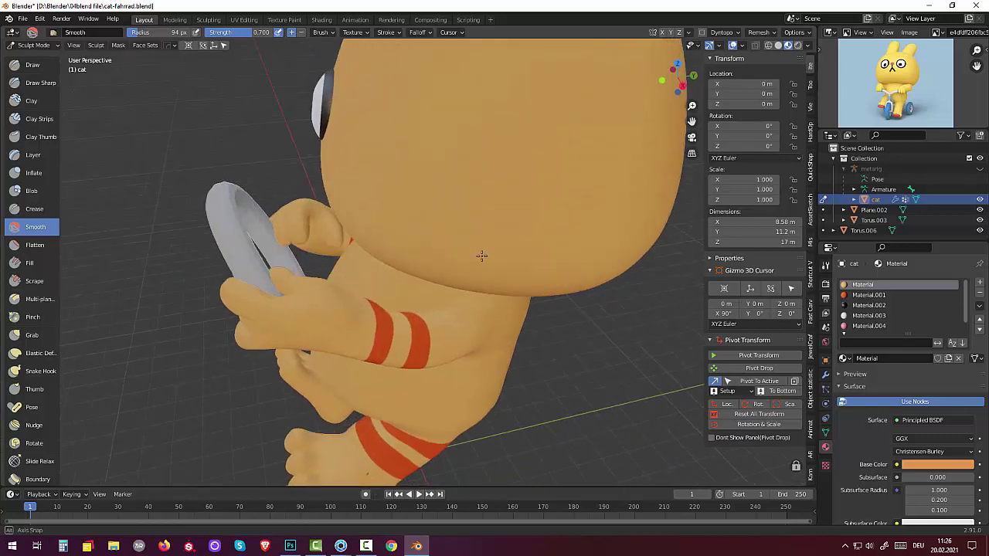
pyautogui.moveTo(328, 340); pyautogui.dragTo(315, 326)
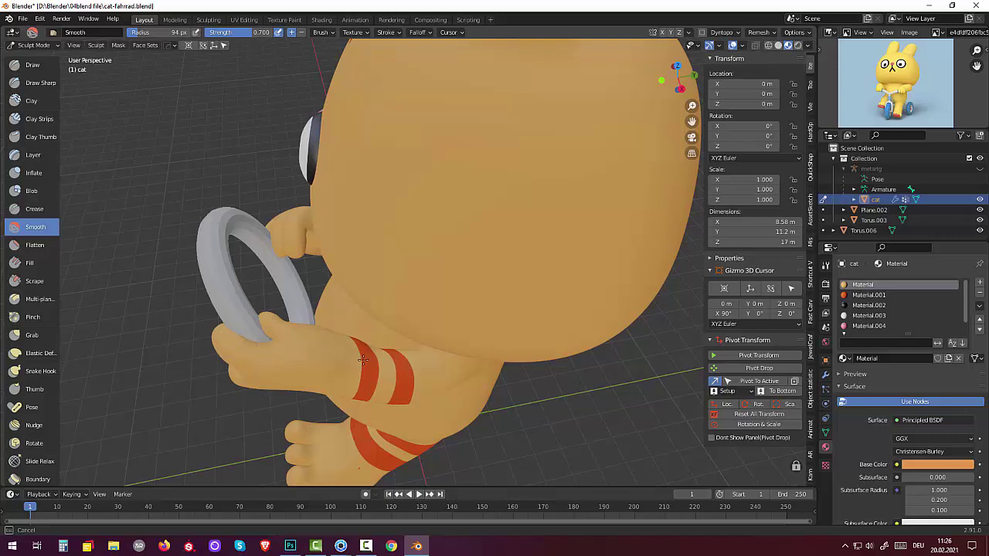
pyautogui.moveTo(427, 369)
pyautogui.mouseDown(button='middle')
pyautogui.moveTo(431, 302)
pyautogui.moveTo(265, 331)
pyautogui.mouseUp(button='middle')
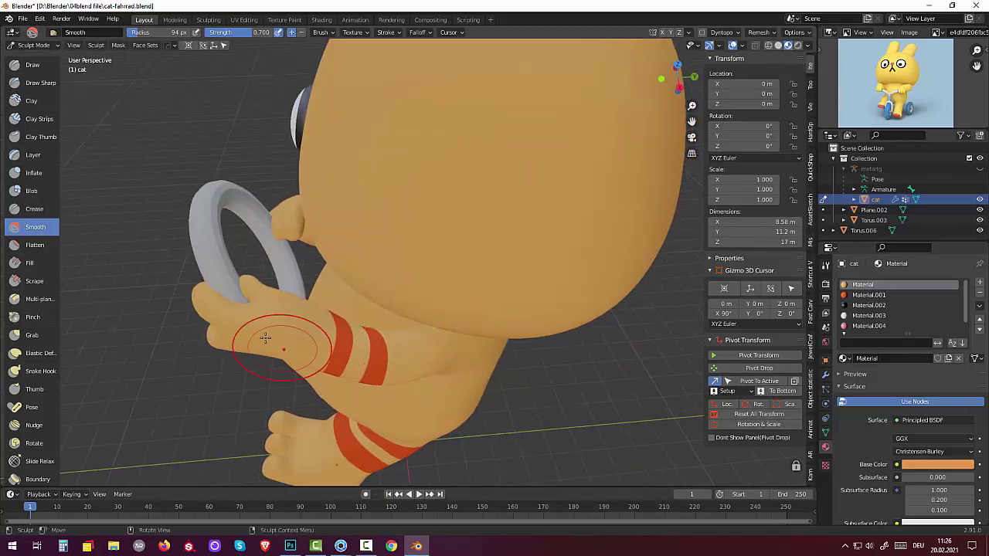
# Pull the hands and a finger into a tighter grip with the Grab brush.
pyautogui.click(36, 336)
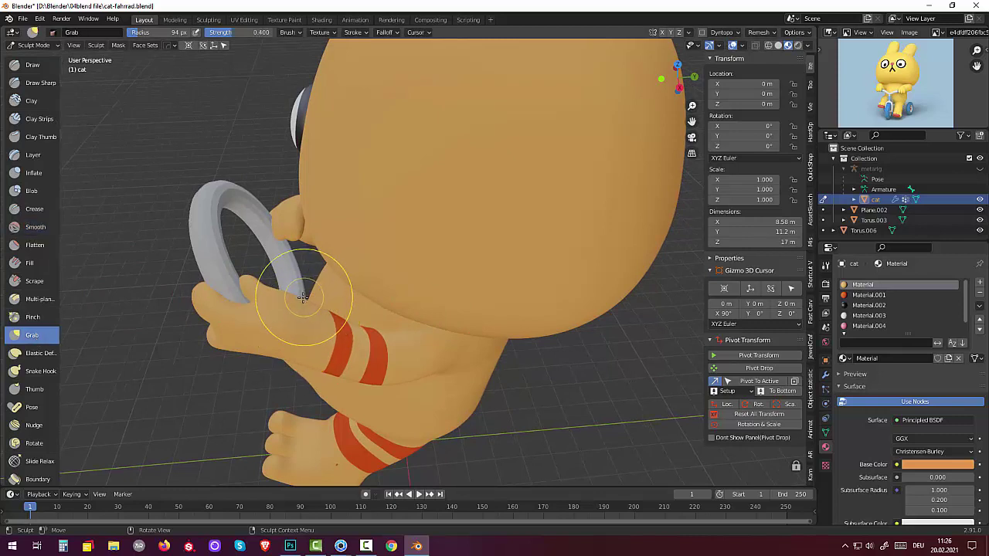
pyautogui.moveTo(300, 302)
pyautogui.mouseDown()
pyautogui.moveTo(289, 309)
pyautogui.moveTo(316, 320)
pyautogui.mouseUp()
pyautogui.moveTo(316, 320); pyautogui.dragTo(576, 199, button='middle')
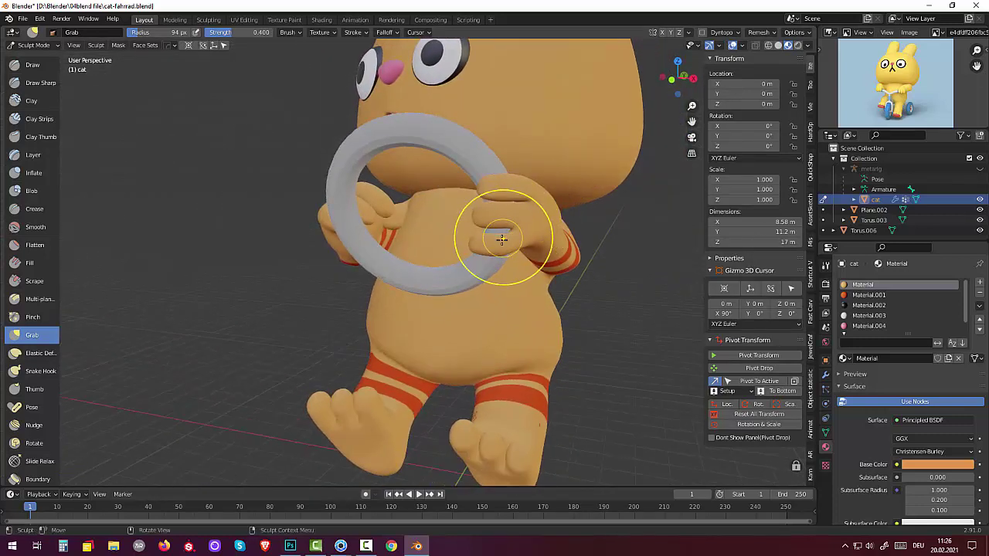
pyautogui.moveTo(503, 238)
pyautogui.mouseDown()
pyautogui.moveTo(474, 246)
pyautogui.moveTo(497, 194)
pyautogui.moveTo(509, 182)
pyautogui.moveTo(492, 214)
pyautogui.moveTo(549, 210)
pyautogui.moveTo(524, 207)
pyautogui.mouseUp()
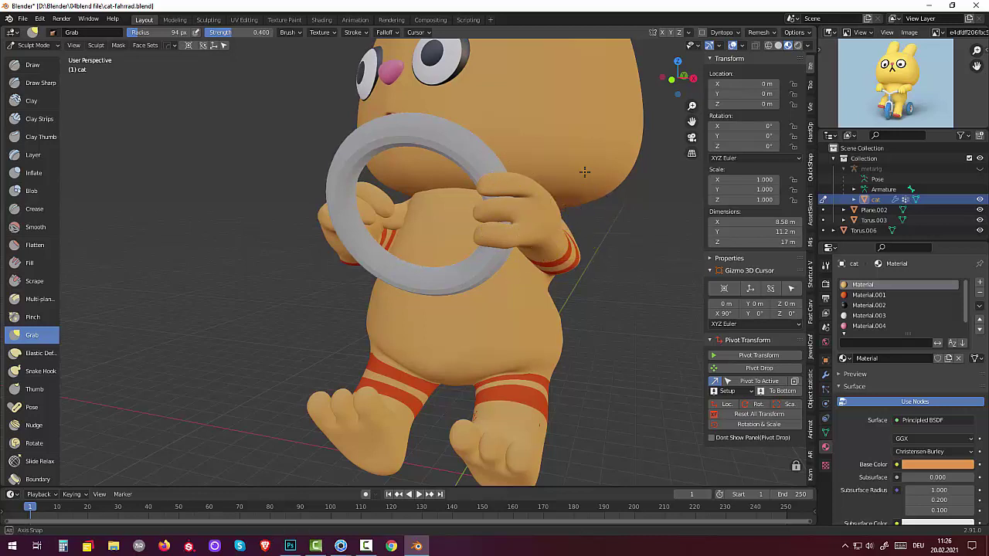
pyautogui.moveTo(525, 206); pyautogui.dragTo(575, 115, button='middle')
pyautogui.moveTo(546, 98)
pyautogui.mouseDown()
pyautogui.moveTo(533, 129)
pyautogui.moveTo(537, 121)
pyautogui.moveTo(567, 193)
pyautogui.mouseUp()
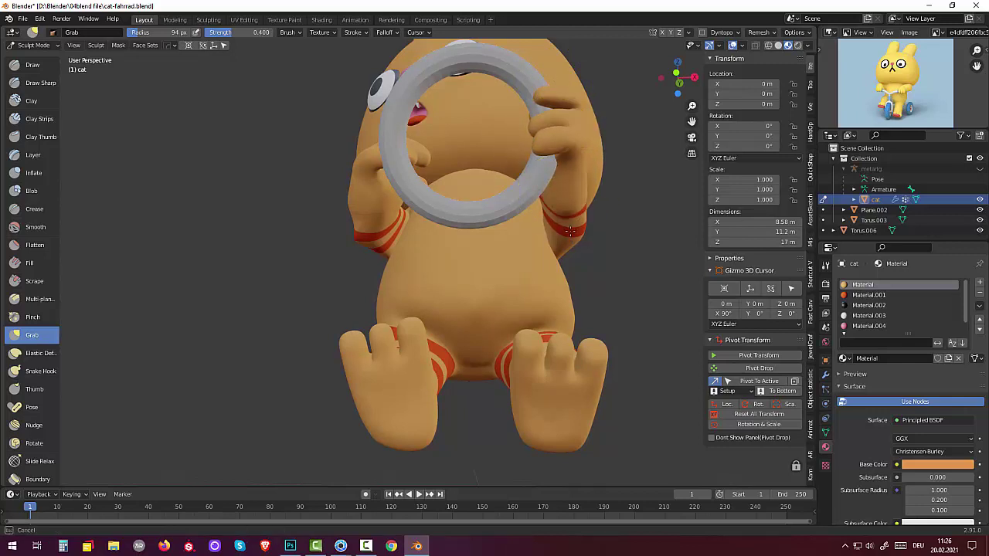
pyautogui.moveTo(567, 192); pyautogui.dragTo(427, 243, button='middle')
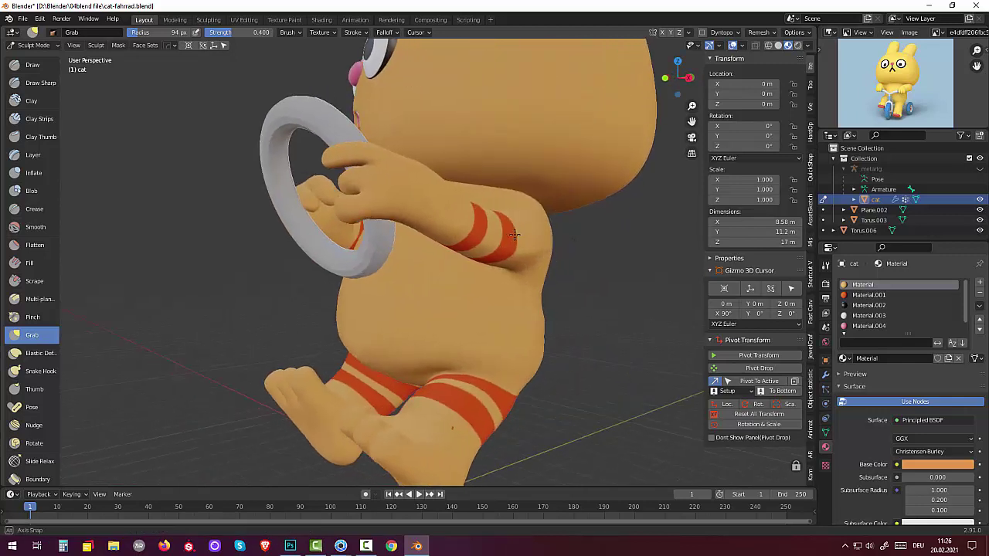
# Smooth the forearm around the stripes at 0.700 strength and return to Object Mode.
pyautogui.click(35, 226)
pyautogui.moveTo(398, 258); pyautogui.dragTo(414, 264)
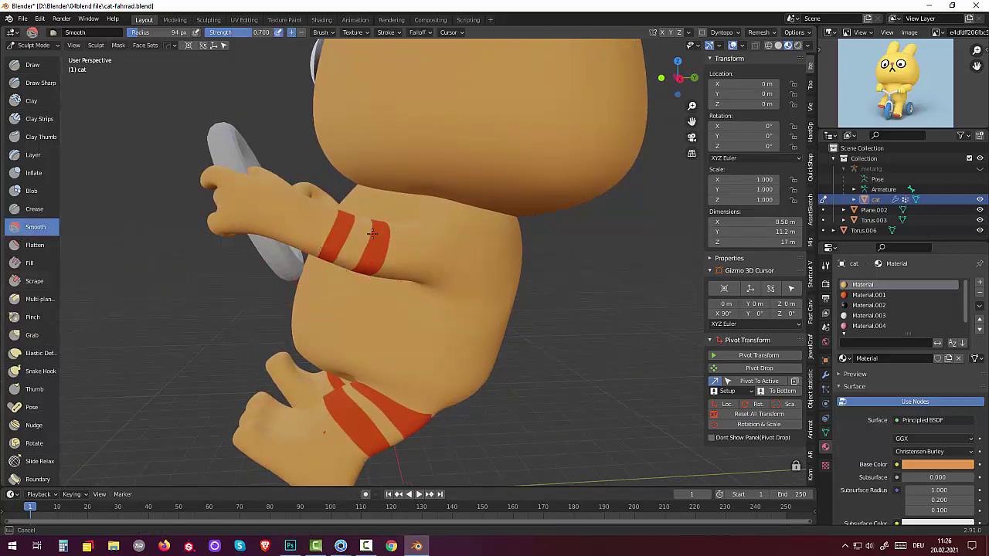
pyautogui.moveTo(248, 223)
pyautogui.mouseDown(button='middle')
pyautogui.moveTo(450, 159)
pyautogui.moveTo(158, 101)
pyautogui.mouseUp(button='middle')
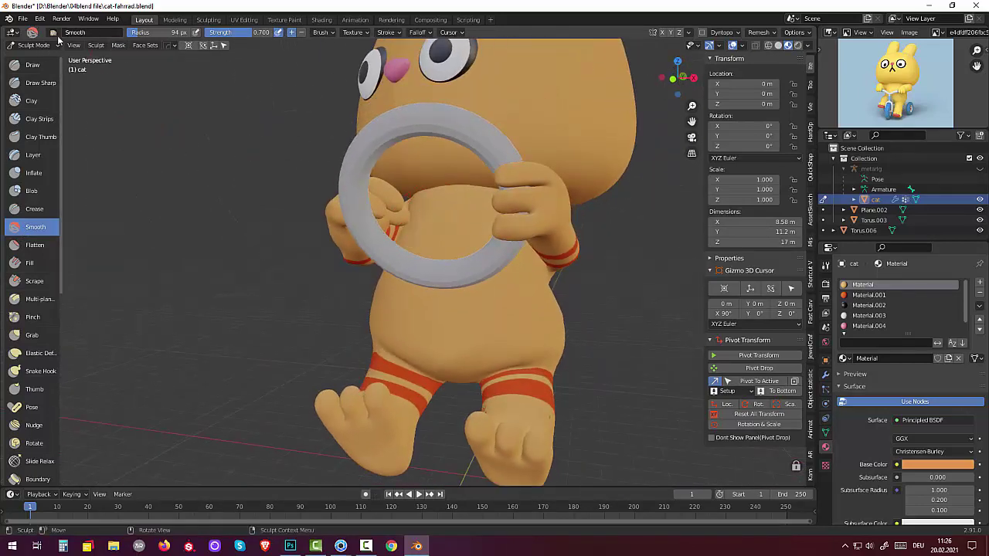
pyautogui.click(34, 45)
pyautogui.click(46, 61)
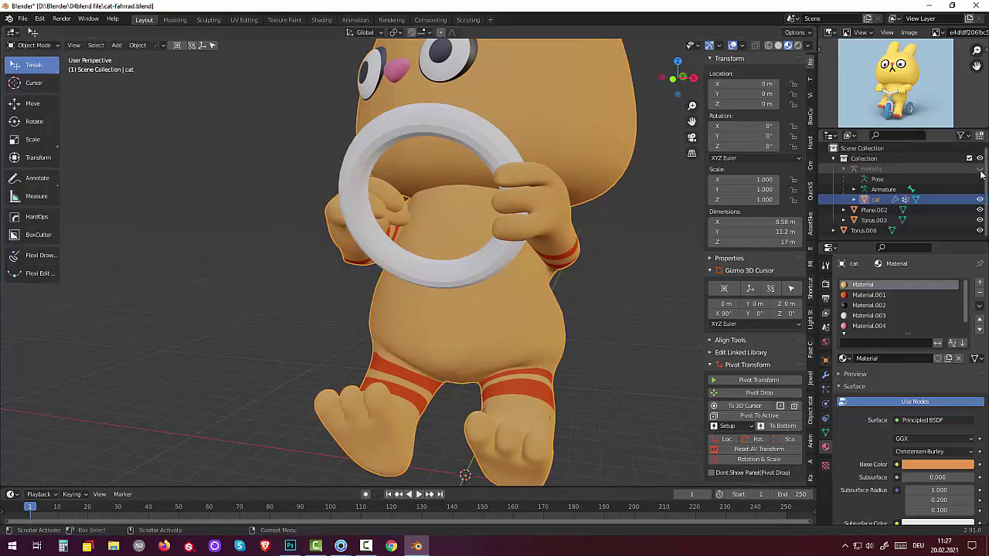
# Unhide the metarig, make it active in Pose Mode and select the left ring finger bone.
pyautogui.click(979, 168)
pyautogui.moveTo(532, 258)
pyautogui.mouseDown(button='middle')
pyautogui.moveTo(479, 229)
pyautogui.moveTo(518, 214)
pyautogui.moveTo(504, 216)
pyautogui.moveTo(442, 276)
pyautogui.mouseUp(button='middle')
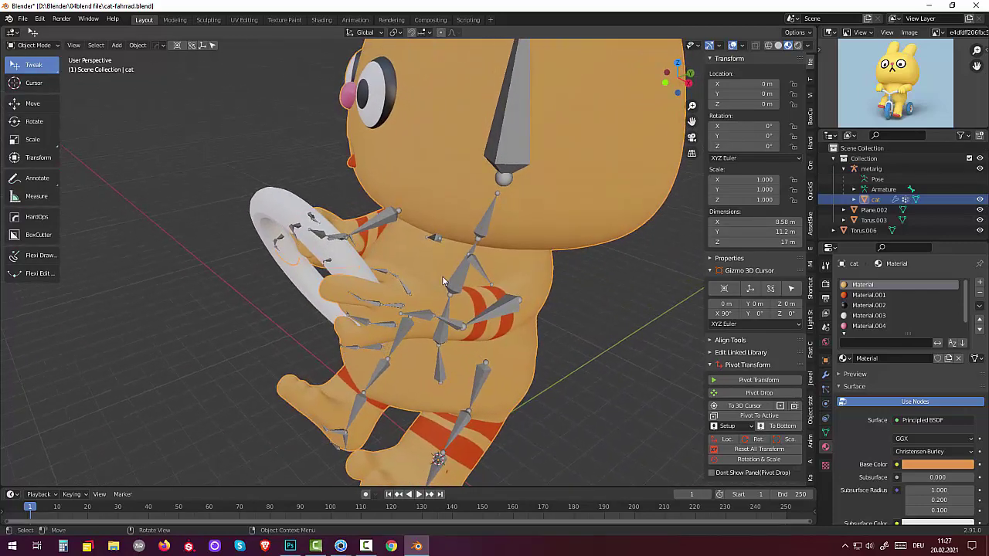
pyautogui.click(377, 352)
pyautogui.click(31, 45)
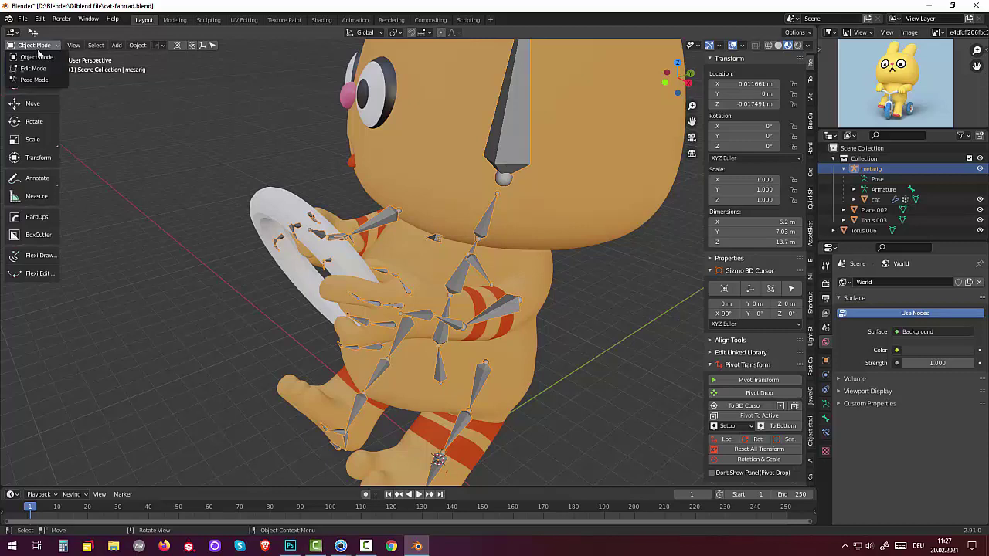
pyautogui.click(29, 77)
pyautogui.click(376, 351)
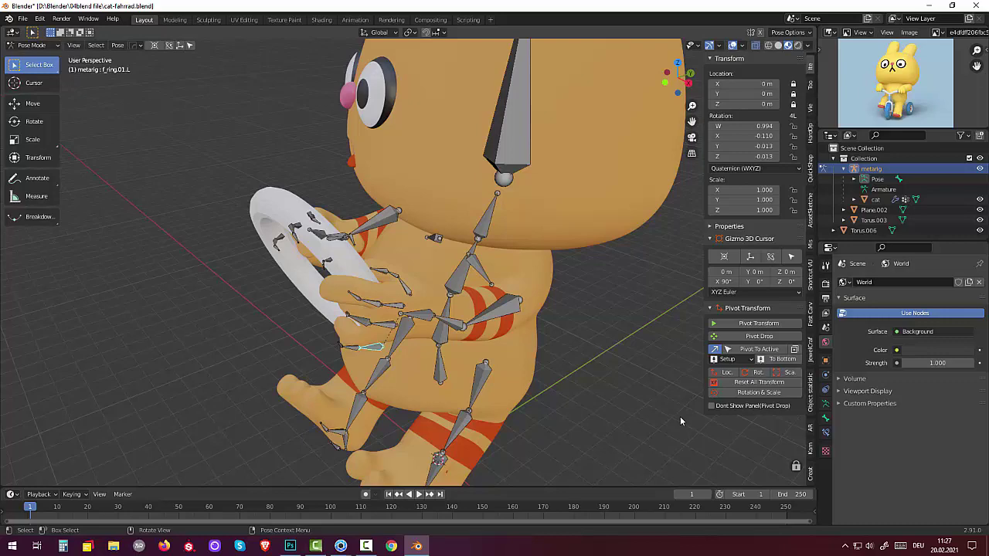
# Rotate f_ring.01.L and f_ring.02.L to close the ring finger around the wheel.
pyautogui.press('r')
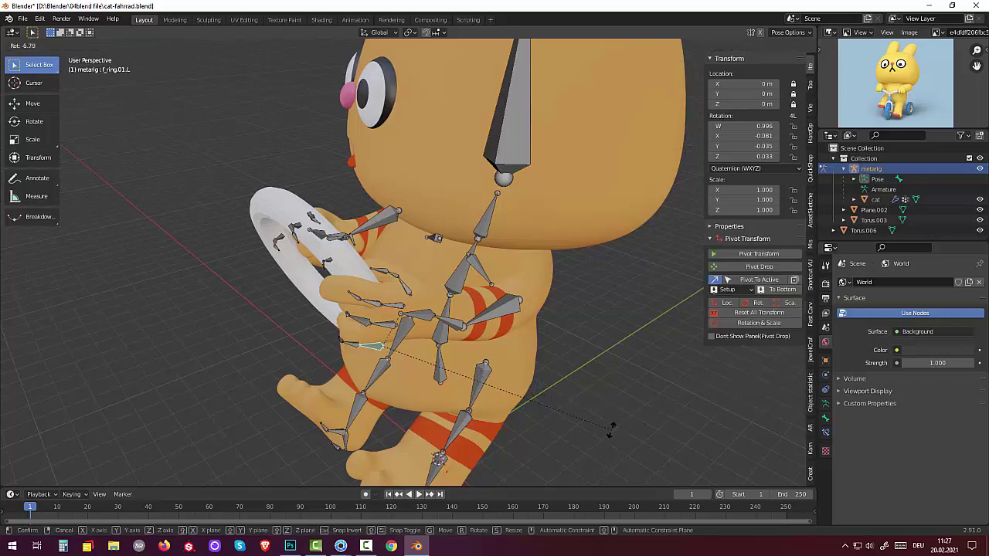
pyautogui.click(621, 425)
pyautogui.moveTo(618, 340); pyautogui.dragTo(654, 311, button='middle')
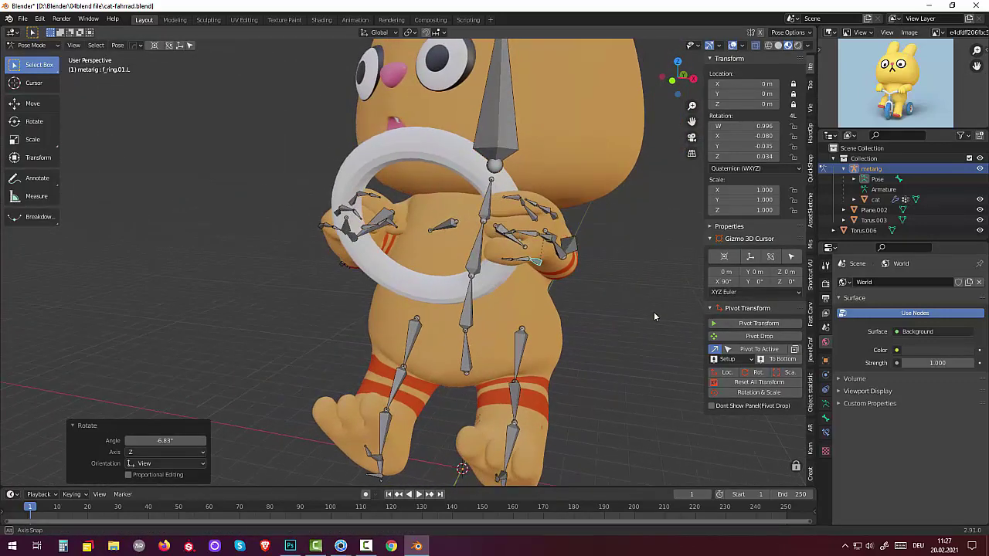
pyautogui.click(504, 263)
pyautogui.moveTo(504, 264)
pyautogui.mouseDown(button='middle')
pyautogui.moveTo(498, 287)
pyautogui.moveTo(460, 321)
pyautogui.moveTo(450, 272)
pyautogui.moveTo(462, 249)
pyautogui.moveTo(439, 195)
pyautogui.mouseUp(button='middle')
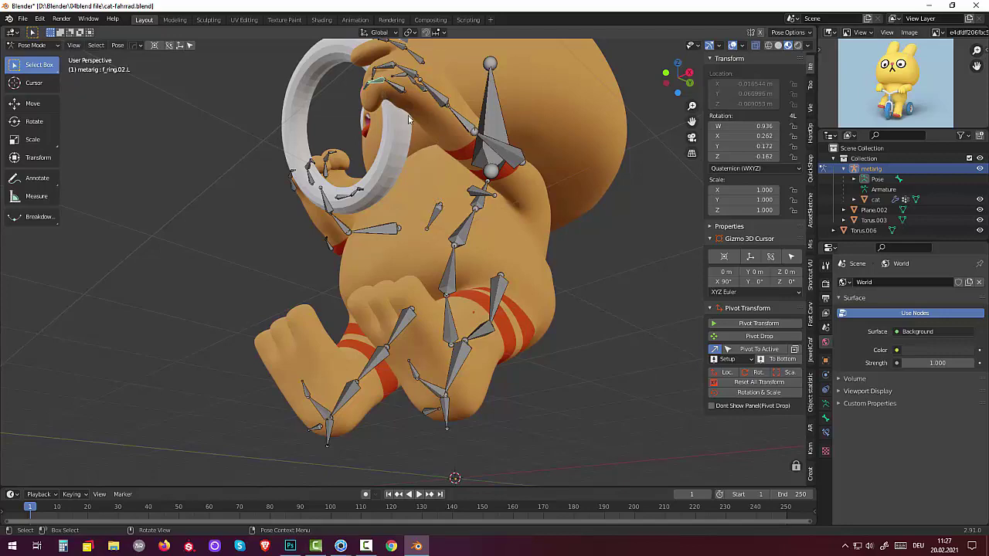
pyautogui.press('r')
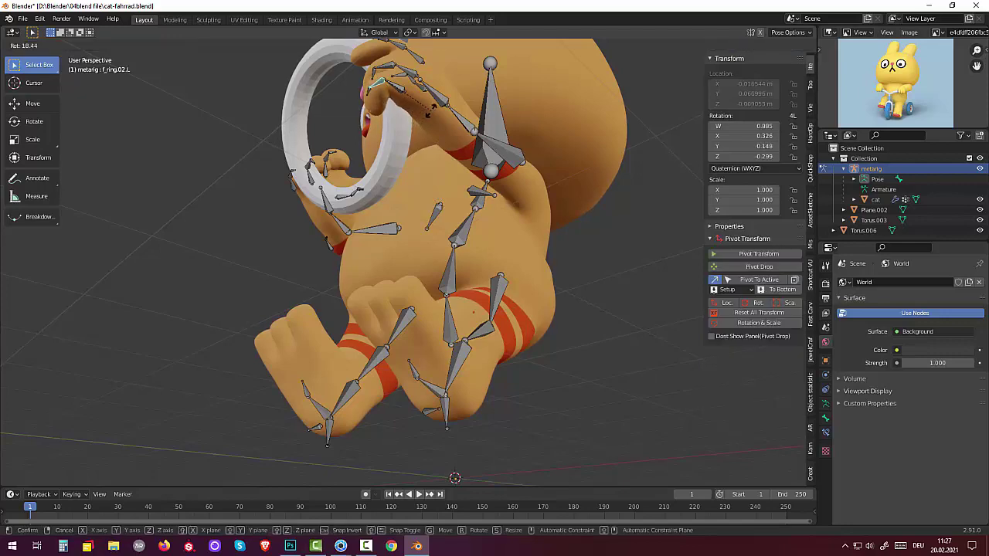
pyautogui.click(428, 112)
pyautogui.moveTo(456, 114)
pyautogui.mouseDown(button='middle')
pyautogui.moveTo(505, 156)
pyautogui.moveTo(631, 160)
pyautogui.moveTo(650, 170)
pyautogui.moveTo(653, 193)
pyautogui.moveTo(573, 202)
pyautogui.moveTo(505, 154)
pyautogui.moveTo(470, 155)
pyautogui.moveTo(403, 182)
pyautogui.moveTo(363, 216)
pyautogui.mouseUp(button='middle')
# Curl the thumb tip bone thumb.03.L by -32.6° and inspect the grip from the front.
pyautogui.click(259, 257)
pyautogui.press('r')
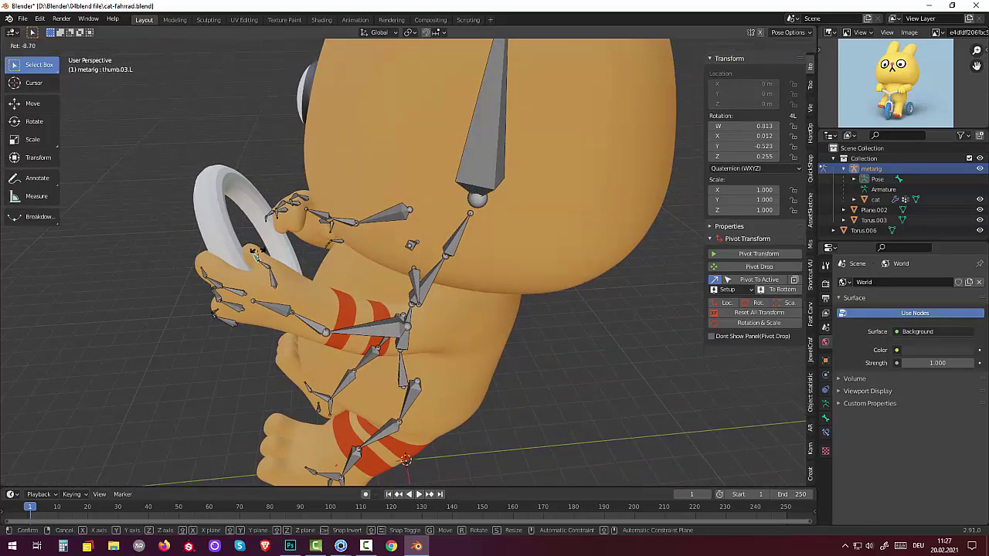
pyautogui.click(258, 247)
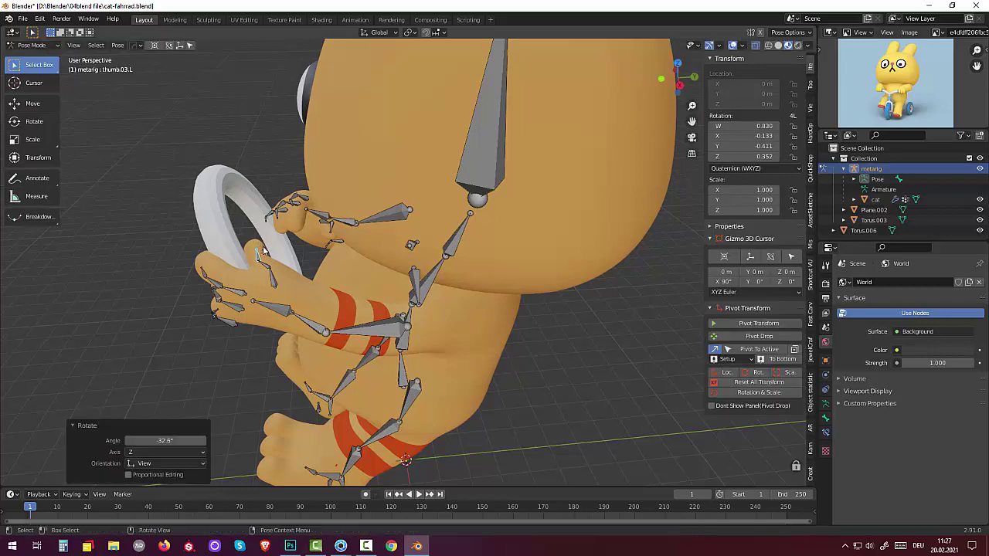
pyautogui.moveTo(609, 309)
pyautogui.mouseDown(button='middle')
pyautogui.moveTo(646, 318)
pyautogui.moveTo(545, 317)
pyautogui.moveTo(402, 257)
pyautogui.moveTo(440, 257)
pyautogui.moveTo(421, 263)
pyautogui.mouseUp(button='middle')
pyautogui.moveTo(364, 269); pyautogui.dragTo(409, 255, button='middle')
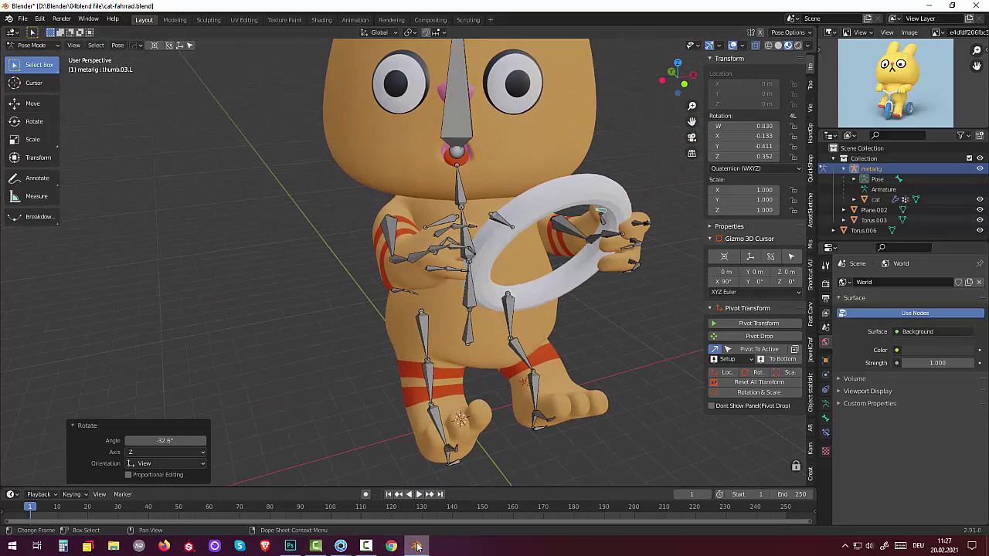
pyautogui.moveTo(545, 358)
pyautogui.mouseDown(button='middle')
pyautogui.moveTo(514, 339)
pyautogui.moveTo(489, 377)
pyautogui.moveTo(426, 398)
pyautogui.moveTo(423, 347)
pyautogui.moveTo(515, 354)
pyautogui.mouseUp(button='middle')
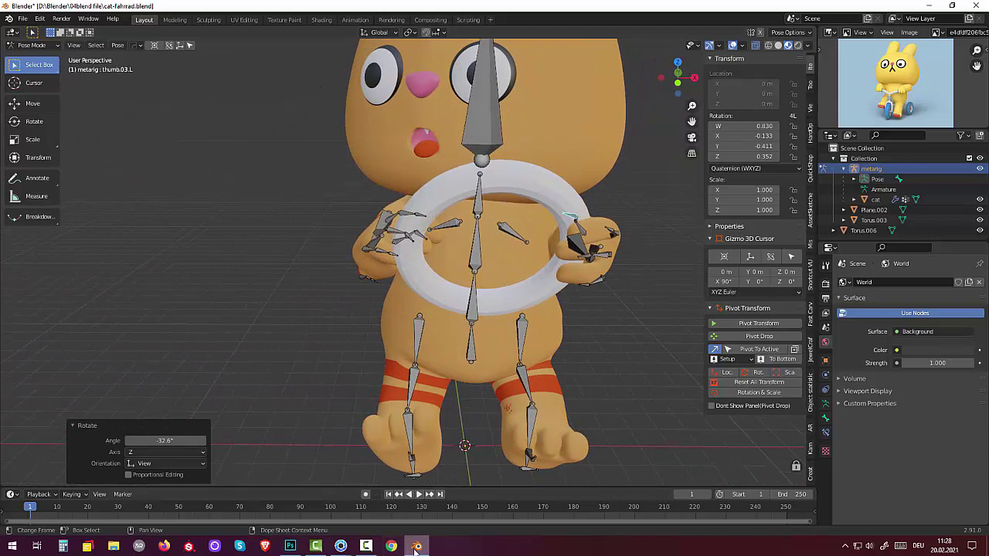
pyautogui.click(367, 549)
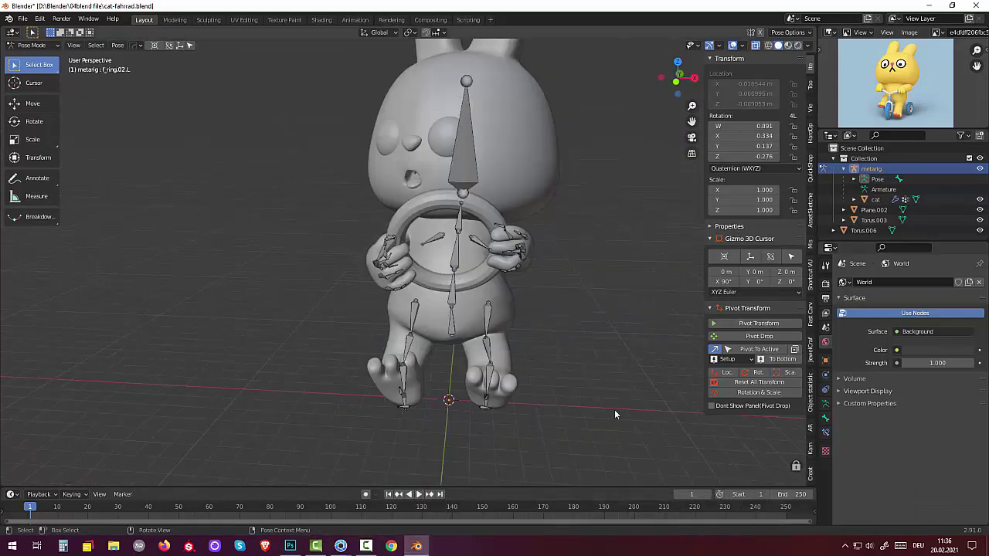
# Switch to material shading and tilt the cat's chest bone slightly.
pyautogui.click(788, 46)
pyautogui.moveTo(625, 200)
pyautogui.mouseDown(button='middle')
pyautogui.moveTo(746, 199)
pyautogui.moveTo(777, 211)
pyautogui.mouseUp(button='middle')
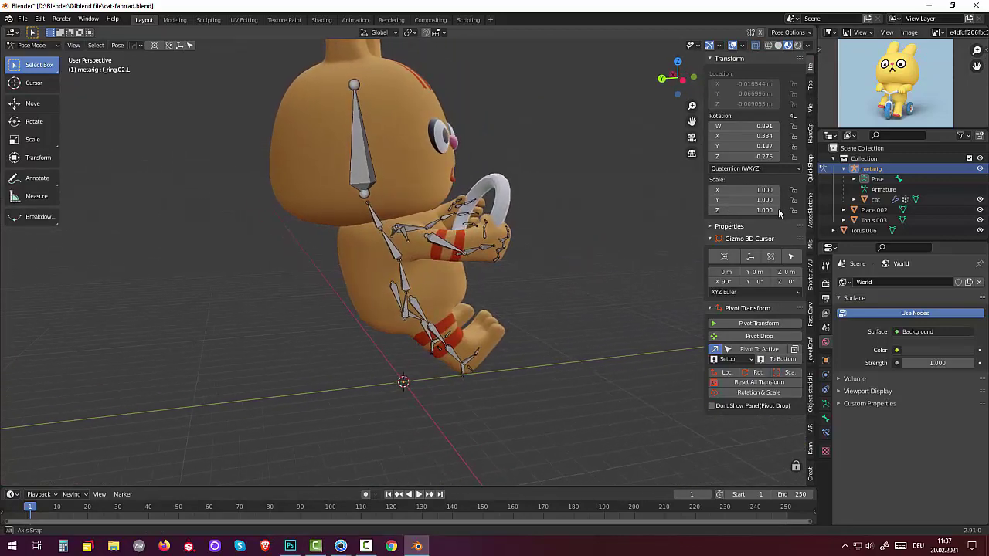
pyautogui.moveTo(777, 211); pyautogui.dragTo(777, 209, button='middle')
pyautogui.moveTo(651, 221); pyautogui.dragTo(585, 221, button='middle')
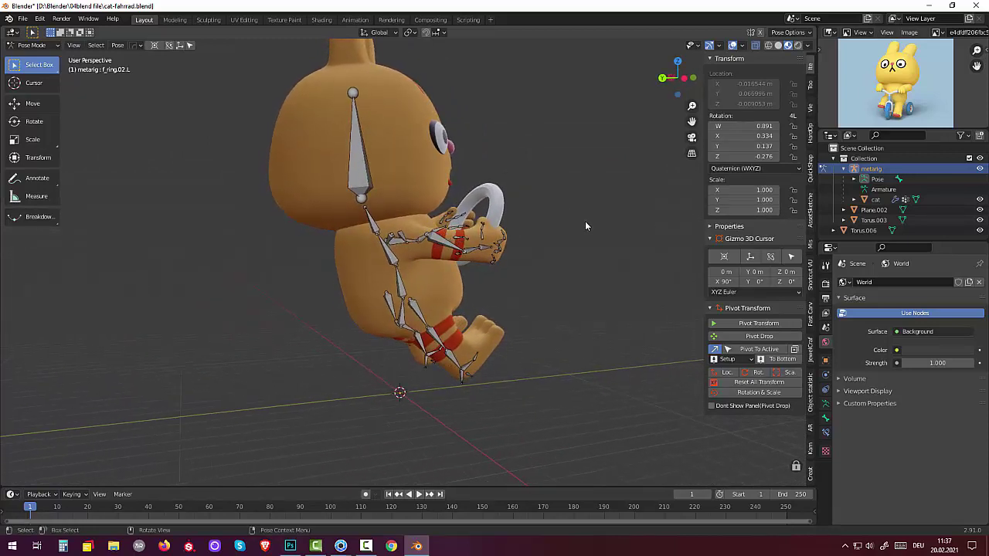
pyautogui.click(376, 224)
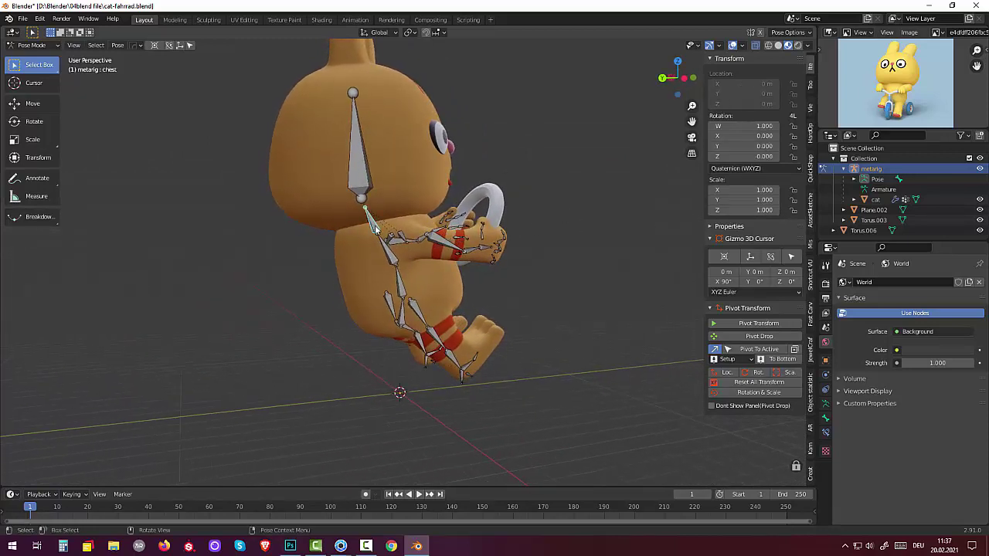
pyautogui.moveTo(536, 216)
pyautogui.mouseDown(button='middle')
pyautogui.moveTo(525, 227)
pyautogui.moveTo(549, 228)
pyautogui.mouseUp(button='middle')
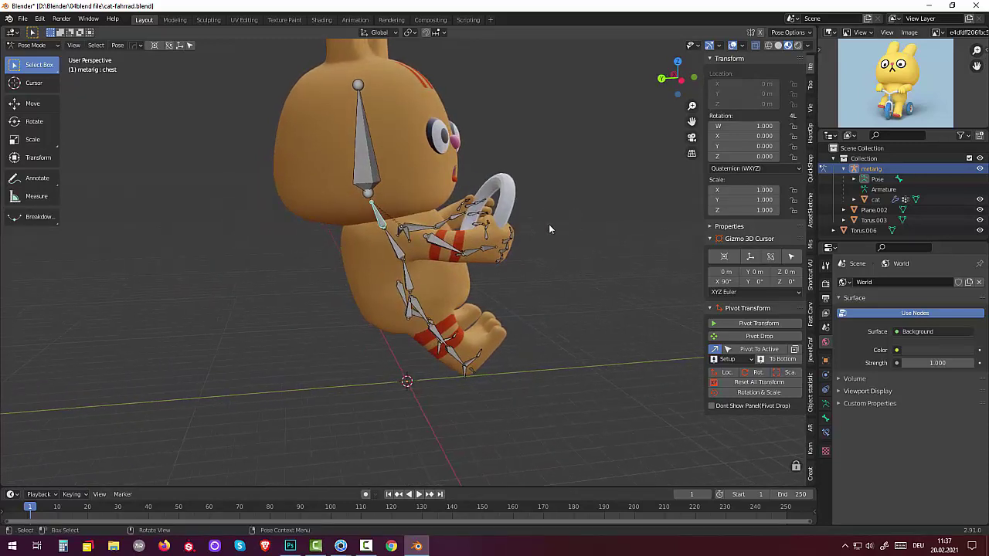
pyautogui.press('r')
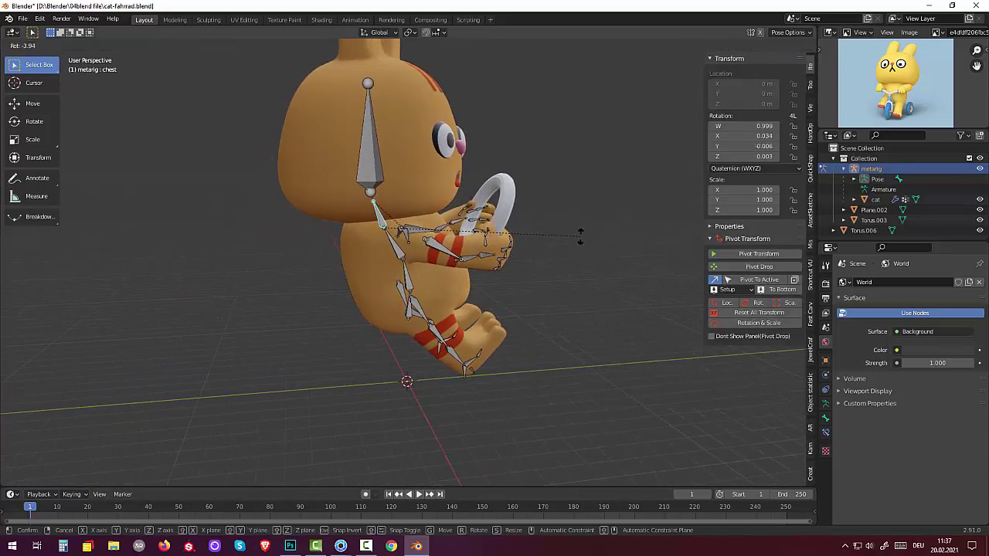
pyautogui.click(514, 222)
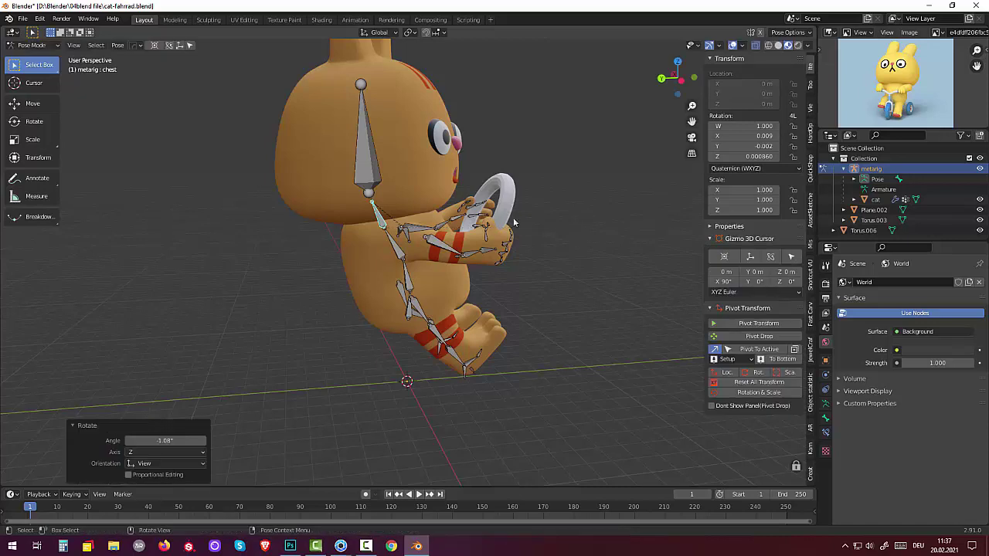
# Rotate the neck bone to quaternion W 0.955 and the spine bone to W 0.994.
pyautogui.click(382, 178)
pyautogui.press('r')
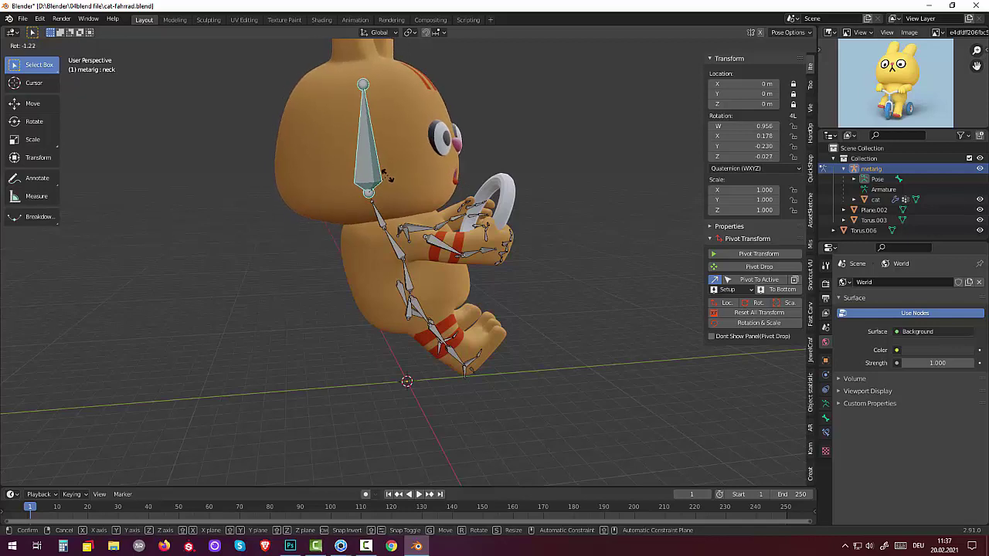
pyautogui.click(392, 180)
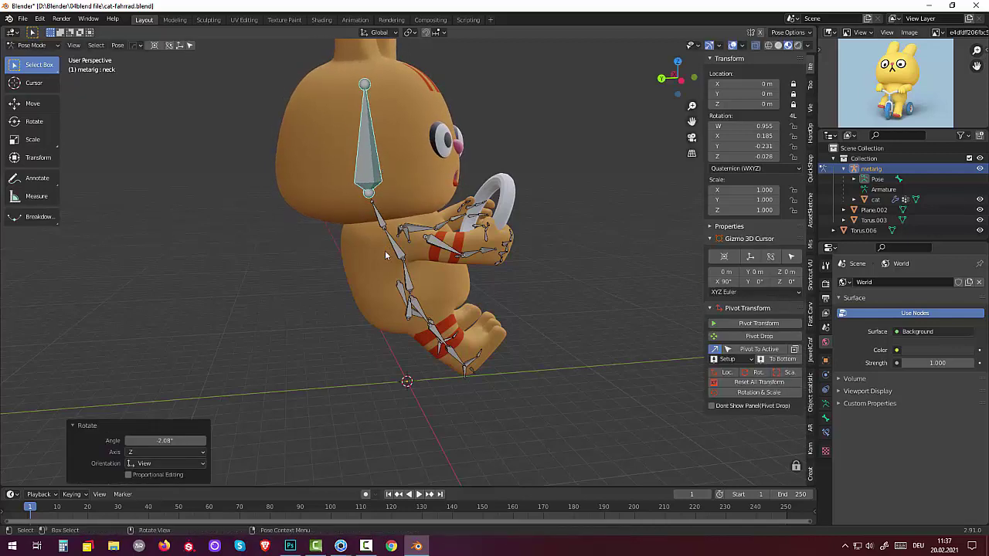
pyautogui.click(408, 294)
pyautogui.press('r')
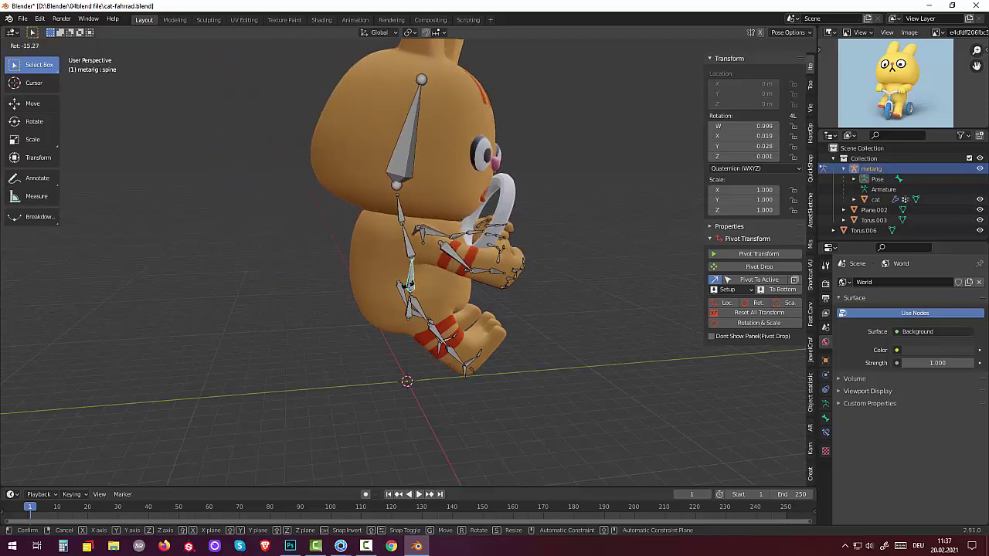
pyautogui.press('Return')
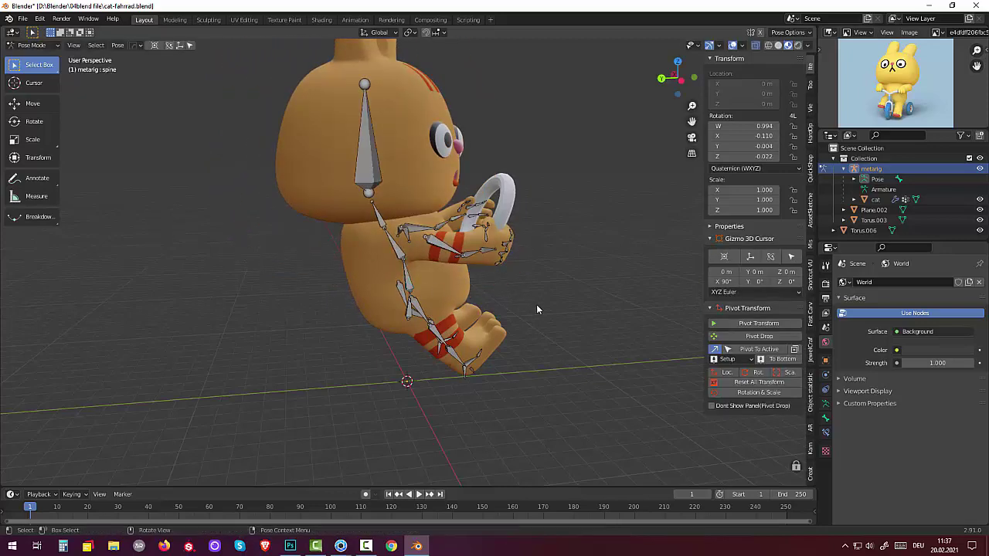
# Rotate the cat's right foot bone to reposition its leg, then deselect it.
pyautogui.moveTo(530, 304)
pyautogui.mouseDown(button='middle')
pyautogui.moveTo(416, 309)
pyautogui.moveTo(487, 297)
pyautogui.moveTo(388, 324)
pyautogui.moveTo(421, 295)
pyautogui.mouseUp(button='middle')
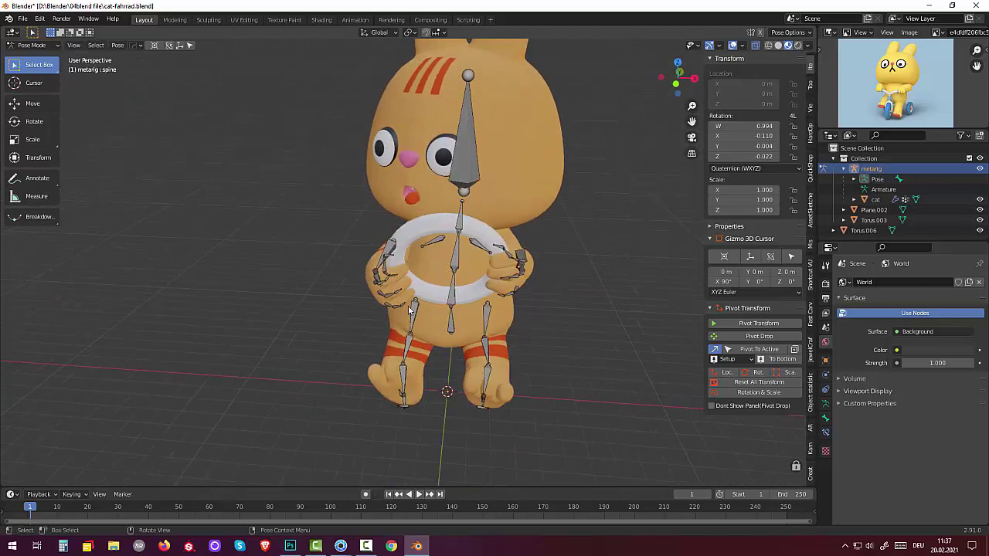
pyautogui.moveTo(450, 388)
pyautogui.mouseDown(button='middle')
pyautogui.moveTo(402, 349)
pyautogui.moveTo(297, 351)
pyautogui.mouseUp(button='middle')
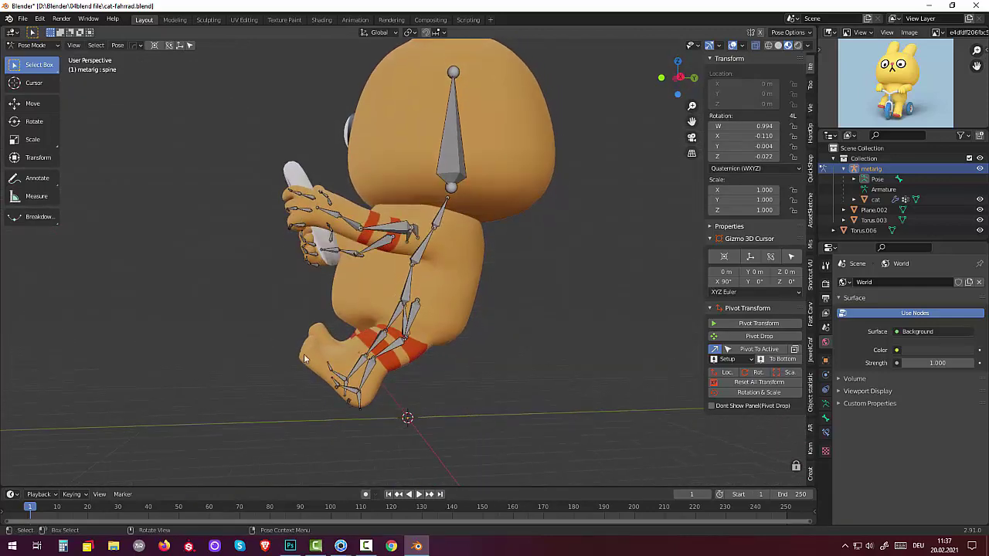
pyautogui.click(340, 380)
pyautogui.press('r')
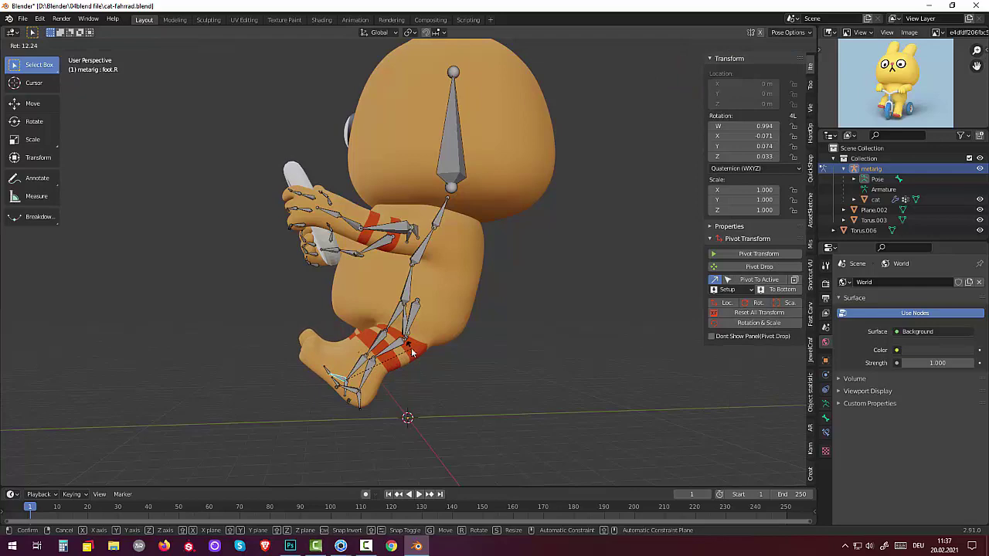
pyautogui.click(412, 352)
pyautogui.moveTo(411, 352)
pyautogui.mouseDown(button='middle')
pyautogui.moveTo(708, 361)
pyautogui.moveTo(688, 379)
pyautogui.moveTo(618, 390)
pyautogui.mouseUp(button='middle')
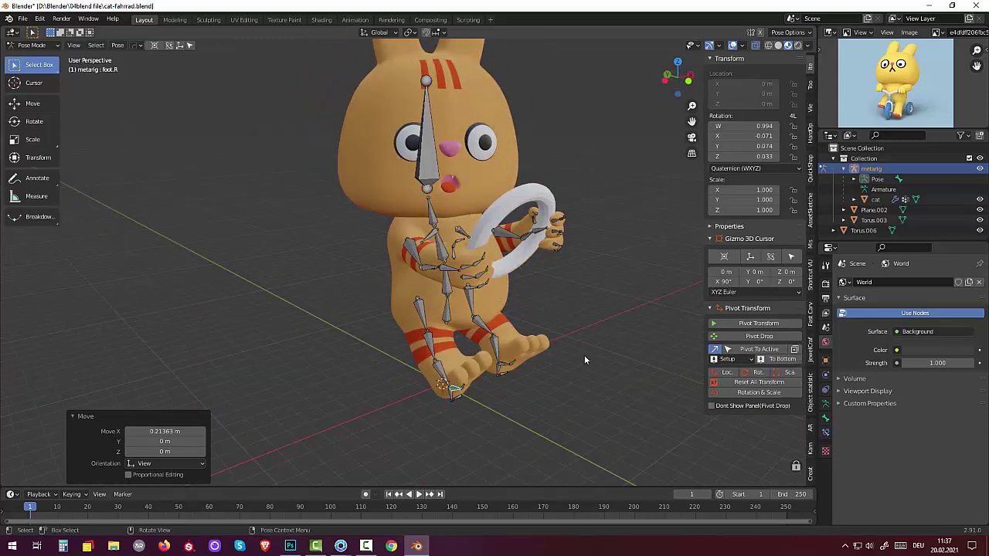
pyautogui.moveTo(593, 348); pyautogui.dragTo(552, 337, button='middle')
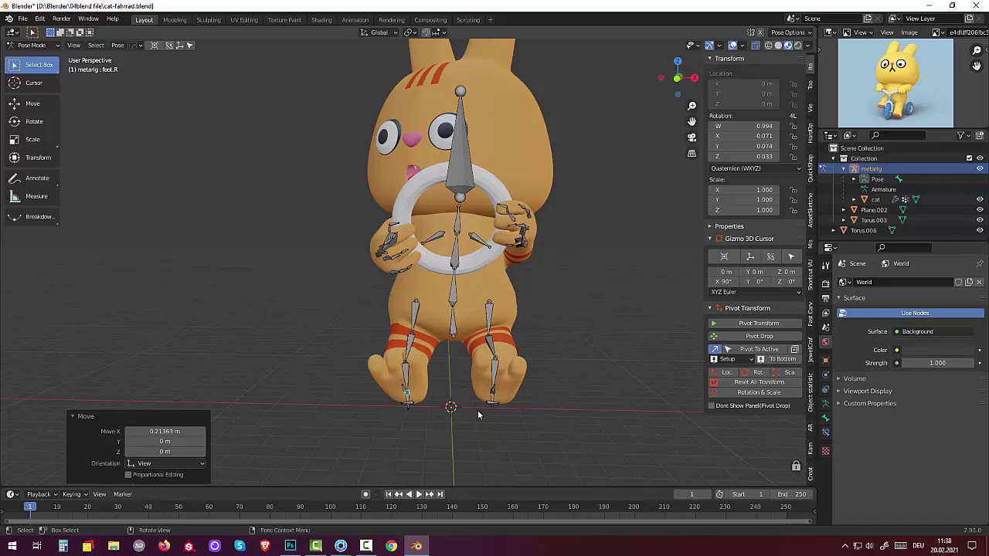
pyautogui.click(594, 351)
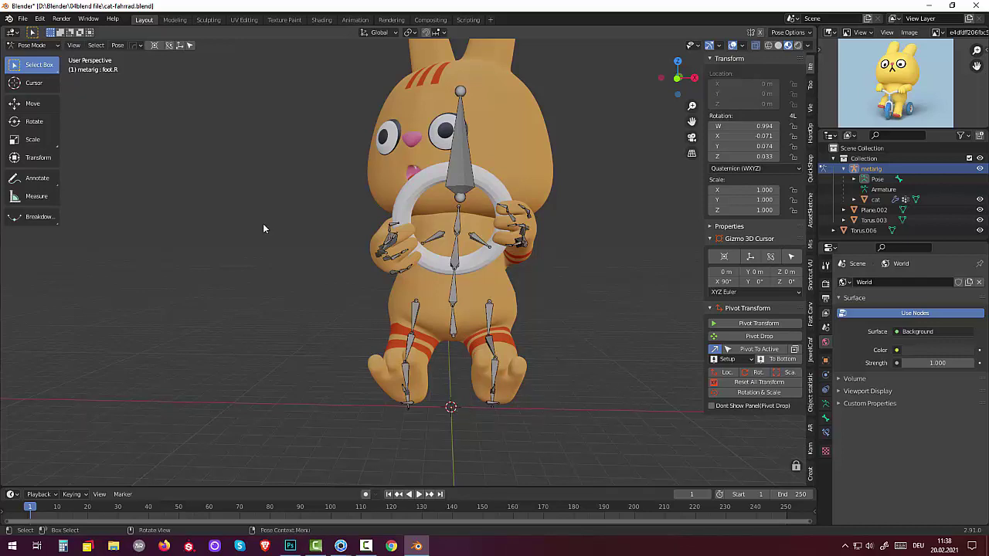
# Switch to Object Mode and add a Single Vert mesh object below the cat.
pyautogui.click(31, 44)
pyautogui.click(34, 60)
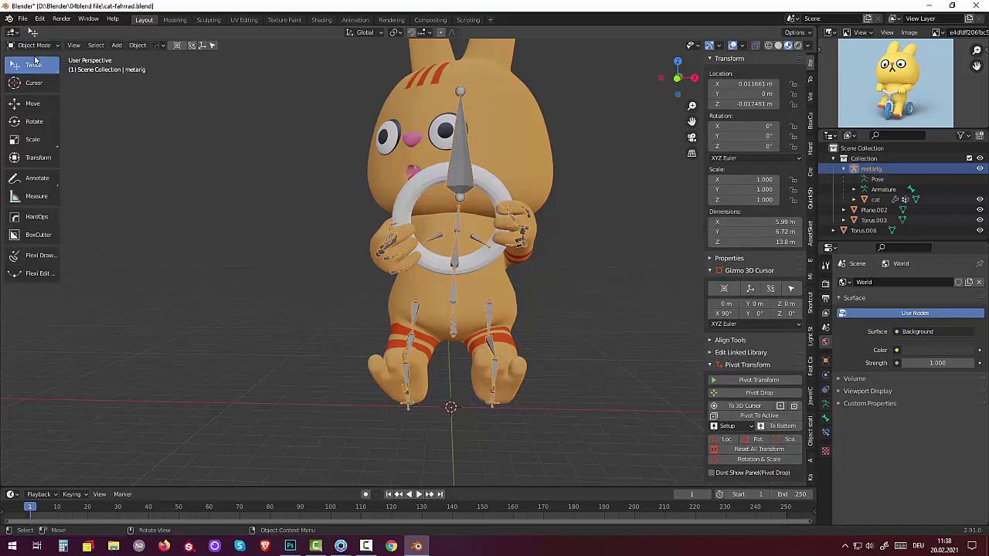
pyautogui.moveTo(636, 340)
pyautogui.mouseDown(button='middle')
pyautogui.moveTo(620, 316)
pyautogui.moveTo(627, 330)
pyautogui.mouseUp(button='middle')
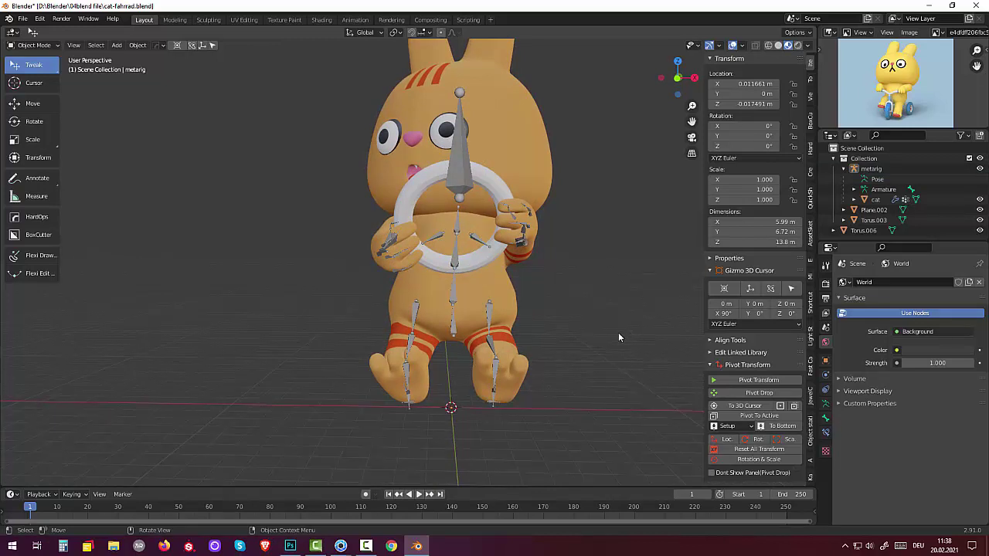
pyautogui.hotkey('shift', 'a')
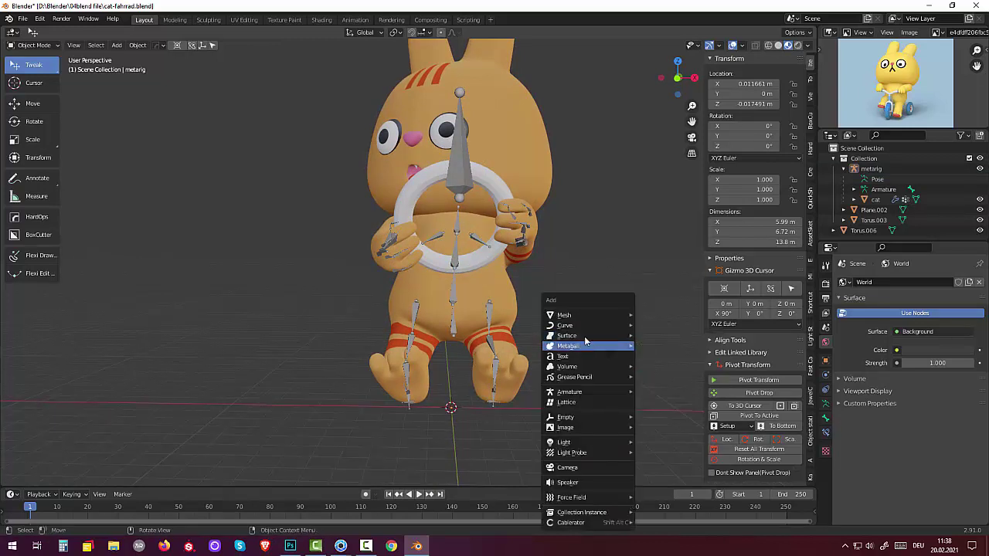
pyautogui.moveTo(565, 314)
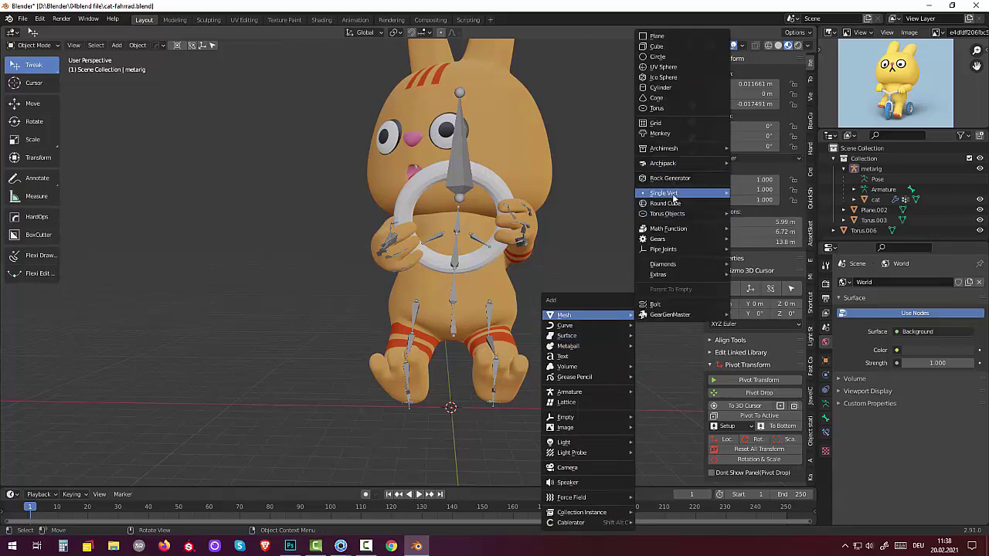
pyautogui.moveTo(670, 193)
pyautogui.click(756, 199)
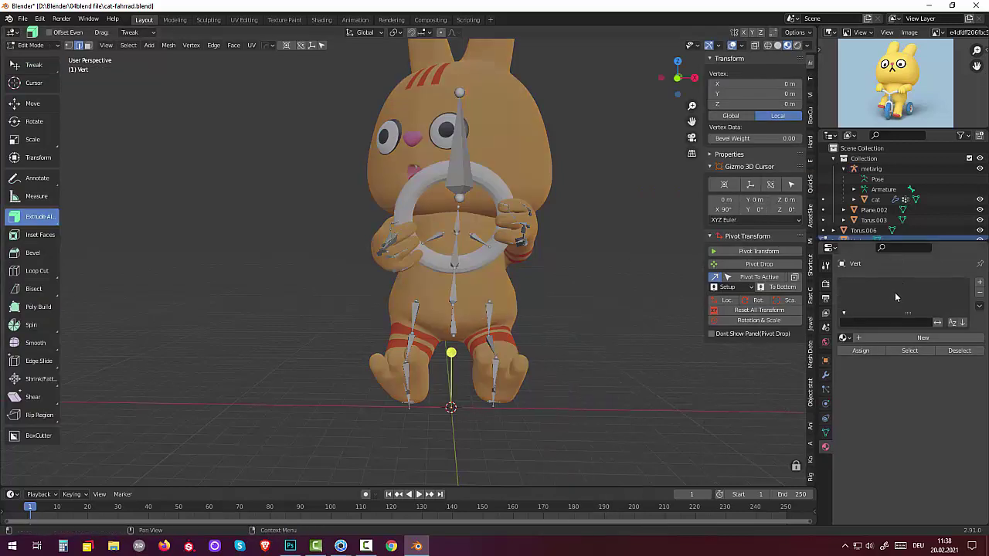
# Give the new Vert object a Skin modifier.
pyautogui.click(825, 375)
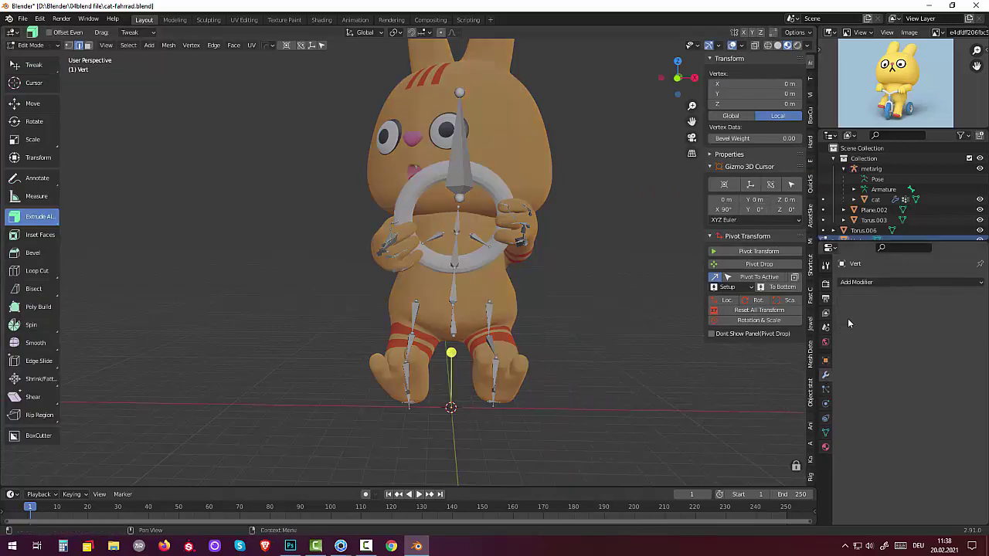
pyautogui.click(858, 283)
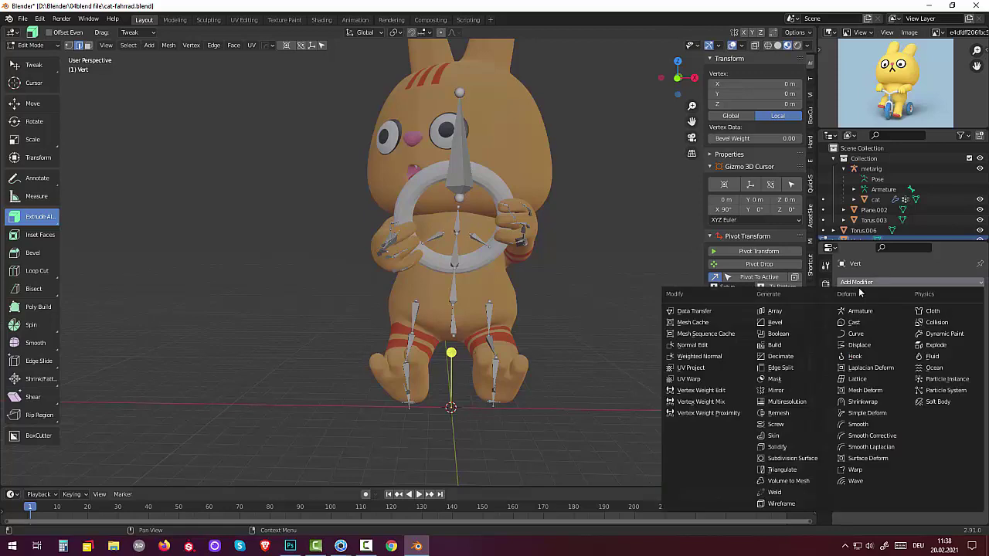
pyautogui.click(784, 438)
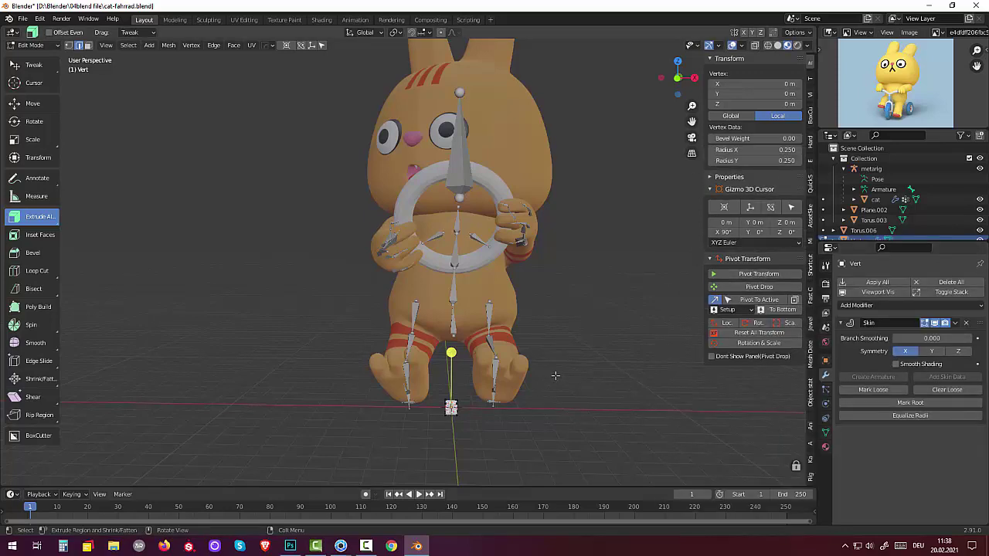
# Select the skinned vertex and zoom in on the feet area.
pyautogui.moveTo(560, 353); pyautogui.dragTo(560, 342, button='middle')
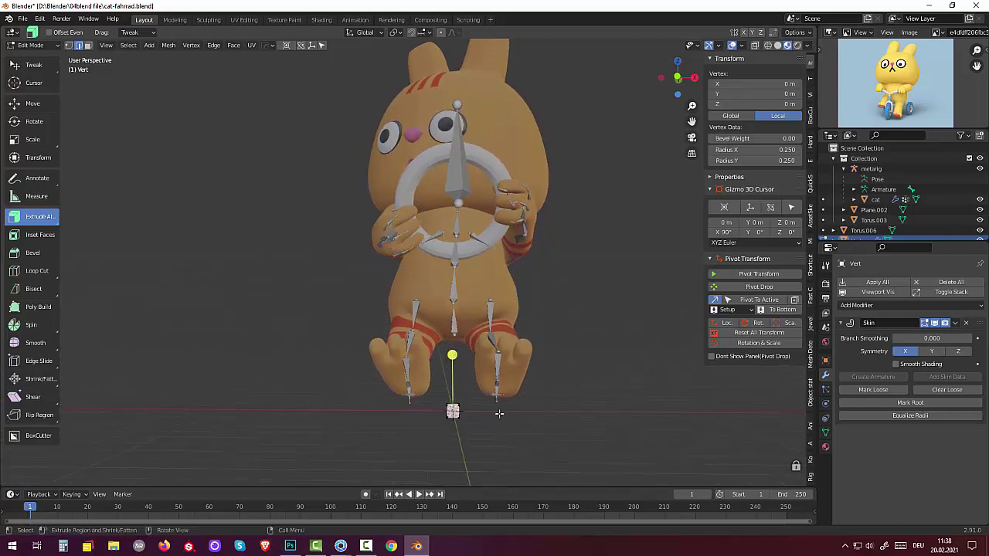
pyautogui.moveTo(445, 392); pyautogui.dragTo(445, 386)
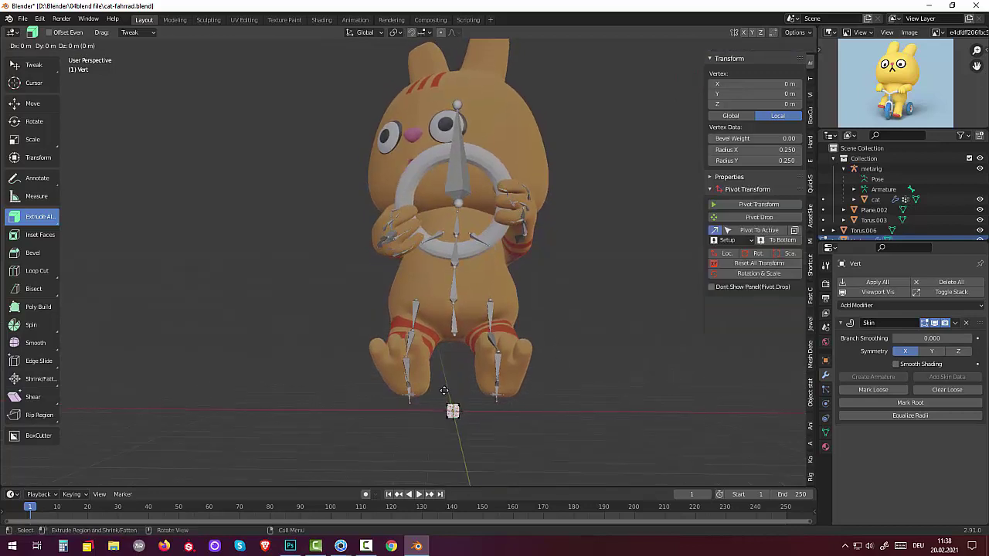
pyautogui.rightClick(446, 386)
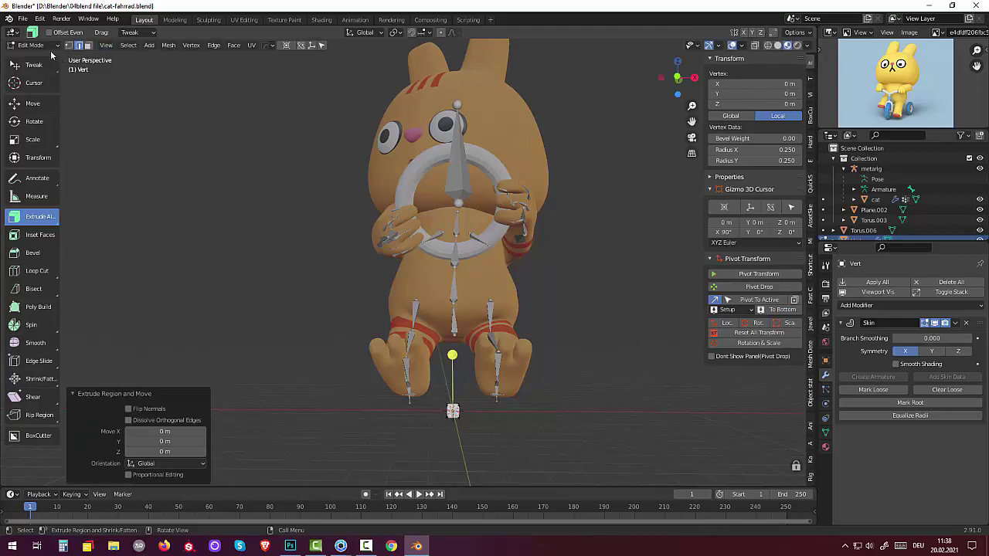
pyautogui.click(17, 48)
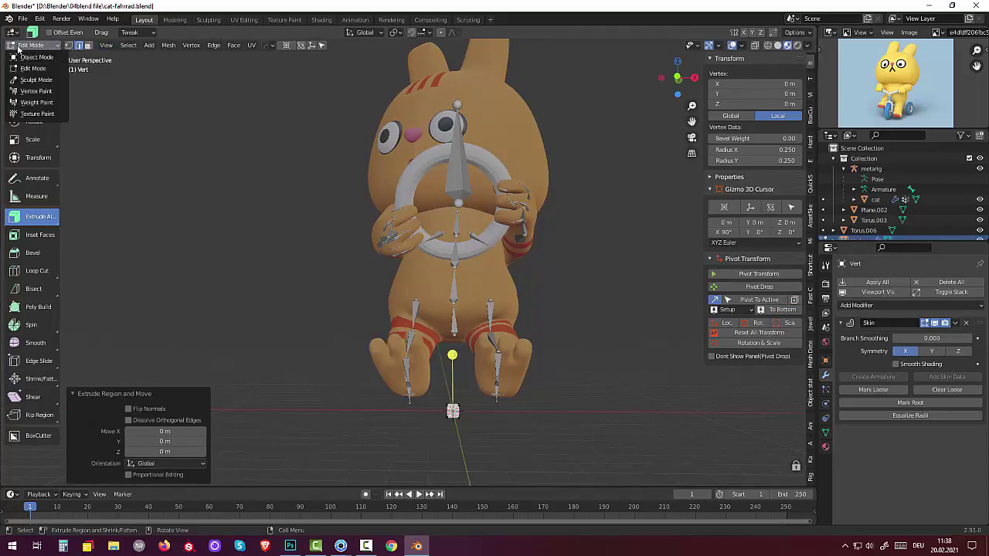
pyautogui.click(56, 74)
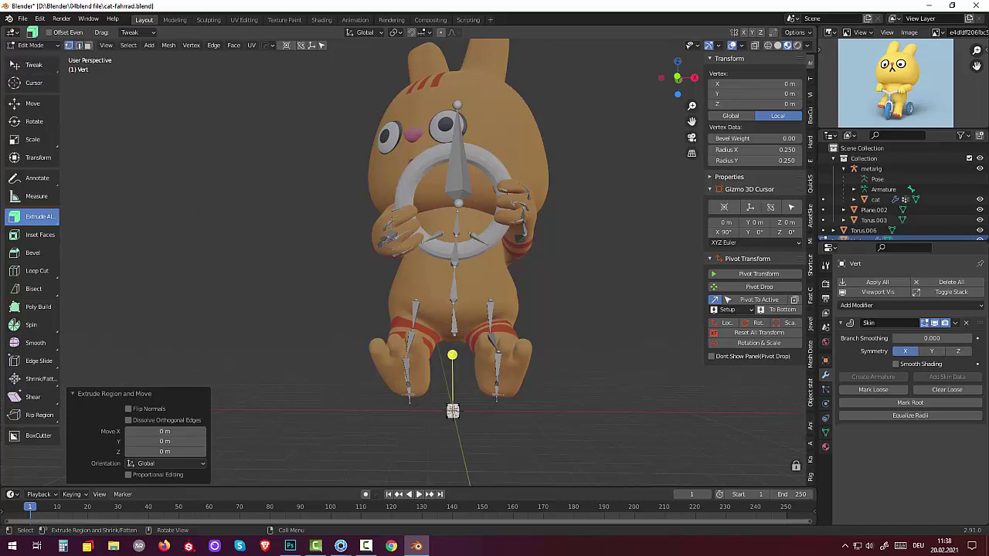
pyautogui.click(452, 411)
pyautogui.scroll(2, 496, 422)
pyautogui.scroll(2, 497, 413)
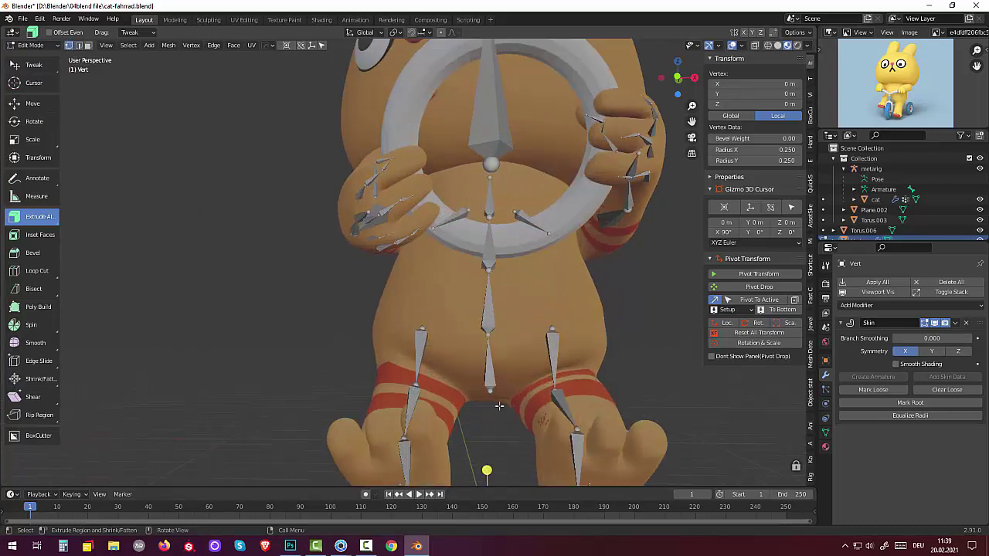
pyautogui.keyDown('shift'); pyautogui.moveTo(498, 405); pyautogui.dragTo(466, 368, button='middle'); pyautogui.keyUp('shift')
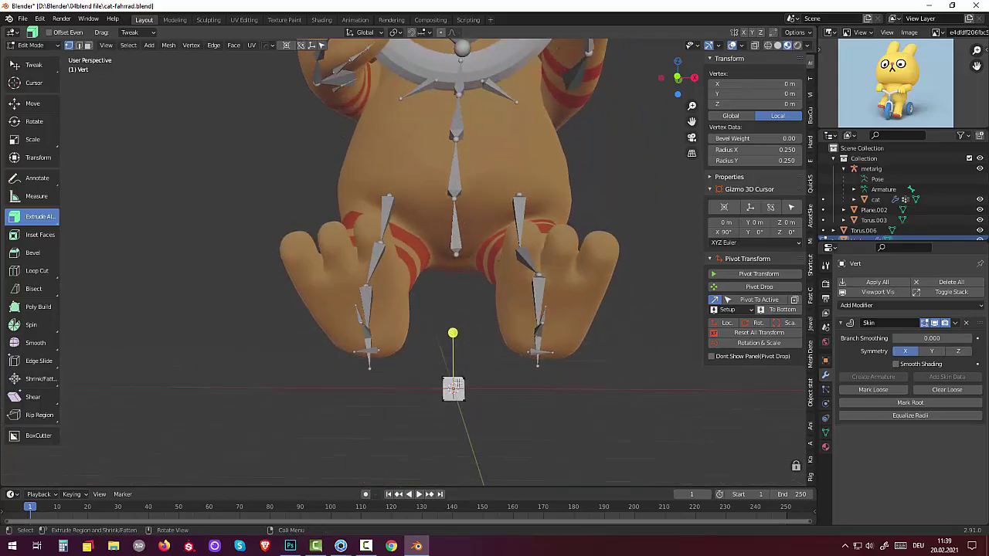
# Extrude the vertex straight up along Z, then extrude an angled branch toward the right.
pyautogui.moveTo(453, 388); pyautogui.dragTo(458, 323)
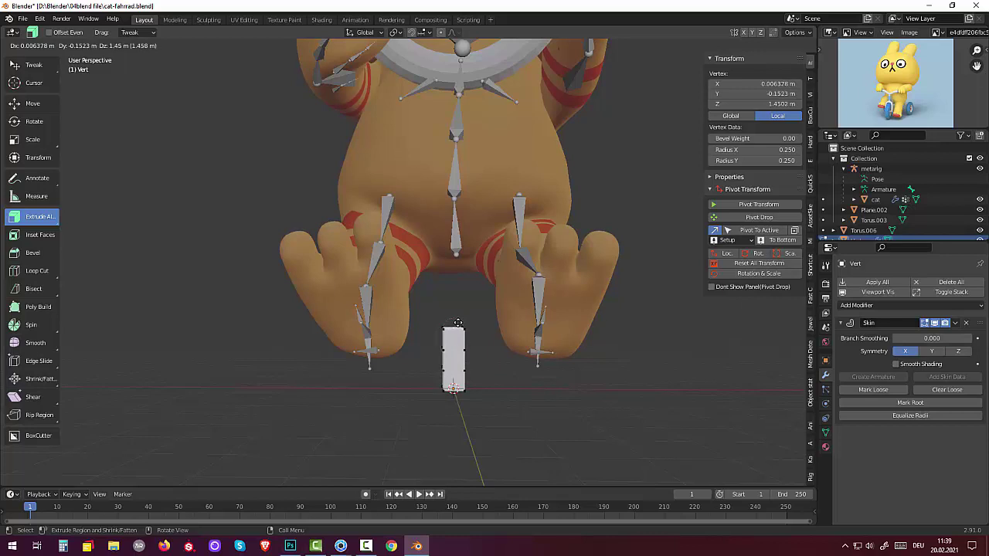
pyautogui.moveTo(458, 322); pyautogui.dragTo(458, 327)
pyautogui.press('z')
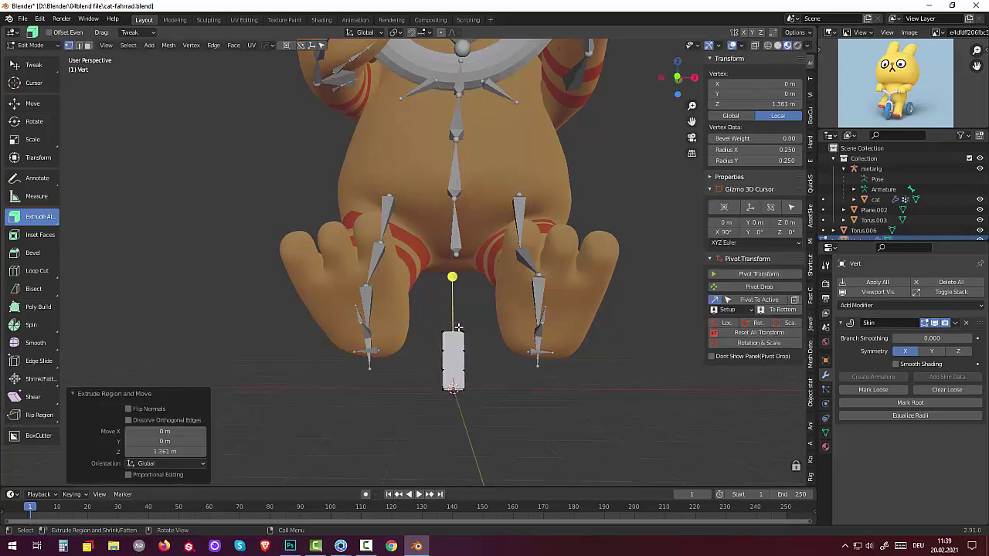
pyautogui.click(459, 332)
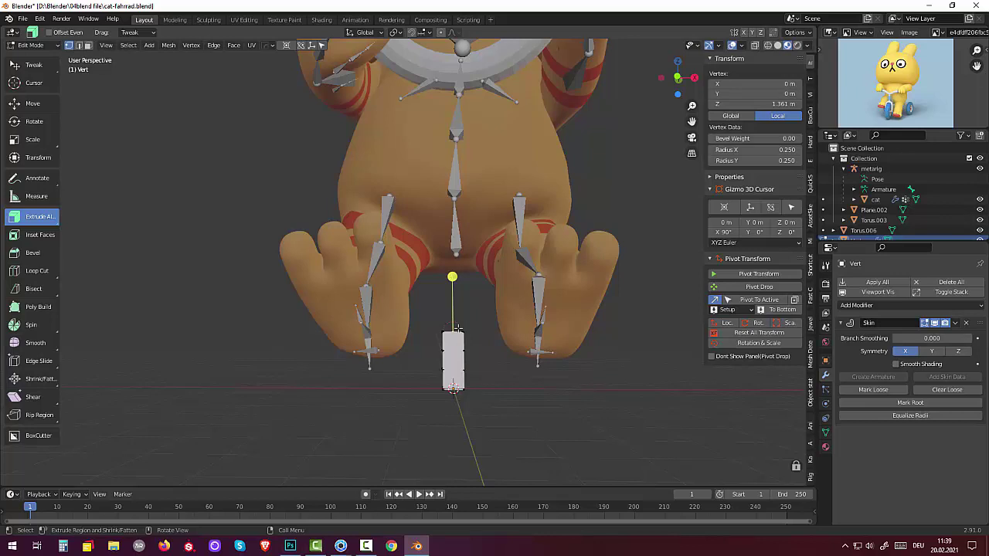
pyautogui.press('e')
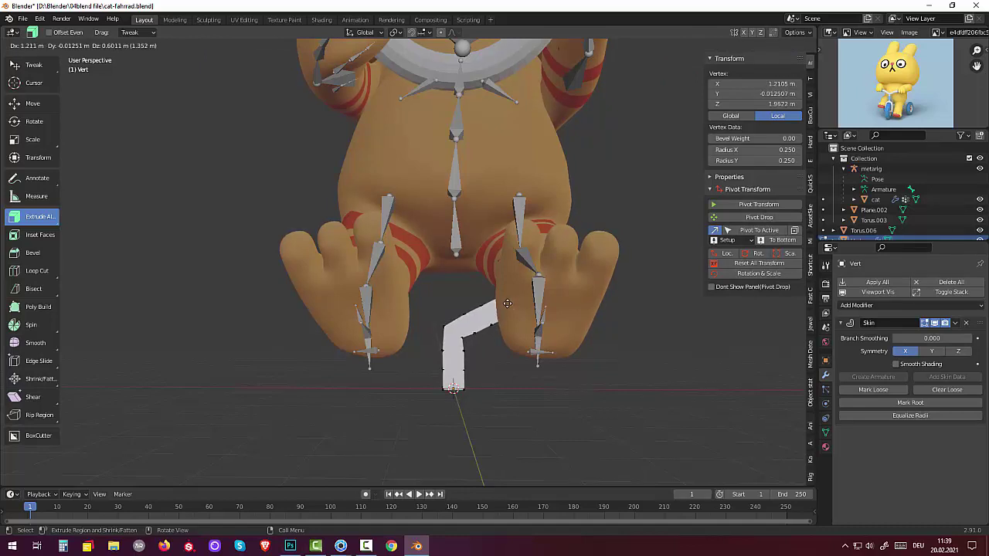
pyautogui.click(506, 305)
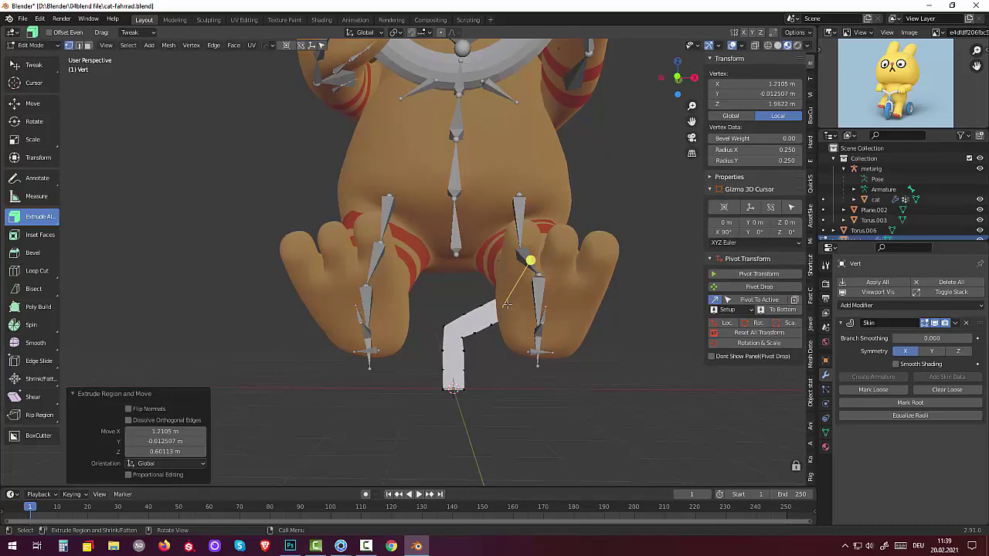
# Show bones as wire and extrude a left branch from the bend, lowered along Z.
pyautogui.click(751, 47)
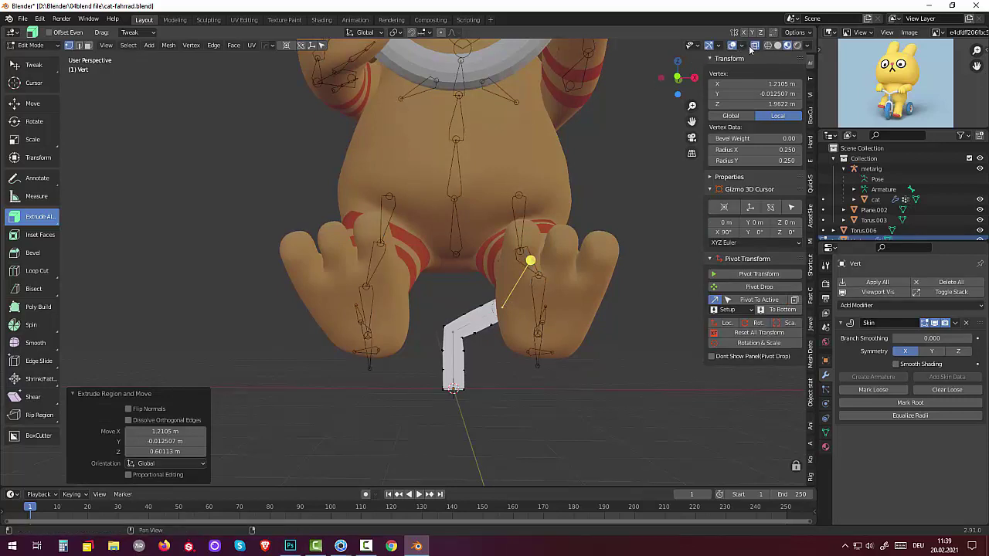
pyautogui.click(452, 334)
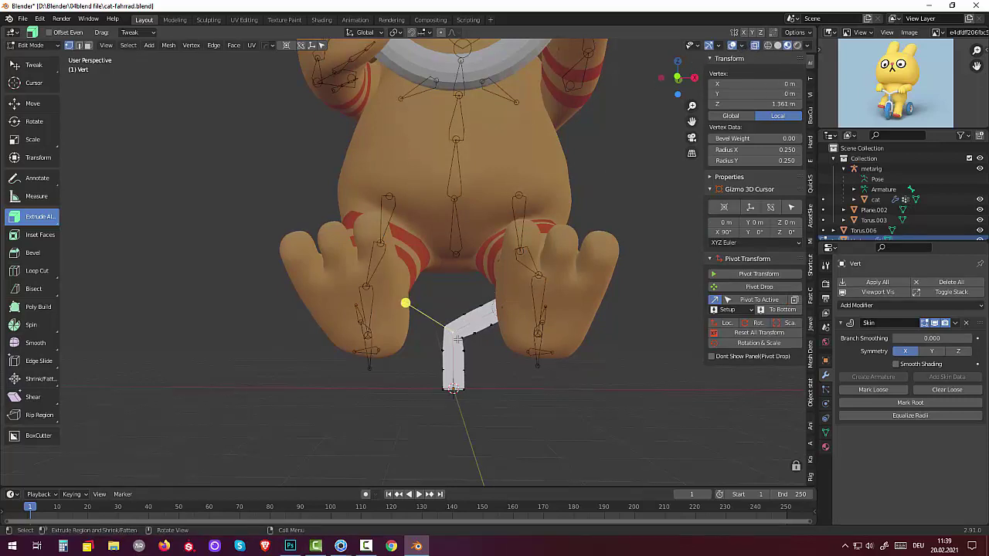
pyautogui.press('e')
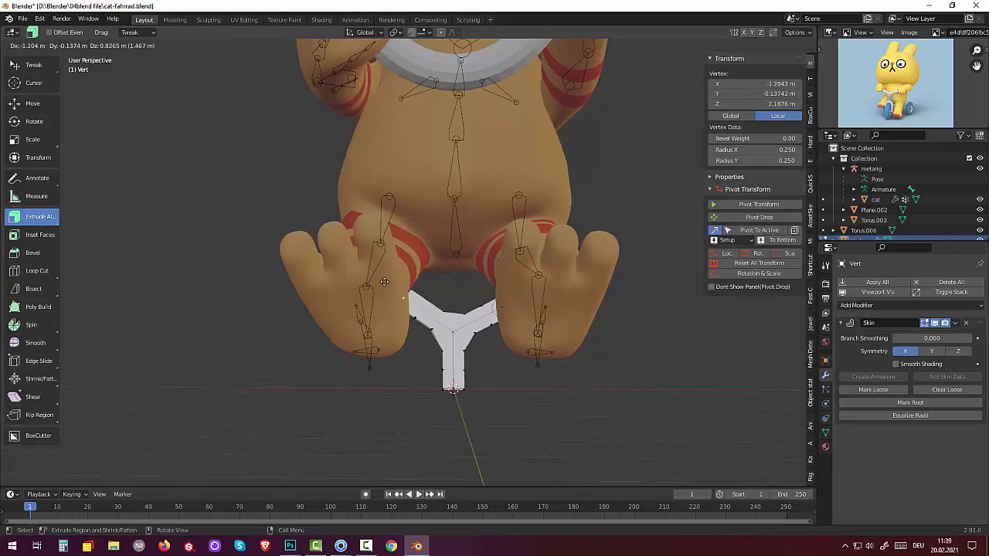
pyautogui.click(384, 281)
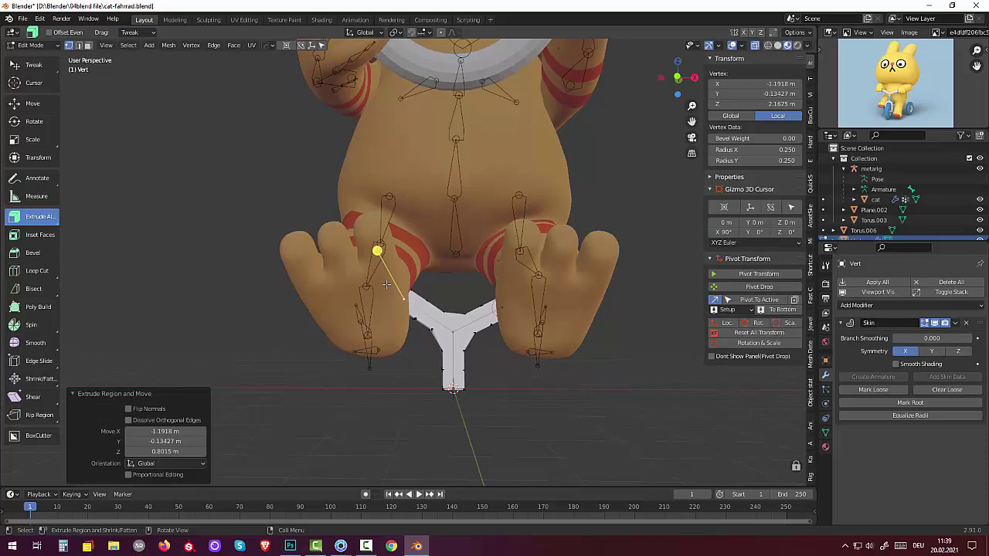
pyautogui.press('KP_1')
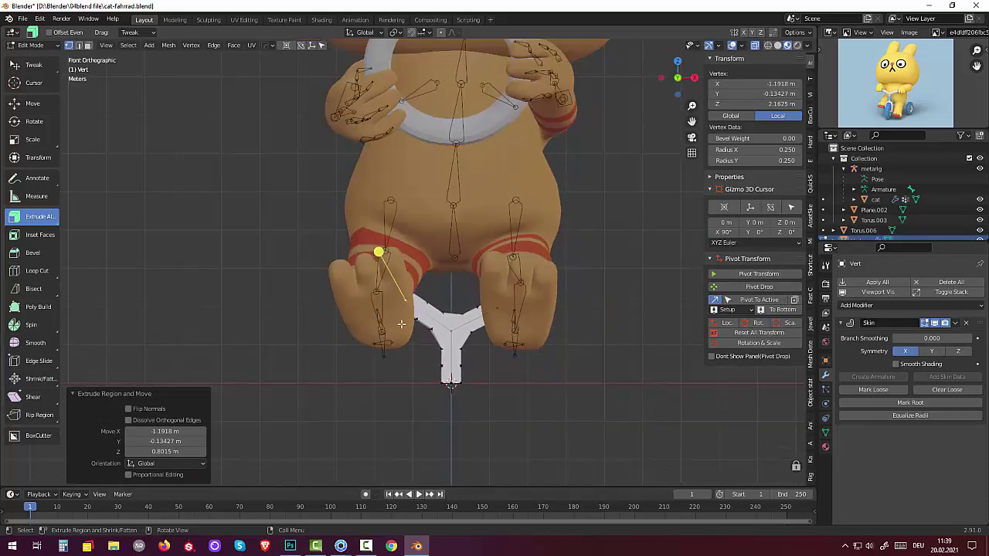
pyautogui.press('g')
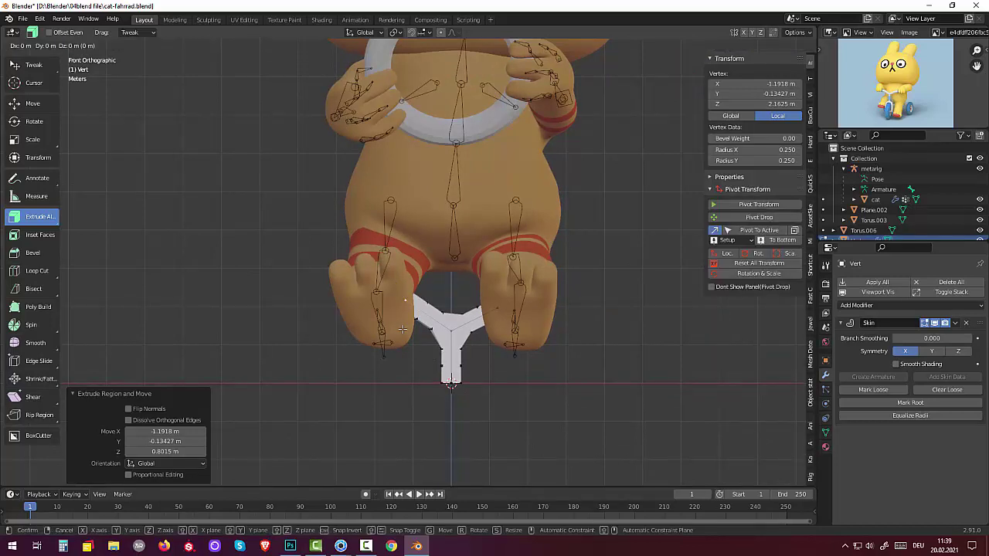
pyautogui.press('z')
pyautogui.click(402, 335)
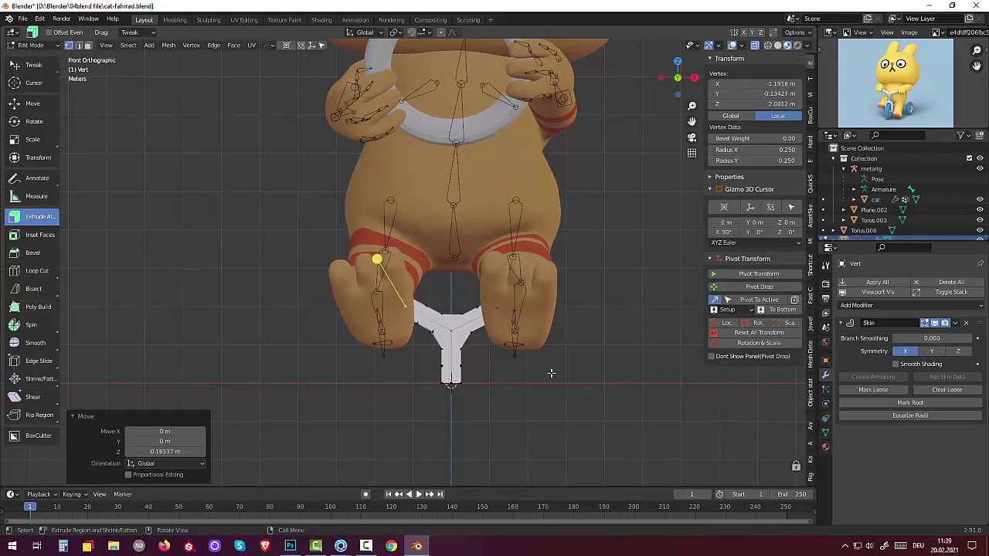
# Scale the central junction's skin radius 1.498× to 0.375.
pyautogui.click(545, 371)
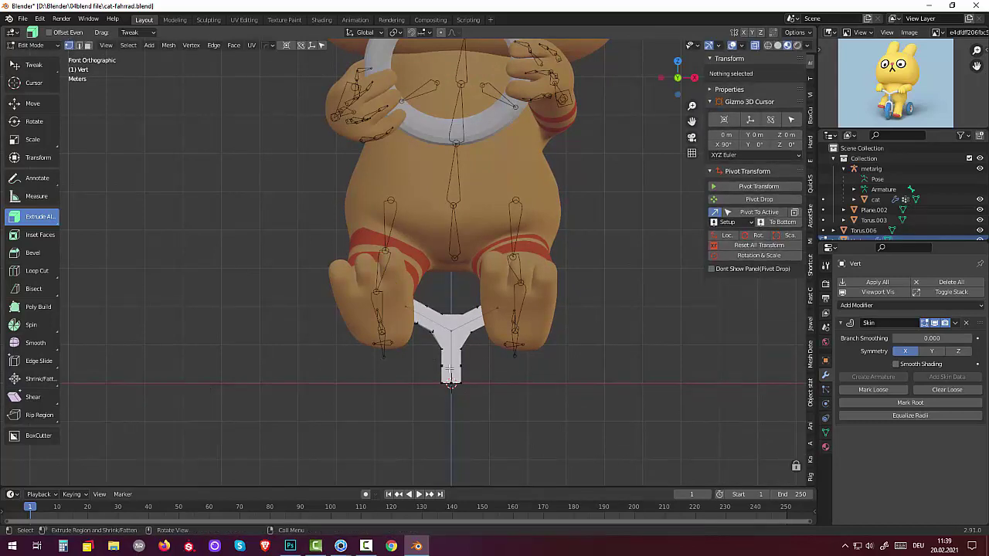
pyautogui.click(453, 331)
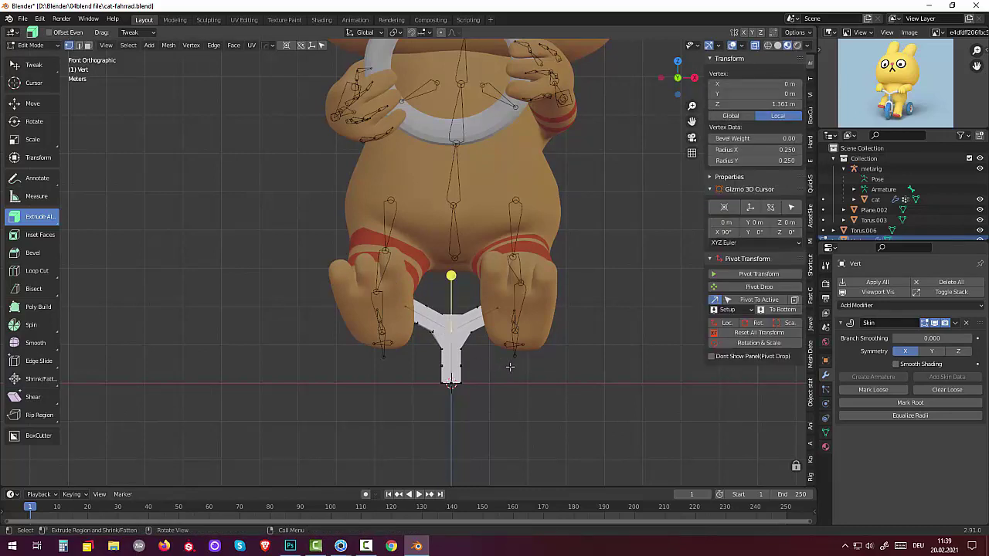
pyautogui.hotkey('ctrl', 'a')
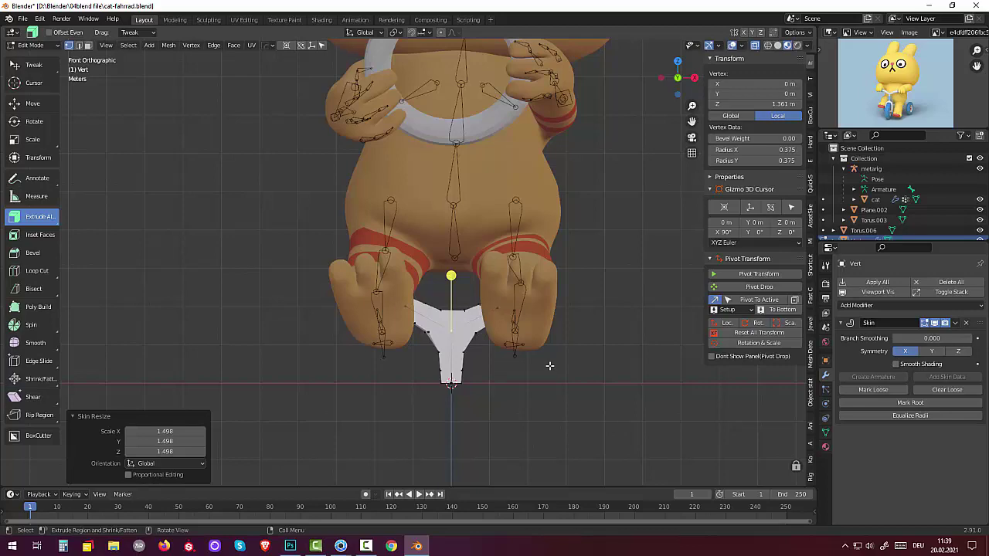
pyautogui.moveTo(549, 365)
pyautogui.mouseDown(button='middle')
pyautogui.moveTo(431, 366)
pyautogui.moveTo(435, 354)
pyautogui.moveTo(444, 373)
pyautogui.moveTo(423, 370)
pyautogui.mouseUp(button='middle')
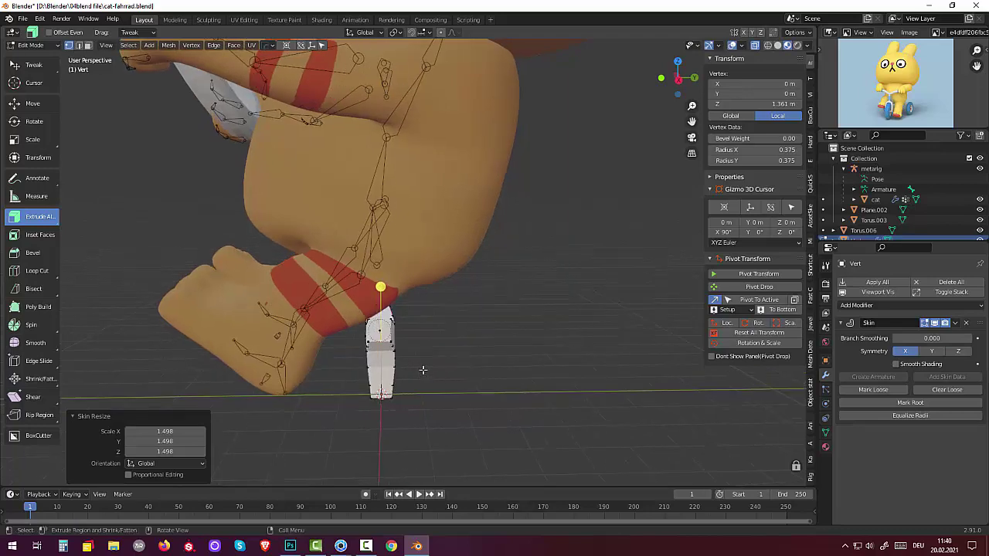
pyautogui.click(34, 45)
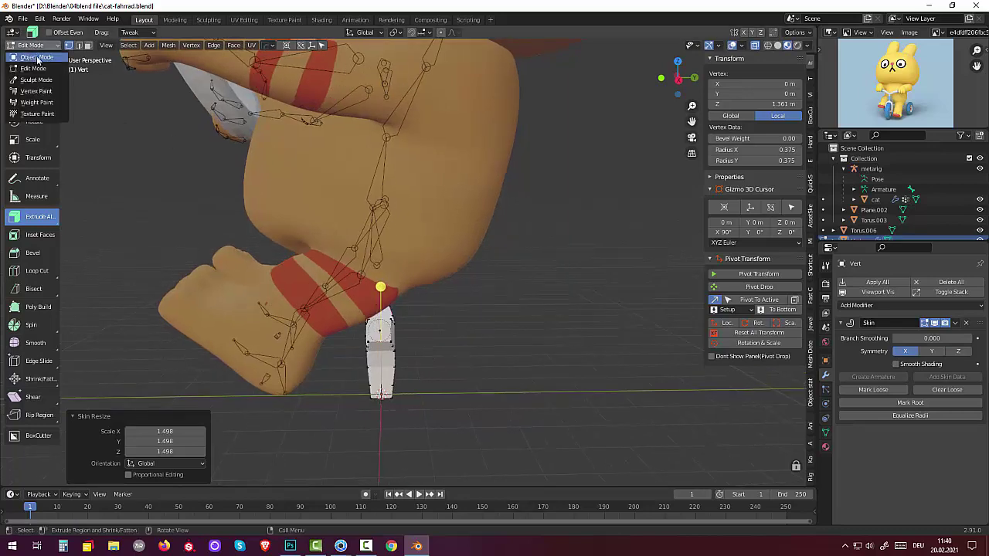
# In Object Mode, move the spoke object up to X -0.9459, Y -3.5824, Z 6.7689.
pyautogui.click(35, 52)
pyautogui.moveTo(521, 408)
pyautogui.mouseDown(button='middle')
pyautogui.moveTo(613, 353)
pyautogui.moveTo(657, 361)
pyautogui.moveTo(581, 381)
pyautogui.moveTo(529, 380)
pyautogui.moveTo(540, 379)
pyautogui.mouseUp(button='middle')
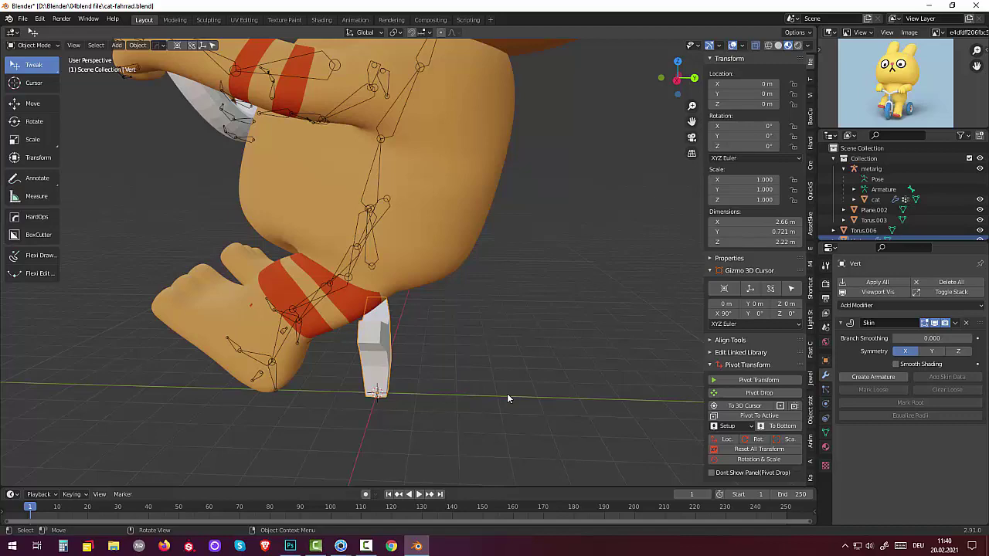
pyautogui.press('g')
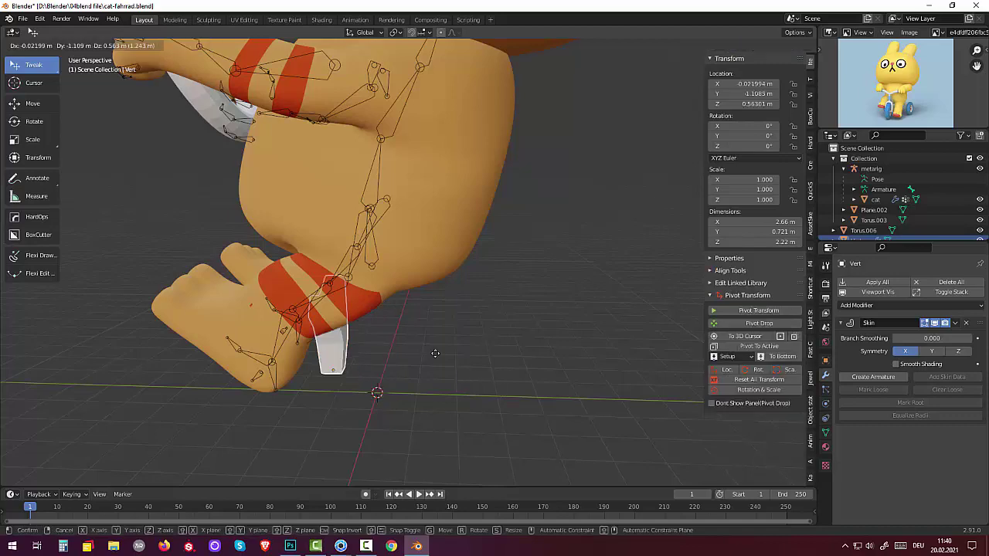
pyautogui.click(367, 121)
# Hide the cat body mesh in the Outliner.
pyautogui.moveTo(369, 121)
pyautogui.mouseDown(button='middle')
pyautogui.moveTo(522, 151)
pyautogui.moveTo(533, 170)
pyautogui.mouseUp(button='middle')
pyautogui.scroll(5, 510, 193)
pyautogui.scroll(-3, 494, 210)
pyautogui.moveTo(480, 194)
pyautogui.mouseDown(button='middle')
pyautogui.moveTo(407, 160)
pyautogui.moveTo(464, 159)
pyautogui.mouseUp(button='middle')
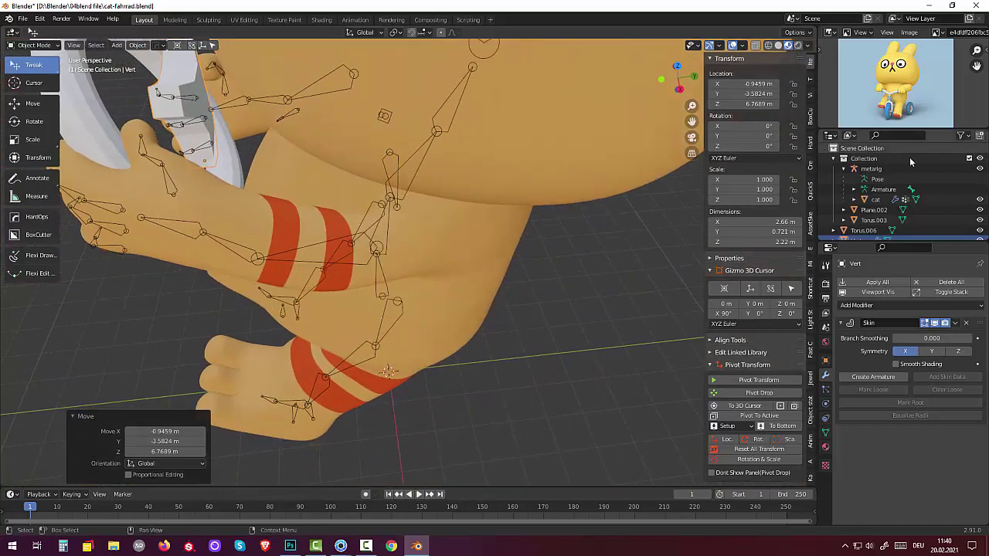
pyautogui.click(979, 199)
pyautogui.moveTo(614, 241)
pyautogui.mouseDown(button='middle')
pyautogui.moveTo(446, 223)
pyautogui.moveTo(479, 199)
pyautogui.mouseUp(button='middle')
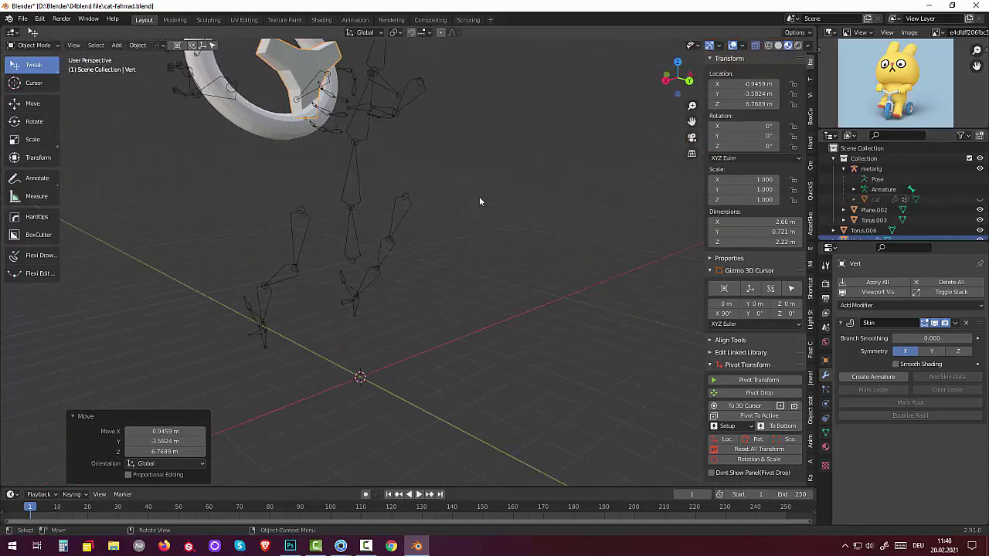
# Hide the metarig and centre the spoke piece in the ring at X -0.018003, Y -2.5824, Z 6.9034.
pyautogui.click(980, 168)
pyautogui.moveTo(592, 159)
pyautogui.mouseDown(button='middle')
pyautogui.moveTo(695, 154)
pyautogui.moveTo(753, 181)
pyautogui.mouseUp(button='middle')
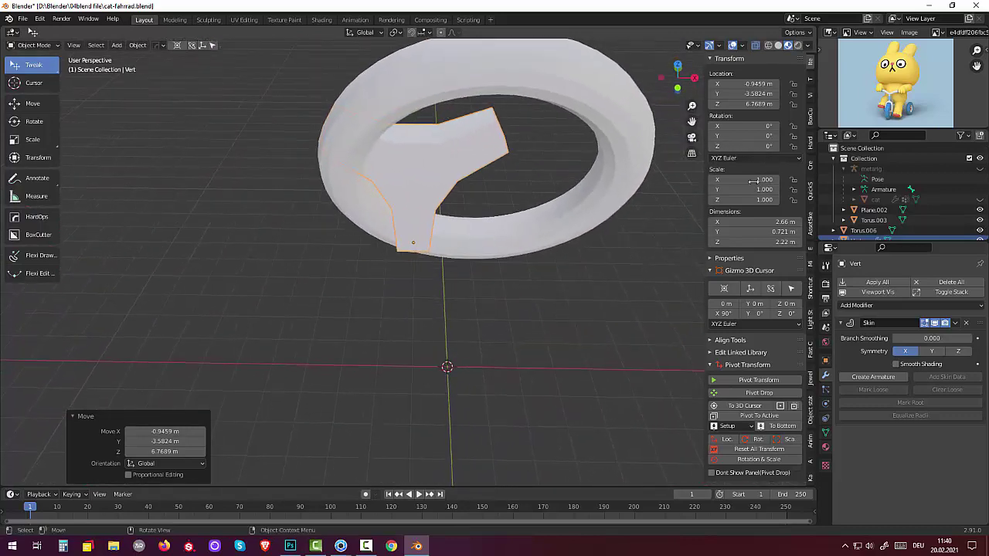
pyautogui.press('KP_1')
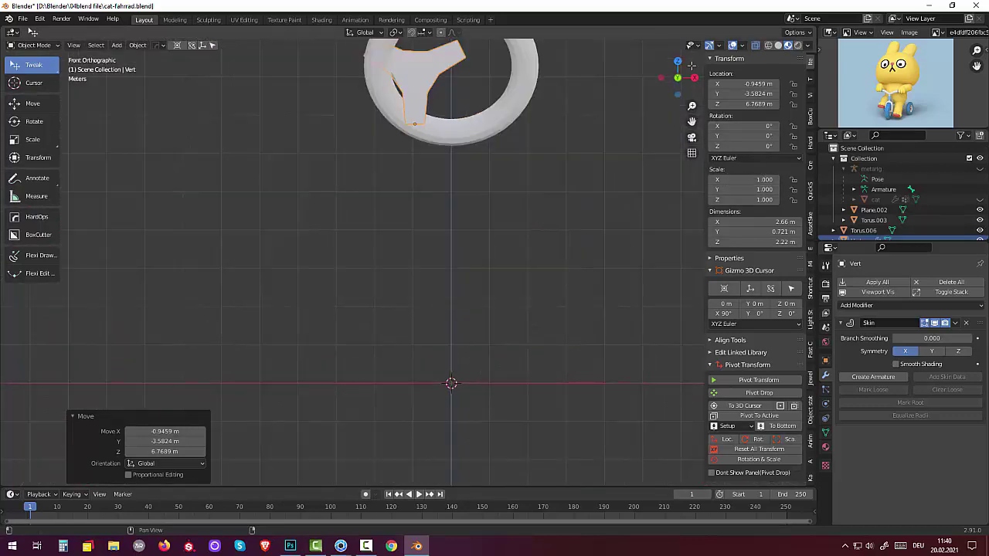
pyautogui.click(417, 89)
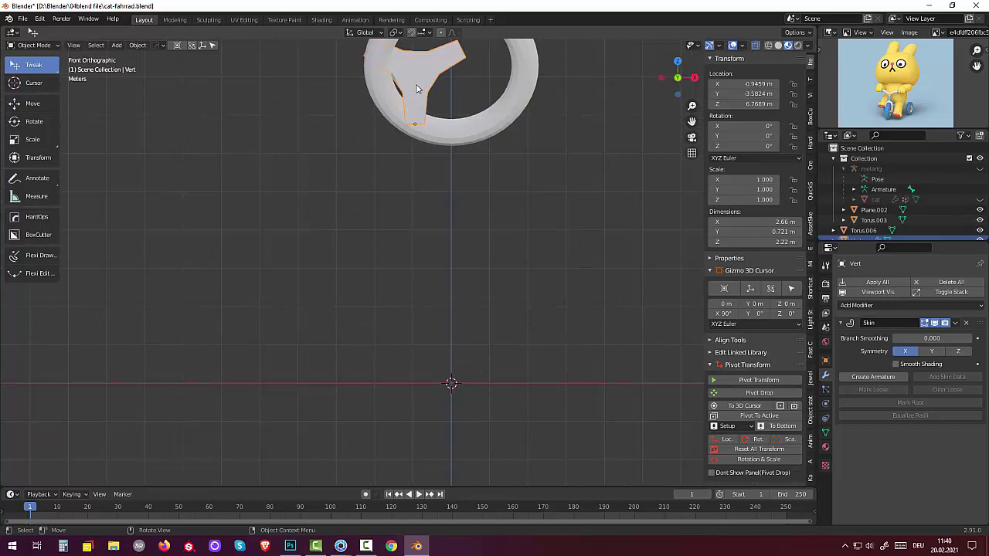
pyautogui.press('g')
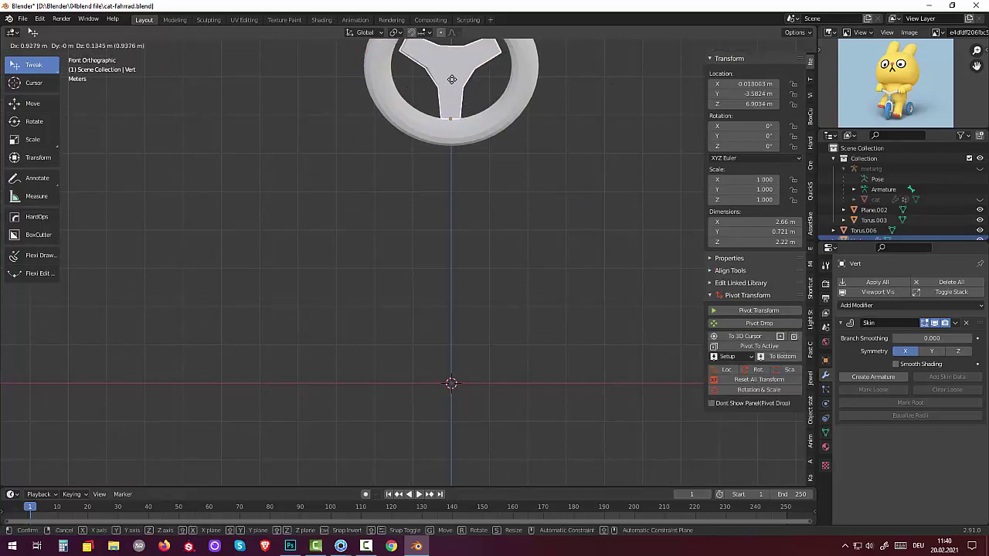
pyautogui.click(451, 79)
pyautogui.moveTo(494, 106)
pyautogui.mouseDown(button='middle')
pyautogui.moveTo(384, 135)
pyautogui.moveTo(378, 114)
pyautogui.mouseUp(button='middle')
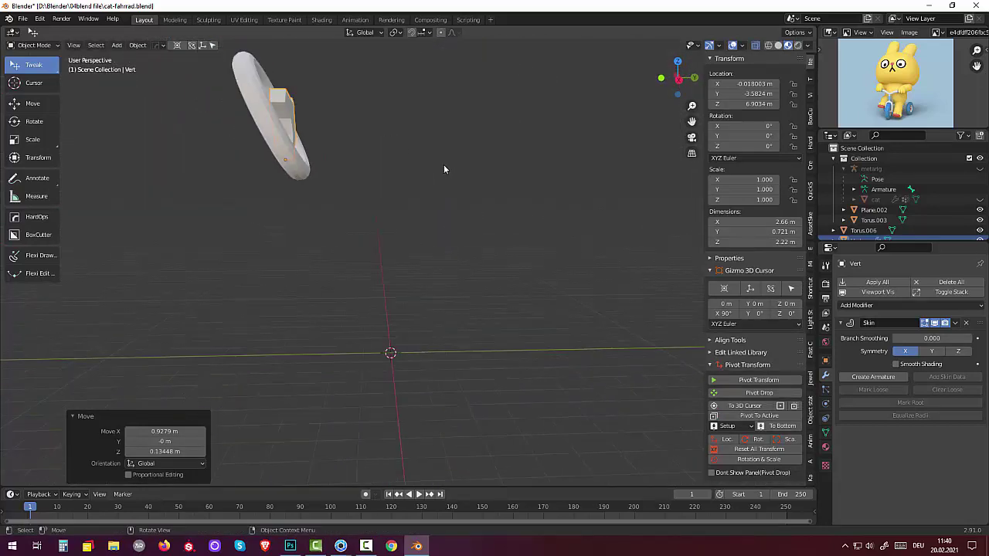
# In right view, set the spoke piece's origin to its geometry.
pyautogui.press('KP_3')
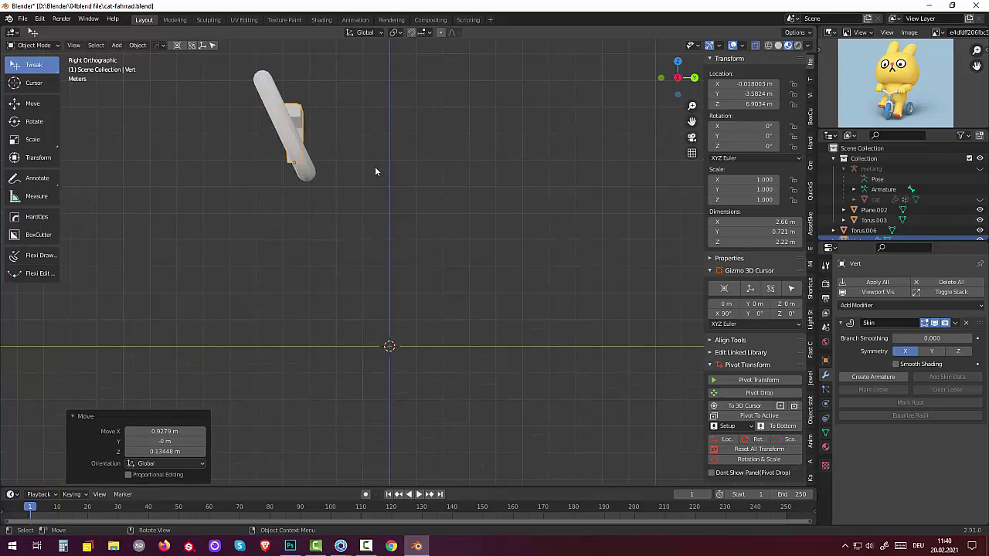
pyautogui.click(133, 45)
pyautogui.moveTo(153, 67)
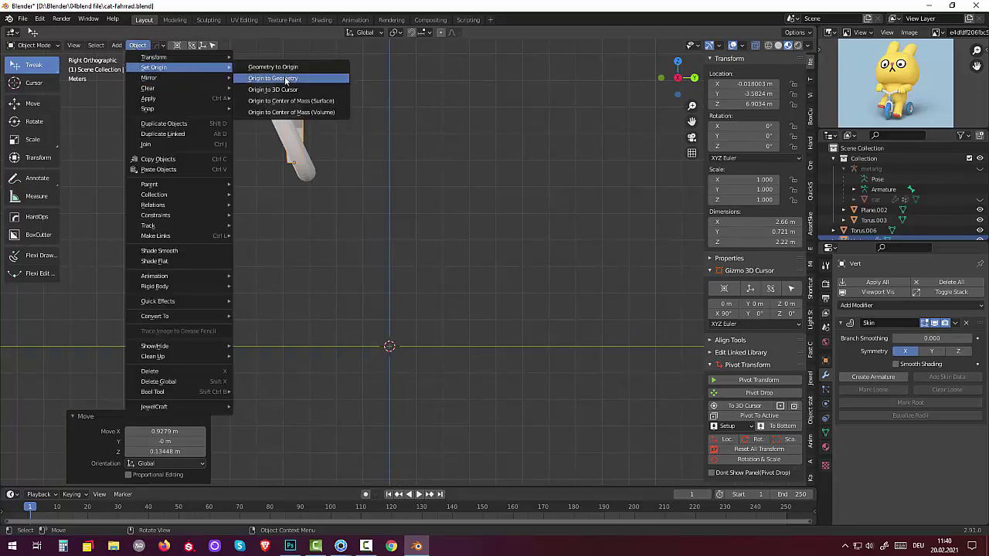
pyautogui.click(284, 78)
# Tilt the spoke piece 21.1°, shift it along Y, then tilt it to 22.8° on X.
pyautogui.press('r')
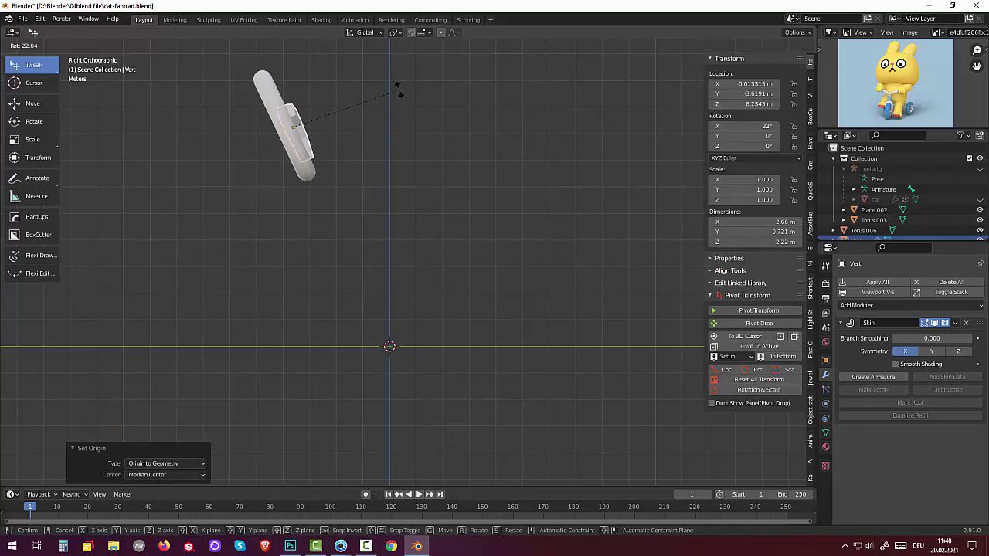
pyautogui.click(398, 99)
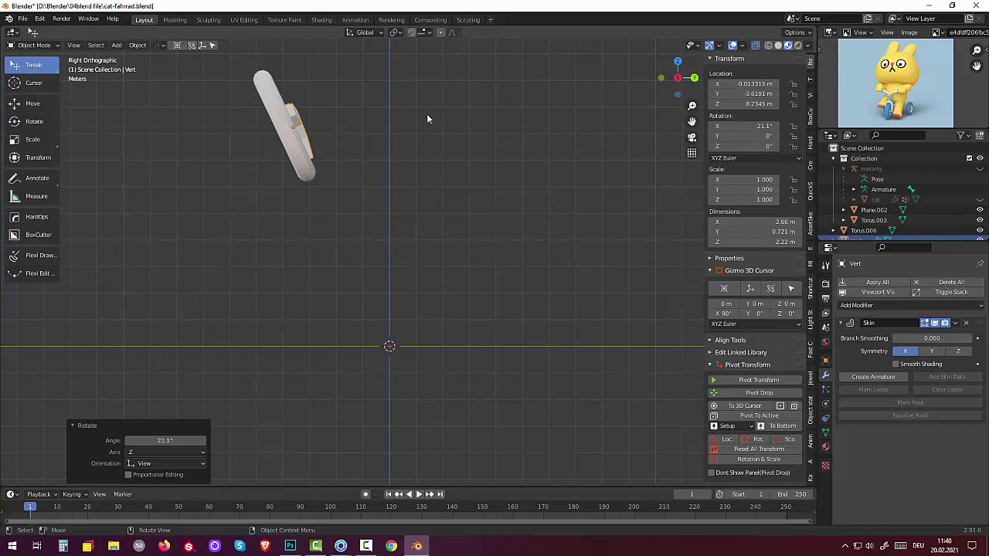
pyautogui.press('g')
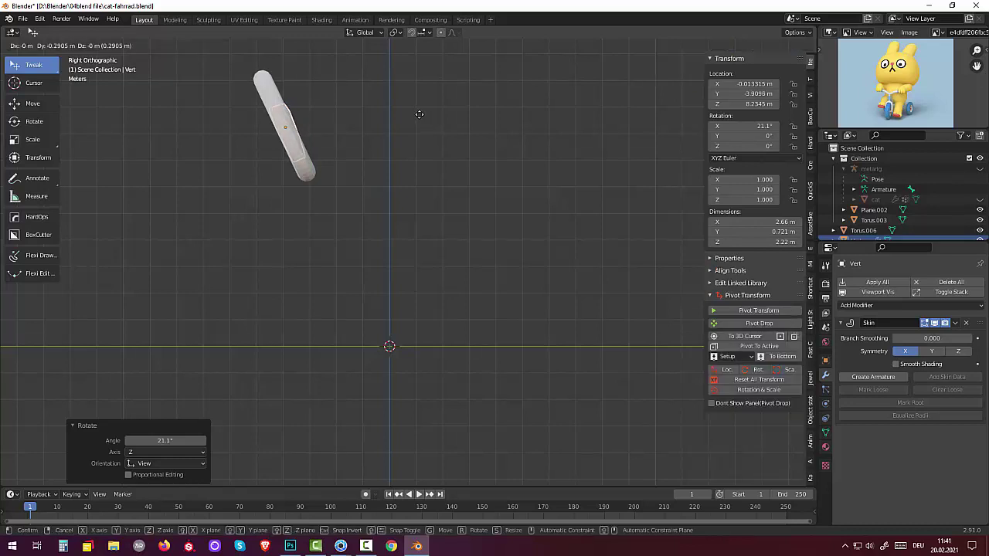
pyautogui.click(419, 114)
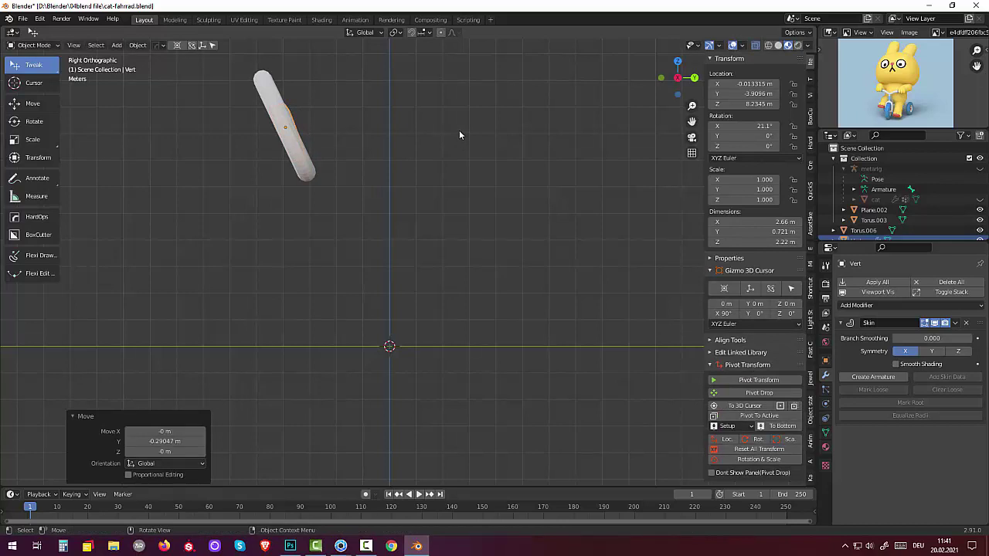
pyautogui.press('r')
pyautogui.press('Return')
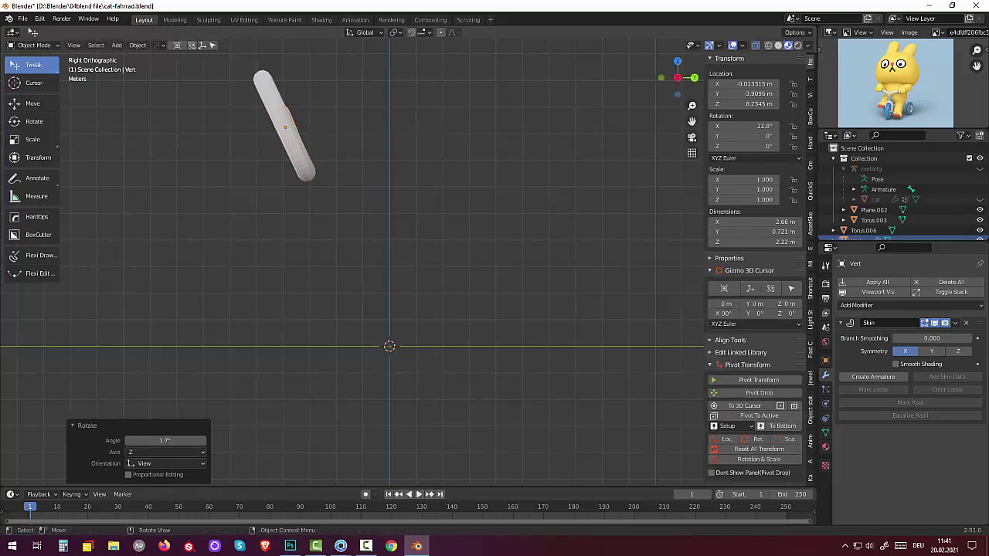
pyautogui.moveTo(464, 123)
pyautogui.mouseDown(button='middle')
pyautogui.moveTo(576, 126)
pyautogui.moveTo(570, 117)
pyautogui.mouseUp(button='middle')
pyautogui.scroll(-3, 571, 117)
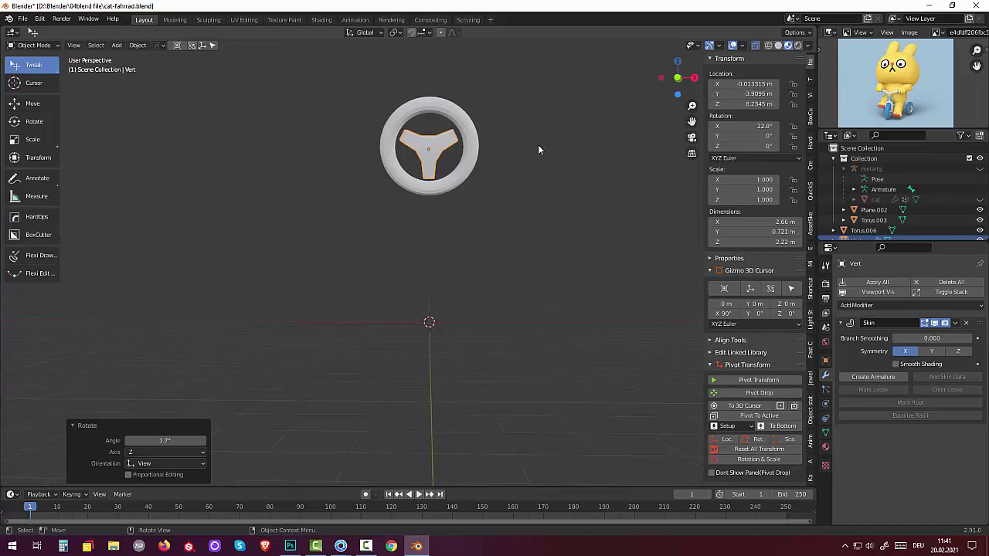
# Switch to wireframe shading and enter Edit Mode on the spoke mesh.
pyautogui.scroll(3, 525, 149)
pyautogui.scroll(-1, 506, 146)
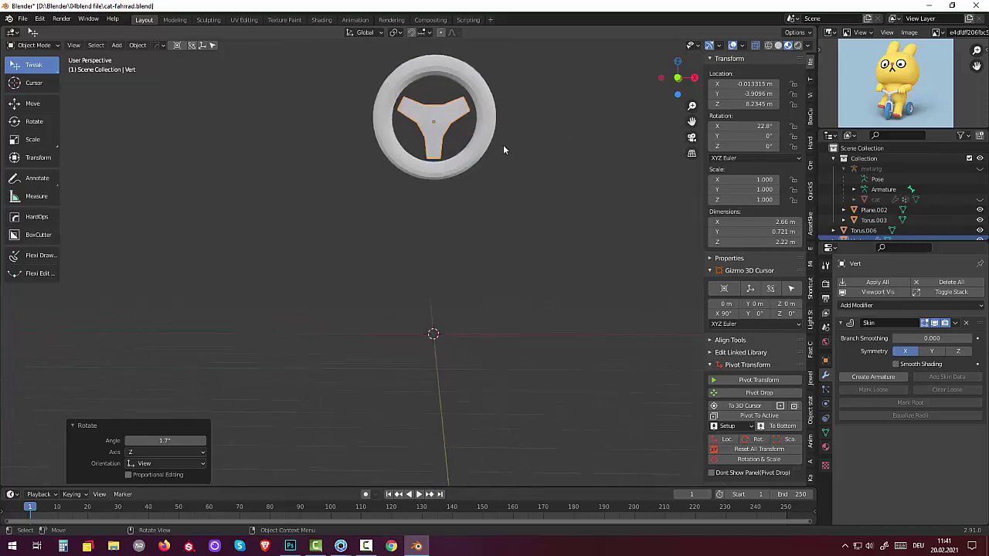
pyautogui.click(441, 127)
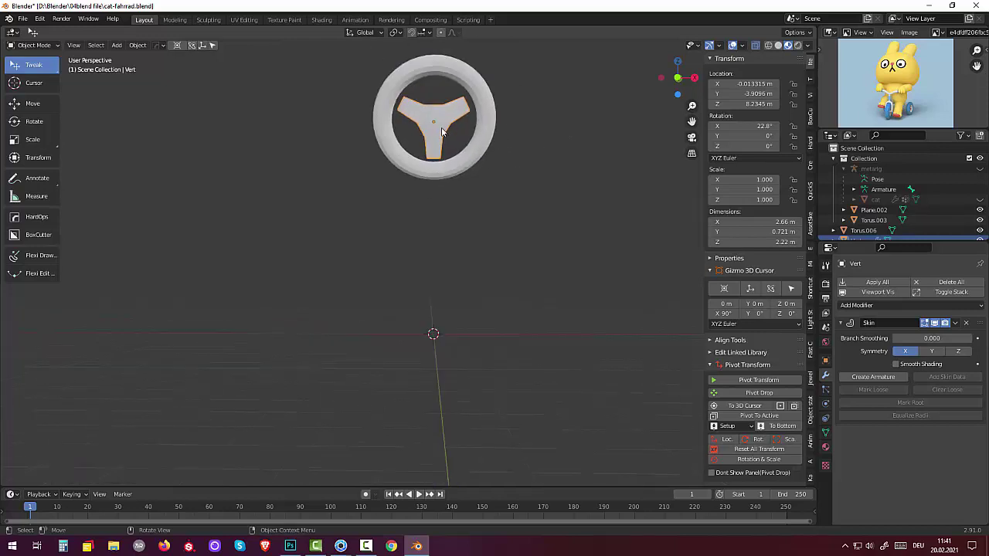
pyautogui.click(768, 46)
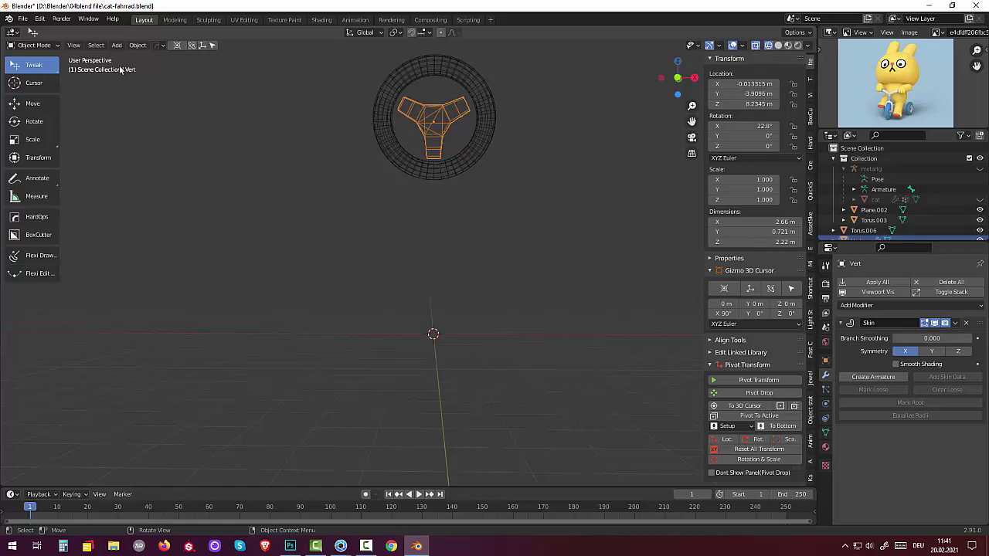
pyautogui.click(36, 44)
pyautogui.click(38, 69)
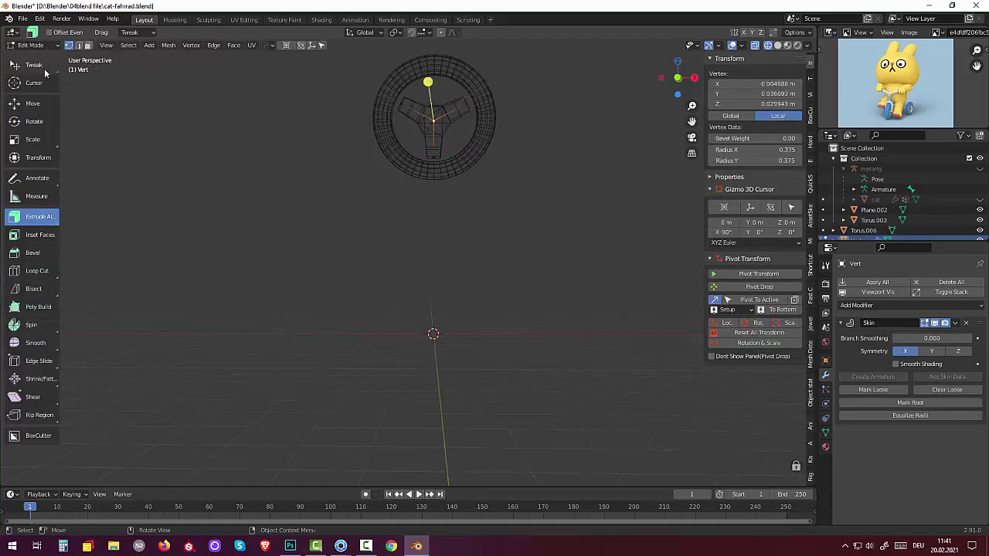
# Extrude a new vertex down from the hub and lower it 0.406 m along Z.
pyautogui.scroll(1, 446, 104)
pyautogui.scroll(1, 445, 105)
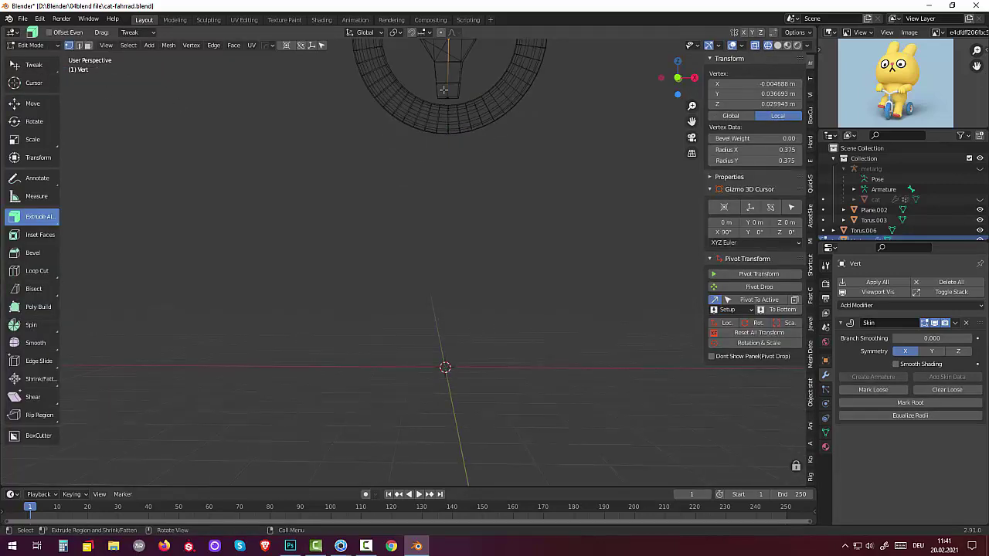
pyautogui.moveTo(446, 98); pyautogui.dragTo(447, 153)
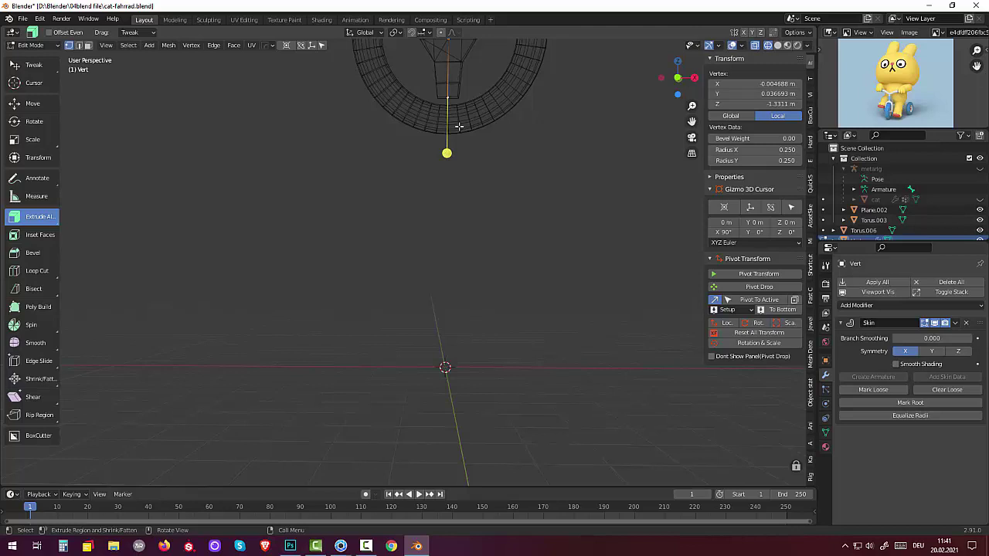
pyautogui.press('g')
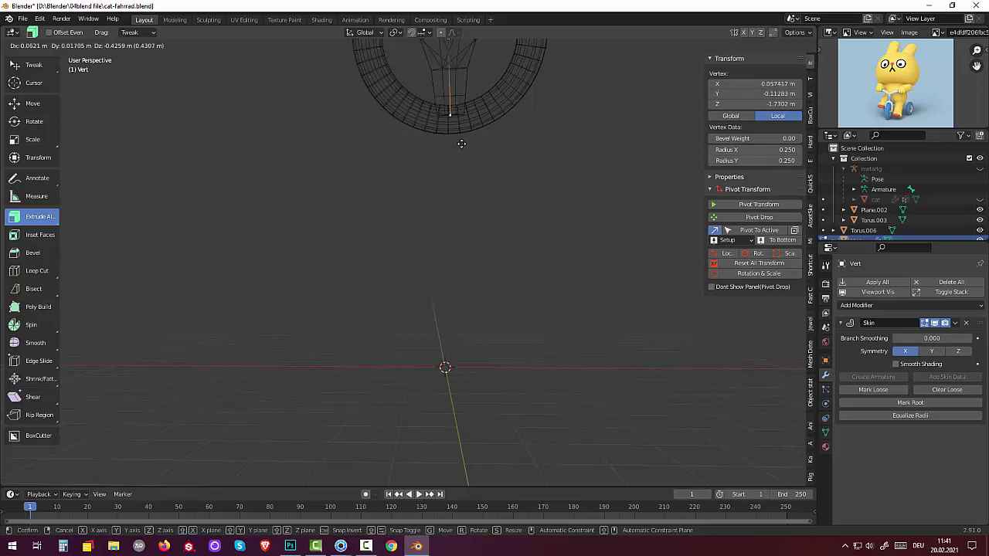
pyautogui.press('z')
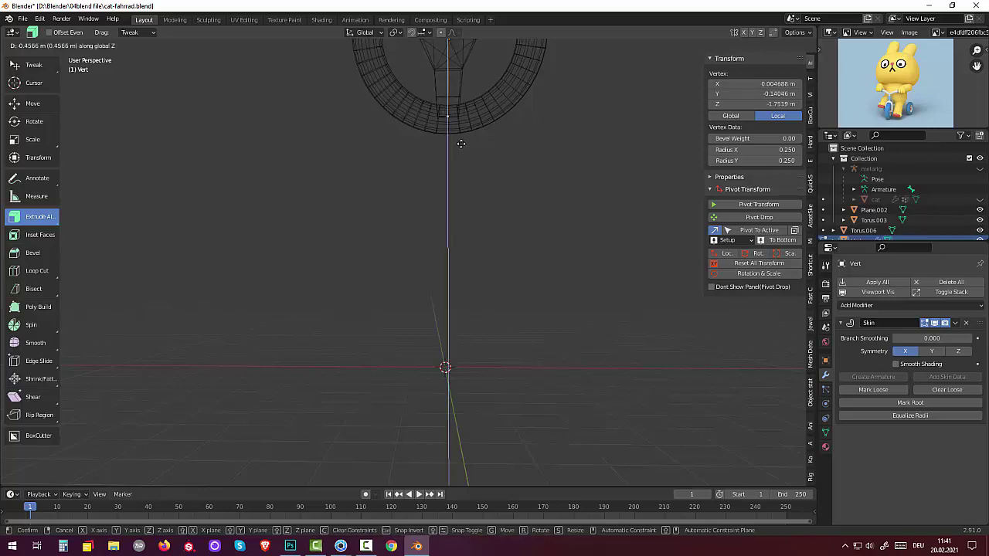
pyautogui.click(460, 142)
pyautogui.moveTo(460, 142); pyautogui.dragTo(523, 111, button='middle')
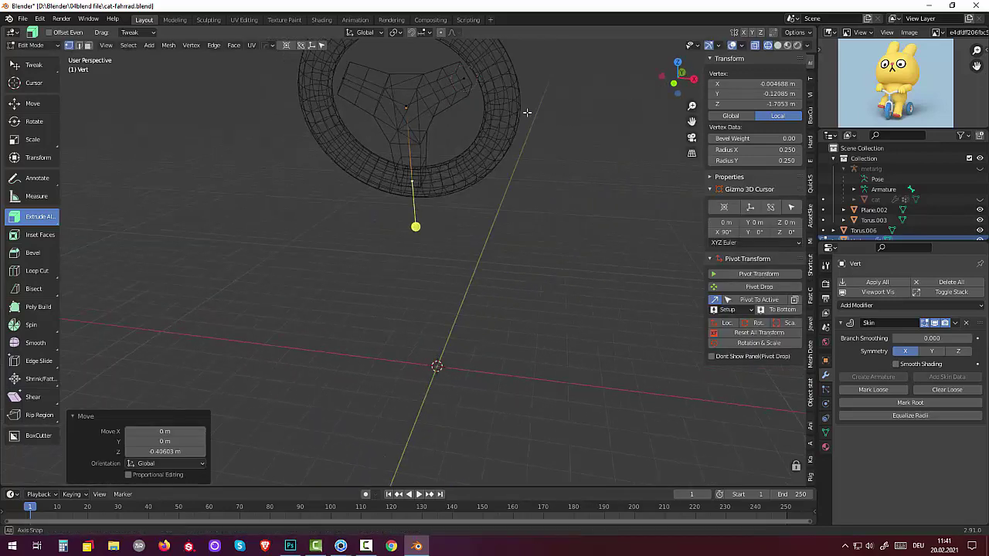
# Return to Solid shading and pull both upper spoke ends outward into the ring (left one X -0.44257 m).
pyautogui.hotkey('ctrl', 'z')
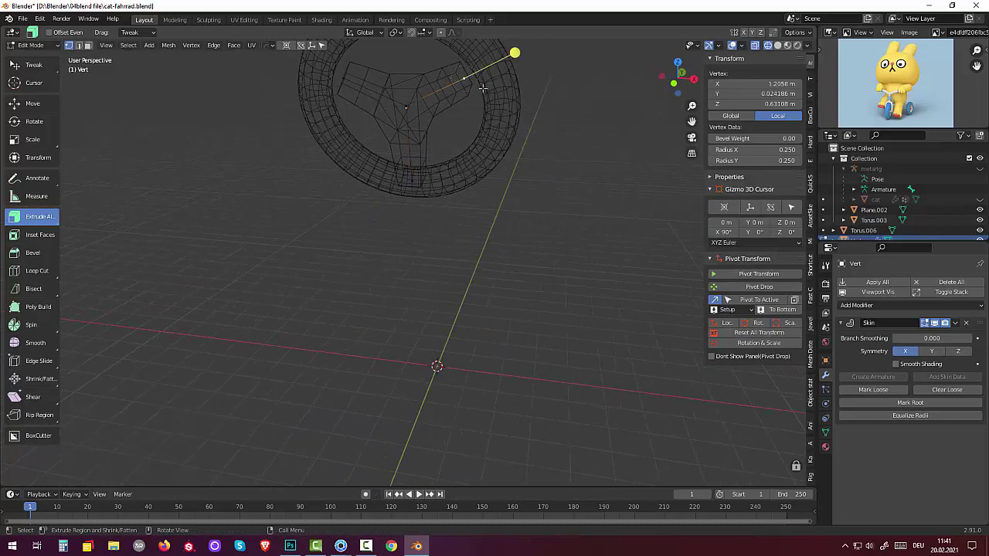
pyautogui.press('z')
pyautogui.click(602, 61)
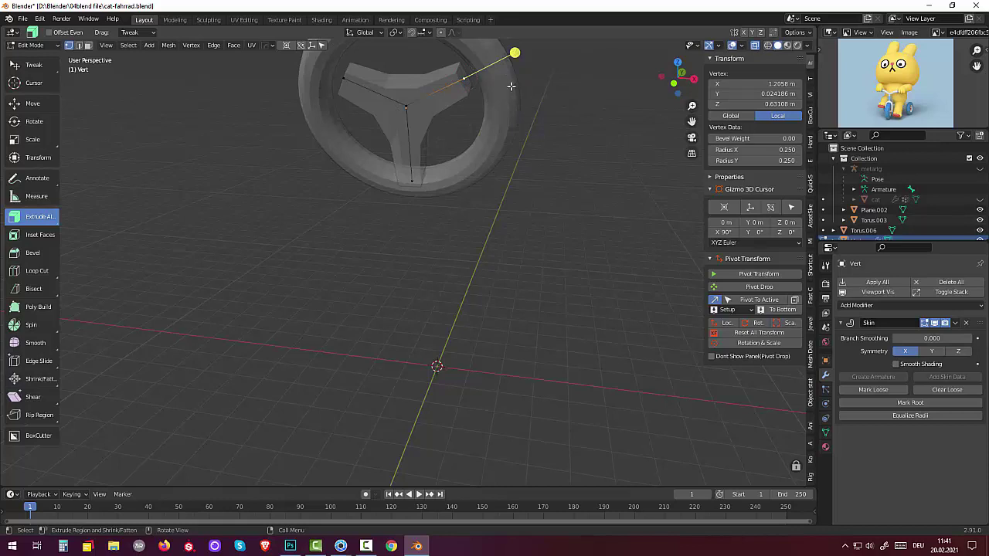
pyautogui.press('g')
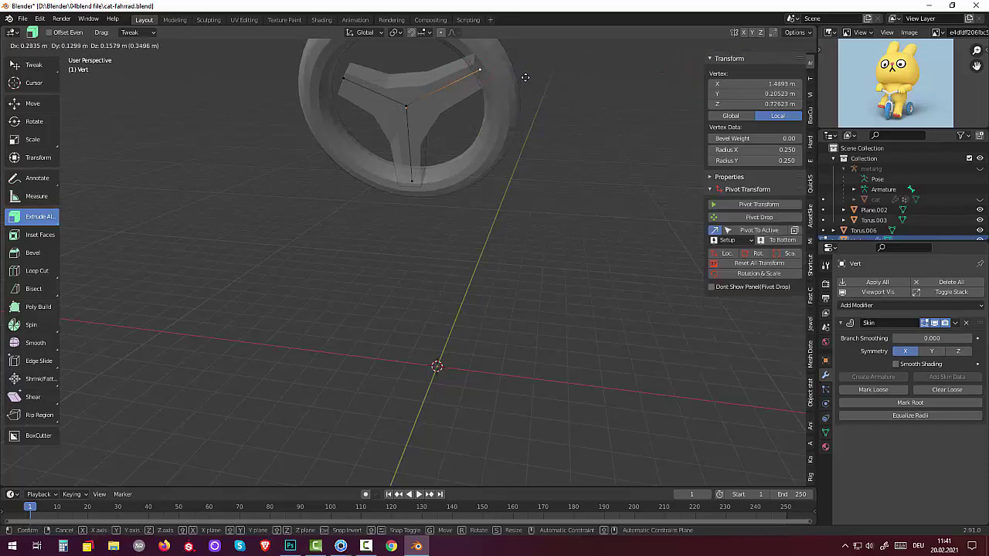
pyautogui.click(528, 77)
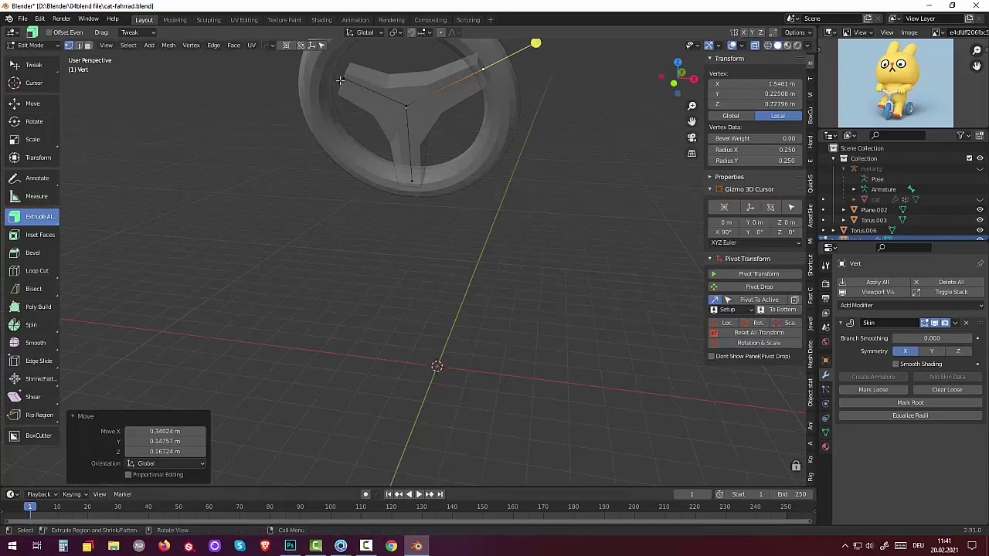
pyautogui.click(342, 80)
pyautogui.press('g')
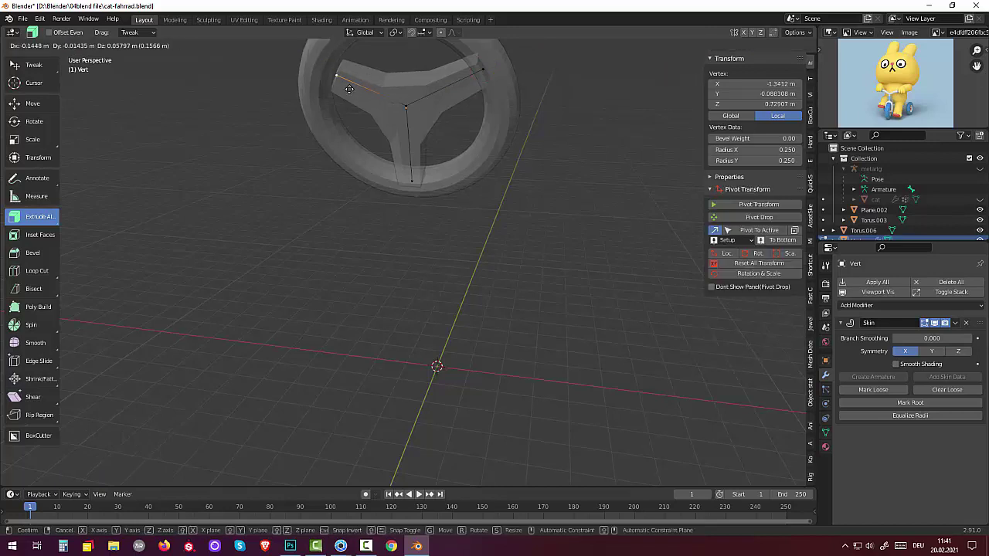
pyautogui.click(337, 84)
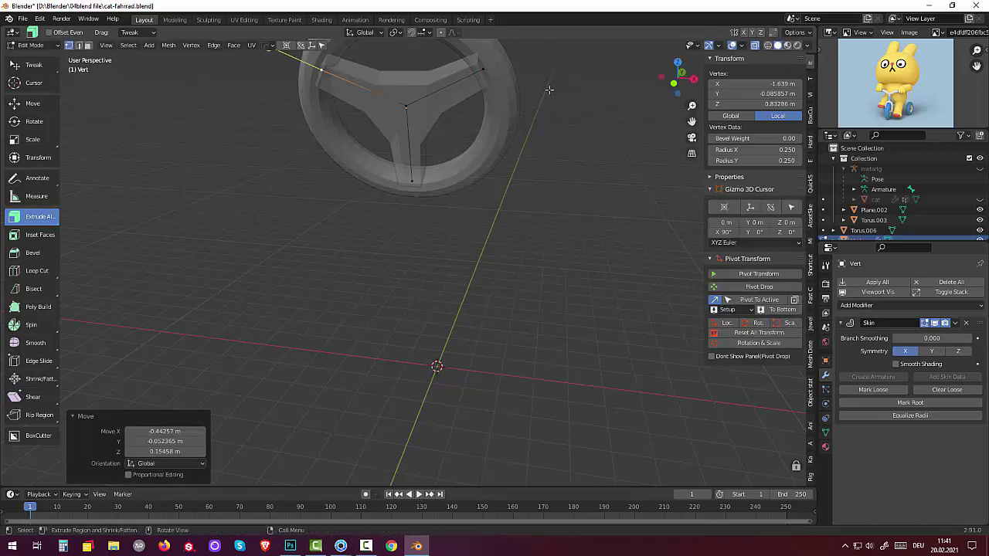
pyautogui.moveTo(550, 91)
pyautogui.mouseDown(button='middle')
pyautogui.moveTo(478, 111)
pyautogui.moveTo(474, 100)
pyautogui.moveTo(422, 129)
pyautogui.mouseUp(button='middle')
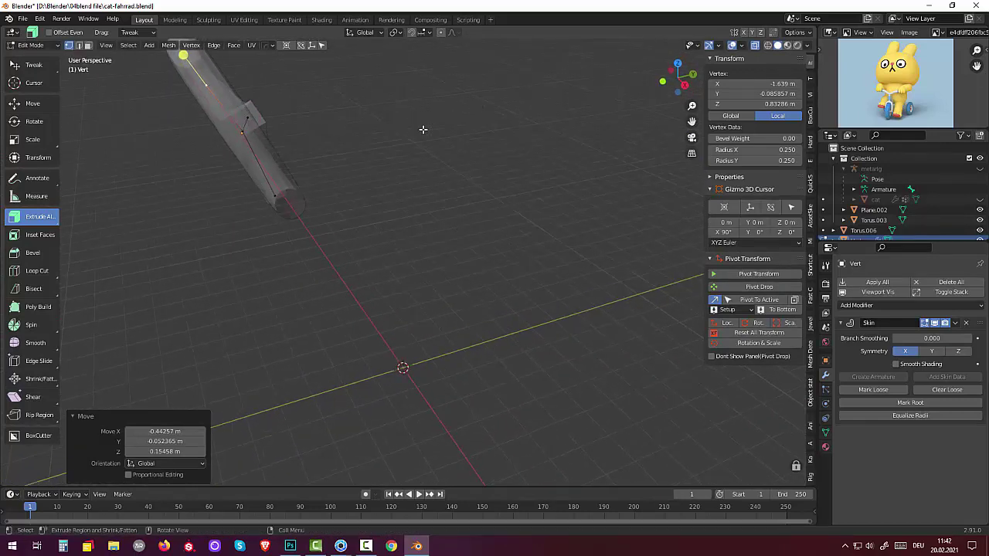
pyautogui.click(241, 134)
pyautogui.scroll(-2, 281, 159)
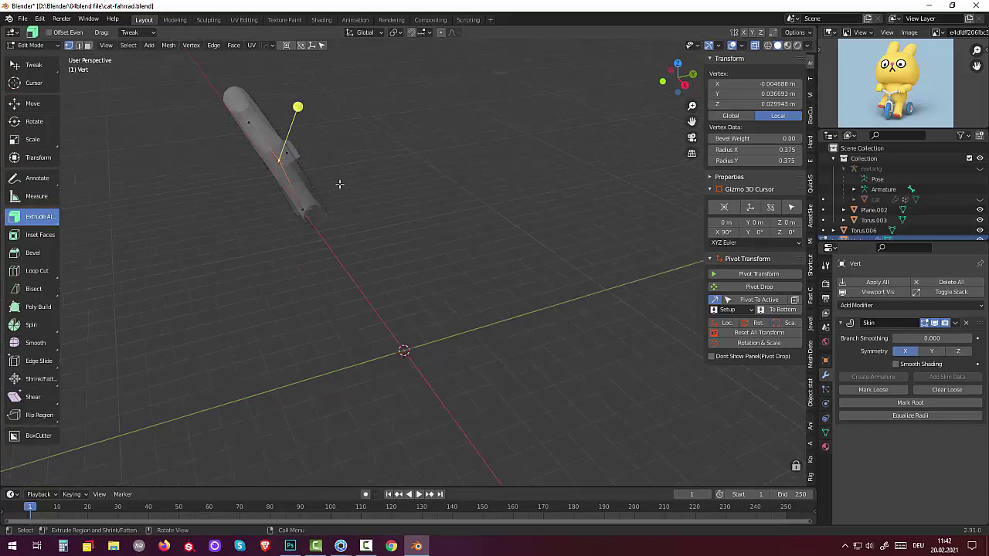
pyautogui.scroll(-2, 320, 172)
pyautogui.moveTo(320, 171); pyautogui.dragTo(307, 155, button='middle')
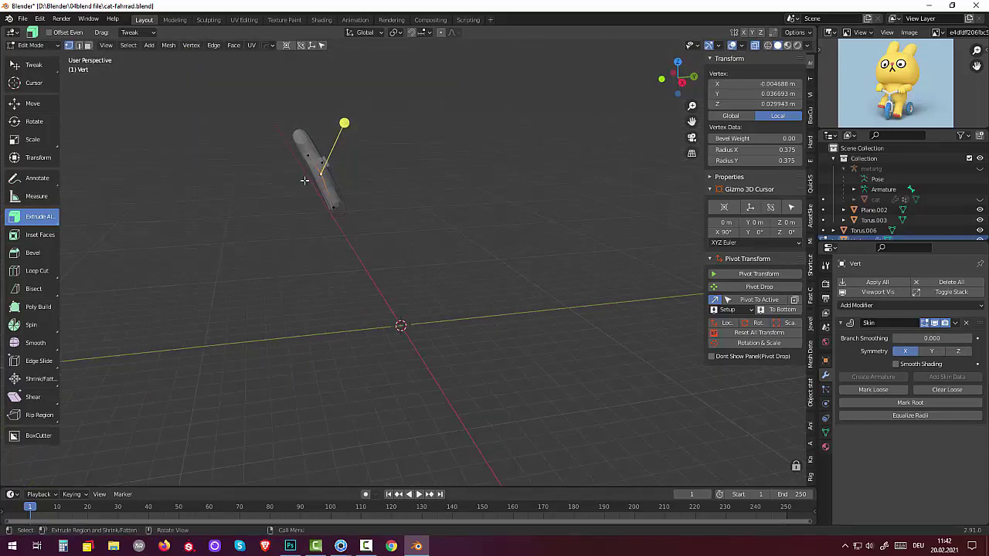
pyautogui.keyDown('alt'); pyautogui.moveTo(304, 177); pyautogui.dragTo(236, 116, button='middle'); pyautogui.keyUp('alt')
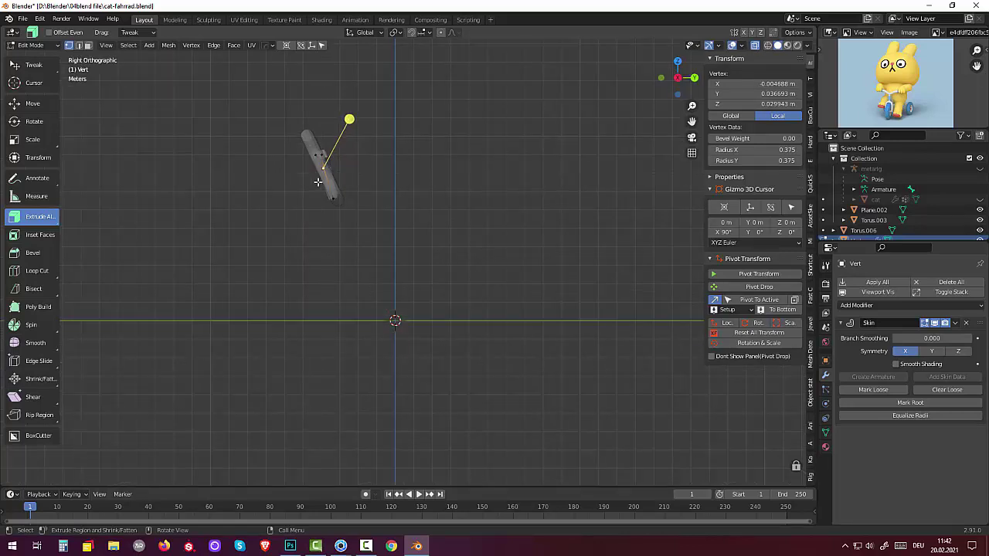
pyautogui.moveTo(317, 182); pyautogui.dragTo(167, 227)
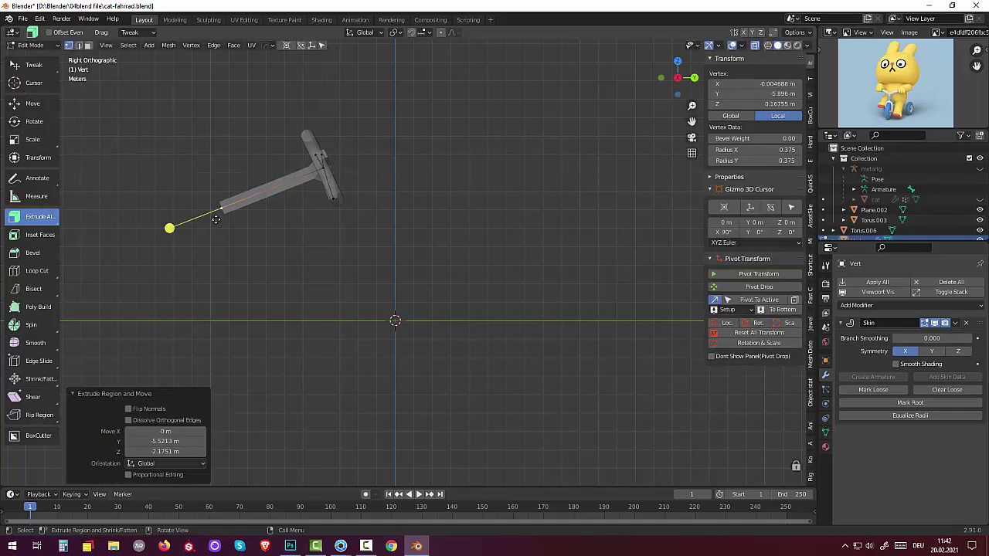
pyautogui.hotkey('ctrl', 'z')
pyautogui.moveTo(335, 223)
pyautogui.mouseDown(button='middle')
pyautogui.moveTo(468, 223)
pyautogui.moveTo(456, 223)
pyautogui.mouseUp(button='middle')
pyautogui.scroll(2, 455, 197)
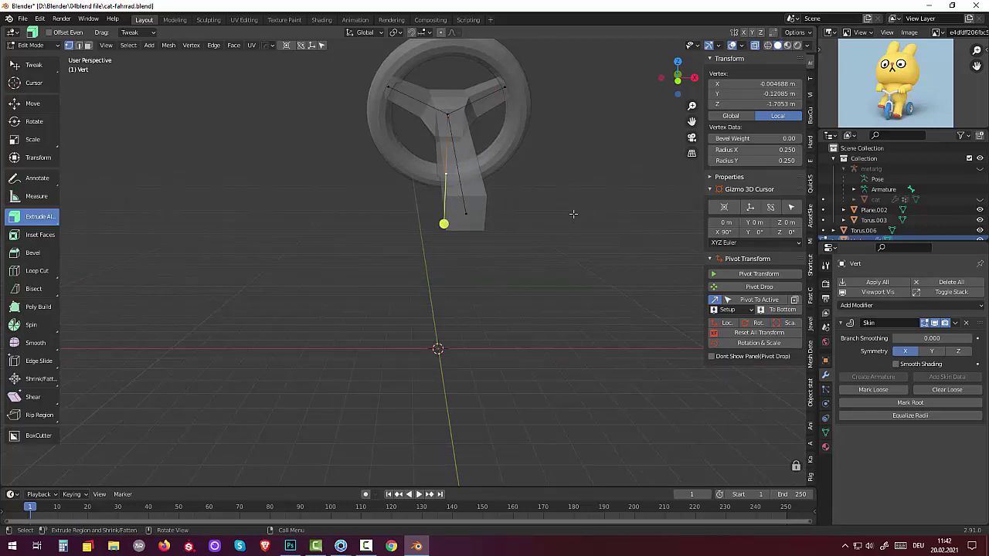
# Turn off X-ray so the wheel mesh displays solid instead of see-through.
pyautogui.click(755, 46)
pyautogui.scroll(2, 588, 140)
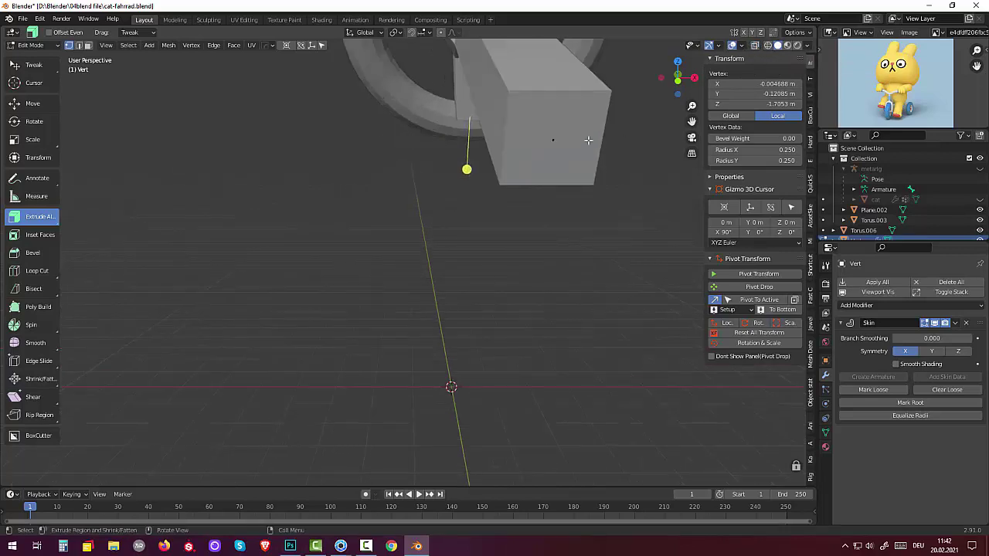
pyautogui.scroll(-2, 588, 139)
pyautogui.moveTo(589, 137)
pyautogui.mouseDown(button='middle')
pyautogui.moveTo(574, 132)
pyautogui.moveTo(585, 130)
pyautogui.moveTo(585, 156)
pyautogui.moveTo(582, 147)
pyautogui.mouseUp(button='middle')
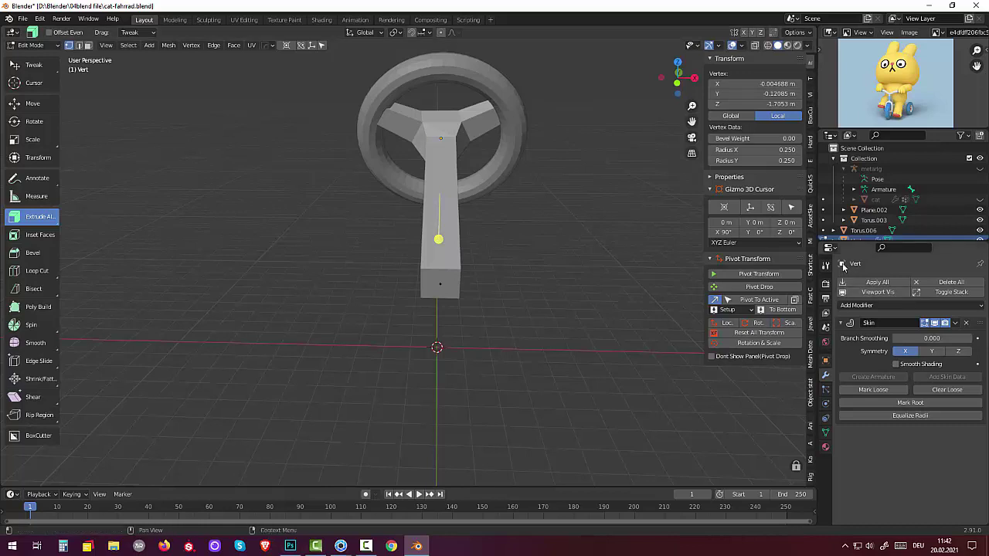
# Add a Subdivision Surface modifier below the Skin modifier to round the column and spokes.
pyautogui.click(859, 307)
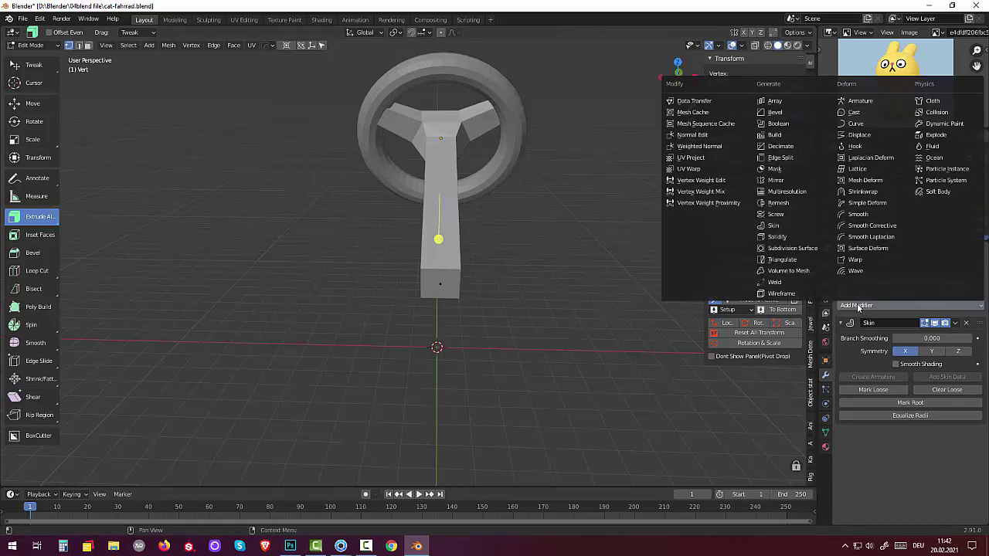
pyautogui.click(791, 248)
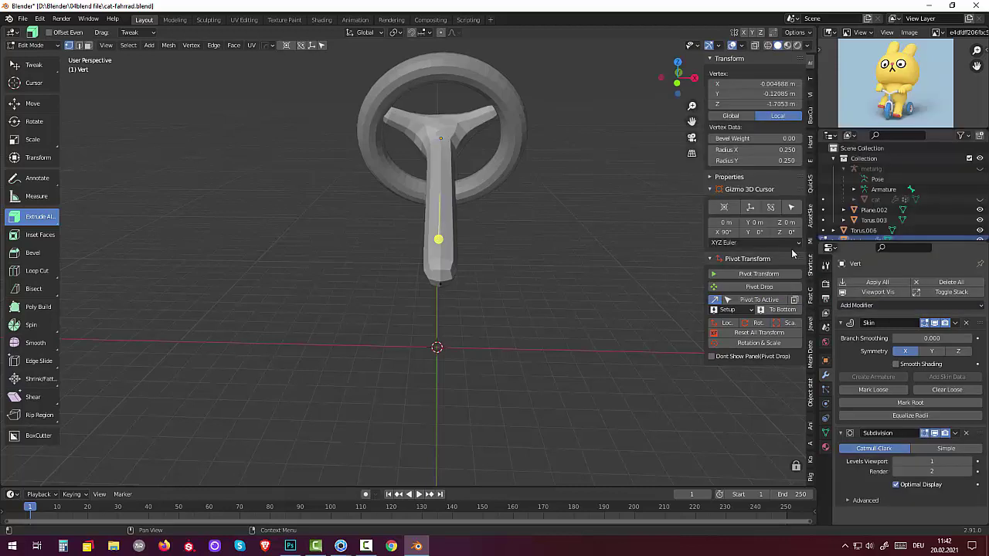
pyautogui.moveTo(693, 265)
pyautogui.mouseDown(button='middle')
pyautogui.moveTo(635, 299)
pyautogui.moveTo(564, 286)
pyautogui.moveTo(574, 295)
pyautogui.moveTo(647, 295)
pyautogui.mouseUp(button='middle')
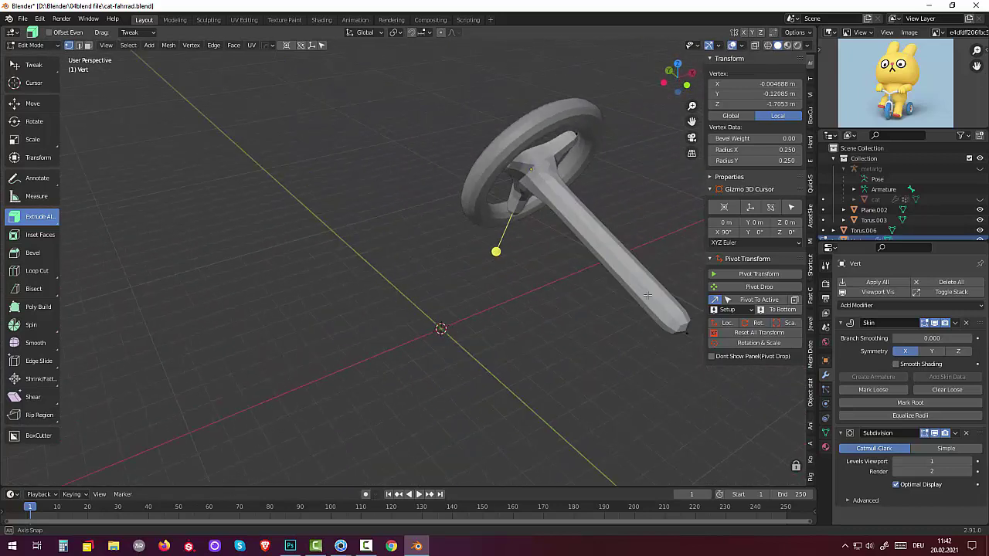
pyautogui.click(599, 264)
# Switch between Object and Edit Mode, finishing in Object Mode.
pyautogui.click(42, 47)
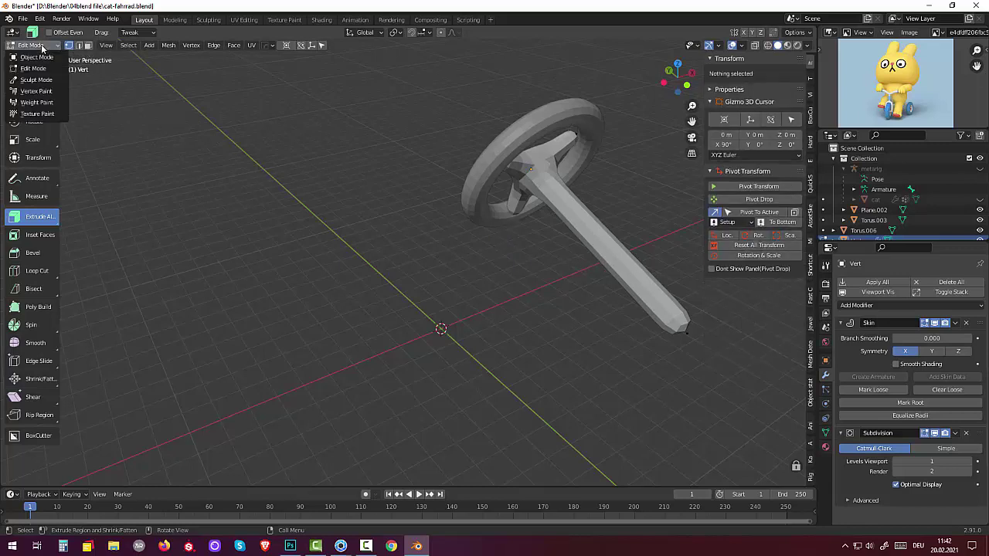
pyautogui.click(37, 57)
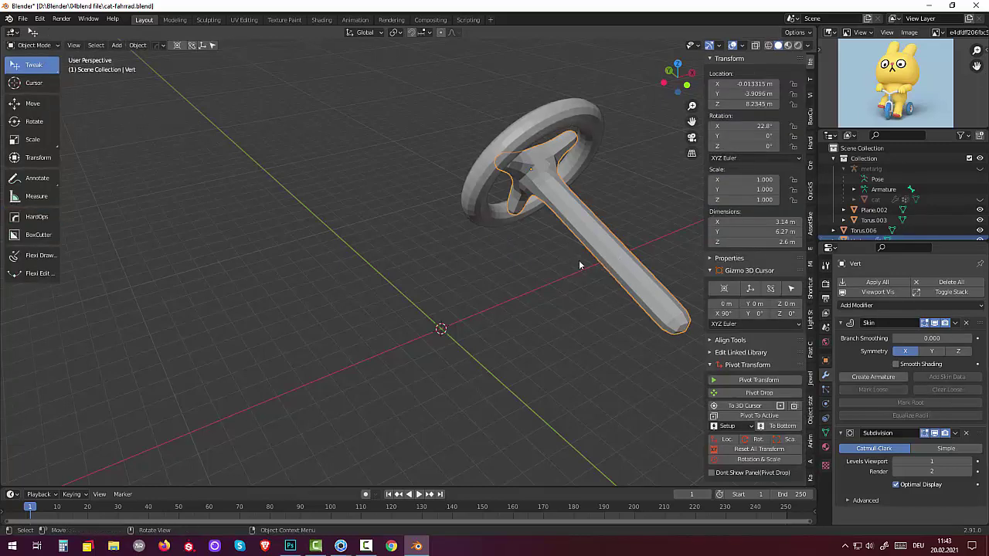
pyautogui.moveTo(578, 260); pyautogui.dragTo(326, 215, button='middle')
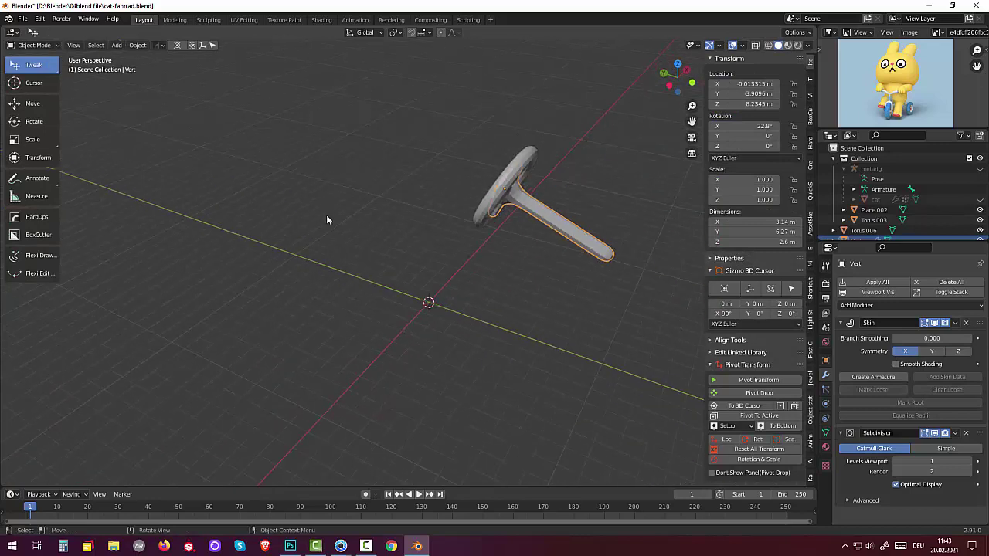
pyautogui.click(34, 45)
pyautogui.click(34, 69)
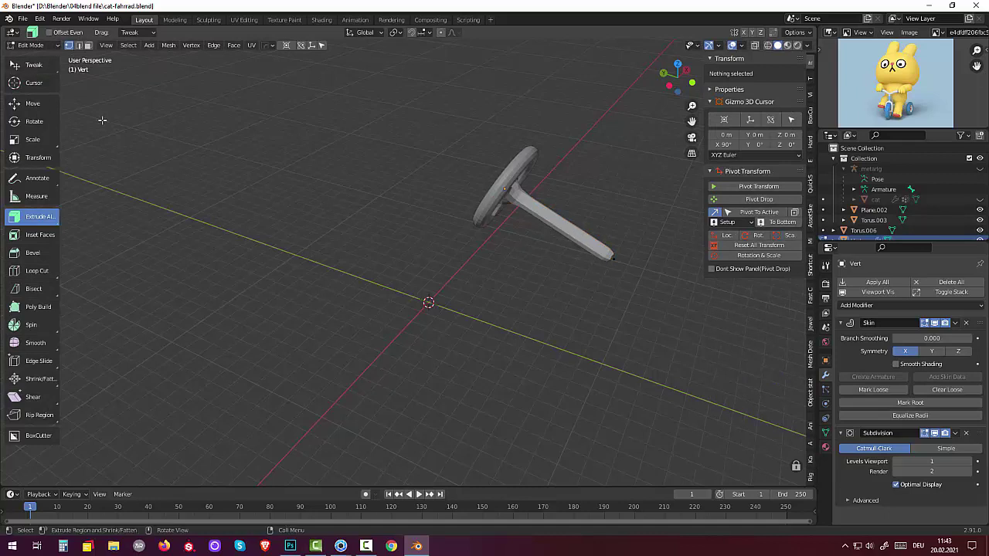
pyautogui.click(34, 44)
pyautogui.click(31, 58)
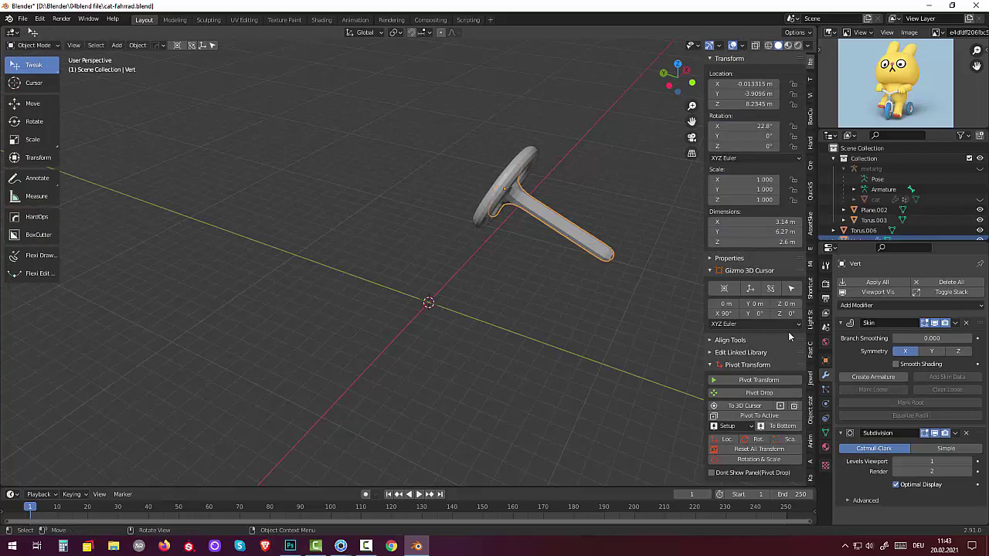
# Apply the Skin modifier, leaving only Subdivision Surface in the stack.
pyautogui.click(954, 323)
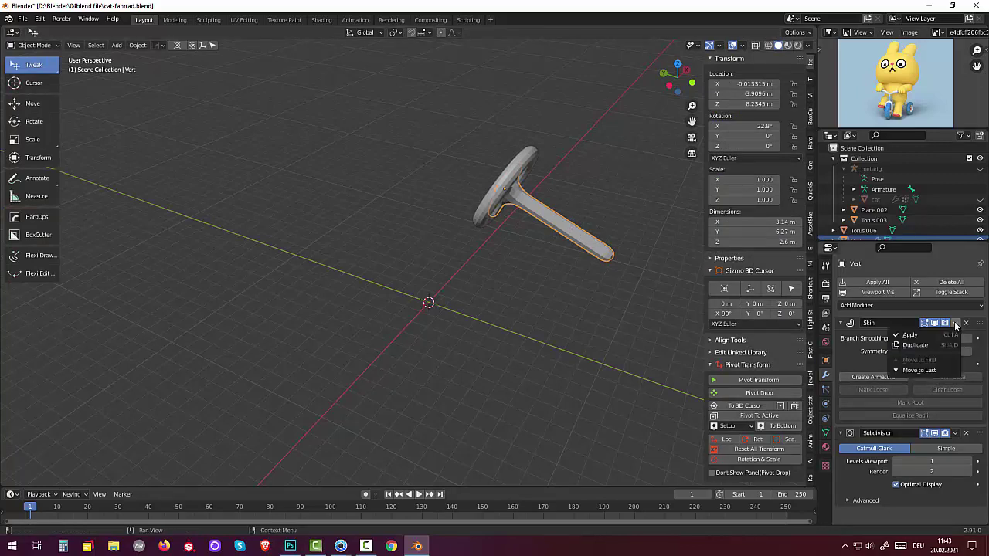
pyautogui.click(923, 335)
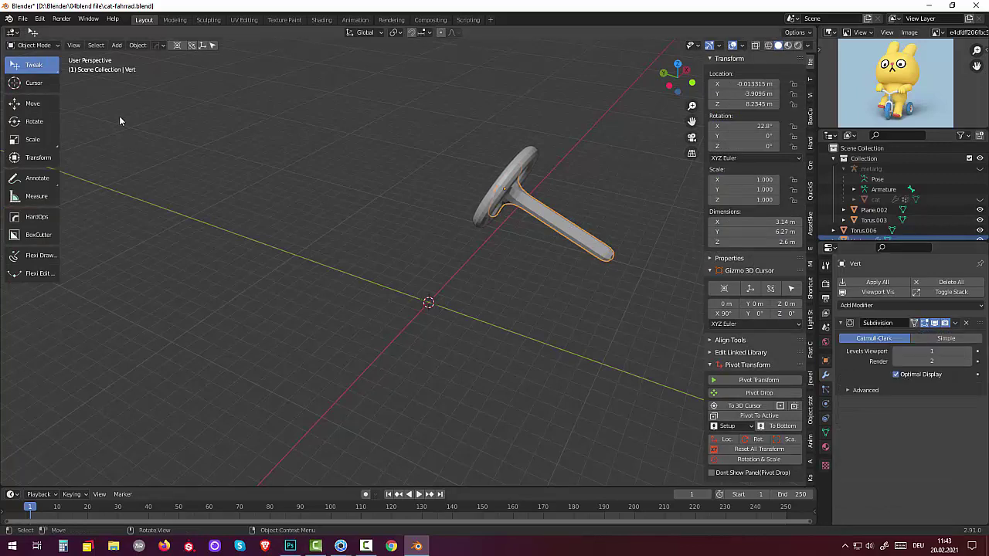
pyautogui.click(74, 45)
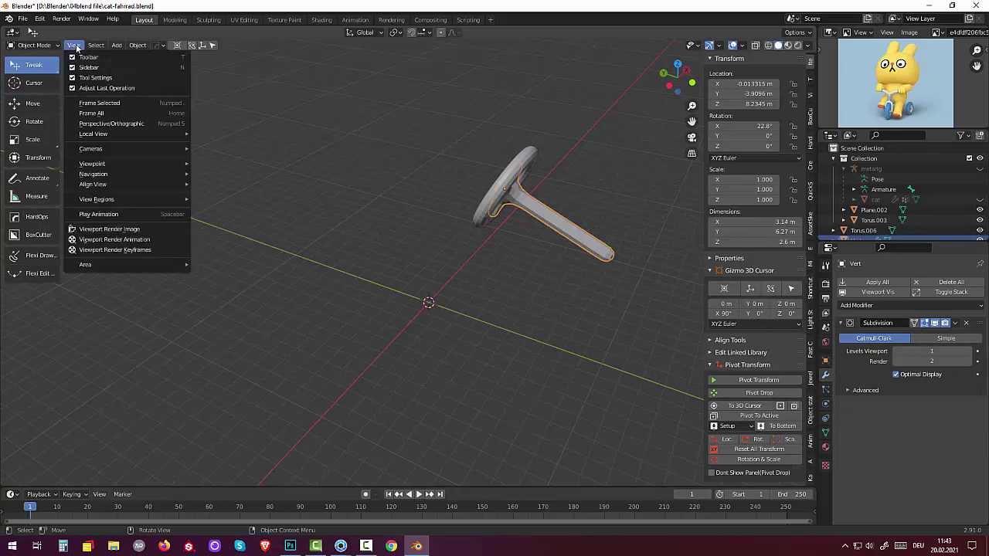
pyautogui.click(34, 45)
# In Edit Mode, select the column's end vertices and switch to edge select.
pyautogui.click(33, 69)
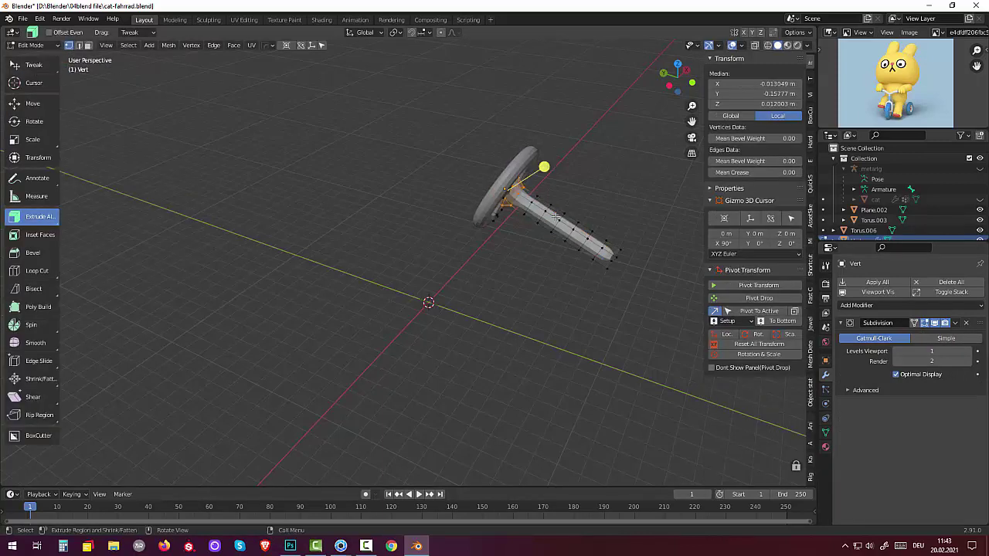
pyautogui.moveTo(556, 216)
pyautogui.mouseDown(button='middle')
pyautogui.moveTo(648, 216)
pyautogui.moveTo(610, 216)
pyautogui.moveTo(615, 235)
pyautogui.moveTo(528, 214)
pyautogui.moveTo(471, 235)
pyautogui.mouseUp(button='middle')
pyautogui.click(610, 207)
pyautogui.click(471, 190)
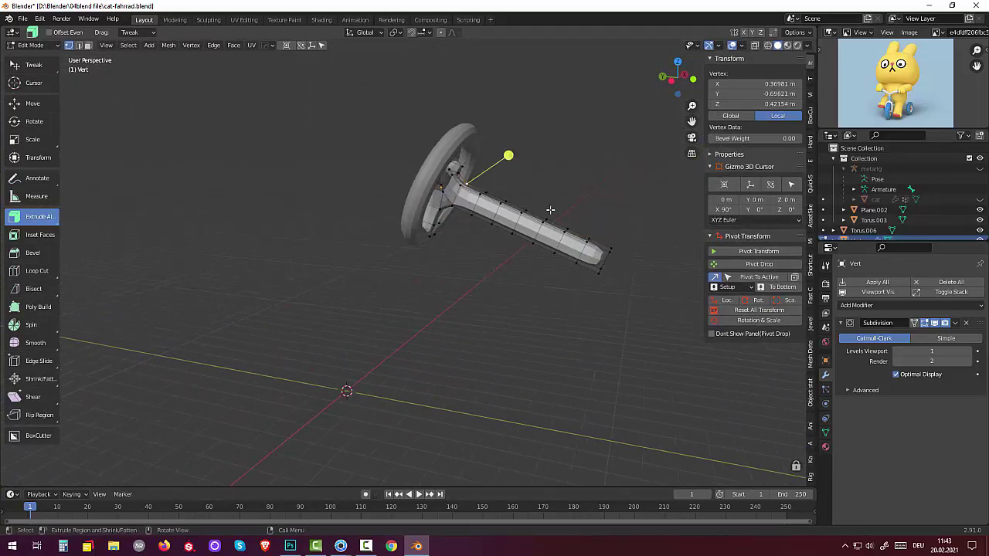
pyautogui.click(78, 44)
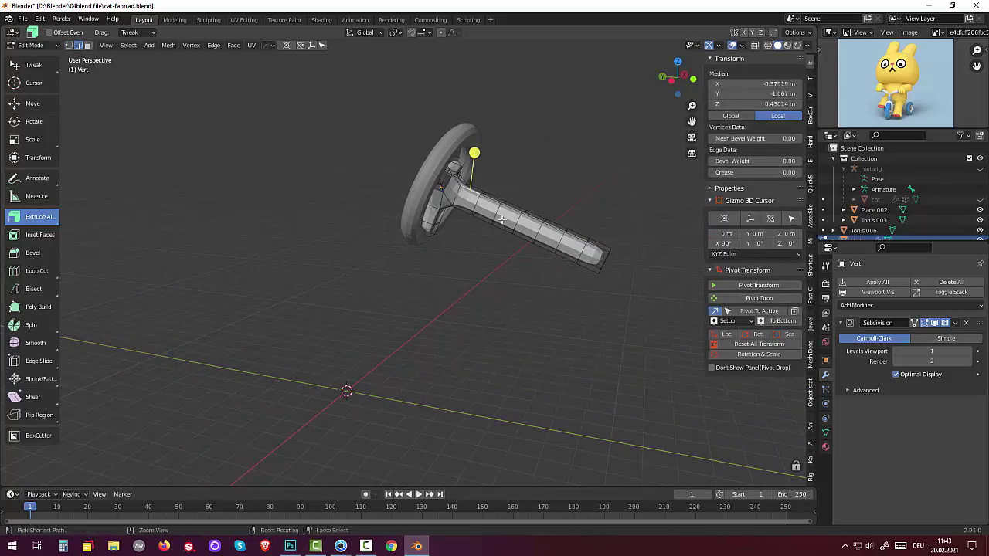
# Add a loop cut across the spoke arm.
pyautogui.hotkey('ctrl', 'r')
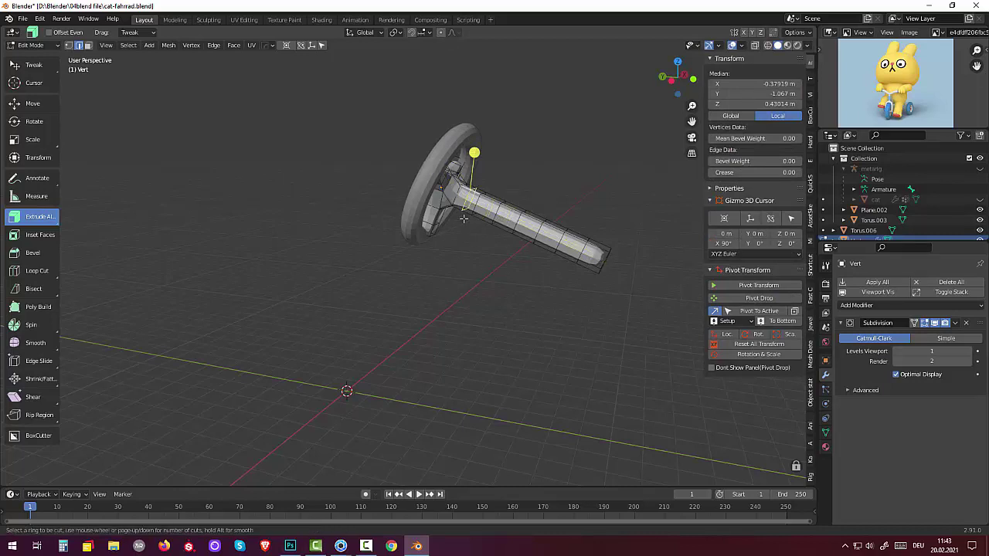
pyautogui.click(460, 217)
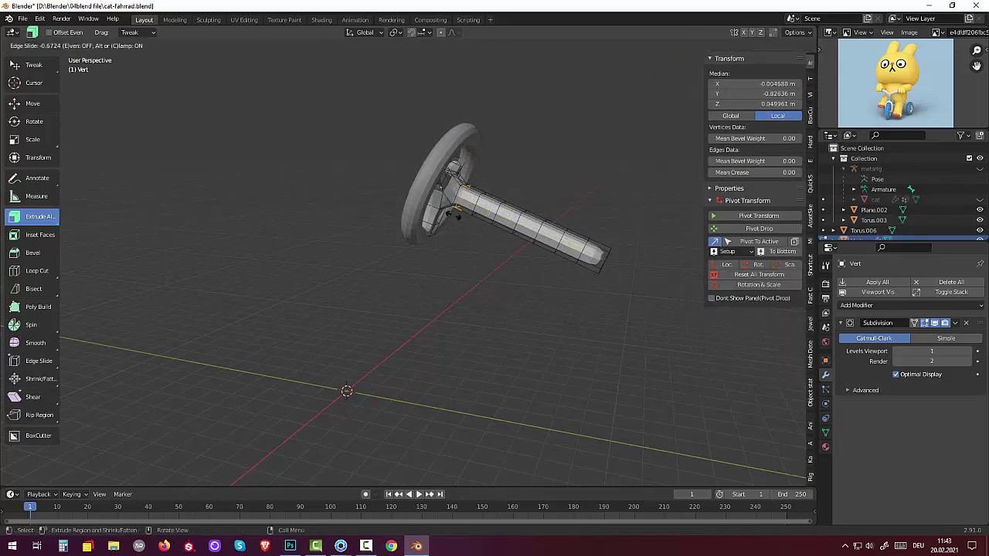
pyautogui.click(455, 216)
pyautogui.moveTo(457, 182); pyautogui.dragTo(460, 188)
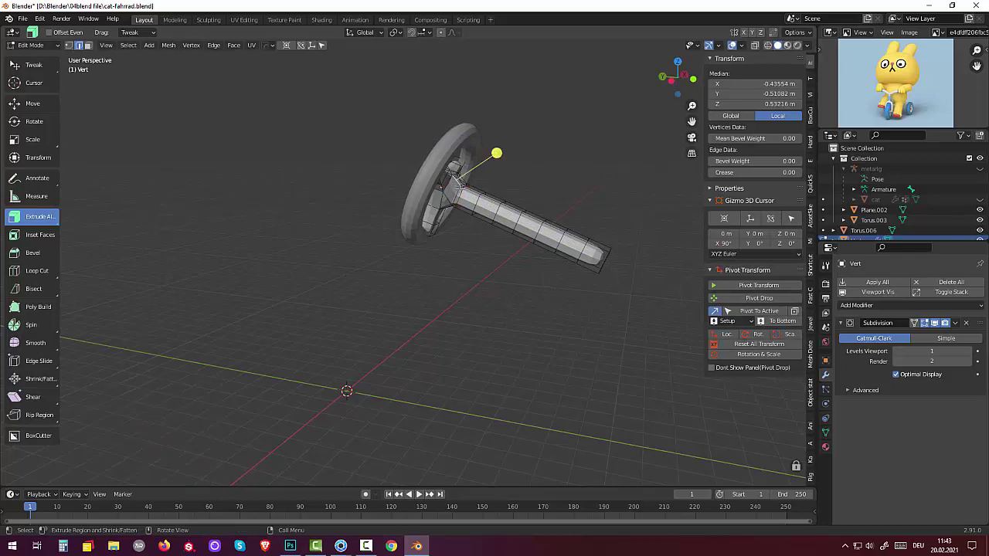
# Add loop cuts along the column near the hub and near its end, sliding to 0.309.
pyautogui.hotkey('ctrl', 'r')
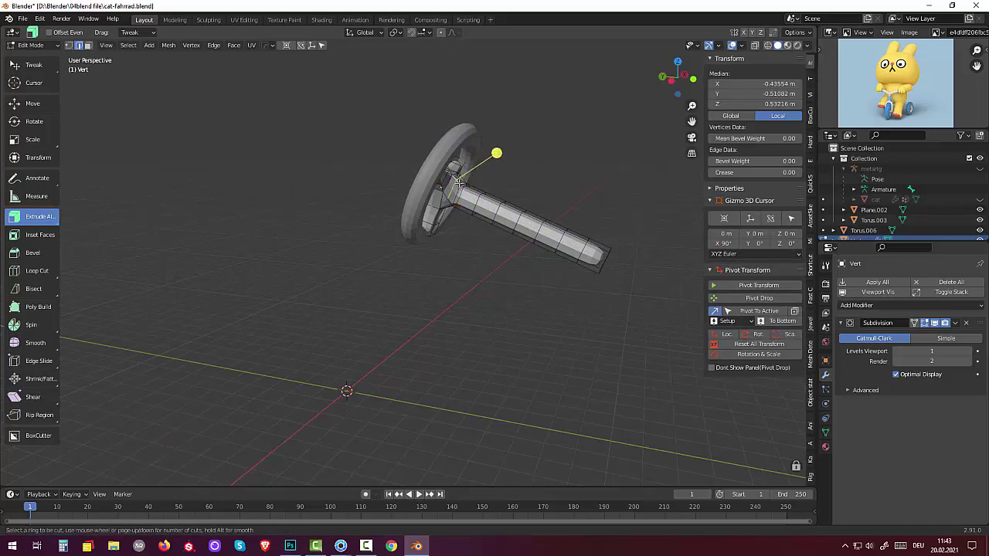
pyautogui.click(457, 183)
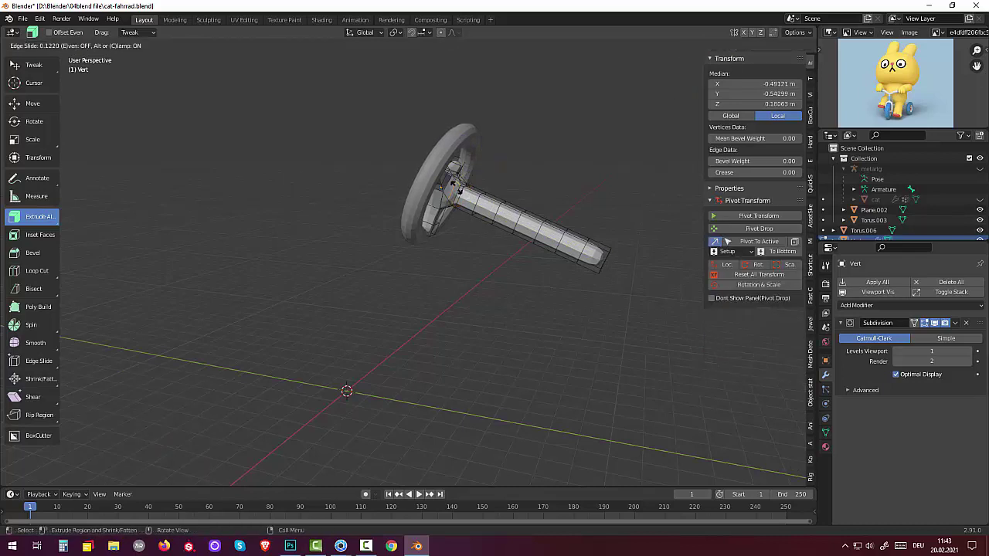
pyautogui.click(479, 208)
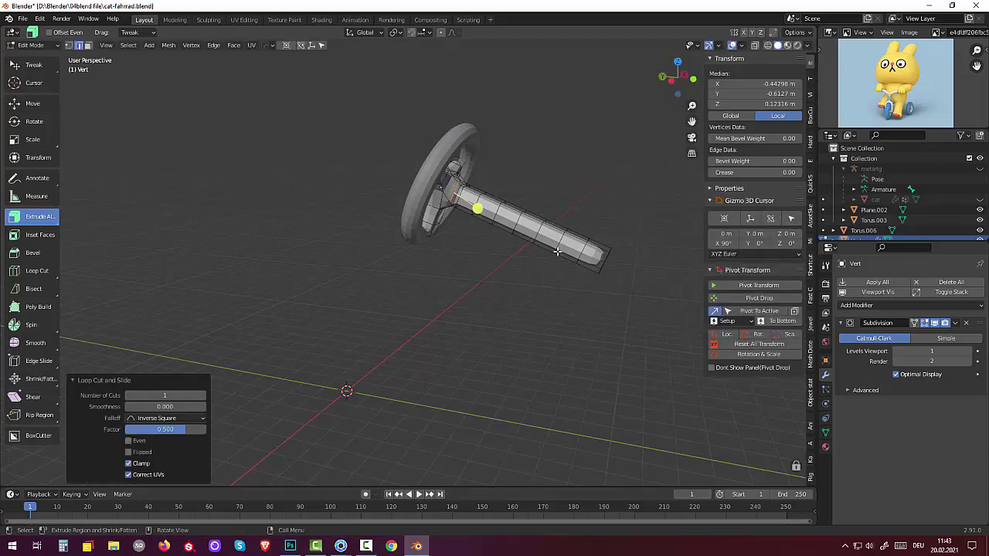
pyautogui.click(598, 248)
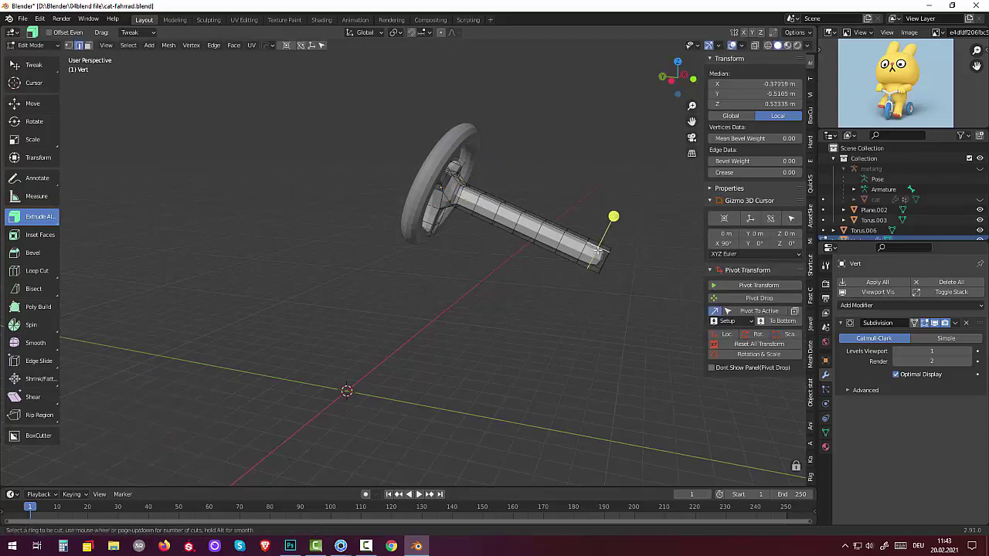
pyautogui.press('g')
pyautogui.press('g')
pyautogui.click(597, 249)
pyautogui.moveTo(598, 249)
pyautogui.mouseDown(button='middle')
pyautogui.moveTo(494, 203)
pyautogui.moveTo(403, 272)
pyautogui.moveTo(329, 275)
pyautogui.moveTo(264, 260)
pyautogui.moveTo(278, 276)
pyautogui.mouseUp(button='middle')
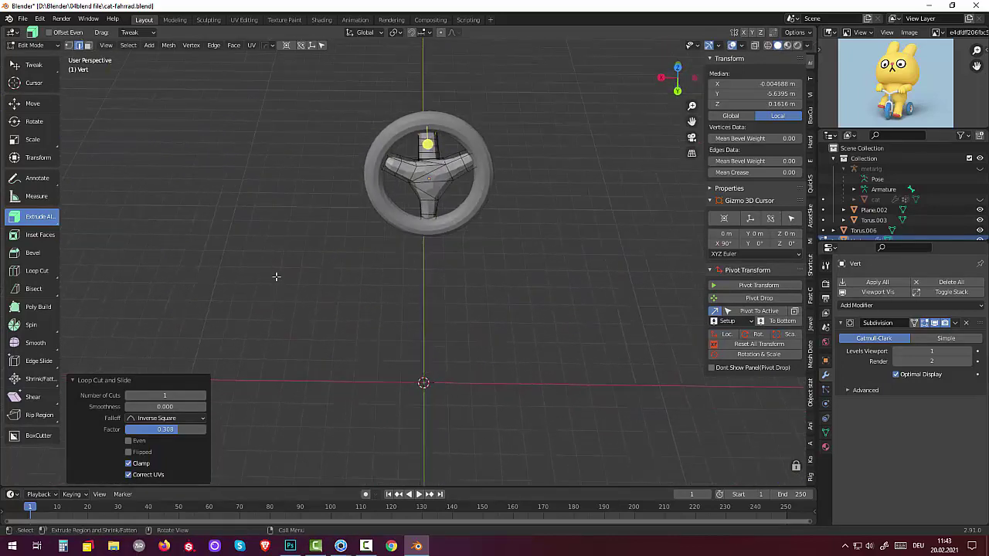
# Slide vertices on the upper left and right spokes toward the hub centre.
pyautogui.scroll(2, 329, 247)
pyautogui.scroll(2, 332, 236)
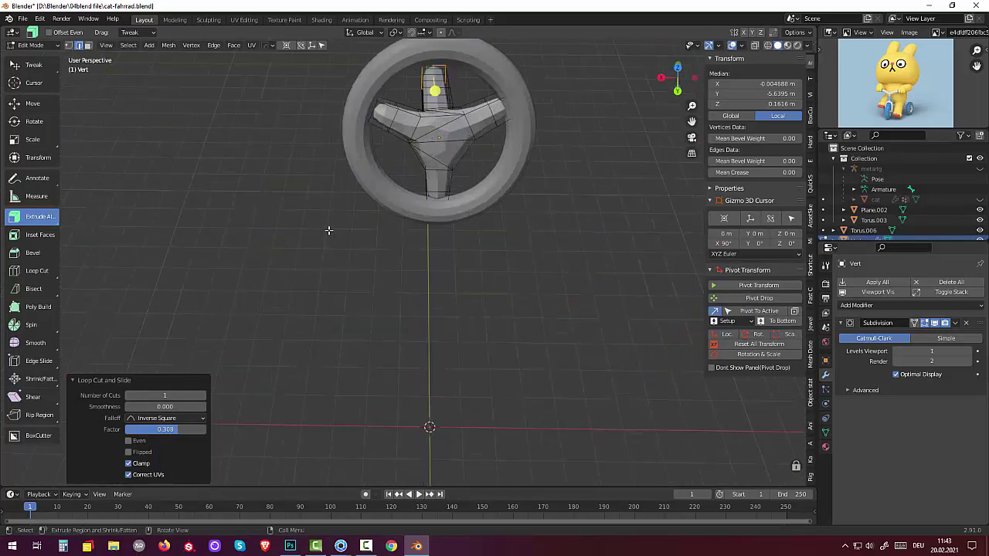
pyautogui.click(381, 104)
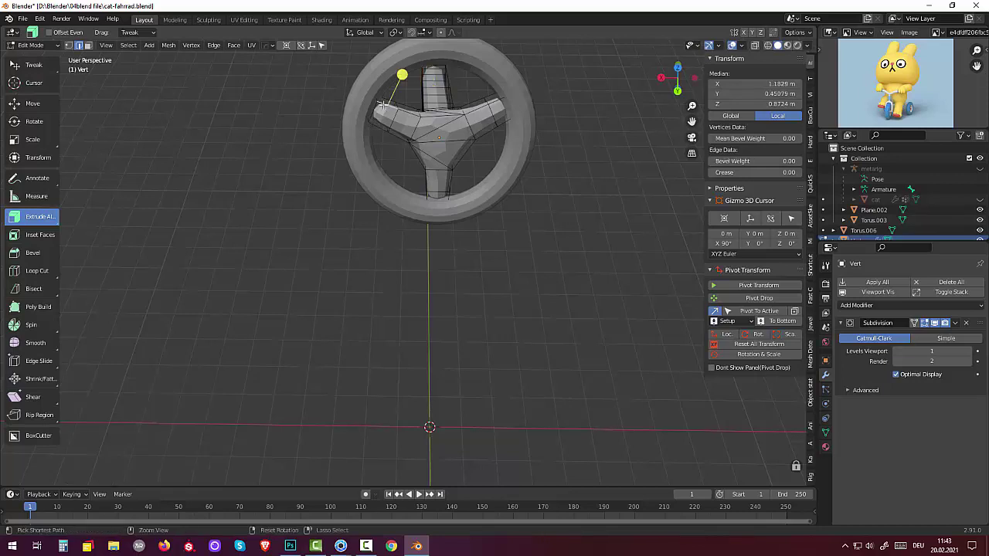
pyautogui.press('g')
pyautogui.press('g')
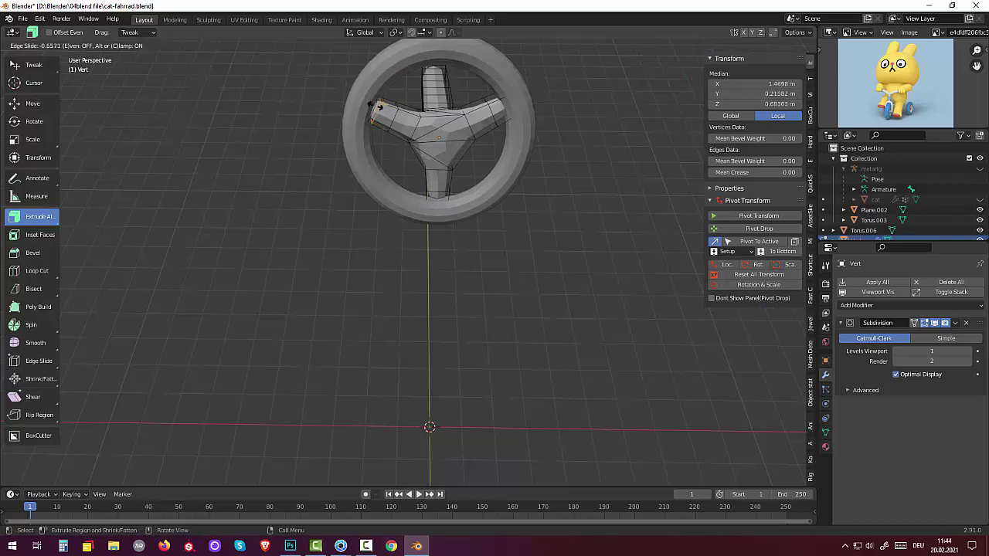
pyautogui.click(379, 106)
pyautogui.click(495, 102)
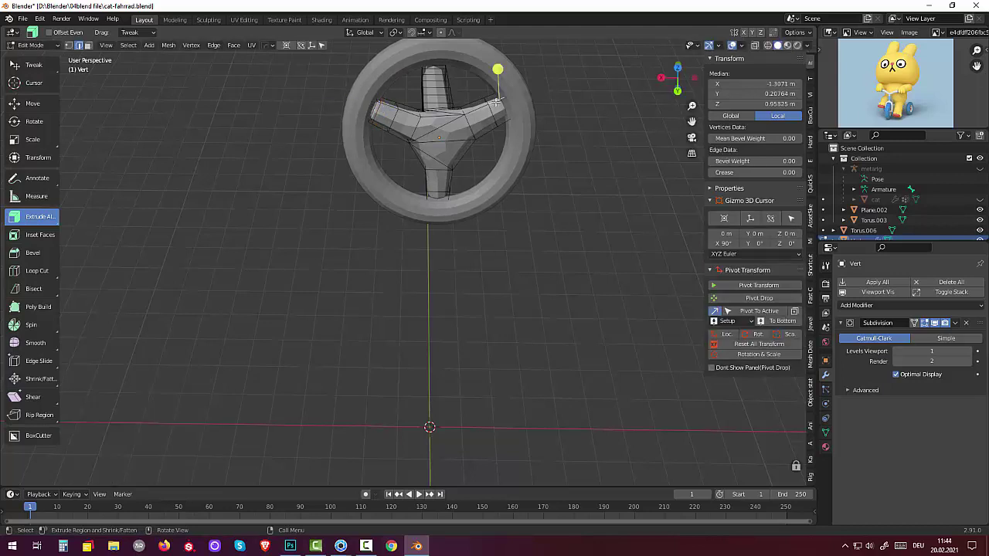
pyautogui.press('g')
pyautogui.press('g')
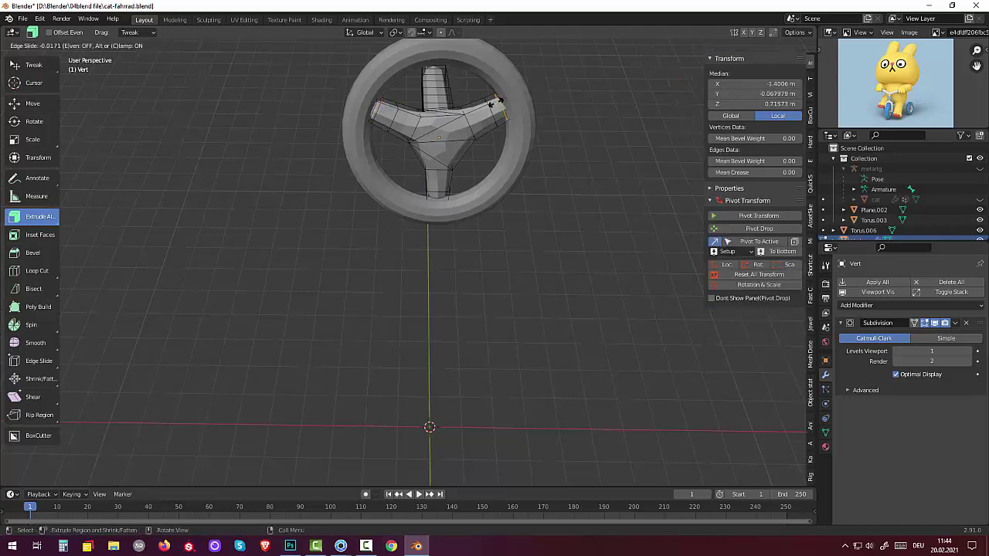
pyautogui.click(469, 189)
# Add edge loops across the bottom spoke and the left spoke.
pyautogui.click(448, 196)
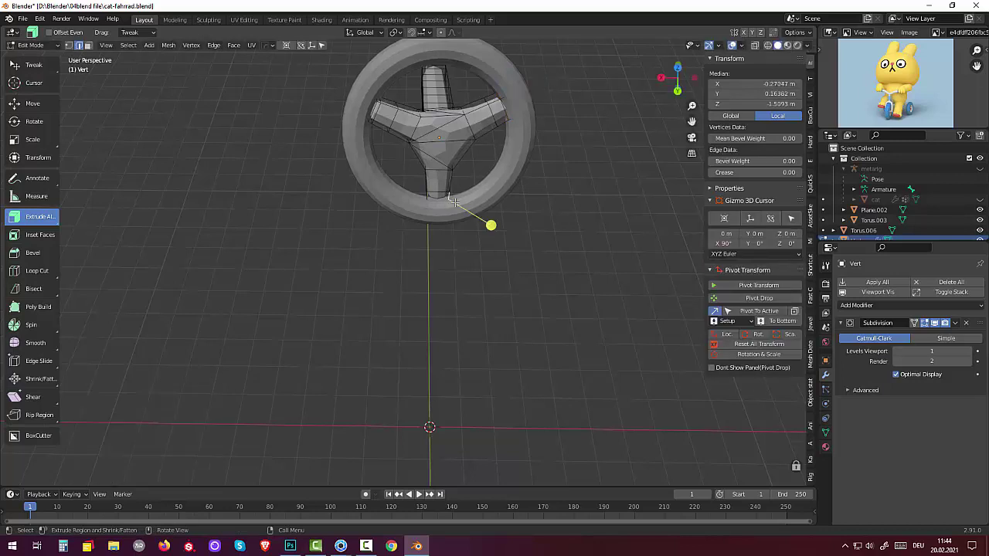
pyautogui.press('ctrl')
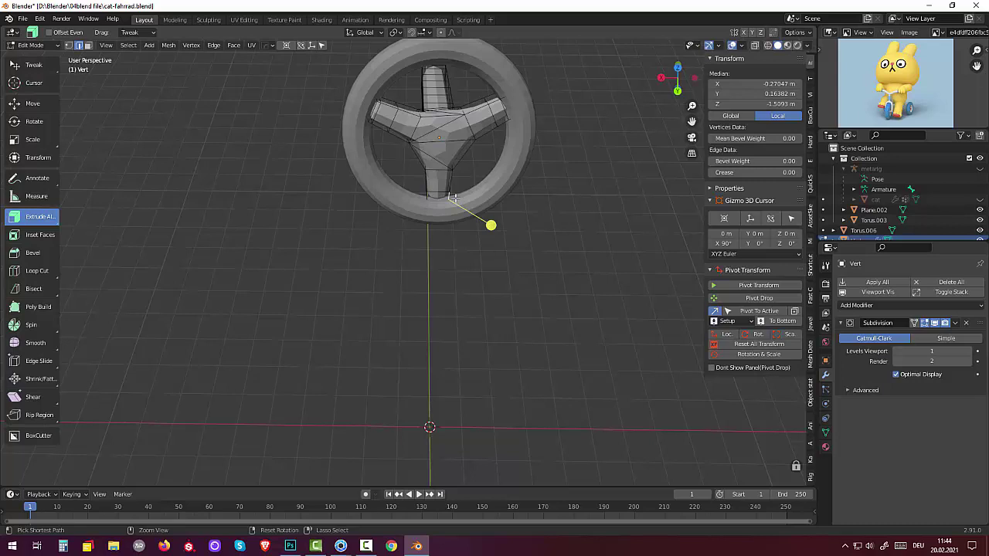
pyautogui.hotkey('ctrl', 'r')
pyautogui.click(456, 197)
pyautogui.click(457, 196)
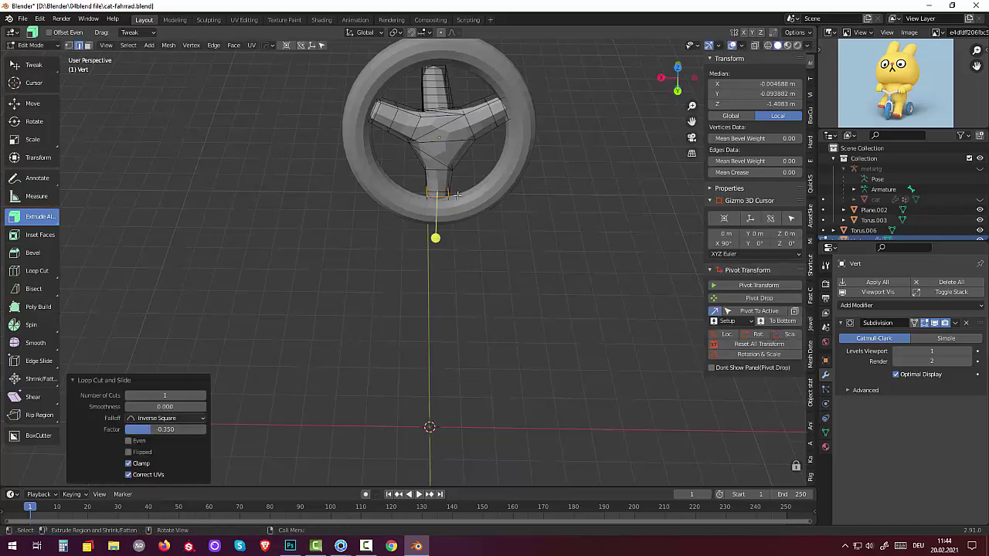
pyautogui.click(457, 196)
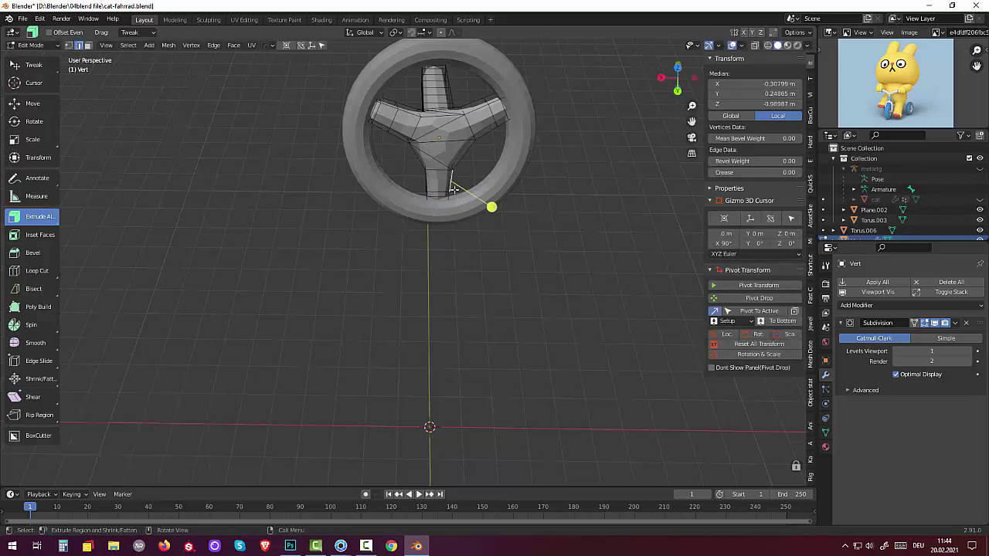
pyautogui.click(417, 114)
pyautogui.hotkey('ctrl', 'r')
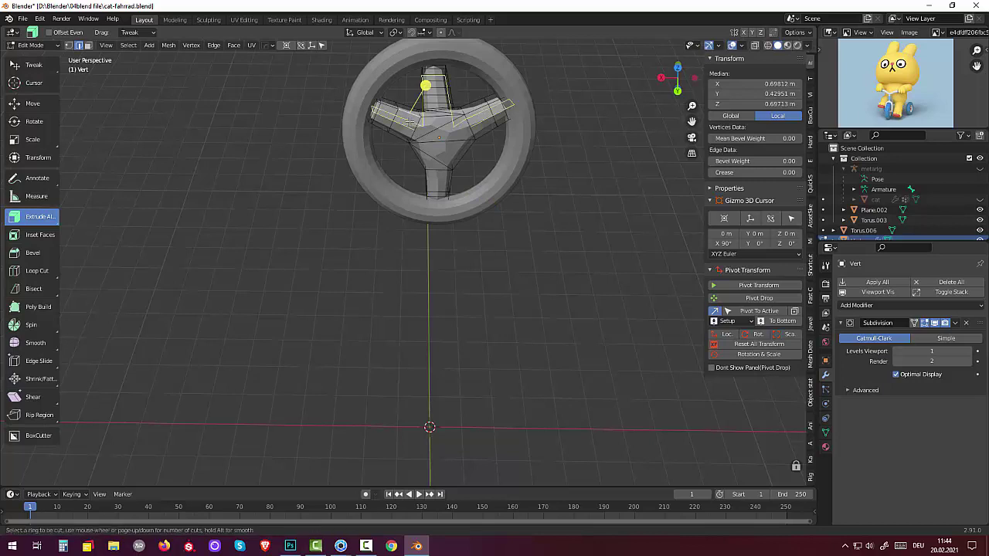
pyautogui.click(416, 110)
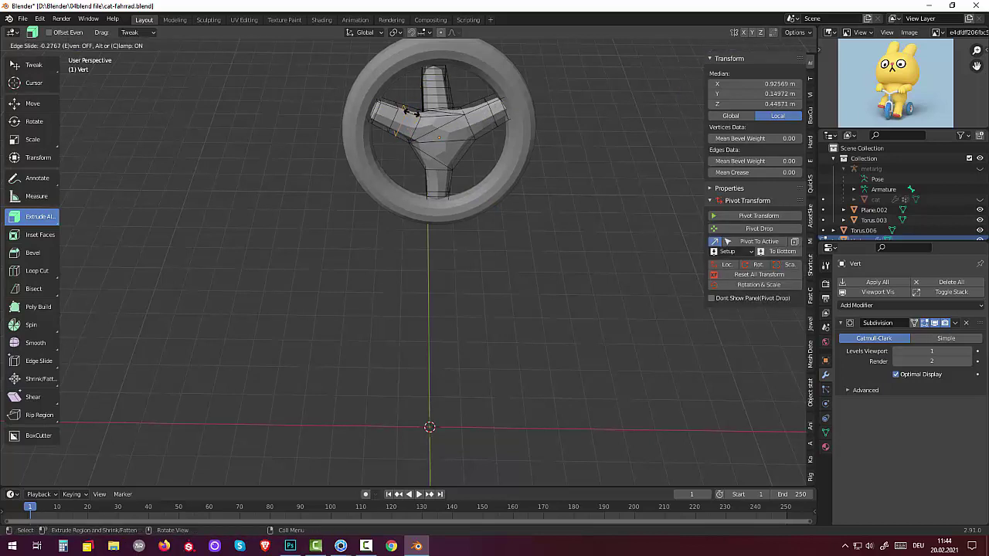
pyautogui.click(416, 112)
pyautogui.click(530, 224)
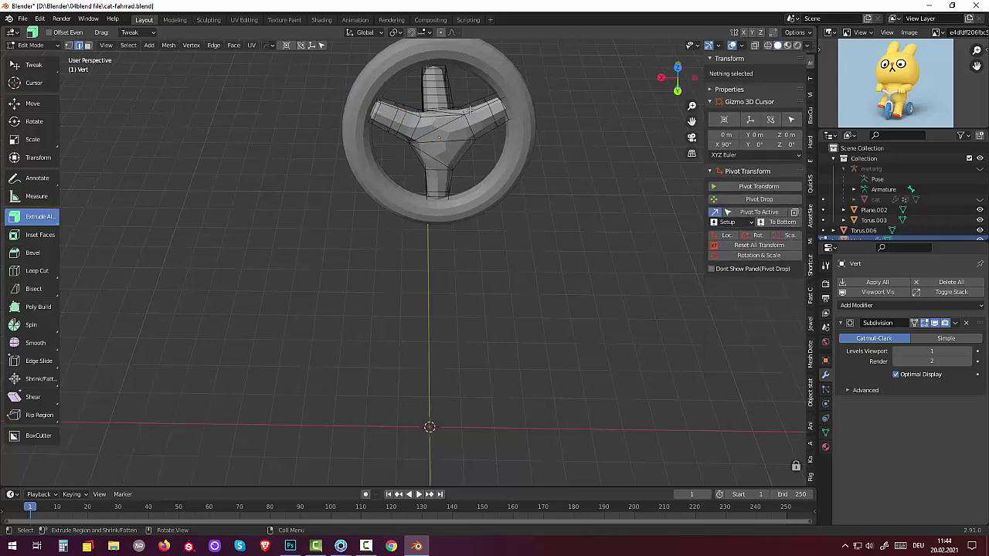
# Add a centred loop cut on the right spoke.
pyautogui.moveTo(489, 118); pyautogui.dragTo(481, 106, button='middle')
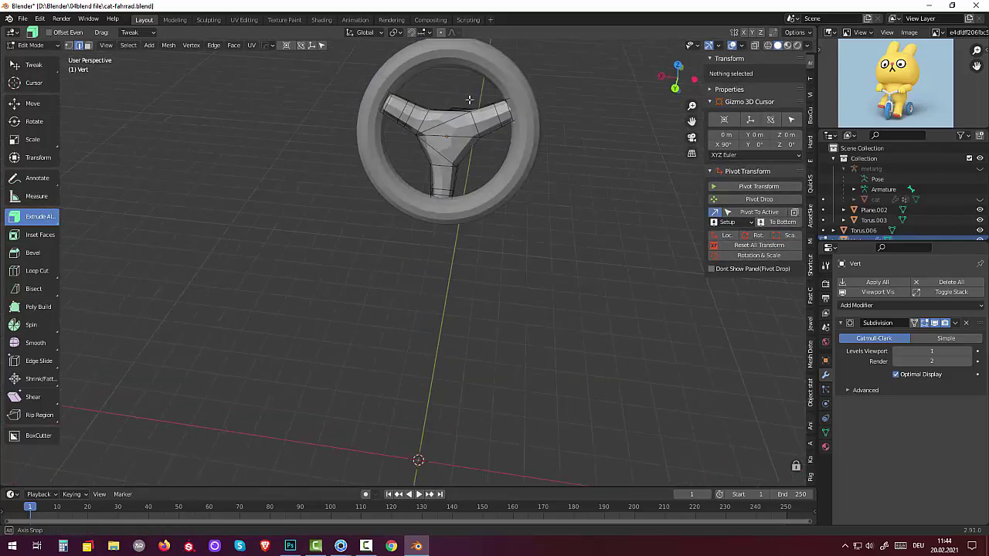
pyautogui.press('a')
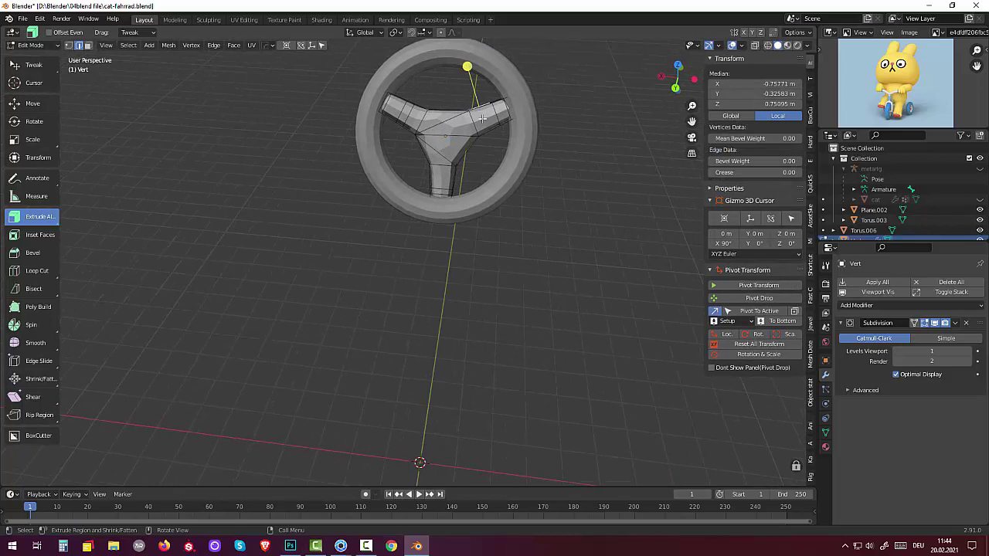
pyautogui.hotkey('ctrl', 'r')
pyautogui.click(480, 112)
pyautogui.rightClick(479, 110)
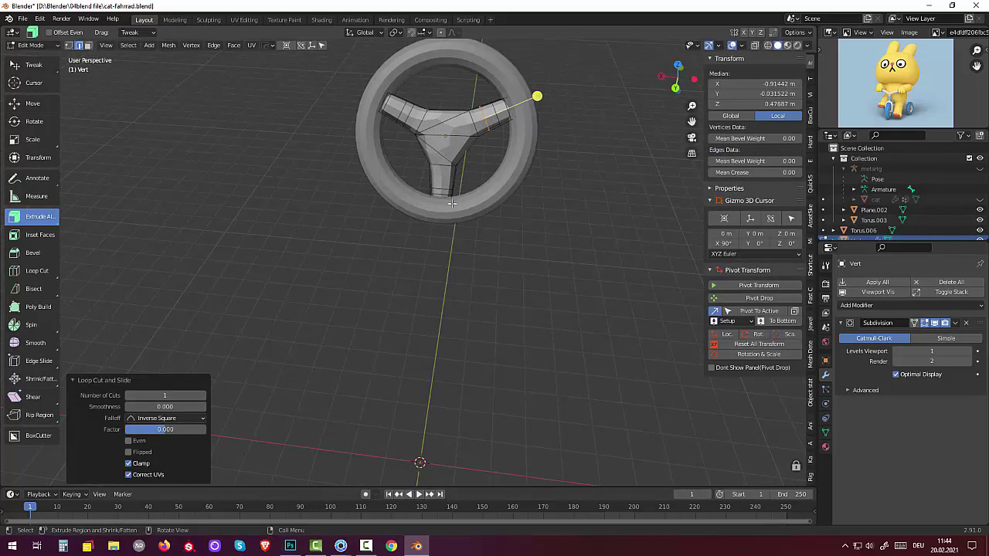
# Set Subdivision viewport levels to 2 and subdivide an edge on the right spoke.
pyautogui.moveTo(557, 237); pyautogui.dragTo(578, 240, button='middle')
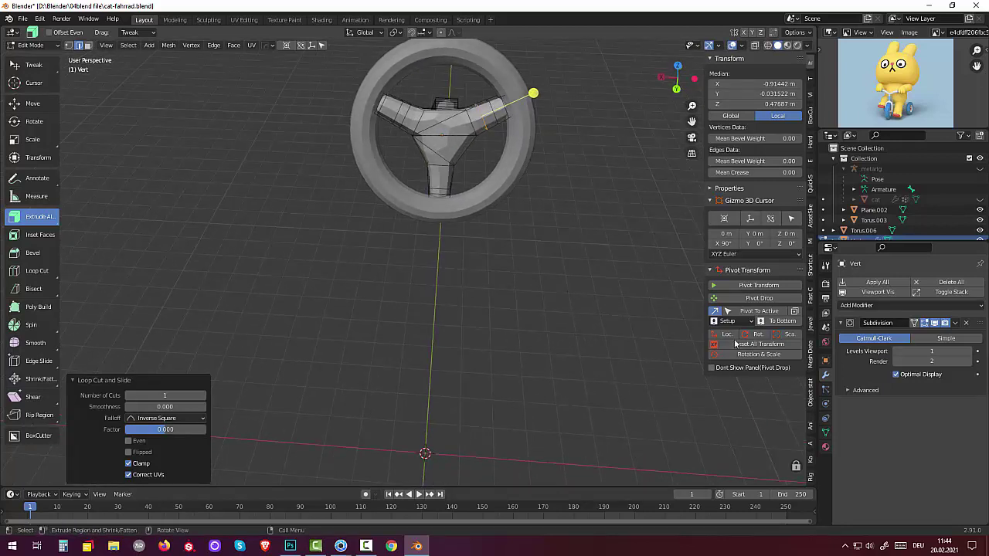
pyautogui.click(968, 352)
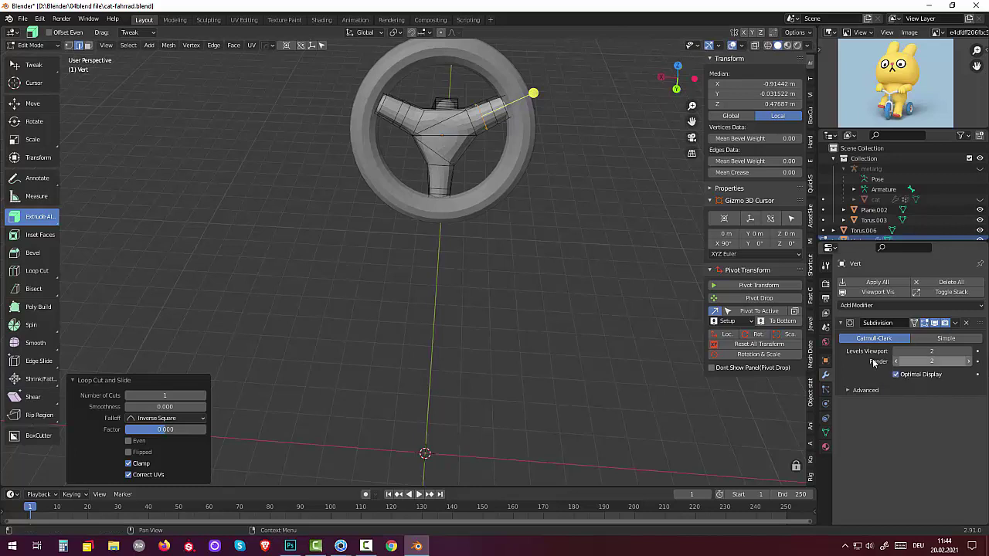
pyautogui.rightClick(441, 134)
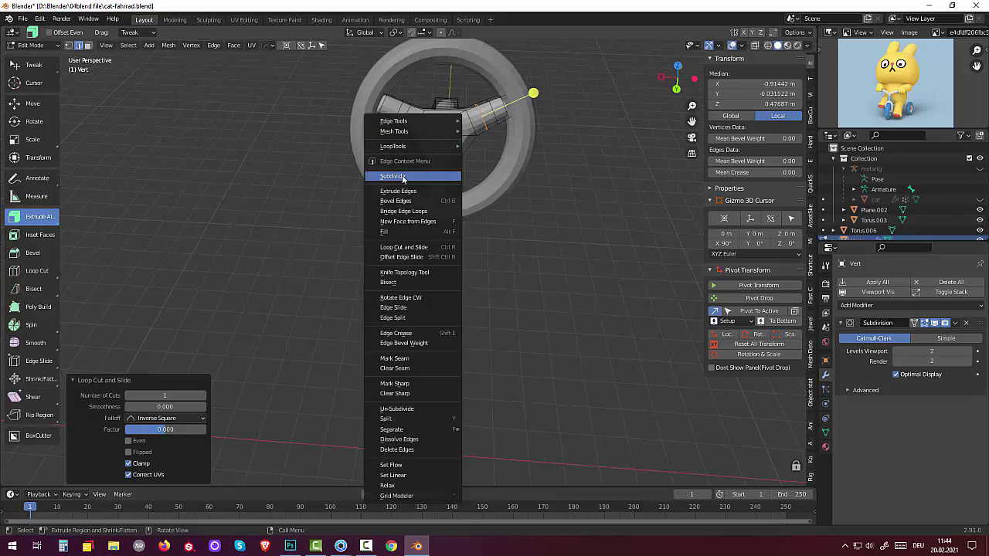
pyautogui.click(402, 177)
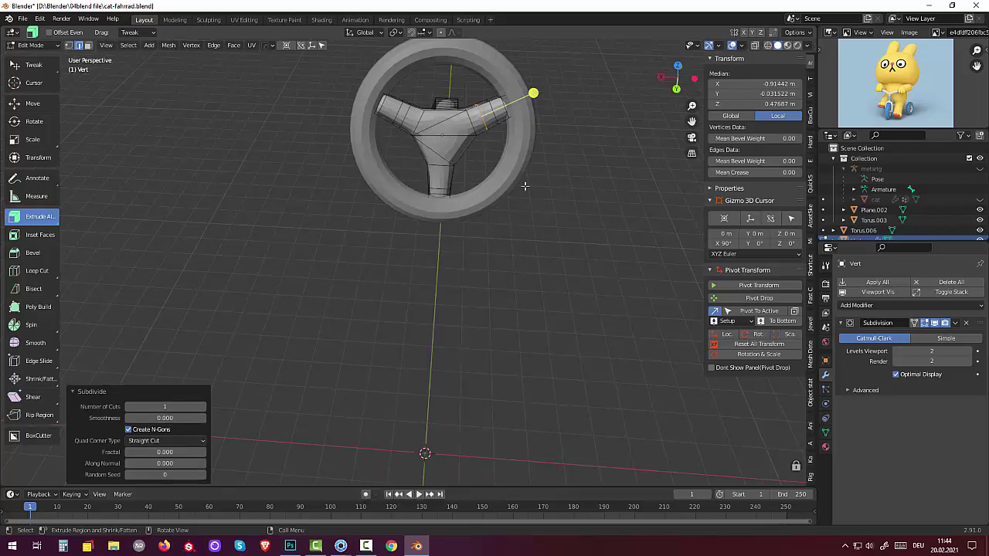
pyautogui.hotkey('ctrl', 'z')
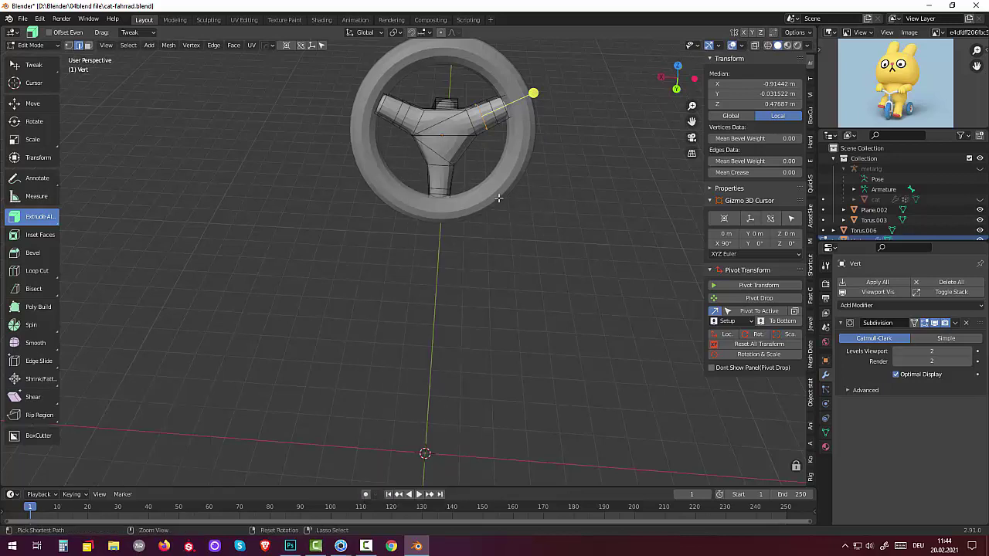
# In Object Mode, apply Shade Smooth to the steering wheel.
pyautogui.click(47, 46)
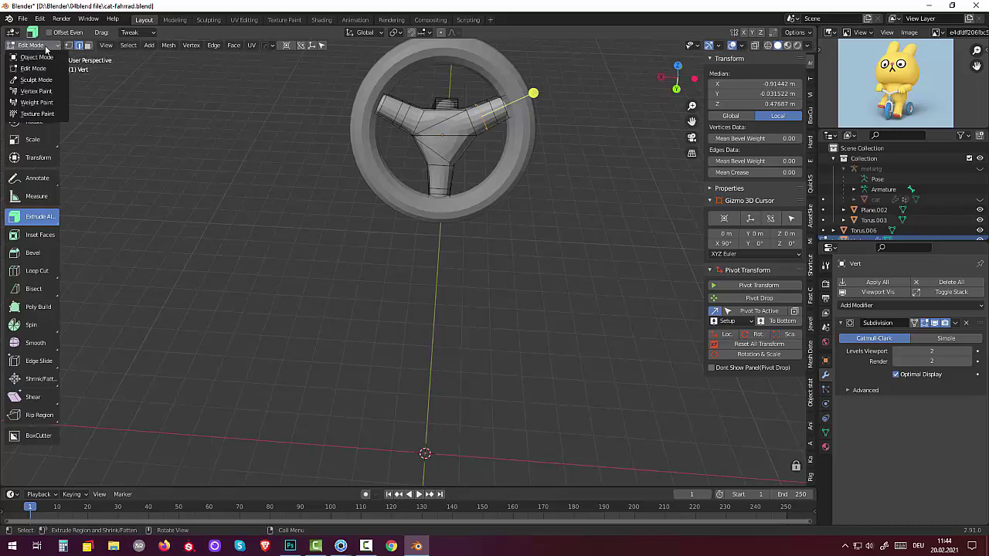
pyautogui.click(41, 59)
pyautogui.rightClick(447, 127)
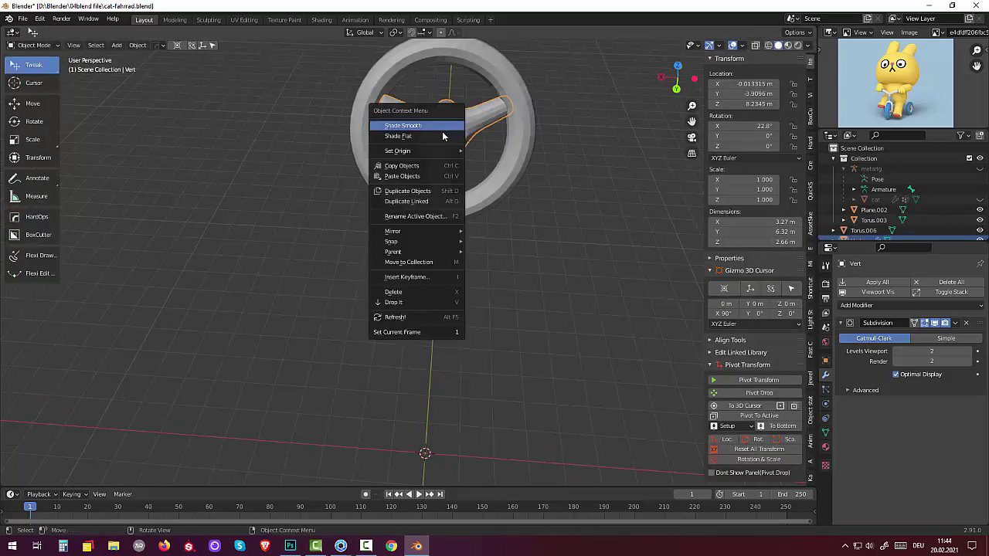
pyautogui.click(410, 126)
pyautogui.moveTo(431, 154)
pyautogui.mouseDown(button='middle')
pyautogui.moveTo(552, 212)
pyautogui.moveTo(569, 238)
pyautogui.moveTo(597, 236)
pyautogui.moveTo(621, 211)
pyautogui.moveTo(645, 148)
pyautogui.moveTo(738, 137)
pyautogui.moveTo(556, 132)
pyautogui.moveTo(505, 159)
pyautogui.moveTo(513, 163)
pyautogui.mouseUp(button='middle')
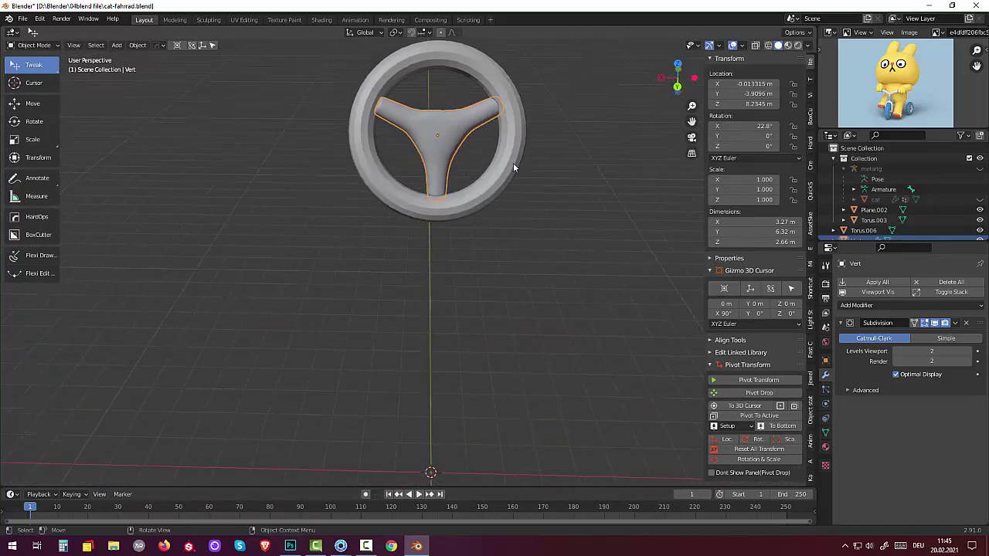
# Scale the steering wheel uniformly by 1.11.
pyautogui.press('s')
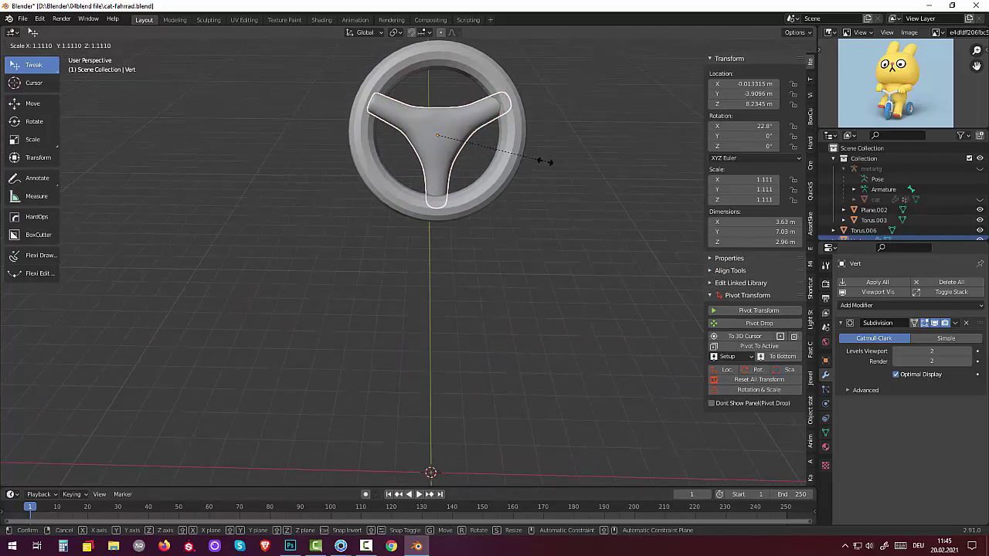
pyautogui.click(545, 161)
pyautogui.moveTo(545, 160)
pyautogui.mouseDown(button='middle')
pyautogui.moveTo(522, 177)
pyautogui.moveTo(353, 201)
pyautogui.moveTo(460, 270)
pyautogui.moveTo(444, 278)
pyautogui.moveTo(483, 292)
pyautogui.moveTo(585, 257)
pyautogui.moveTo(607, 227)
pyautogui.moveTo(667, 235)
pyautogui.moveTo(513, 264)
pyautogui.moveTo(428, 265)
pyautogui.moveTo(432, 198)
pyautogui.moveTo(565, 203)
pyautogui.moveTo(626, 245)
pyautogui.moveTo(683, 243)
pyautogui.moveTo(668, 306)
pyautogui.moveTo(677, 395)
pyautogui.moveTo(644, 281)
pyautogui.moveTo(654, 247)
pyautogui.moveTo(672, 235)
pyautogui.moveTo(720, 258)
pyautogui.moveTo(174, 236)
pyautogui.mouseUp(button='middle')
pyautogui.scroll(-3, 353, 205)
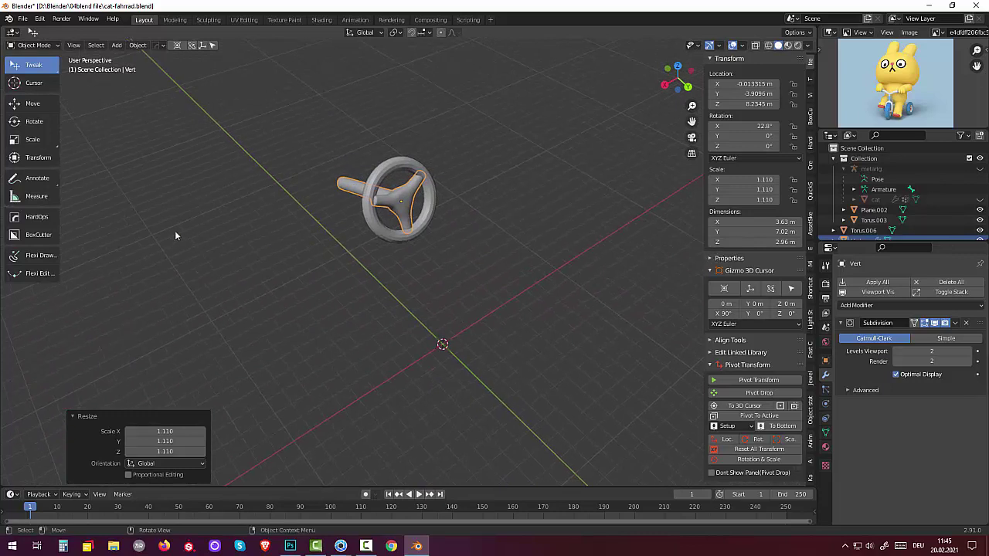
# In Edit Mode, select a vertex near the rim and switch to top view.
pyautogui.click(39, 47)
pyautogui.click(39, 69)
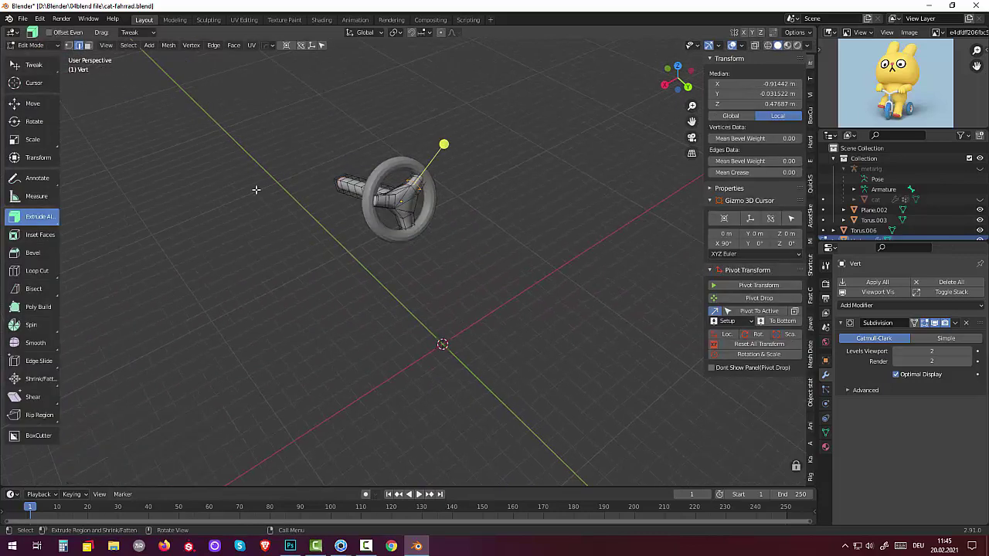
pyautogui.press('g')
pyautogui.click(368, 205)
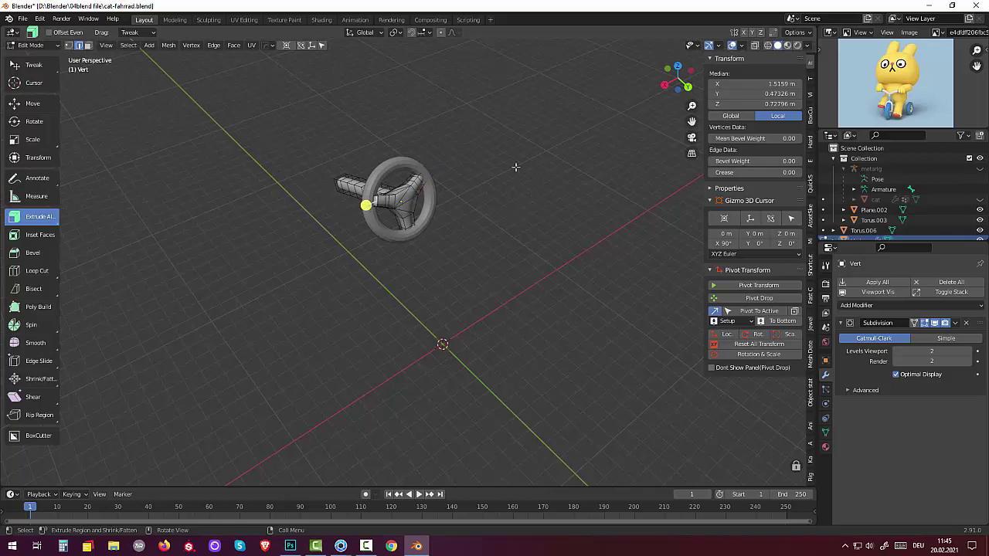
pyautogui.moveTo(515, 167)
pyautogui.mouseDown(button='middle')
pyautogui.moveTo(569, 214)
pyautogui.moveTo(690, 194)
pyautogui.moveTo(654, 191)
pyautogui.mouseUp(button='middle')
pyautogui.press('KP_7')
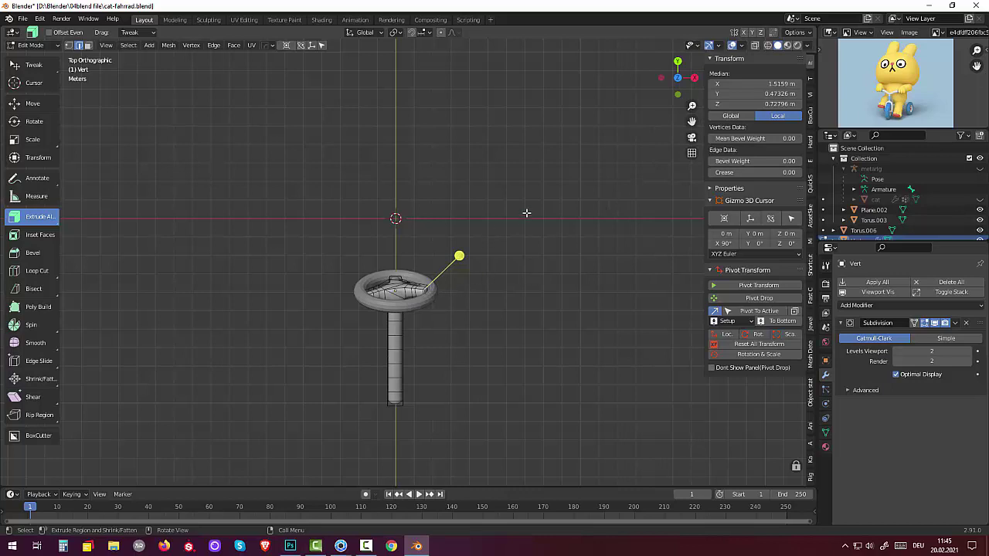
# Enable proportional editing and move the vertex with Smooth falloff at size 1.772.
pyautogui.click(441, 33)
pyautogui.press('g')
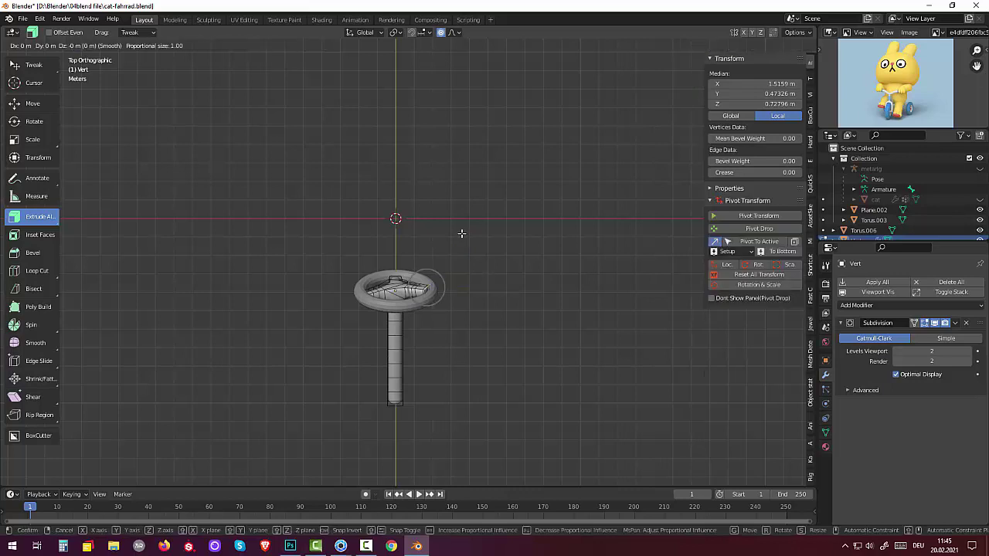
pyautogui.scroll(-1, 457, 233)
pyautogui.scroll(-1, 458, 233)
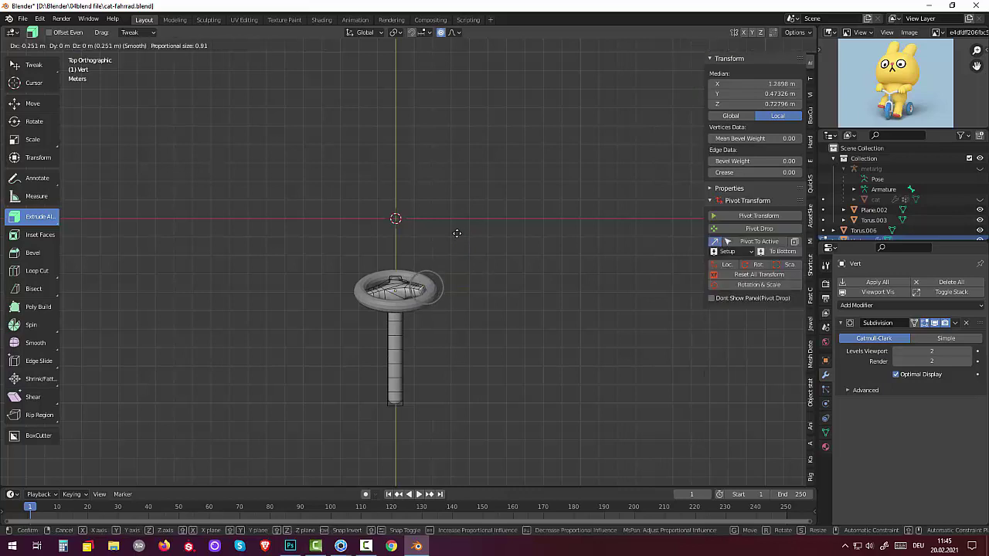
pyautogui.scroll(-1, 456, 233)
pyautogui.scroll(-2, 457, 233)
pyautogui.scroll(-1, 456, 233)
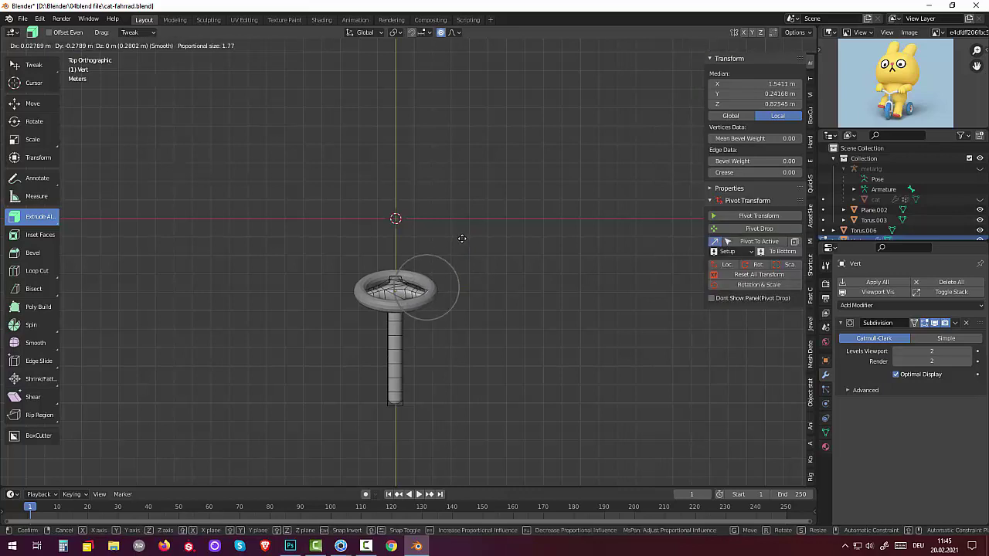
pyautogui.click(456, 233)
pyautogui.moveTo(472, 239)
pyautogui.mouseDown(button='middle')
pyautogui.moveTo(453, 172)
pyautogui.moveTo(464, 214)
pyautogui.moveTo(463, 132)
pyautogui.moveTo(474, 117)
pyautogui.mouseUp(button='middle')
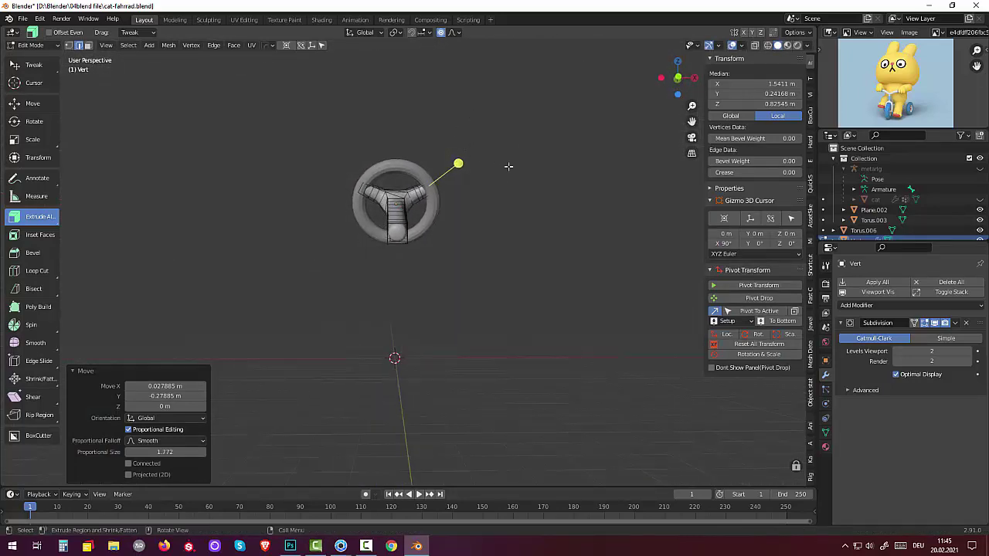
# Move the vertex again proportionally, then deselect and inspect the reshaped hub.
pyautogui.press('g')
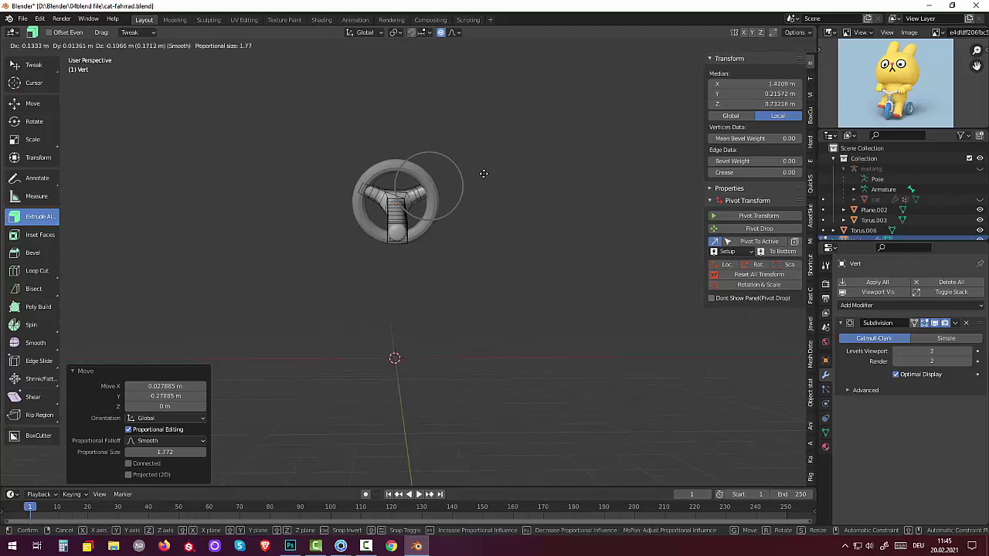
pyautogui.click(484, 173)
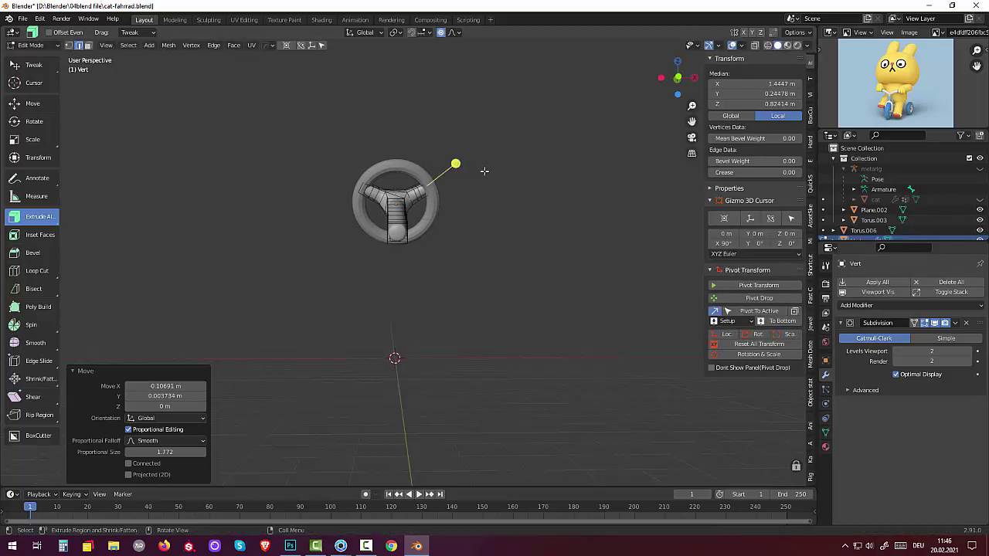
pyautogui.click(512, 228)
pyautogui.moveTo(512, 228)
pyautogui.mouseDown(button='middle')
pyautogui.moveTo(494, 263)
pyautogui.moveTo(448, 287)
pyautogui.moveTo(267, 269)
pyautogui.mouseUp(button='middle')
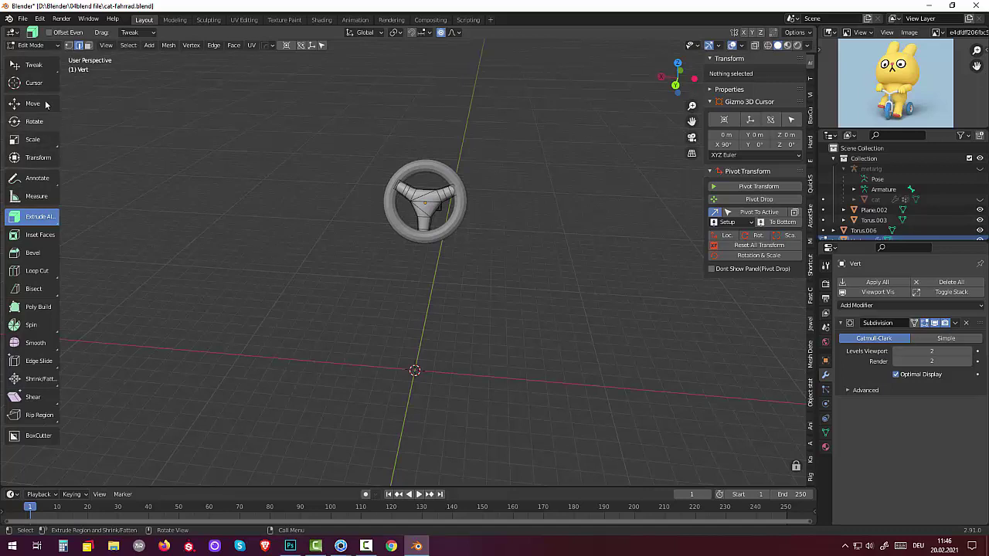
pyautogui.click(33, 47)
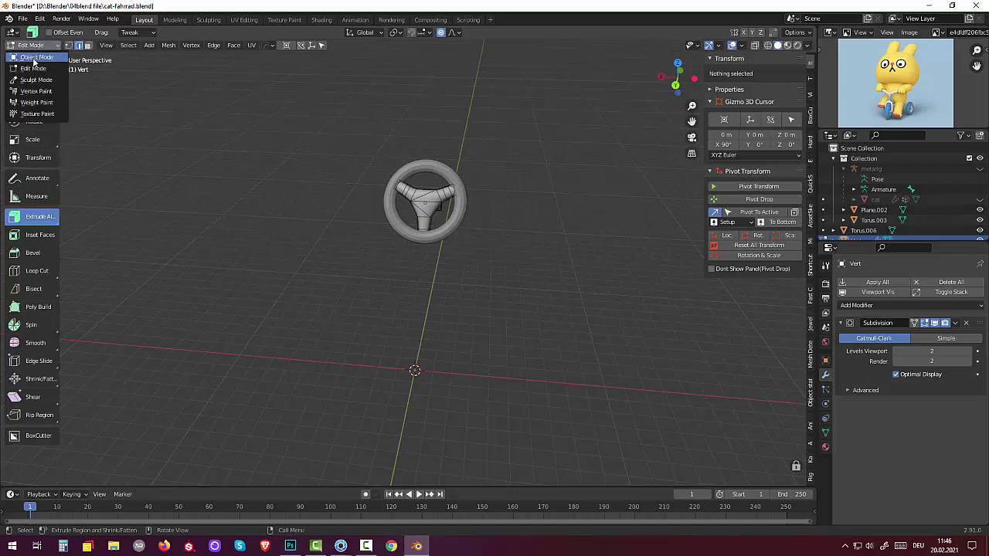
# Return to Object Mode and apply Shade Smooth to the wheel ring.
pyautogui.click(35, 57)
pyautogui.click(446, 229)
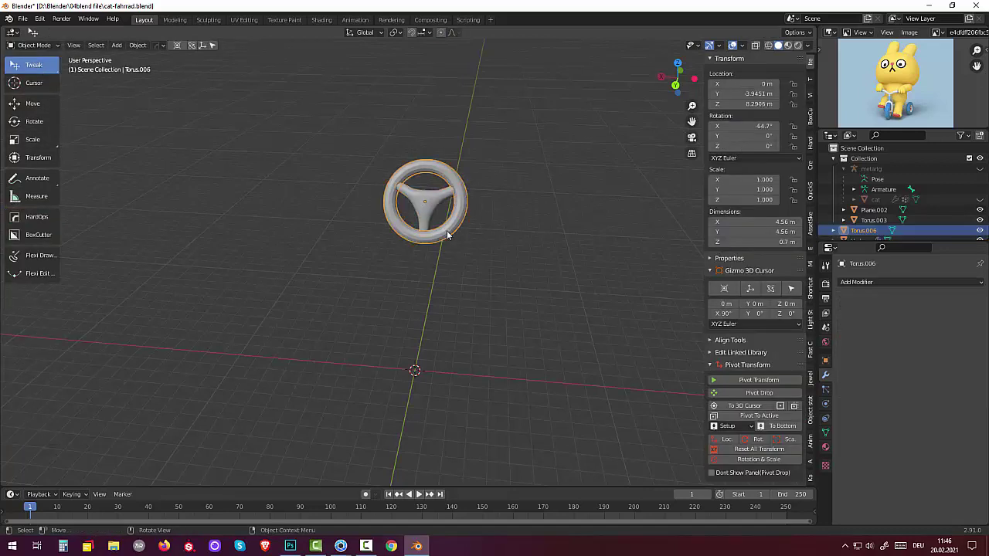
pyautogui.rightClick(446, 231)
pyautogui.click(415, 231)
# Toggle Auto Smooth on and back off in the ring's Object Data properties.
pyautogui.click(849, 283)
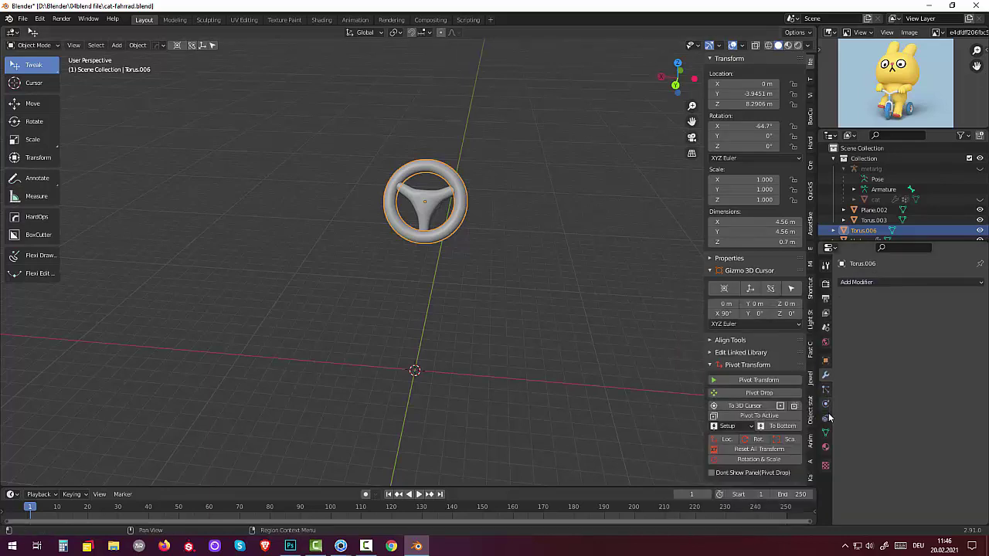
pyautogui.click(825, 433)
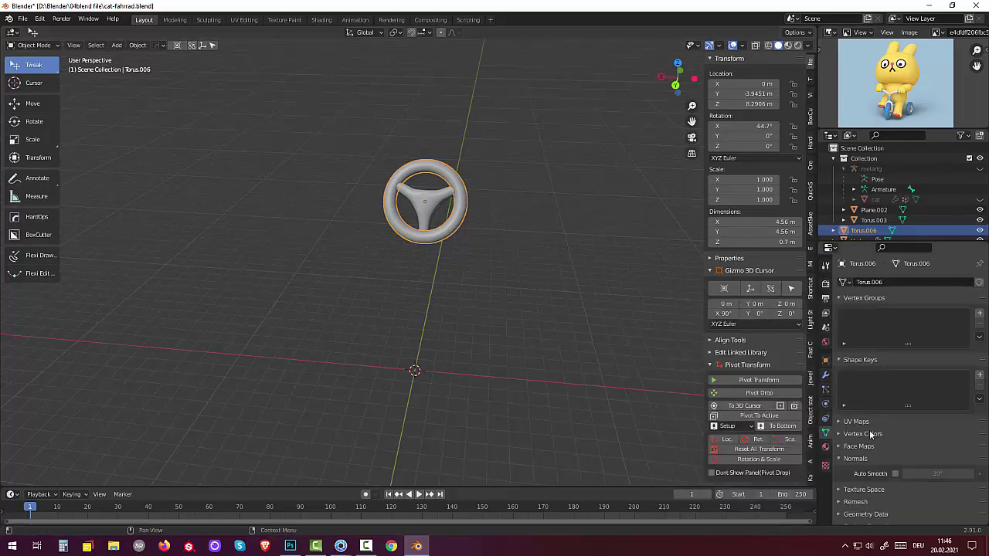
pyautogui.click(895, 475)
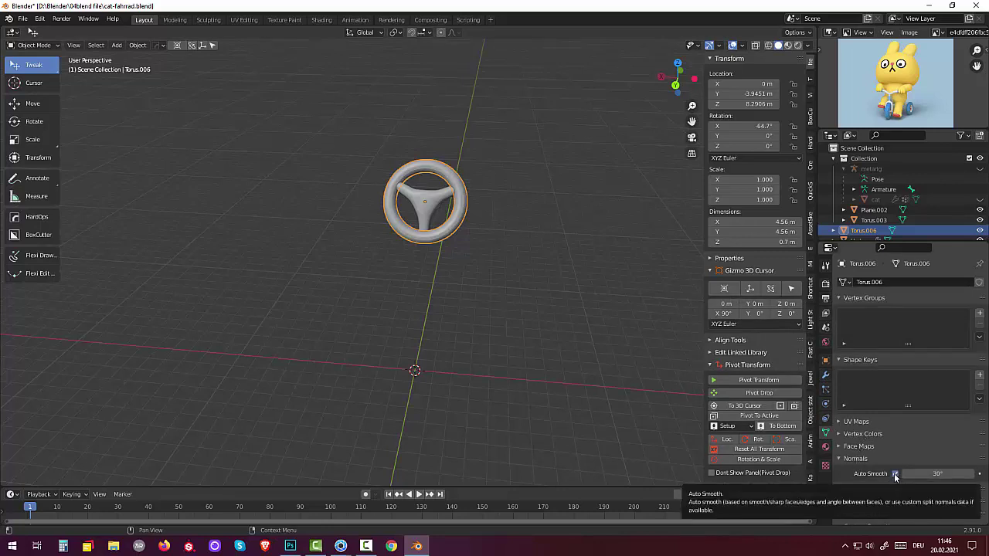
pyautogui.click(895, 474)
pyautogui.moveTo(543, 353)
pyautogui.mouseDown(button='middle')
pyautogui.moveTo(542, 369)
pyautogui.moveTo(564, 362)
pyautogui.moveTo(526, 325)
pyautogui.moveTo(467, 296)
pyautogui.mouseUp(button='middle')
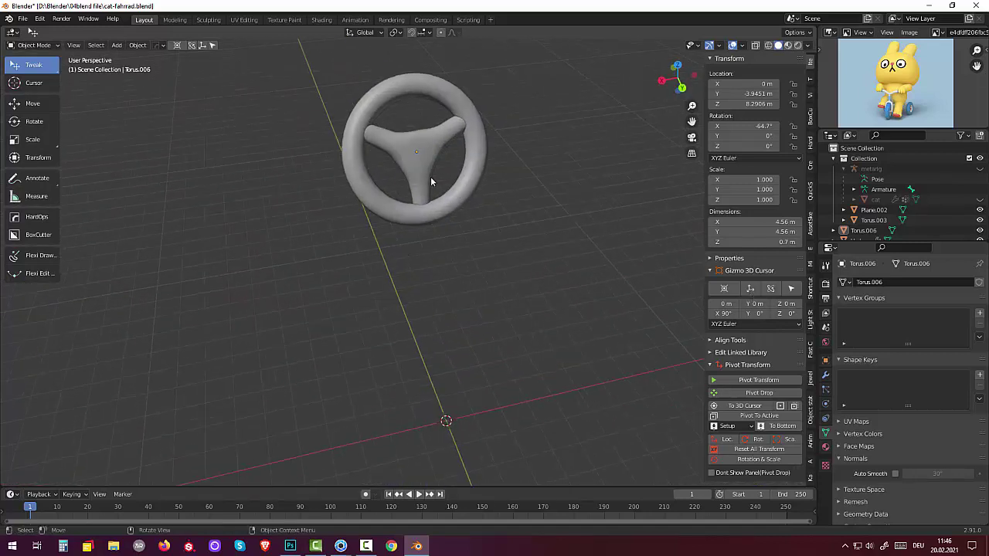
pyautogui.hotkey('shift', 'a')
pyautogui.hotkey('shift', 'a')
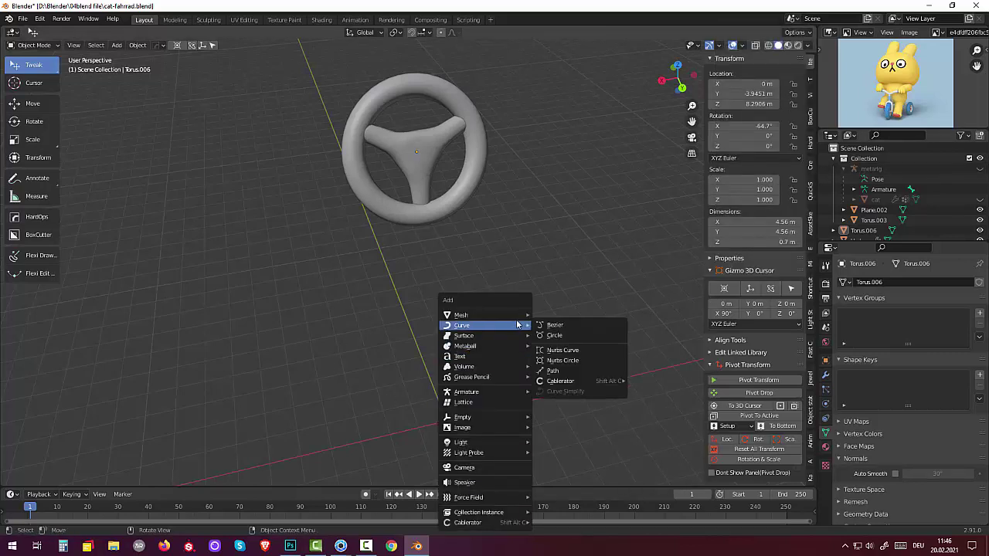
pyautogui.moveTo(461, 315)
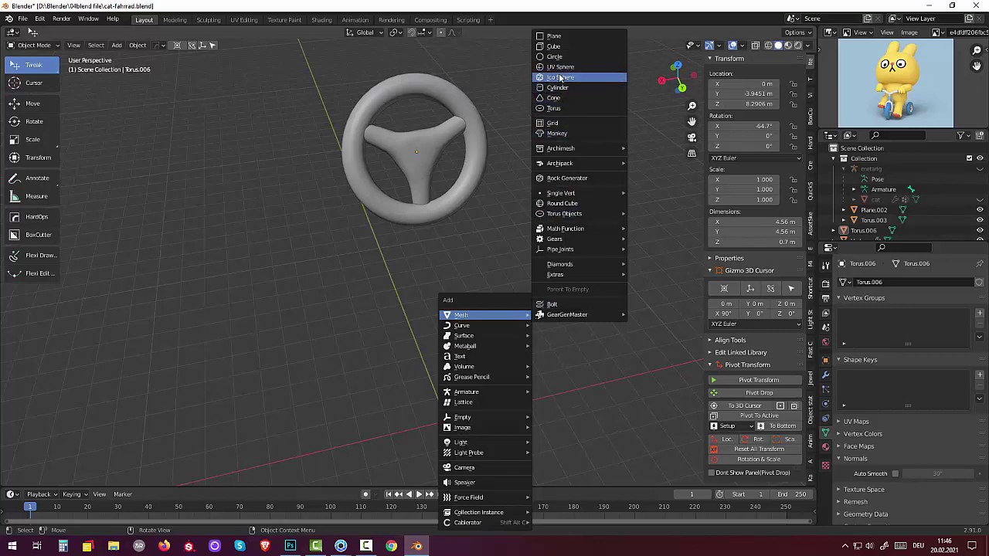
# Add a cylinder with 21 vertices, 0.66 m radius and 0.37 m depth for the hub.
pyautogui.click(562, 59)
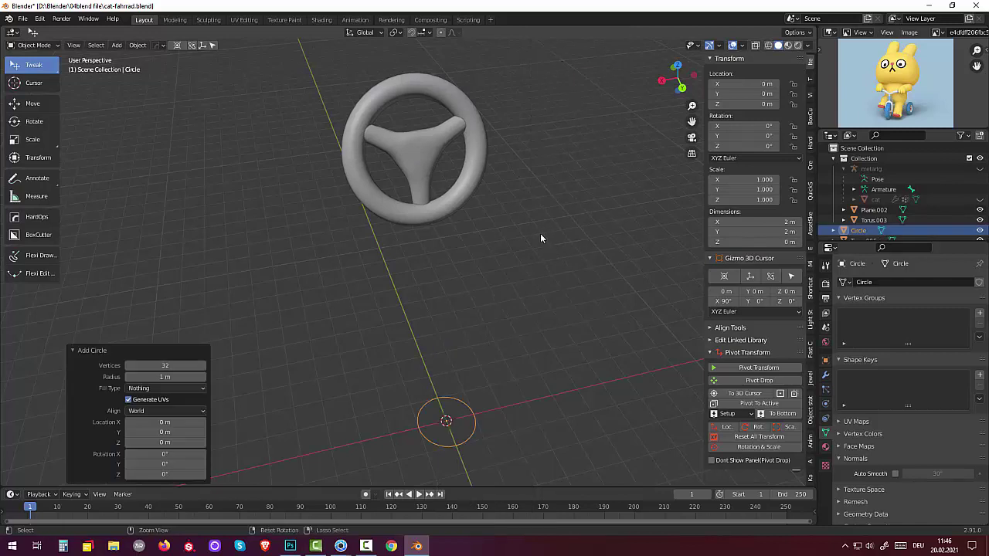
pyautogui.hotkey('ctrl', 'z')
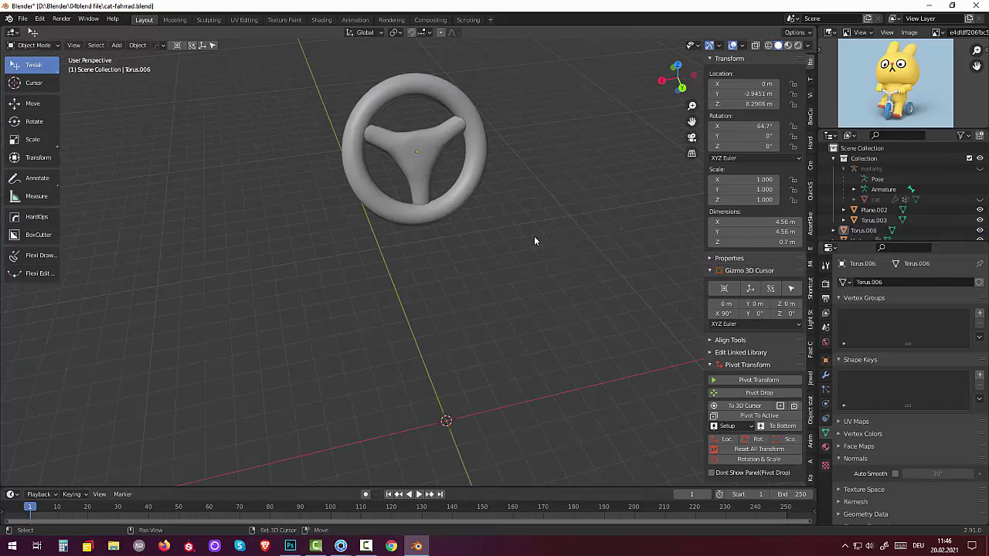
pyautogui.hotkey('shift', 'a')
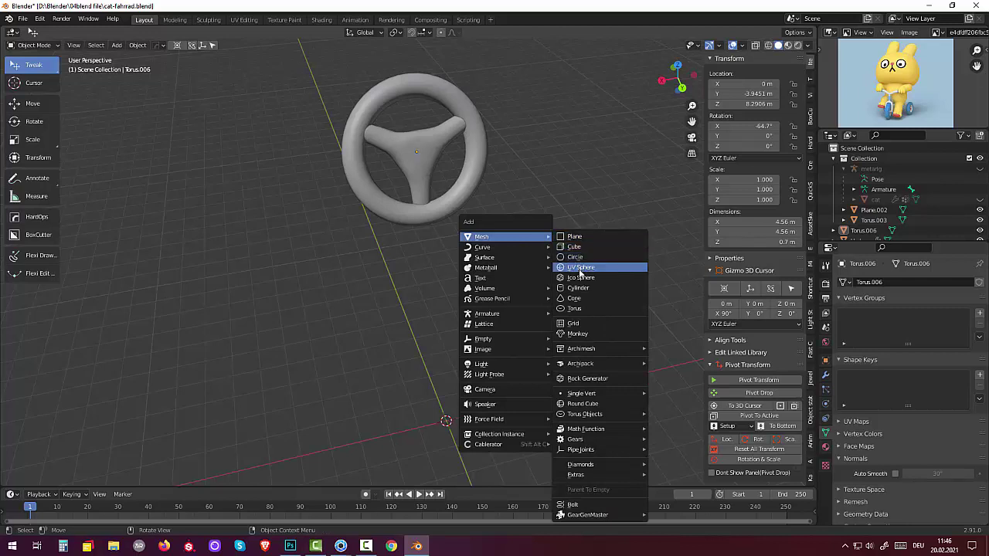
pyautogui.click(581, 288)
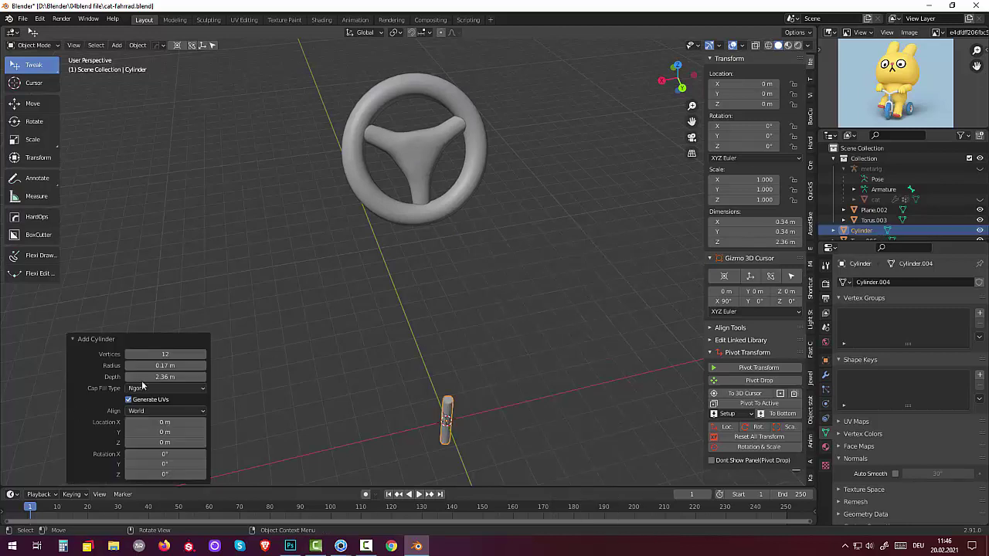
pyautogui.moveTo(165, 353)
pyautogui.mouseDown()
pyautogui.moveTo(247, 362)
pyautogui.moveTo(153, 355)
pyautogui.moveTo(157, 363)
pyautogui.moveTo(115, 367)
pyautogui.mouseUp()
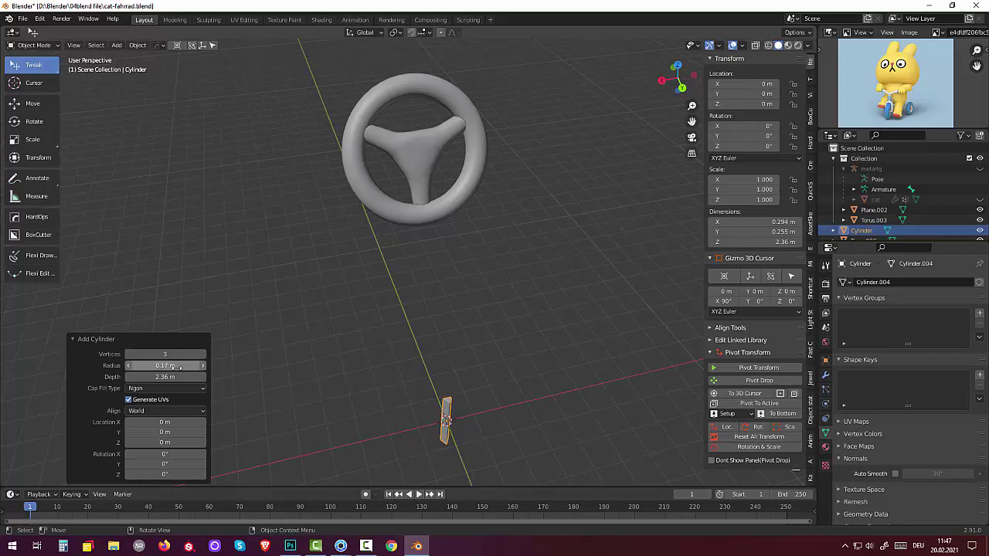
pyautogui.moveTo(164, 354); pyautogui.dragTo(182, 356)
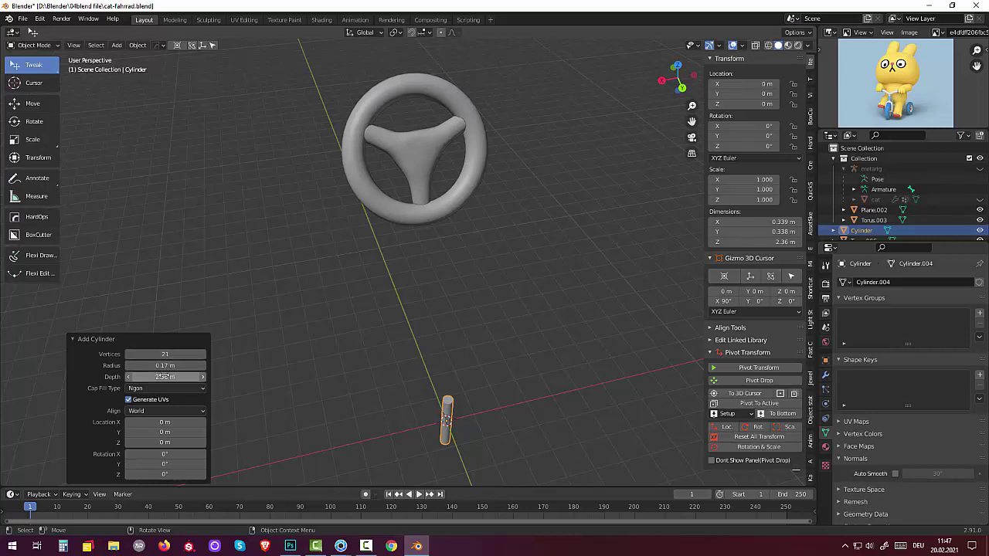
pyautogui.moveTo(159, 366)
pyautogui.mouseDown()
pyautogui.moveTo(204, 373)
pyautogui.moveTo(158, 370)
pyautogui.moveTo(190, 376)
pyautogui.moveTo(74, 400)
pyautogui.moveTo(286, 368)
pyautogui.mouseUp()
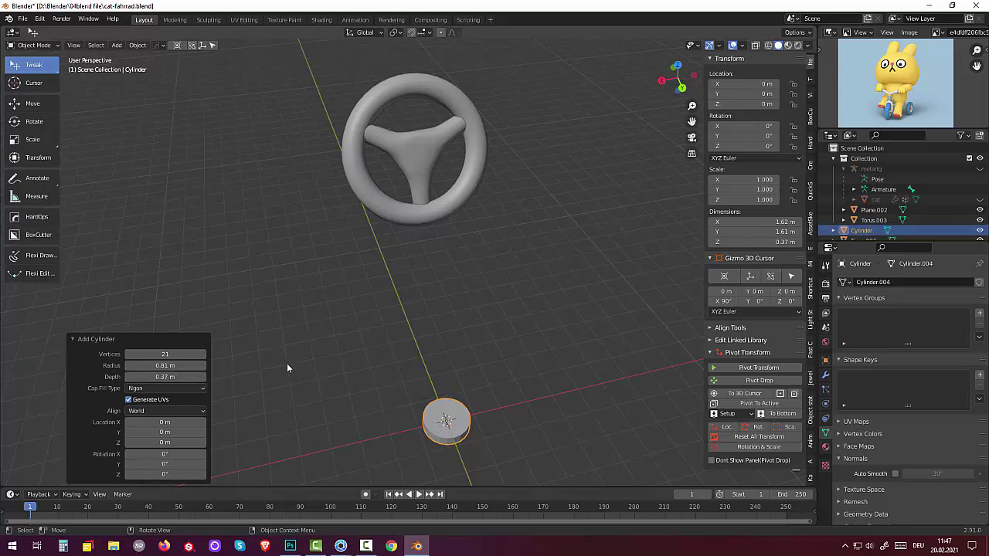
pyautogui.moveTo(360, 338)
pyautogui.mouseDown(button='middle')
pyautogui.moveTo(467, 288)
pyautogui.moveTo(410, 300)
pyautogui.moveTo(351, 335)
pyautogui.moveTo(345, 375)
pyautogui.moveTo(345, 353)
pyautogui.moveTo(340, 363)
pyautogui.mouseUp(button='middle')
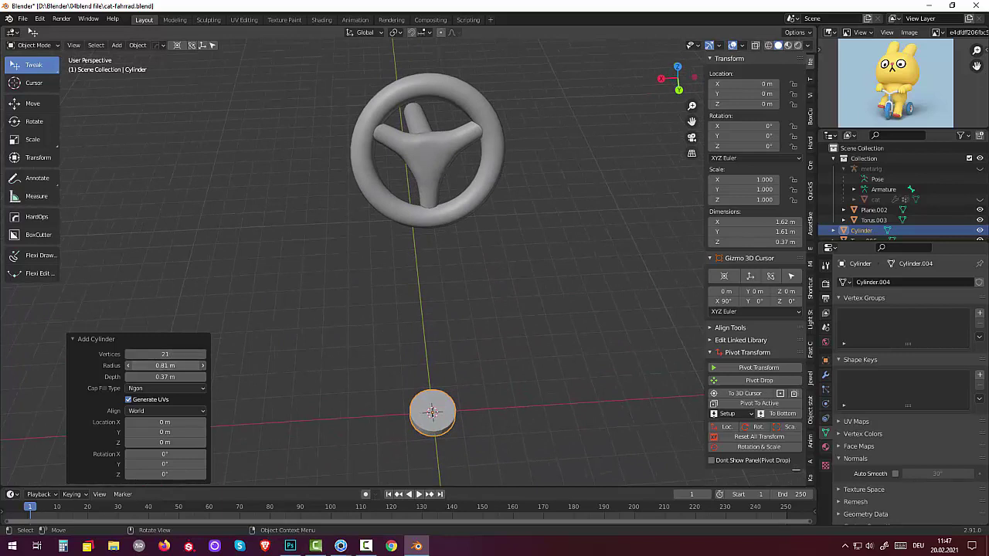
pyautogui.moveTo(159, 365)
pyautogui.mouseDown()
pyautogui.moveTo(149, 366)
pyautogui.moveTo(240, 402)
pyautogui.mouseUp()
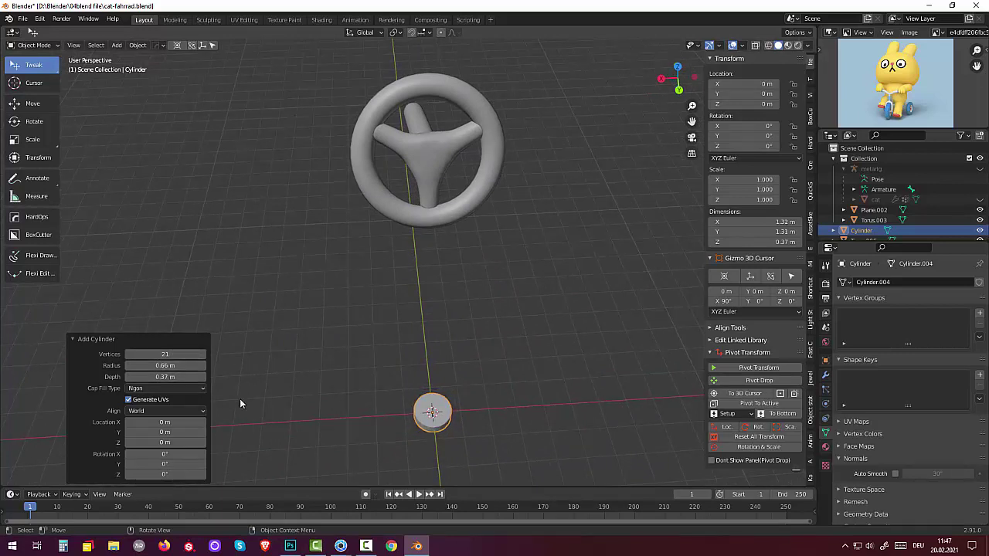
pyautogui.moveTo(477, 407); pyautogui.dragTo(515, 347, button='middle')
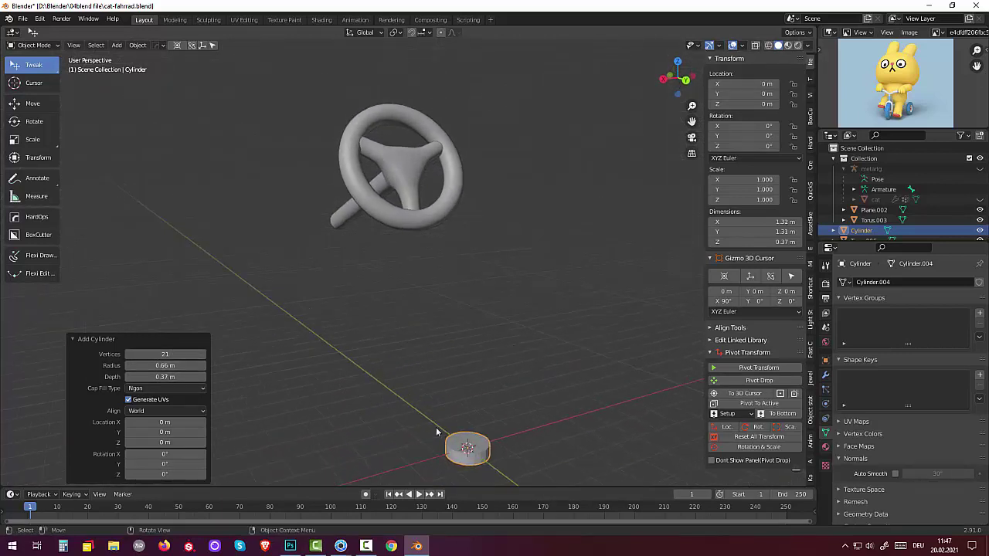
# Move the hub disc up into the wheel's centre from side view.
pyautogui.click(402, 427)
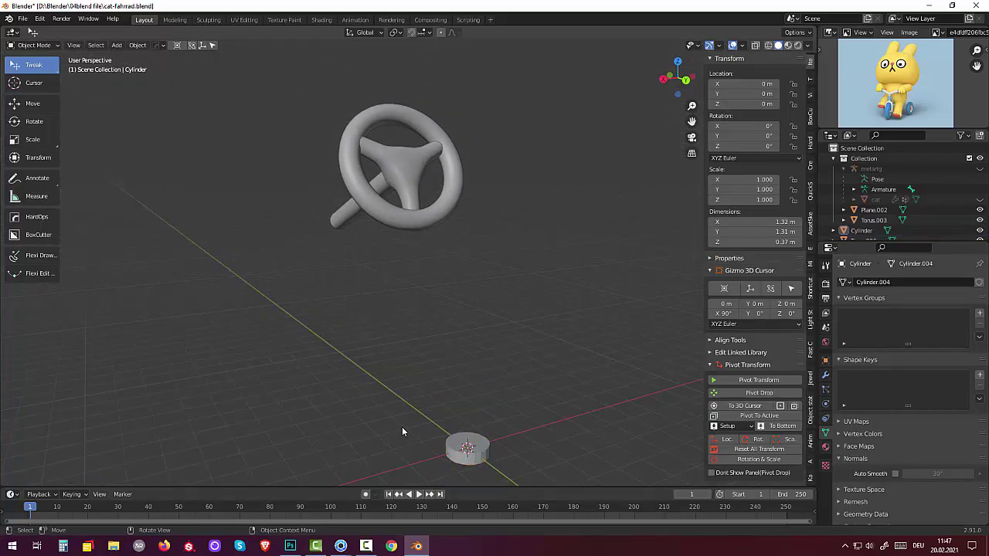
pyautogui.click(460, 453)
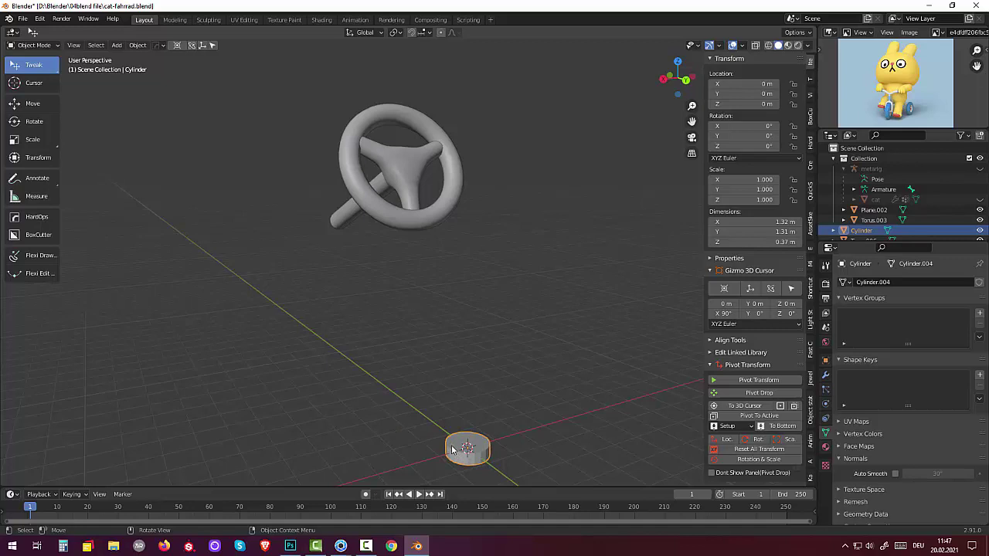
pyautogui.press('KP_3')
pyautogui.press('g')
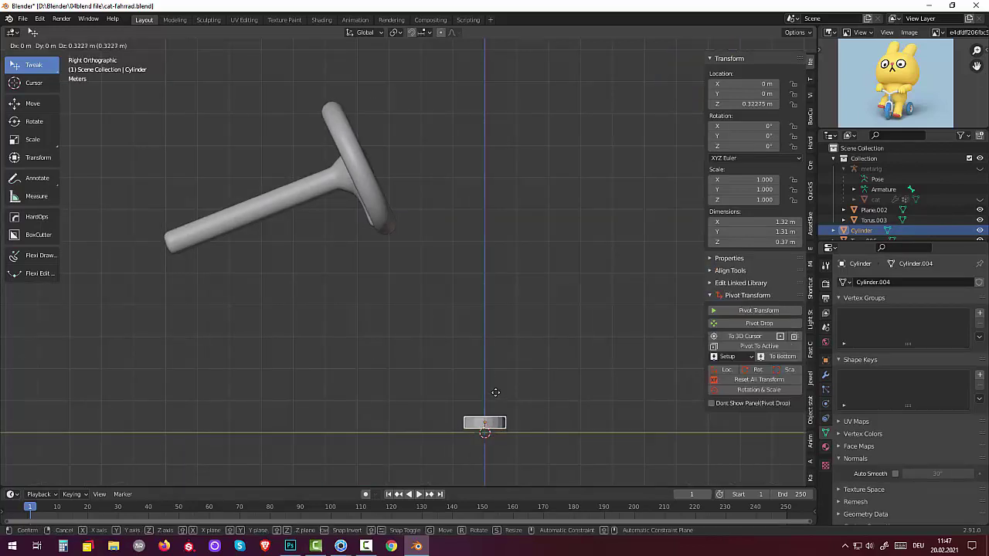
pyautogui.click(399, 153)
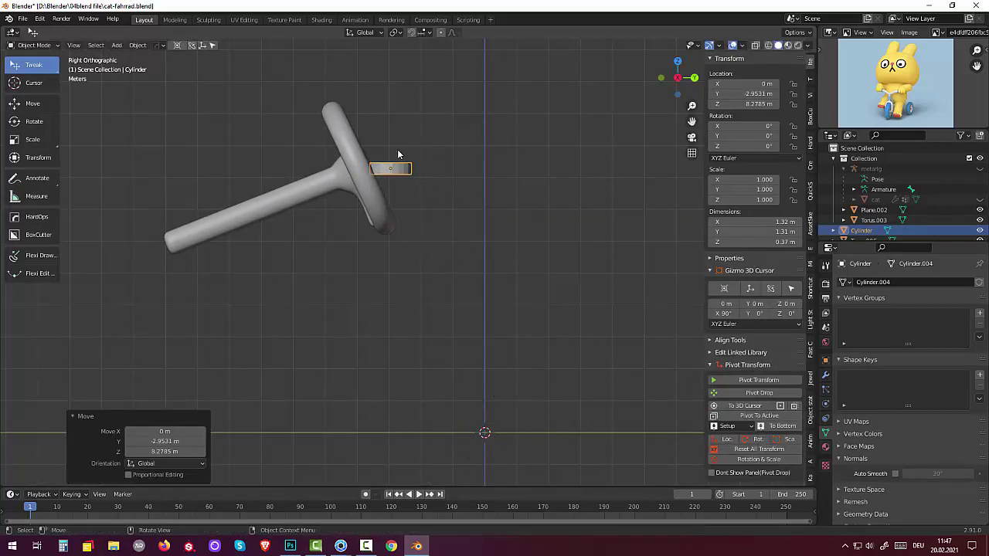
# Rotate the disc -66.8° around X and check it from front and back views.
pyautogui.press('r')
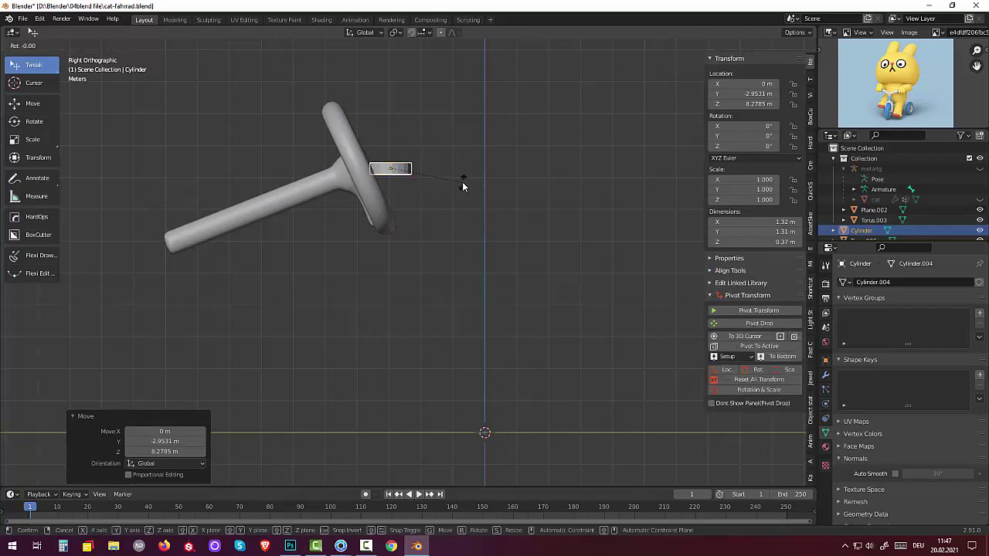
pyautogui.press('x')
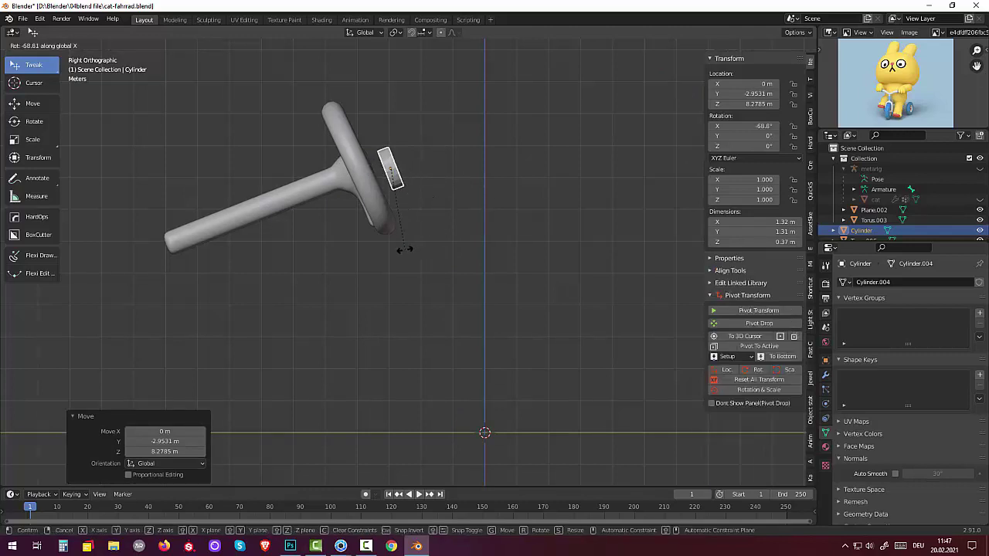
pyautogui.click(430, 221)
pyautogui.moveTo(429, 220)
pyautogui.mouseDown(button='middle')
pyautogui.moveTo(361, 236)
pyautogui.moveTo(281, 285)
pyautogui.moveTo(312, 273)
pyautogui.mouseUp(button='middle')
pyautogui.press('KP_1')
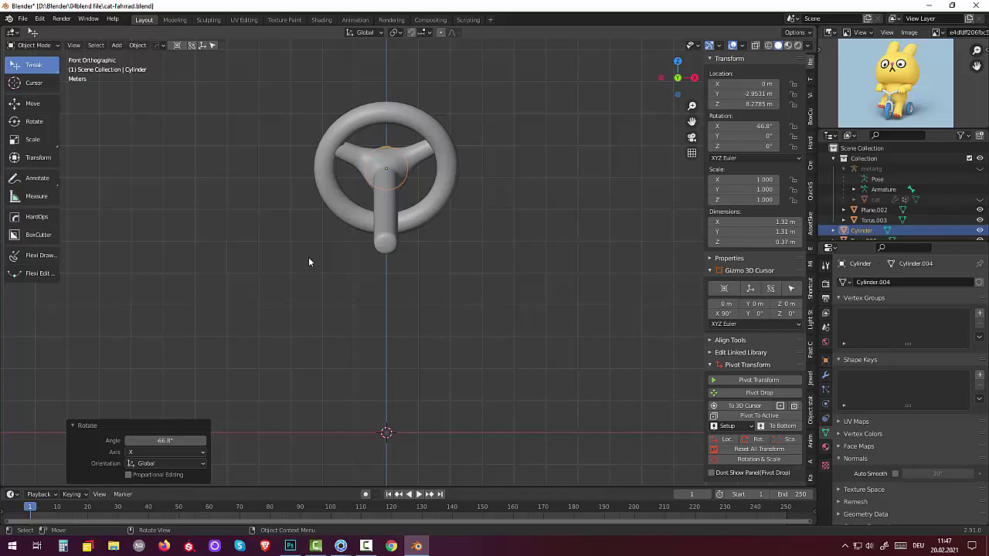
pyautogui.press('ctrl+KP_1')
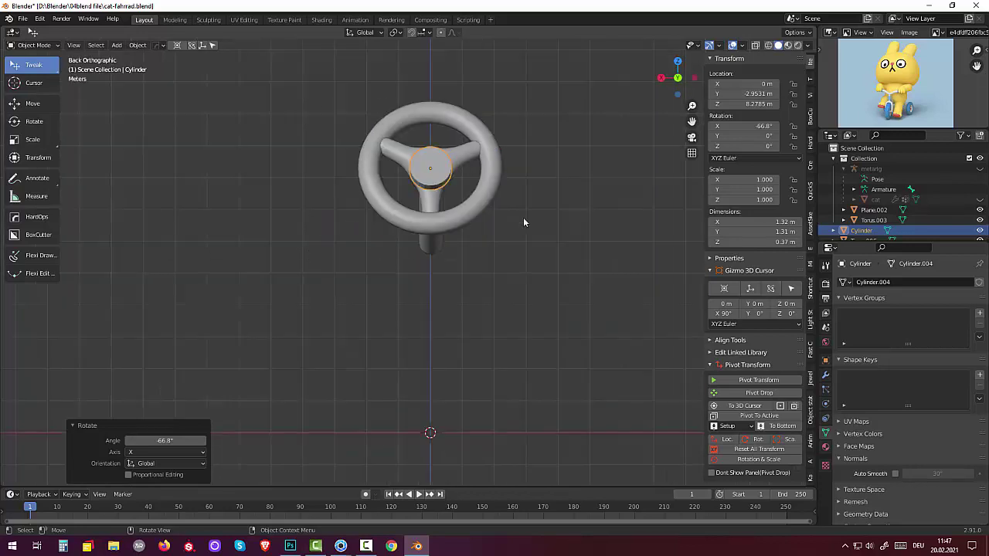
pyautogui.moveTo(499, 210); pyautogui.dragTo(488, 249, button='middle')
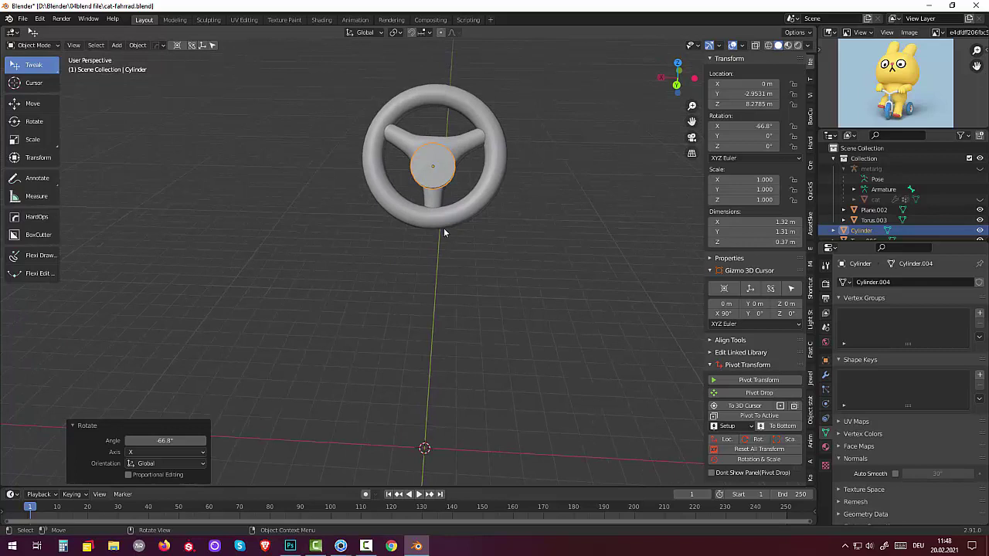
# Raise the hub disc along Z and scale it down to 0.712.
pyautogui.press('g')
pyautogui.press('z')
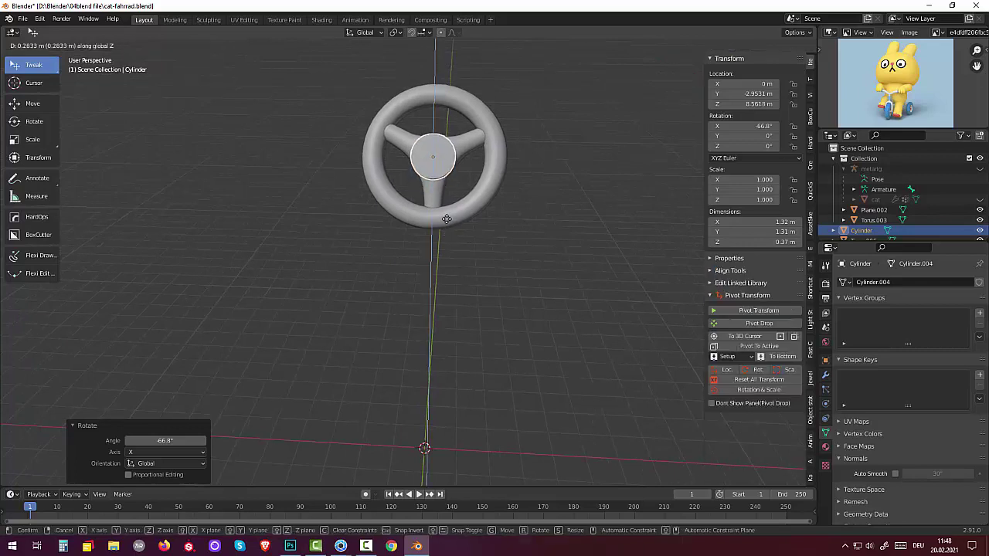
pyautogui.click(447, 220)
pyautogui.press('s')
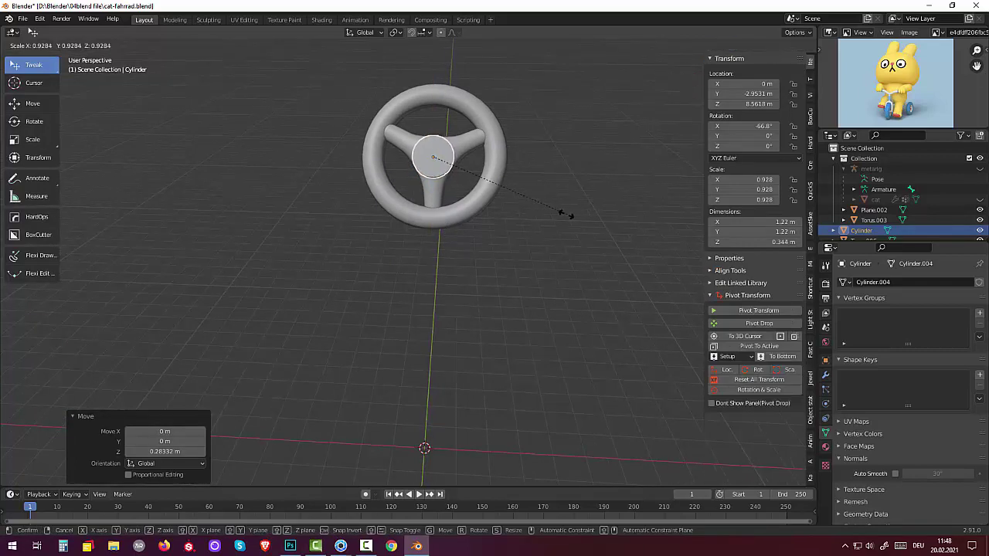
pyautogui.click(533, 215)
pyautogui.moveTo(548, 206)
pyautogui.mouseDown(button='middle')
pyautogui.moveTo(632, 175)
pyautogui.moveTo(651, 184)
pyautogui.mouseUp(button='middle')
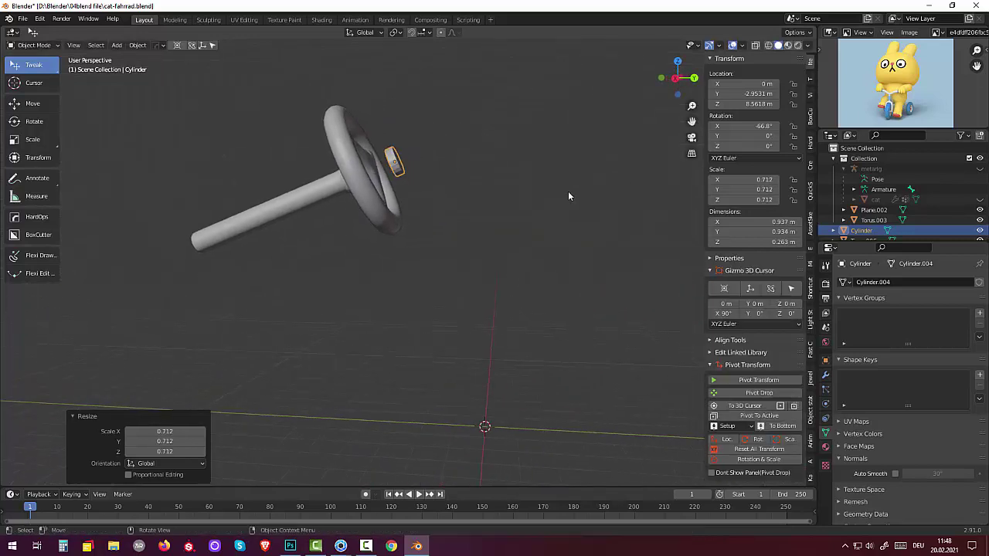
# Reposition the hub cylinder and rotate it about the global X axis.
pyautogui.press('g')
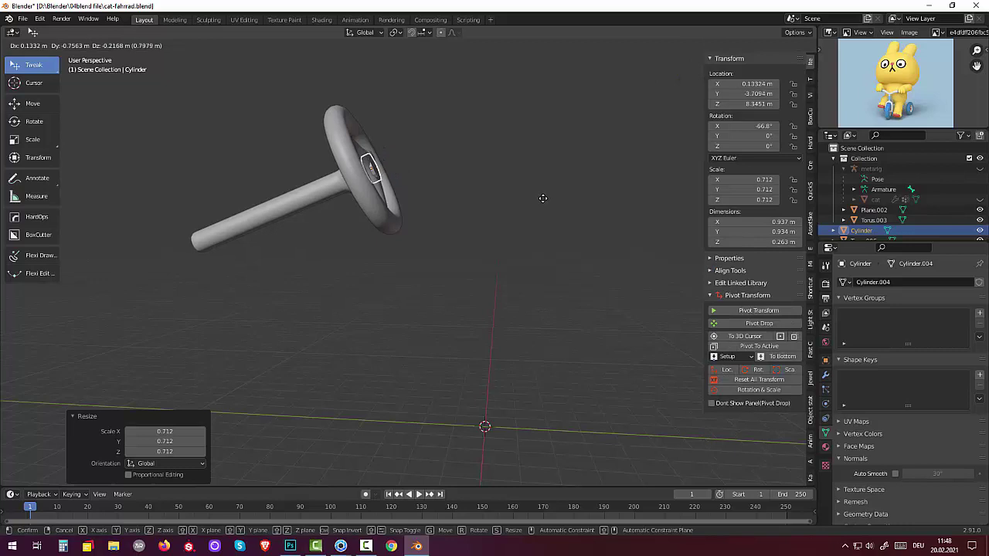
pyautogui.click(546, 196)
pyautogui.moveTo(545, 196); pyautogui.dragTo(569, 219, button='middle')
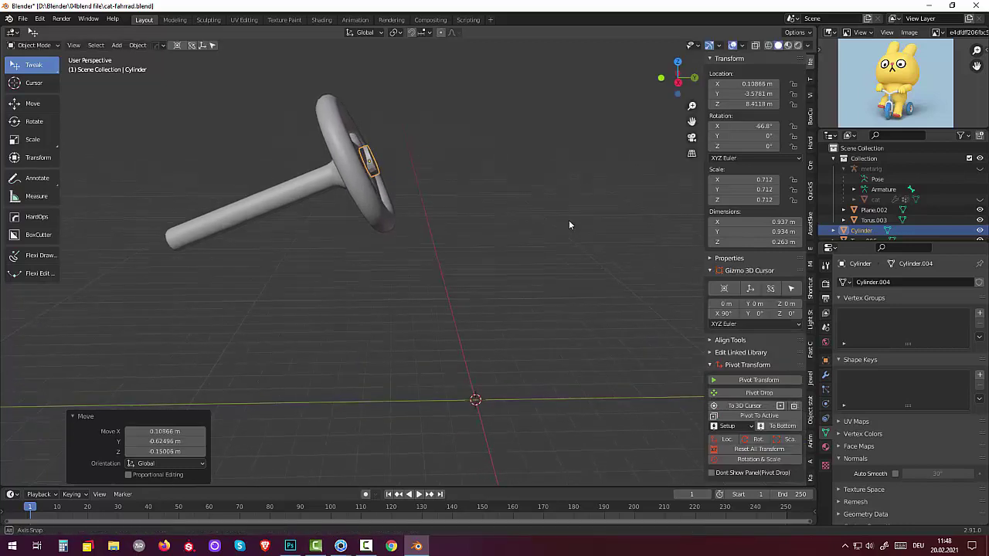
pyautogui.scroll(2, 461, 218)
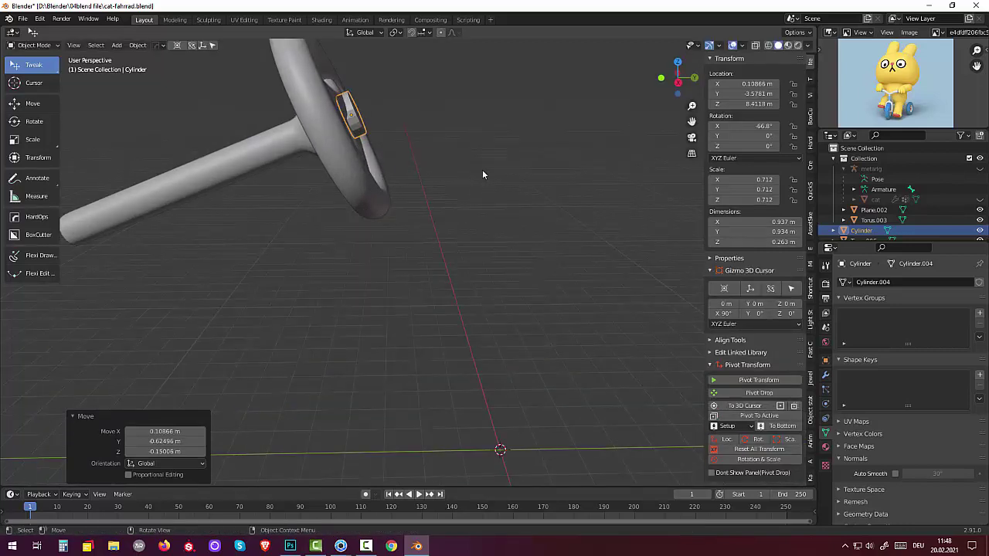
pyautogui.press('r')
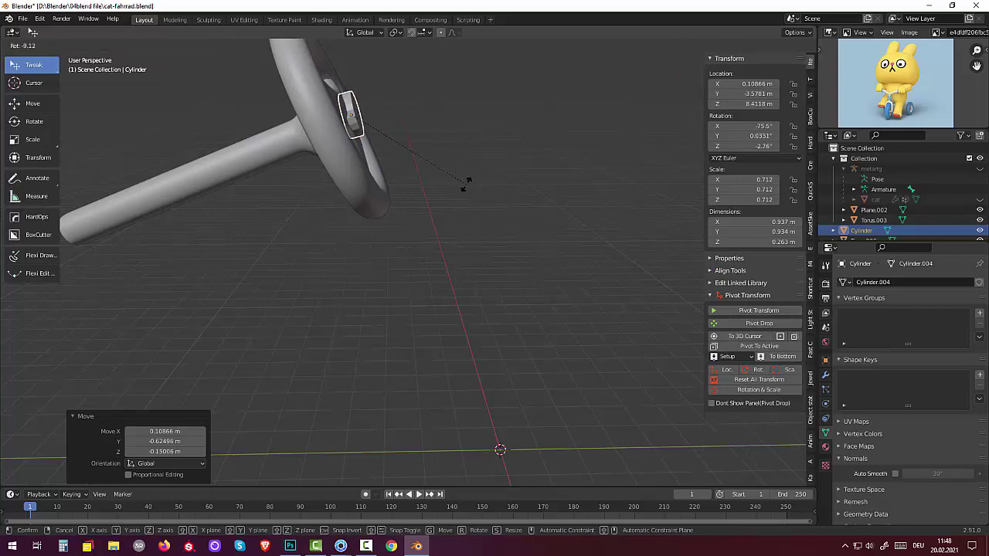
pyautogui.press('x')
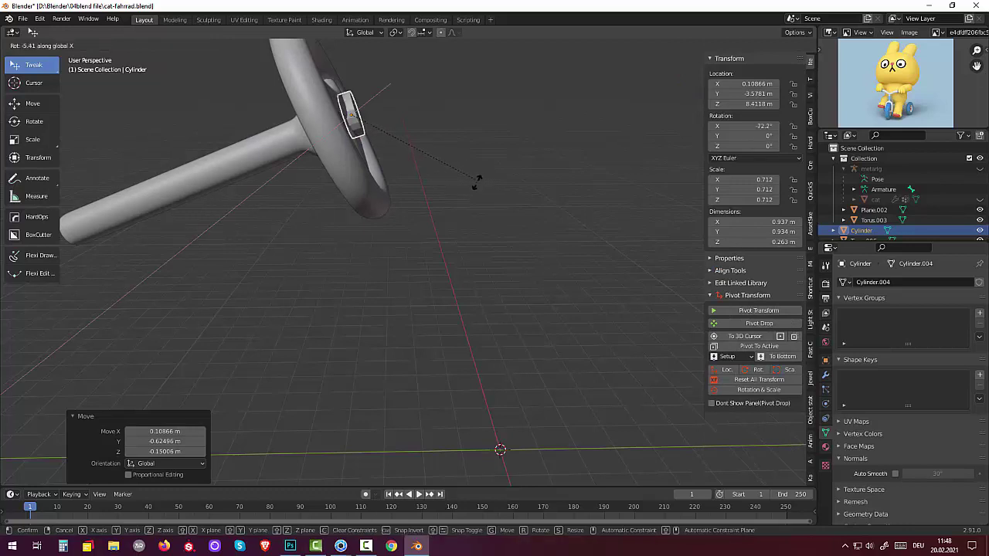
pyautogui.click(464, 189)
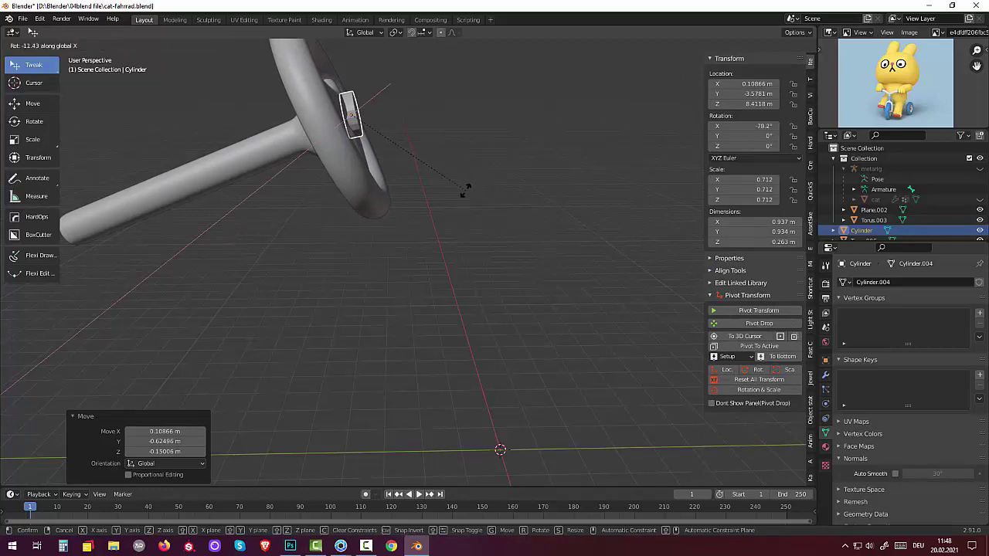
# In front orthographic view, move the hub cylinder to the wheel's centre.
pyautogui.moveTo(476, 184)
pyautogui.mouseDown(button='middle')
pyautogui.moveTo(414, 210)
pyautogui.moveTo(352, 205)
pyautogui.mouseUp(button='middle')
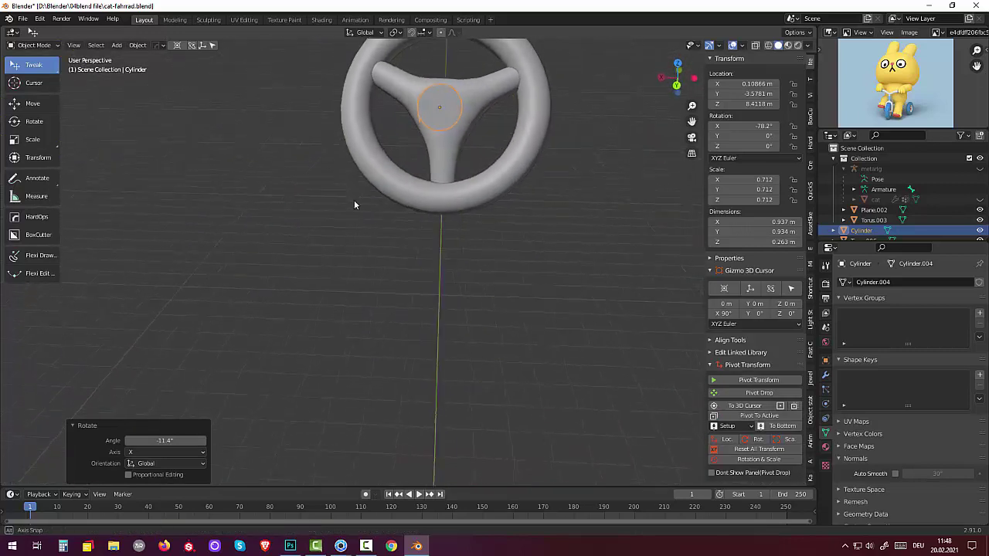
pyautogui.press('KP_1')
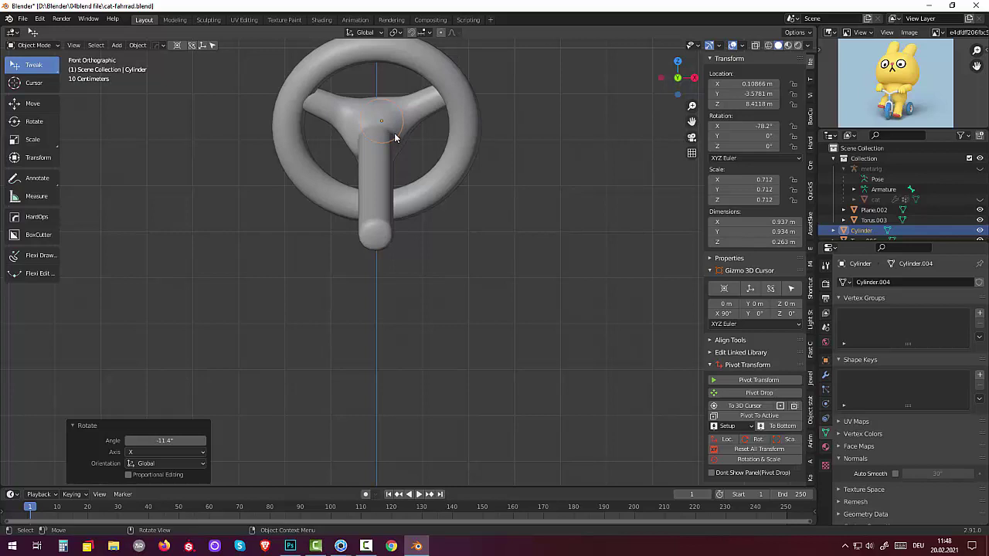
pyautogui.press('g')
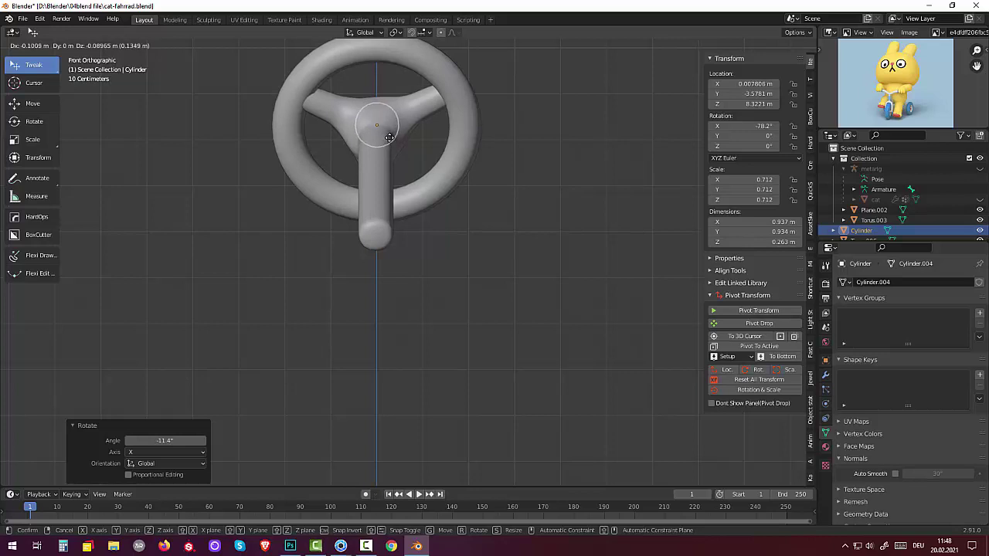
pyautogui.click(389, 137)
# Re-tilt the hub cylinder to -72° on X to match the wheel.
pyautogui.moveTo(497, 227)
pyautogui.mouseDown(button='middle')
pyautogui.moveTo(288, 265)
pyautogui.moveTo(270, 258)
pyautogui.moveTo(320, 205)
pyautogui.moveTo(379, 243)
pyautogui.moveTo(407, 213)
pyautogui.mouseUp(button='middle')
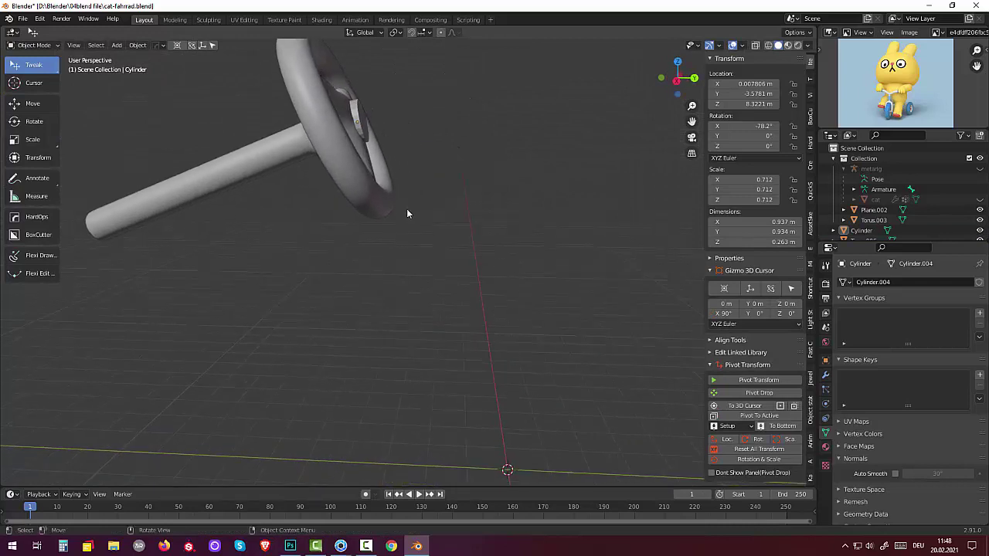
pyautogui.click(365, 126)
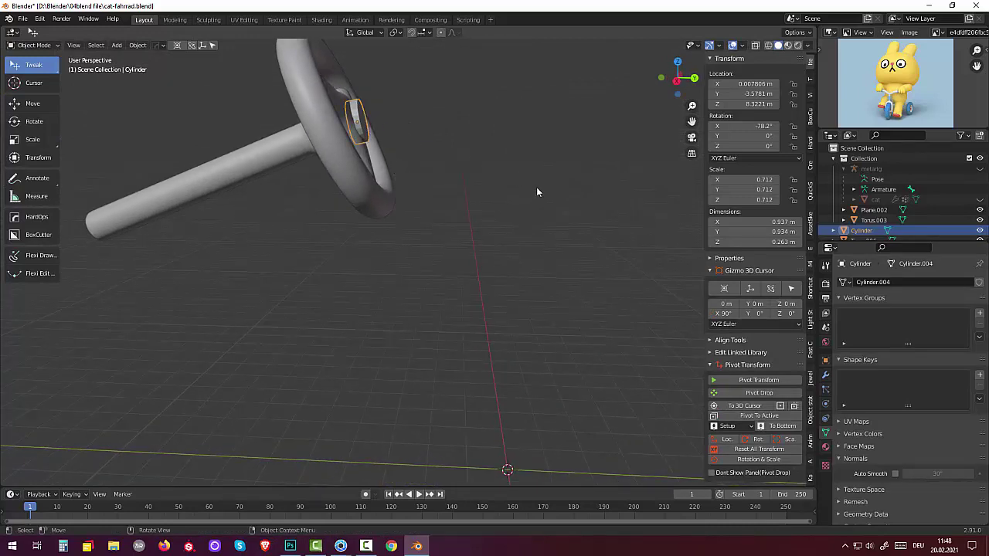
pyautogui.press('r')
pyautogui.press('x')
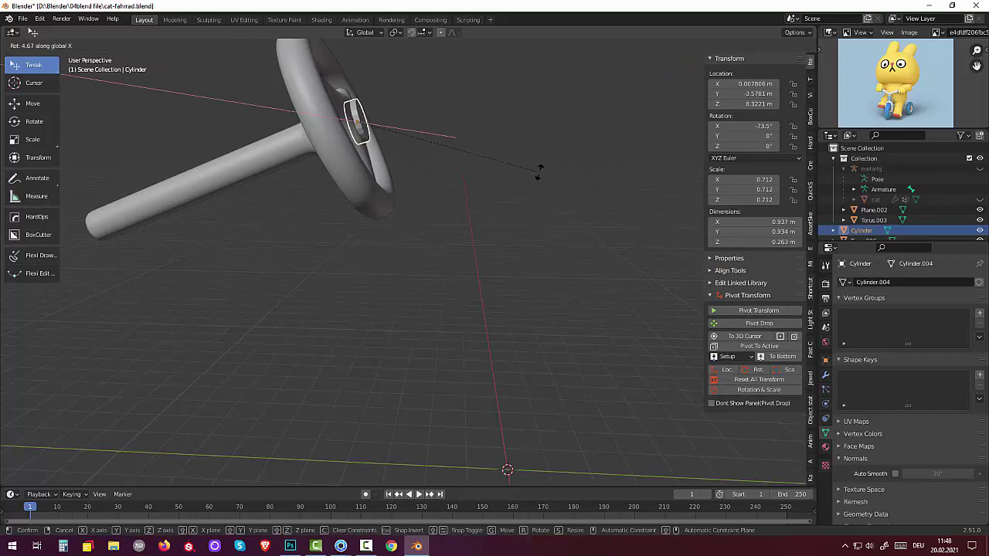
pyautogui.click(534, 165)
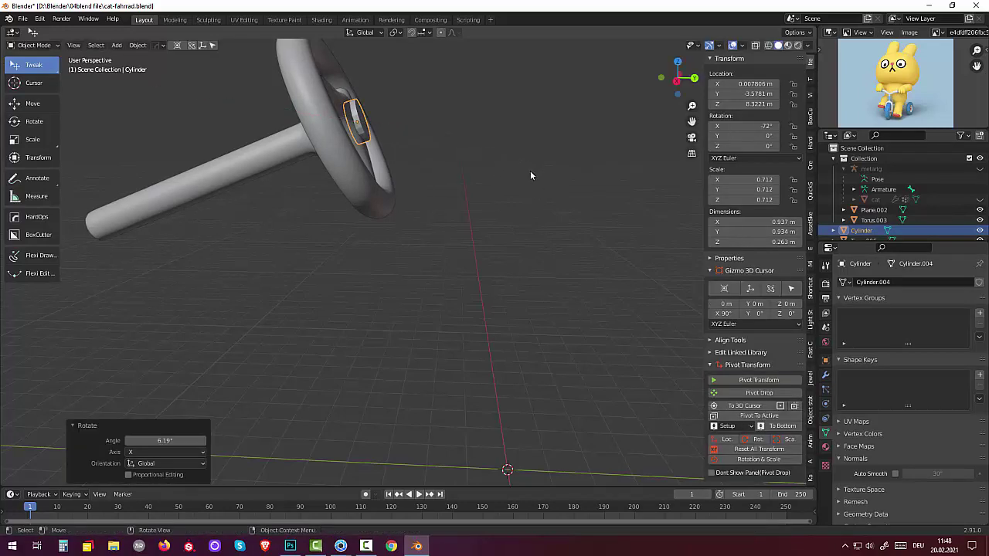
pyautogui.moveTo(530, 170); pyautogui.dragTo(416, 192, button='middle')
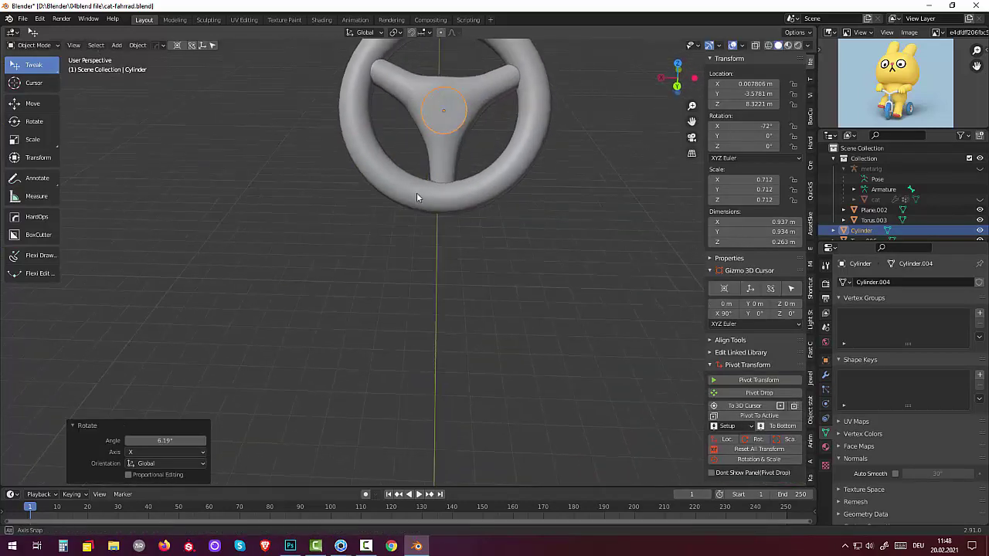
# Select the hub cylinder and scale it up by 1.137 to 0.809.
pyautogui.click(451, 111)
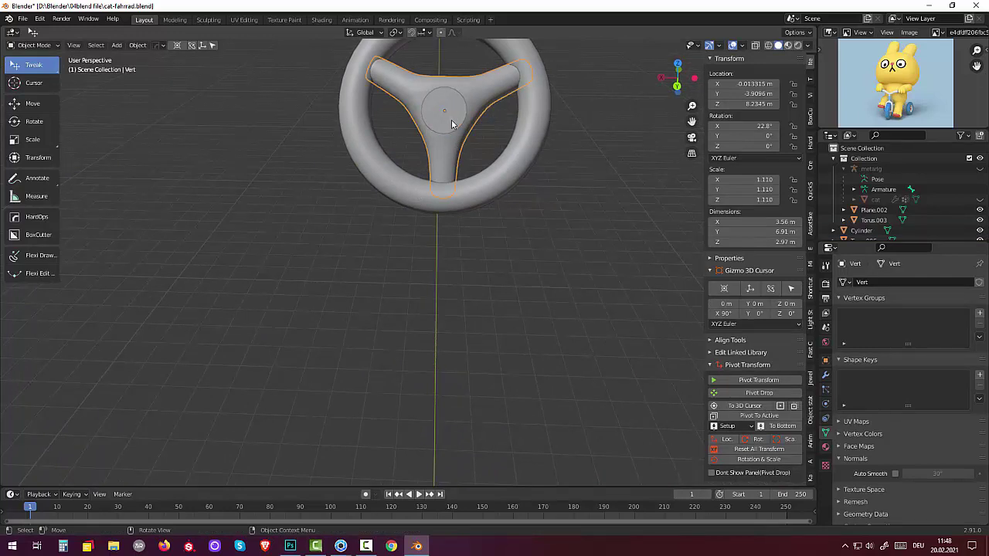
pyautogui.click(451, 122)
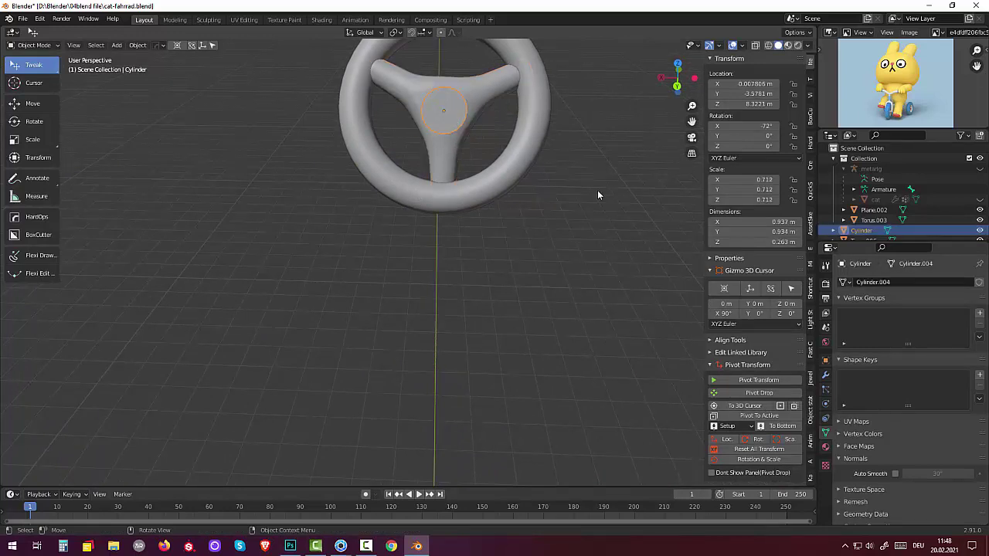
pyautogui.press('s')
pyautogui.click(620, 195)
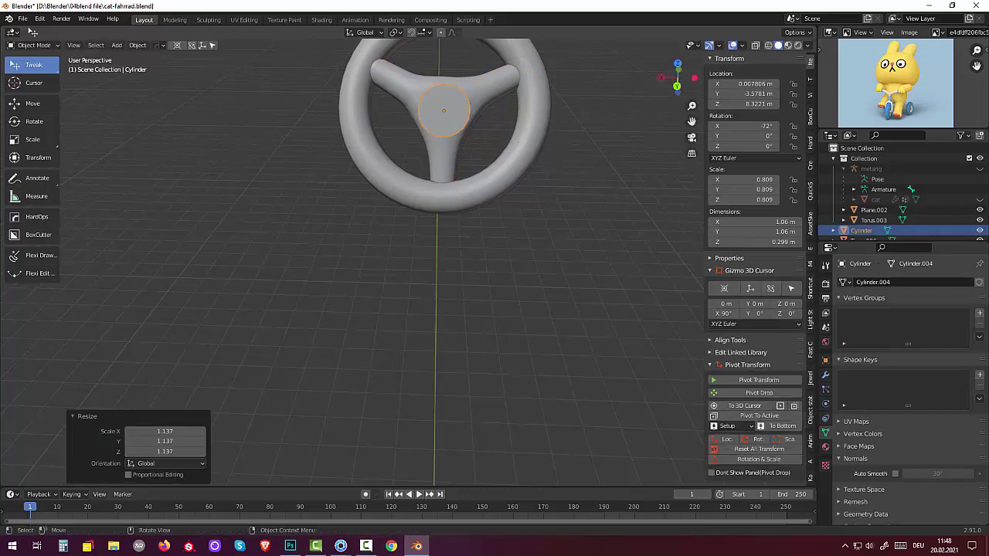
pyautogui.moveTo(620, 195)
pyautogui.mouseDown(button='middle')
pyautogui.moveTo(692, 176)
pyautogui.moveTo(617, 189)
pyautogui.moveTo(664, 153)
pyautogui.moveTo(593, 220)
pyautogui.mouseUp(button='middle')
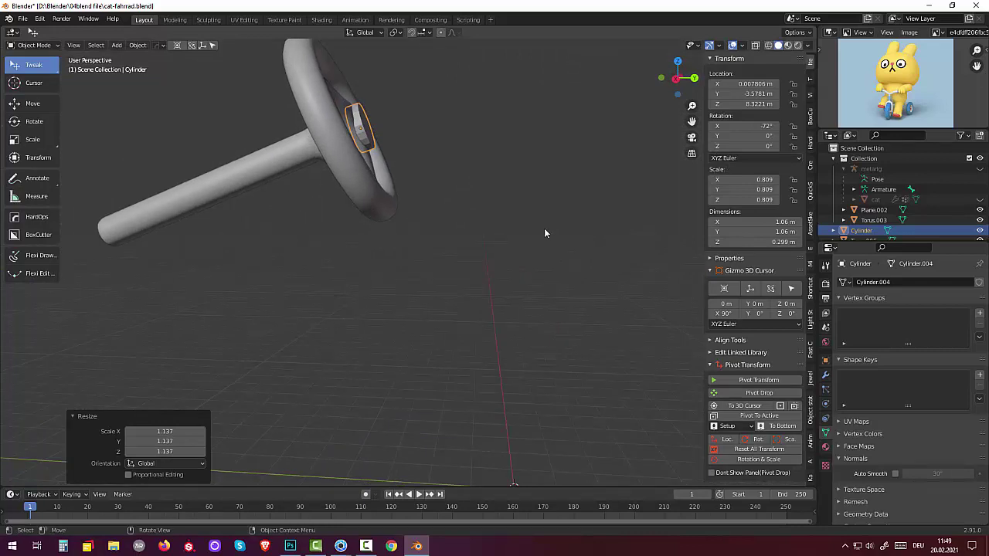
# Push the hub cylinder outward along its local Z axis past the wheel centre.
pyautogui.press('g')
pyautogui.press('z')
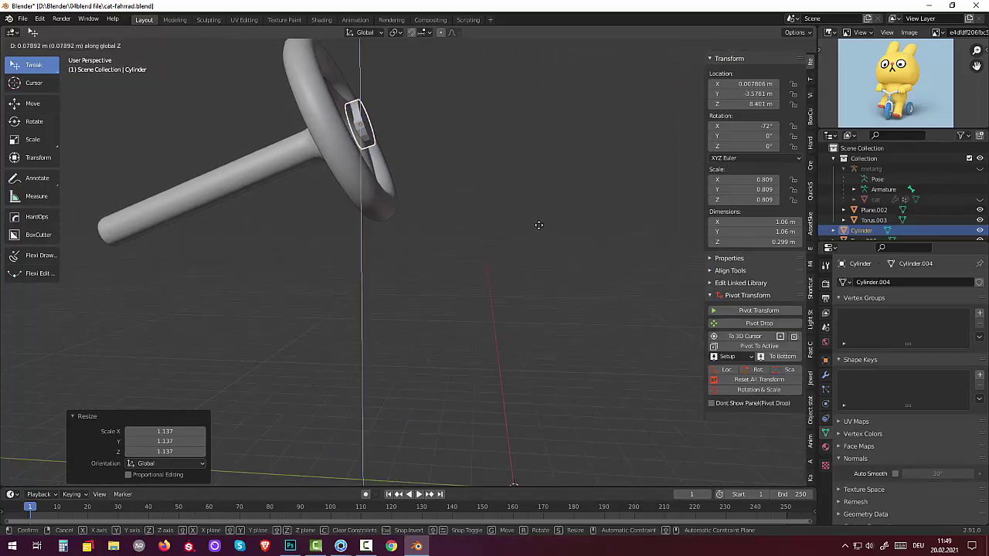
pyautogui.press('z')
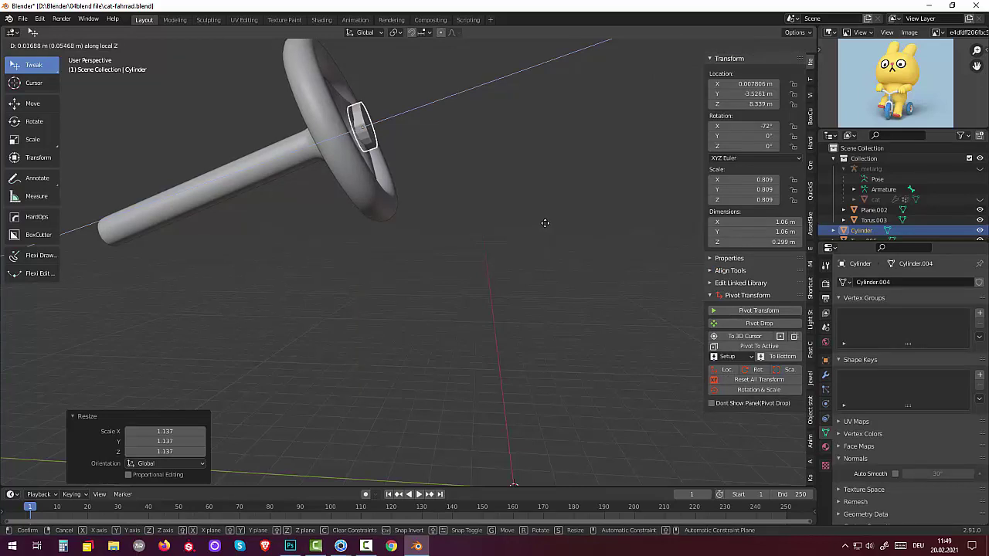
pyautogui.click(545, 222)
pyautogui.click(539, 227)
pyautogui.moveTo(539, 227)
pyautogui.keyDown('alt'); pyautogui.mouseDown(button='middle')
pyautogui.moveTo(436, 250)
pyautogui.moveTo(468, 173)
pyautogui.mouseUp(button='middle'); pyautogui.keyUp('alt')
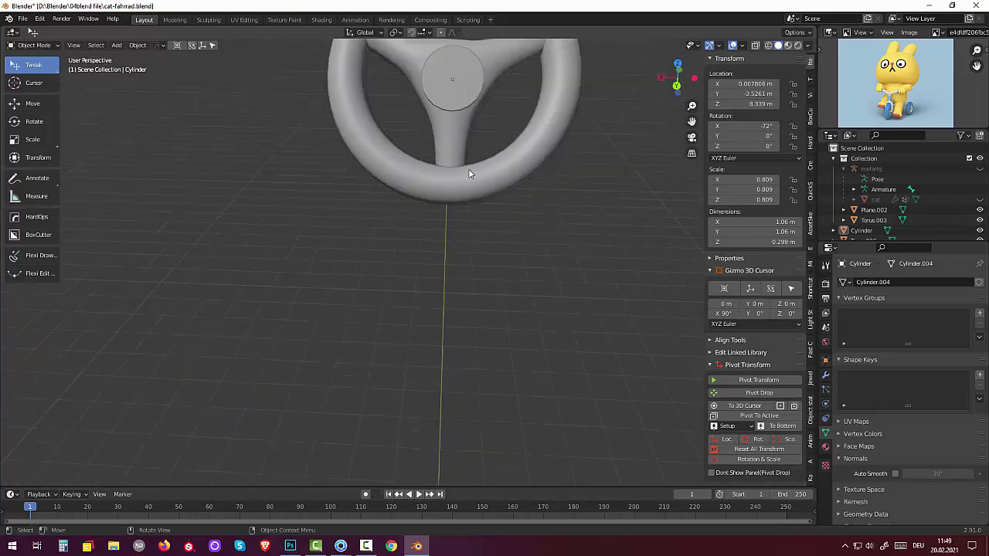
pyautogui.click(461, 92)
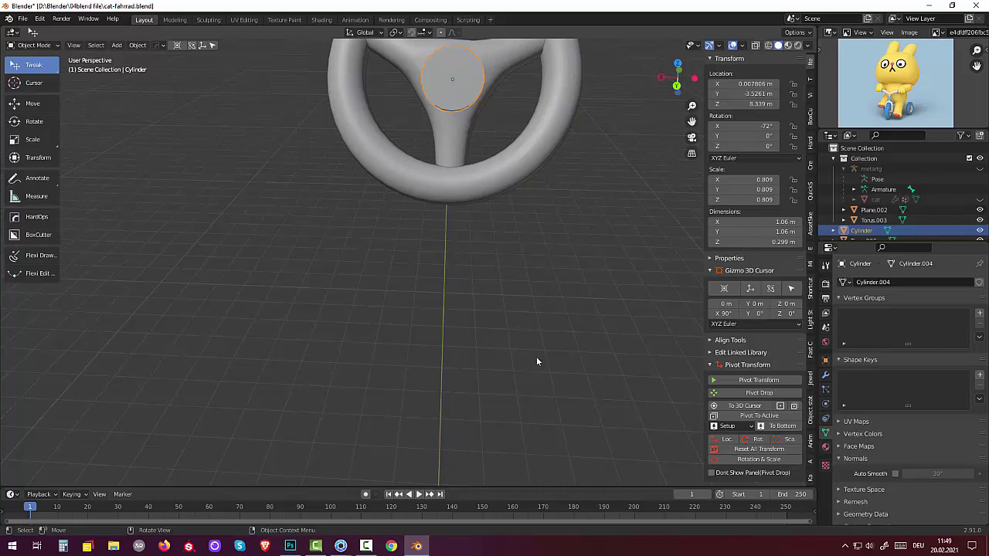
pyautogui.moveTo(536, 361); pyautogui.dragTo(559, 284, button='middle')
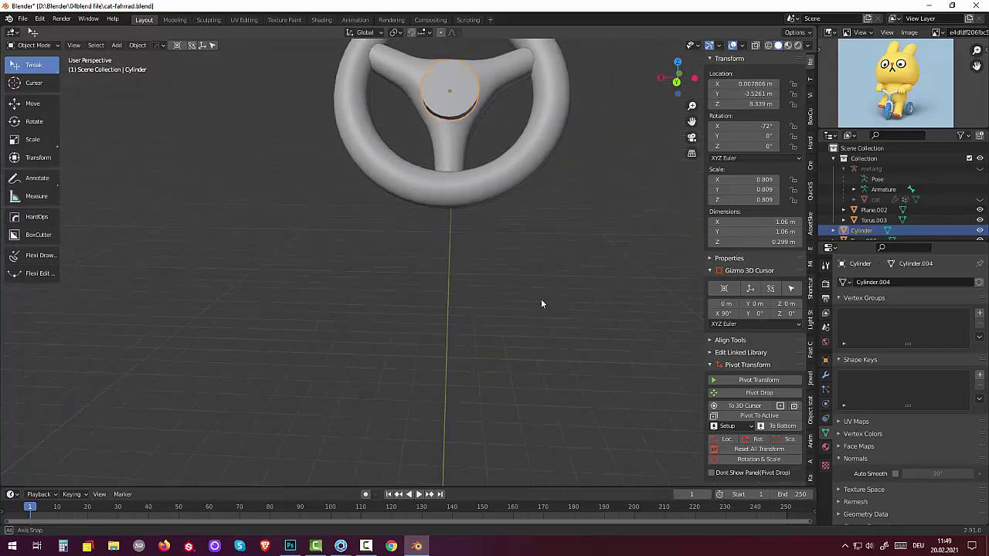
# In Edit Mode, bevel the rim of the hub's top cap face.
pyautogui.click(31, 46)
pyautogui.click(34, 71)
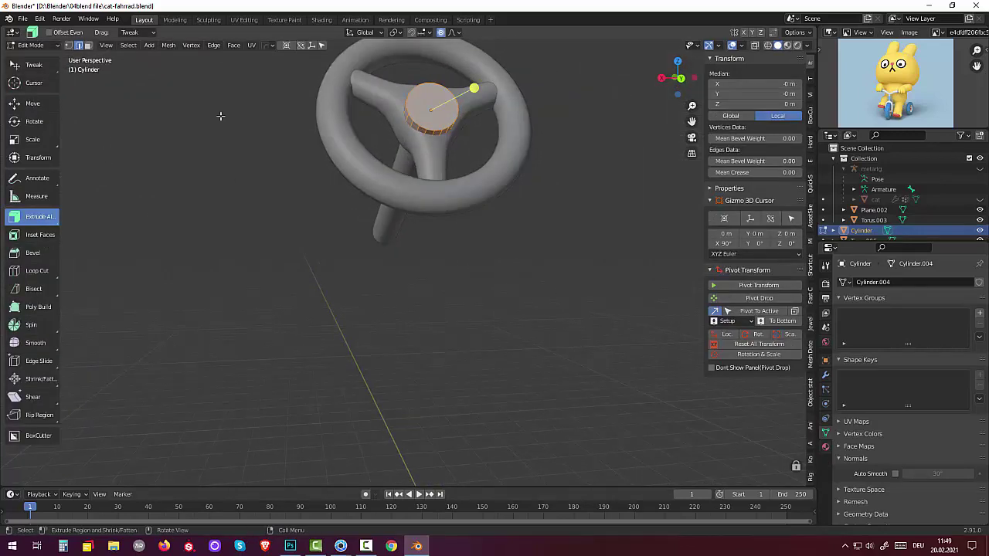
pyautogui.click(431, 116)
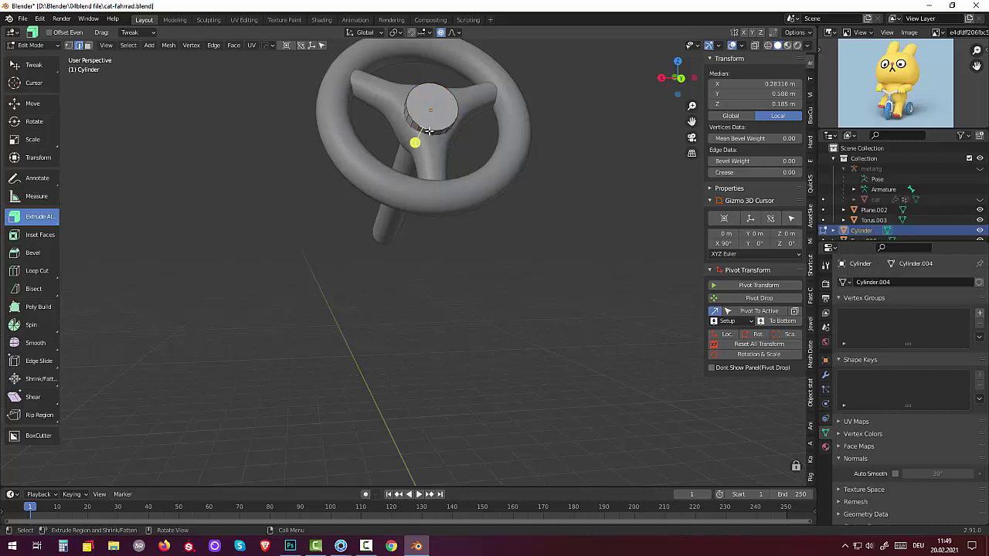
pyautogui.click(429, 130)
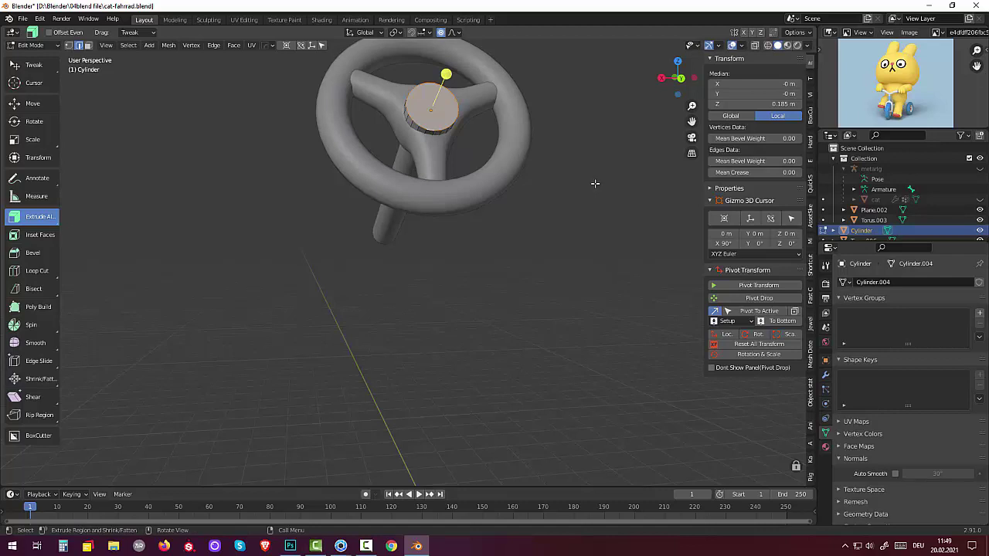
pyautogui.hotkey('ctrl', 'b')
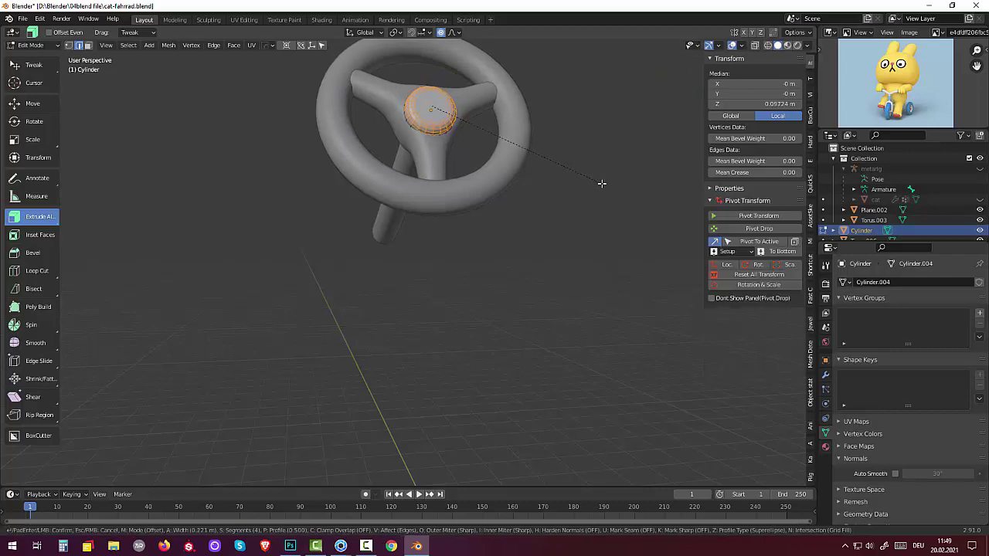
pyautogui.click(600, 182)
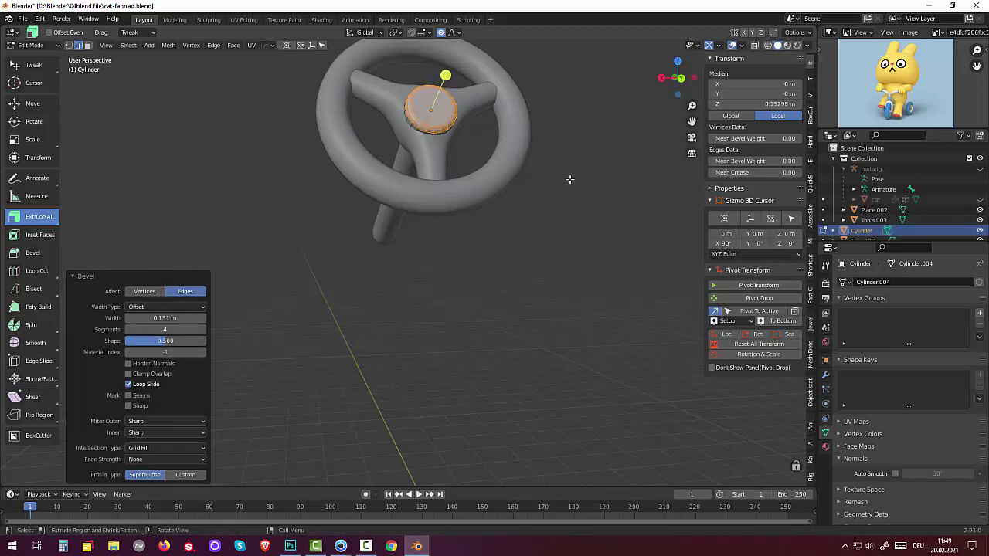
# Inset the hub's top cap face and extrude it inward as a recess.
pyautogui.click(445, 112)
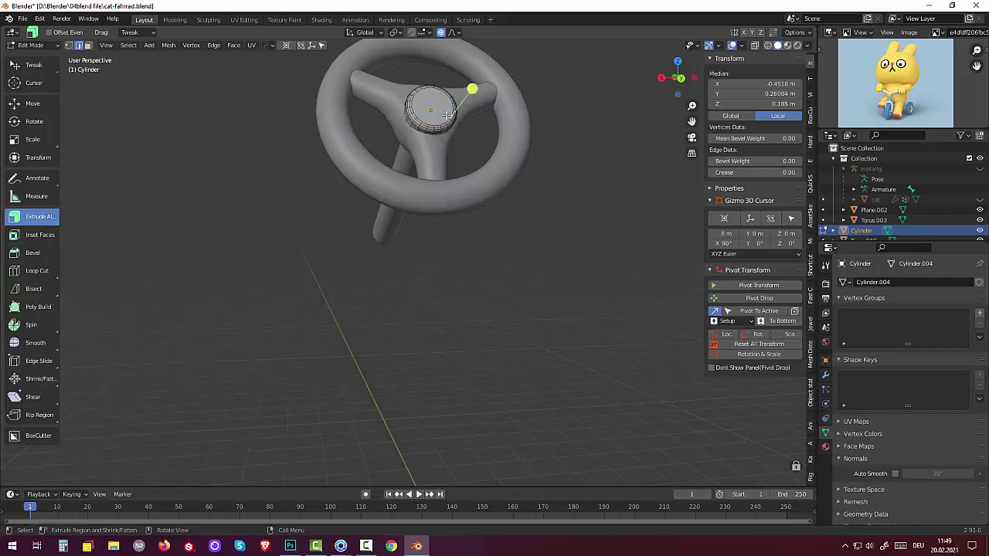
pyautogui.hotkey('alt', 'a')
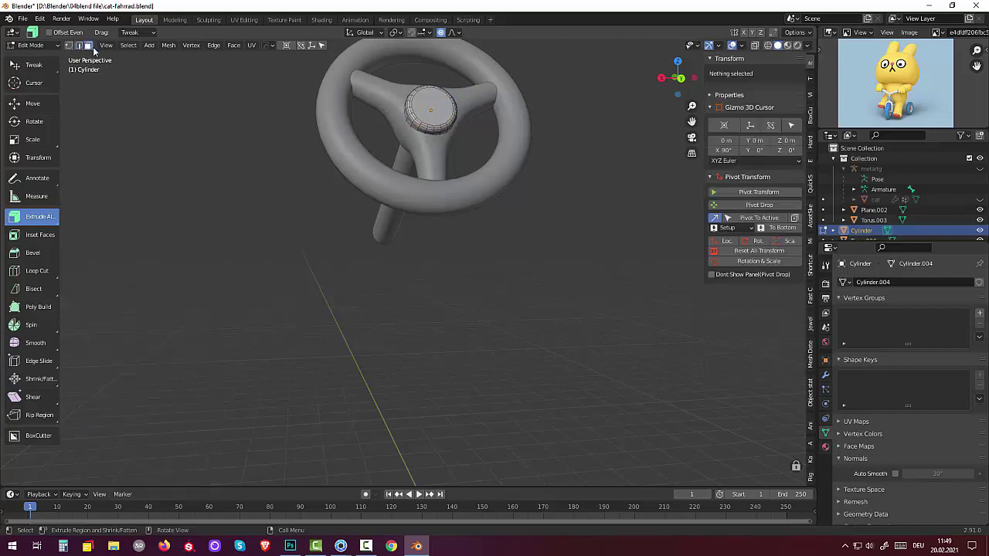
pyautogui.click(438, 111)
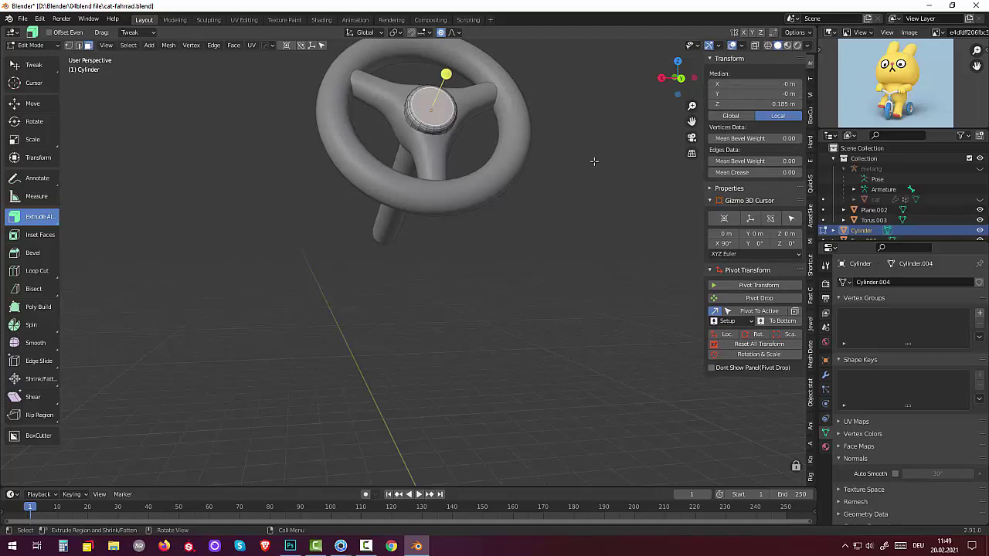
pyautogui.press('i')
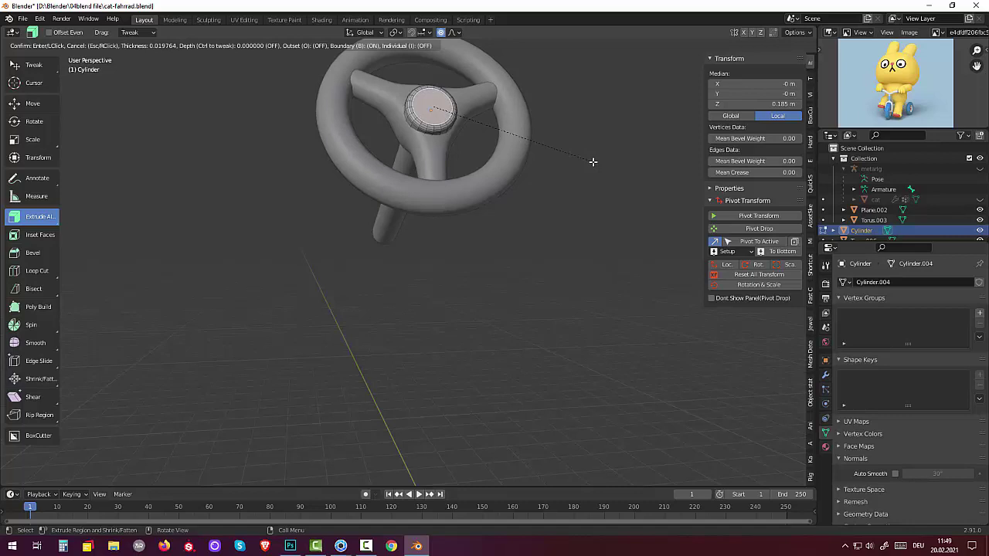
pyautogui.click(592, 161)
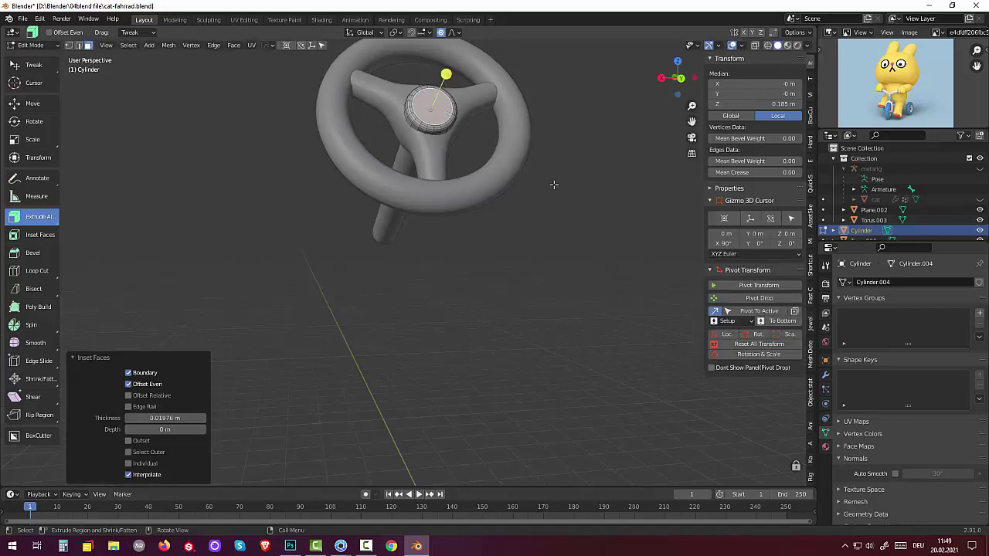
pyautogui.press('e')
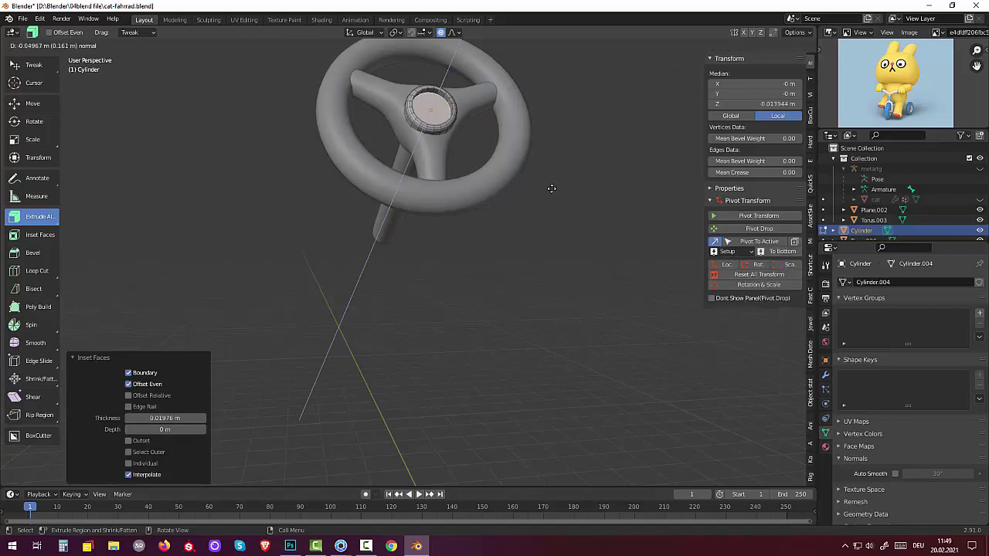
pyautogui.click(551, 188)
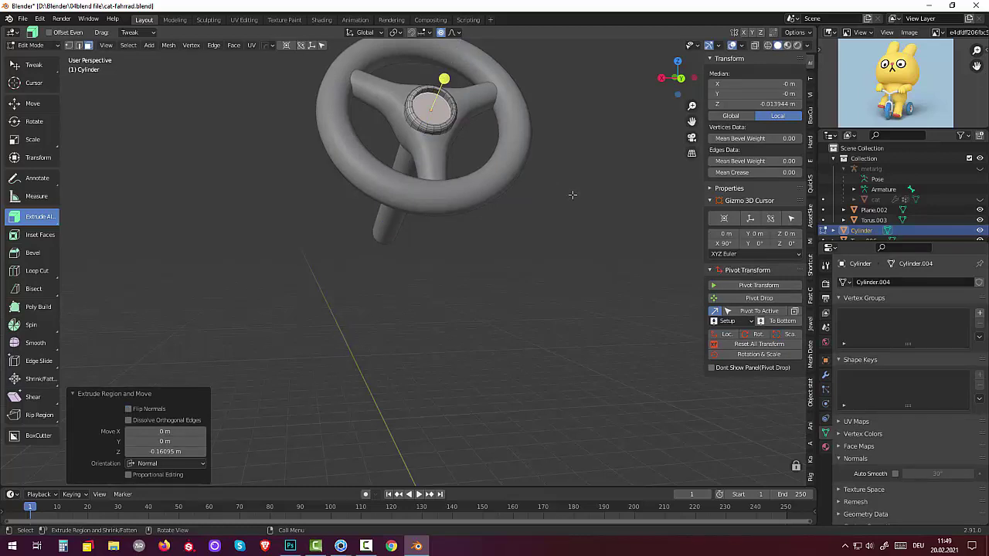
# Inset the recessed face again, raise it 0.1743 m outward, and bevel its edge.
pyautogui.press('i')
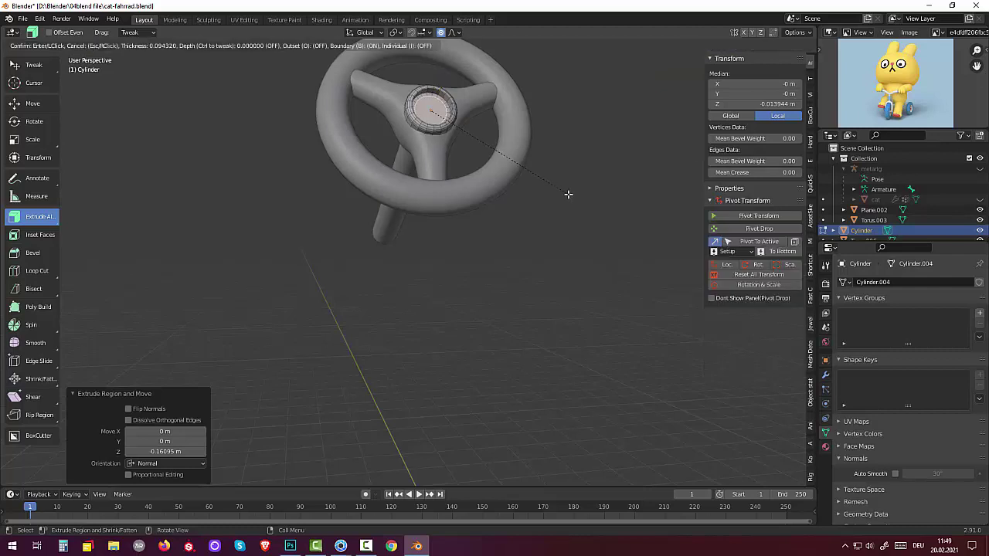
pyautogui.click(571, 193)
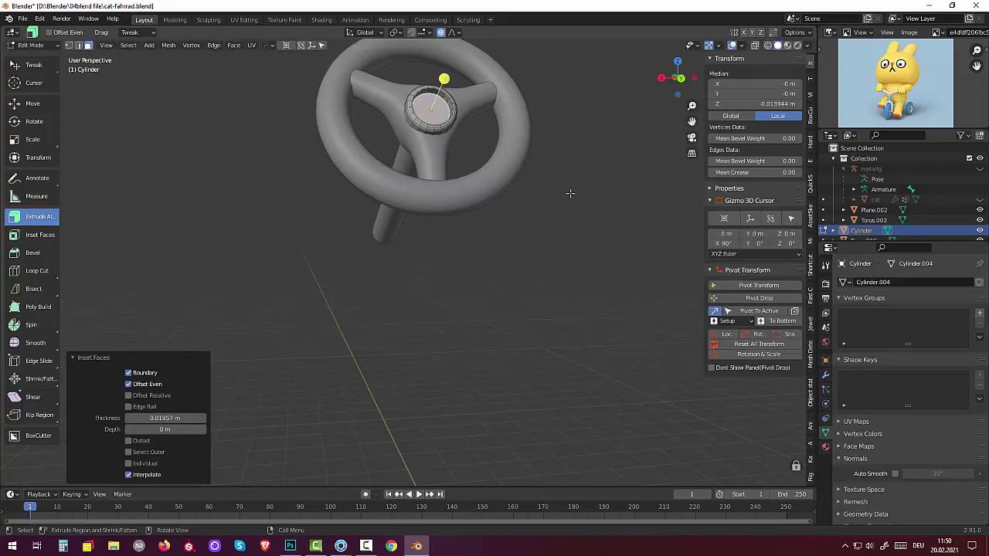
pyautogui.press('e')
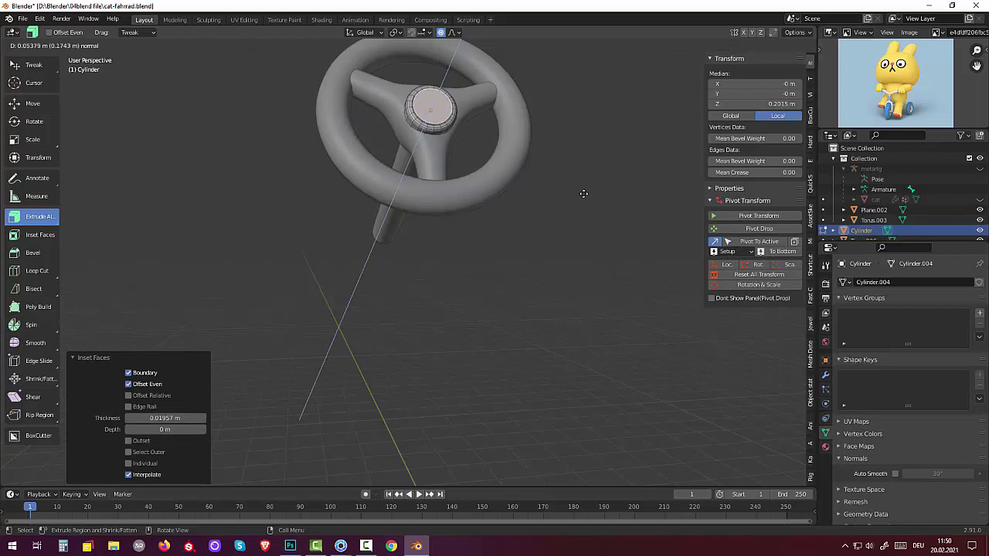
pyautogui.click(583, 193)
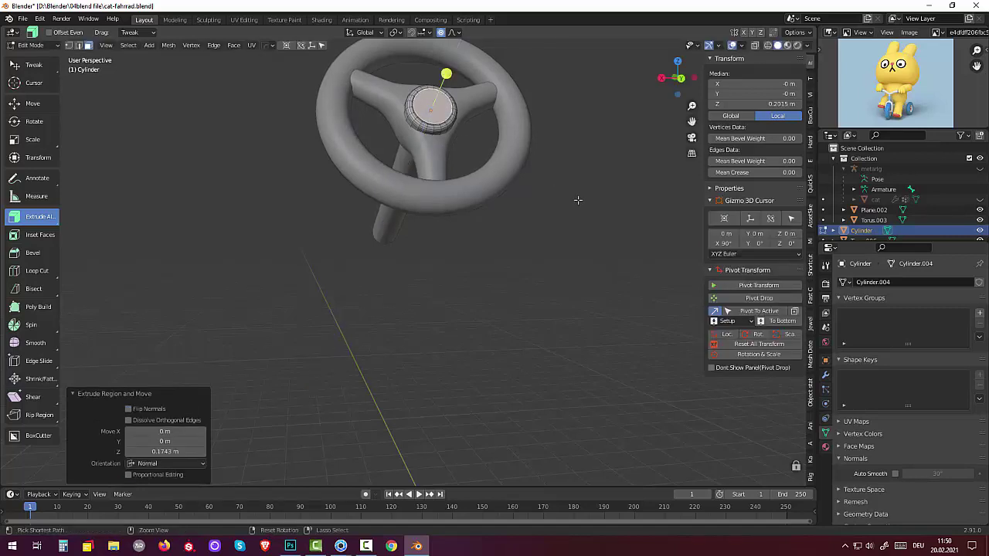
pyautogui.hotkey('ctrl', 'b')
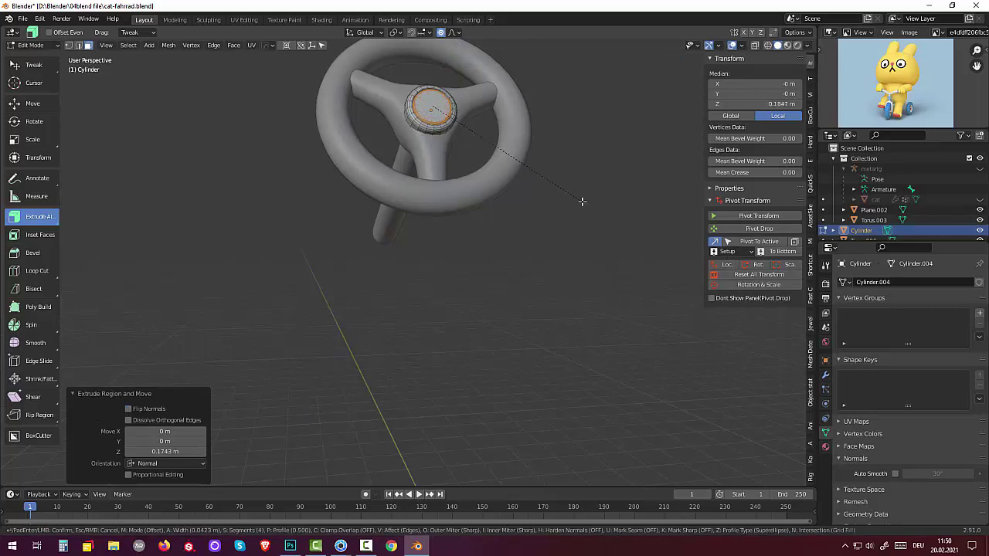
pyautogui.click(582, 201)
pyautogui.click(554, 249)
pyautogui.moveTo(552, 254)
pyautogui.mouseDown(button='middle')
pyautogui.moveTo(509, 267)
pyautogui.moveTo(514, 299)
pyautogui.mouseUp(button='middle')
pyautogui.scroll(-2, 514, 299)
pyautogui.scroll(-2, 525, 270)
# Return to Object Mode and scale the hub up by 1.143.
pyautogui.scroll(-2, 541, 270)
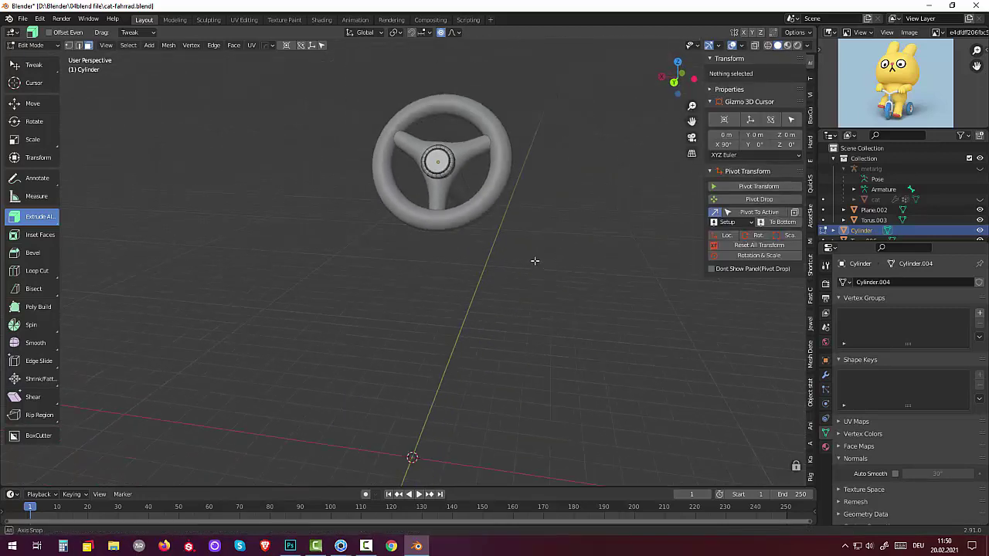
pyautogui.moveTo(534, 260)
pyautogui.mouseDown(button='middle')
pyautogui.moveTo(566, 260)
pyautogui.moveTo(550, 272)
pyautogui.moveTo(560, 270)
pyautogui.moveTo(554, 260)
pyautogui.mouseUp(button='middle')
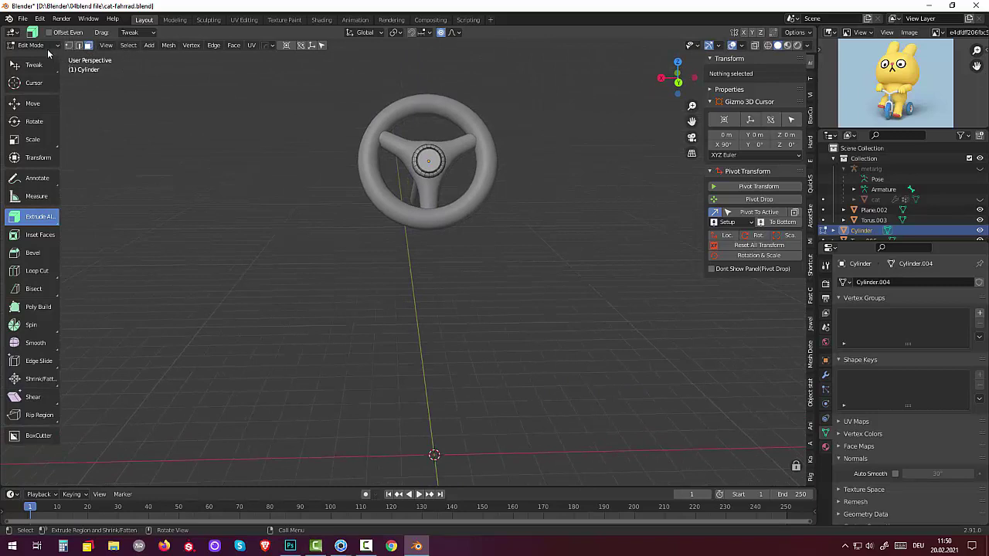
pyautogui.click(45, 45)
pyautogui.click(31, 54)
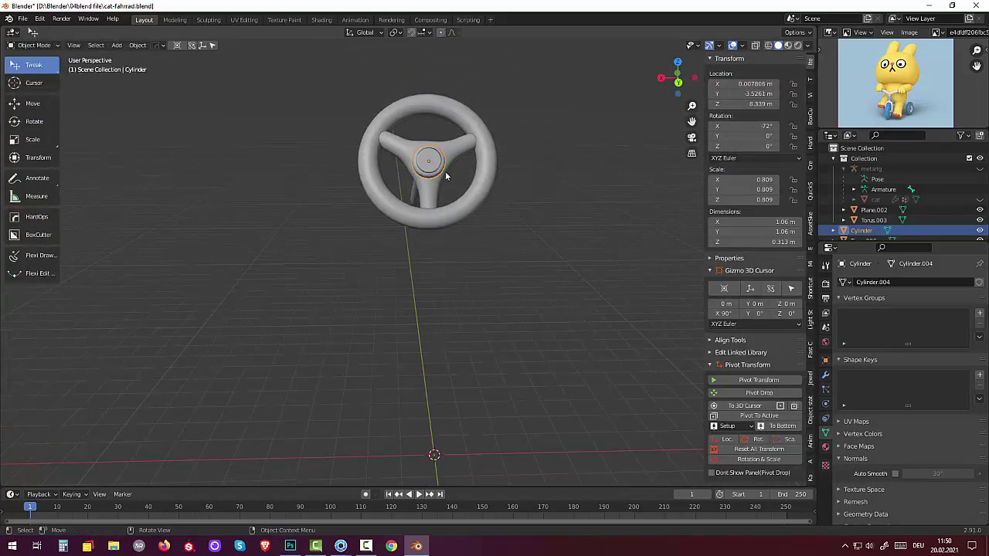
pyautogui.moveTo(445, 176); pyautogui.dragTo(444, 179, button='middle')
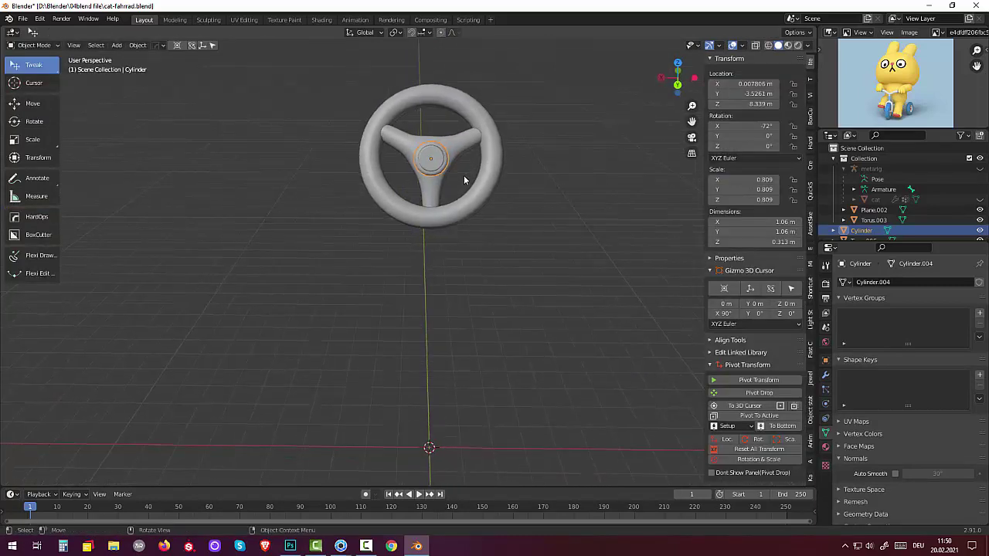
pyautogui.press('s')
pyautogui.click(476, 170)
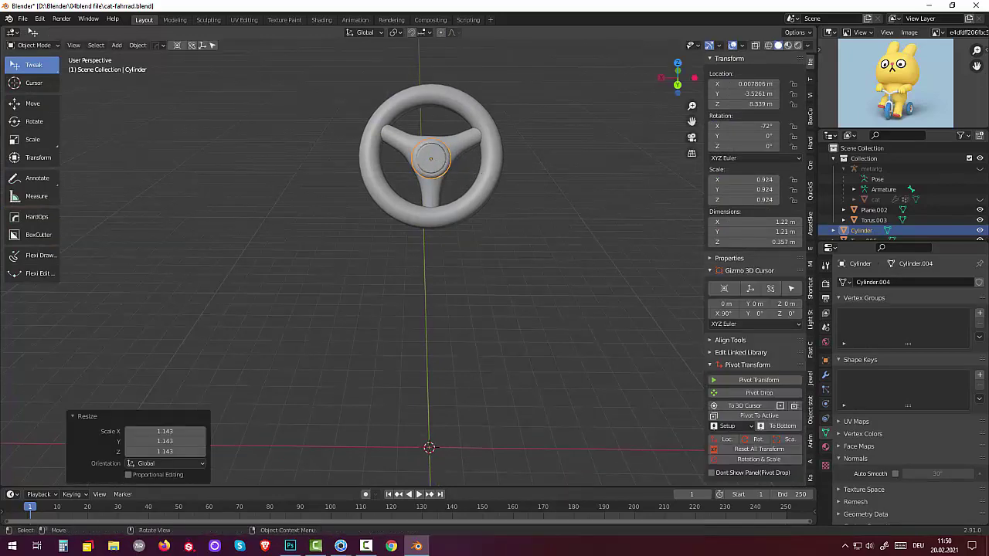
# Move the hub by Z 0.09655 m so it sits centred on the wheel.
pyautogui.moveTo(452, 173)
pyautogui.mouseDown(button='middle')
pyautogui.moveTo(592, 134)
pyautogui.moveTo(574, 140)
pyautogui.mouseUp(button='middle')
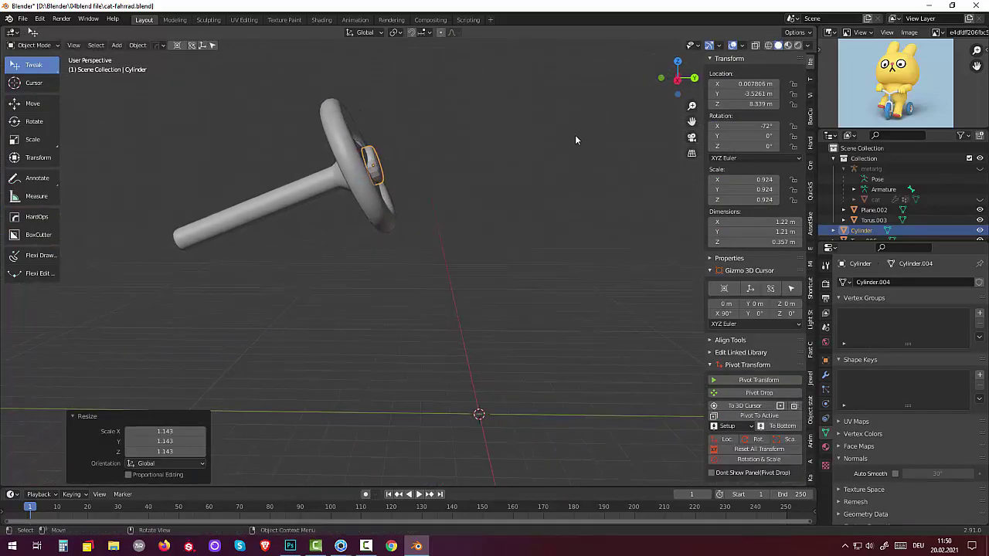
pyautogui.press('g')
pyautogui.press('z')
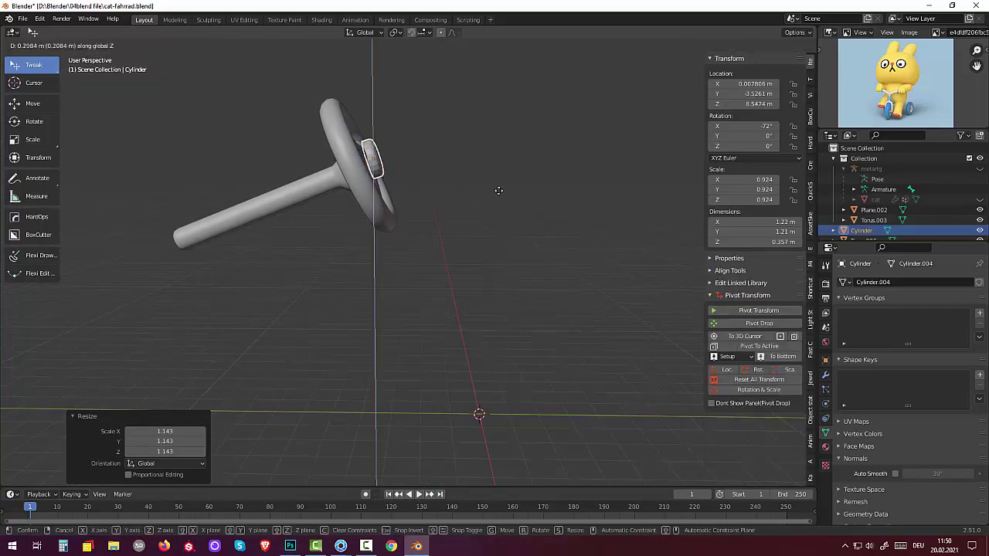
pyautogui.press('z')
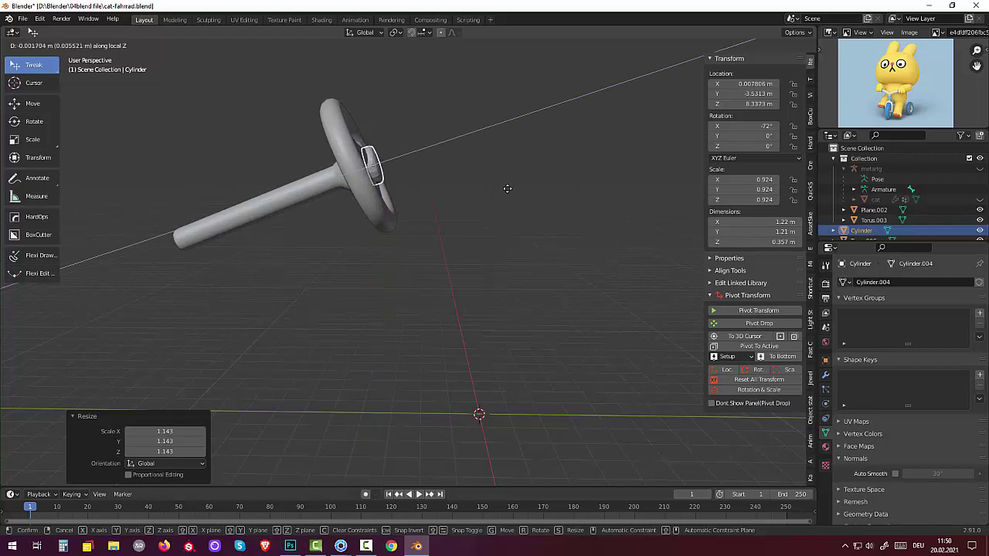
pyautogui.press('z')
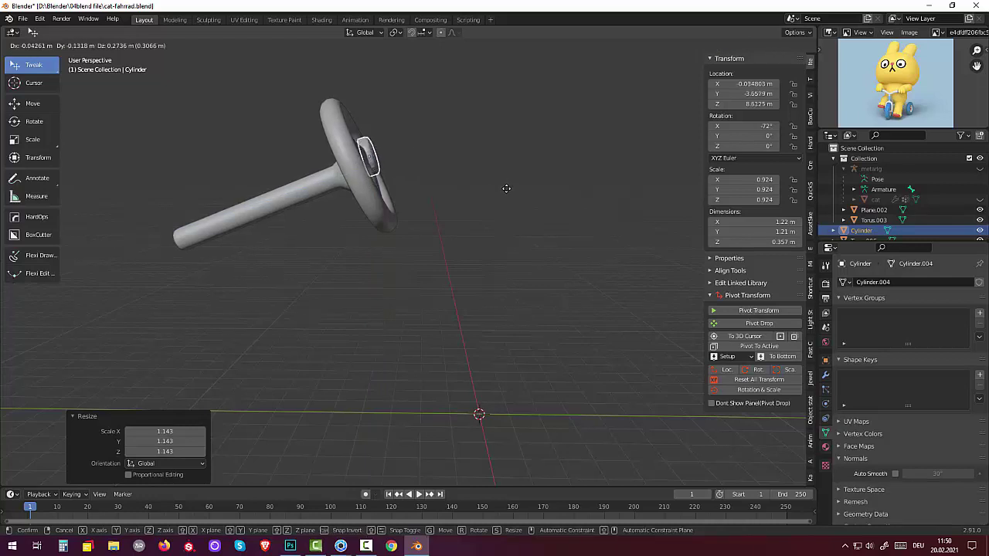
pyautogui.click(507, 193)
pyautogui.moveTo(506, 193)
pyautogui.mouseDown(button='middle')
pyautogui.moveTo(485, 210)
pyautogui.moveTo(413, 223)
pyautogui.mouseUp(button='middle')
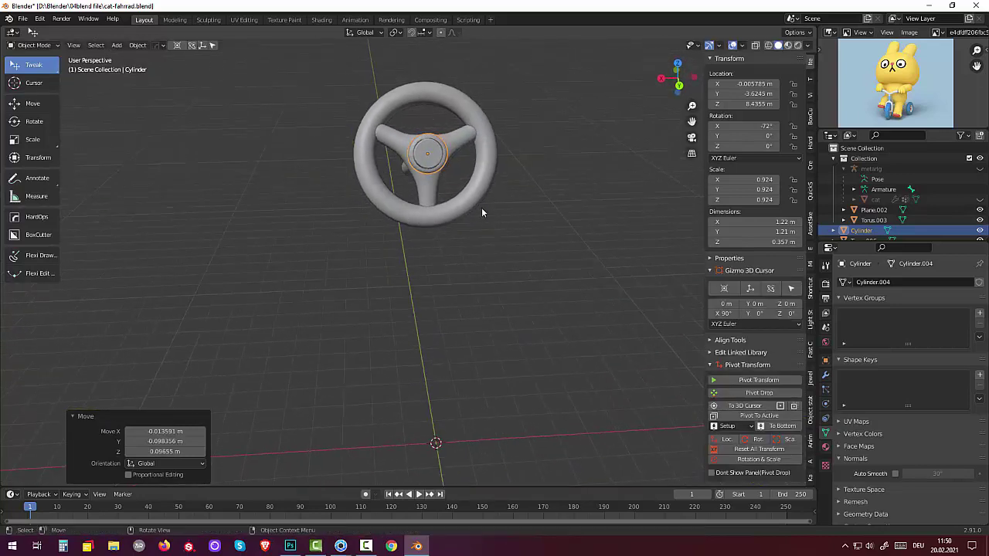
# Keep solid shading and shift the hub to X 0.012491, Y -2.5961, Z 8.3796 m.
pyautogui.press('z')
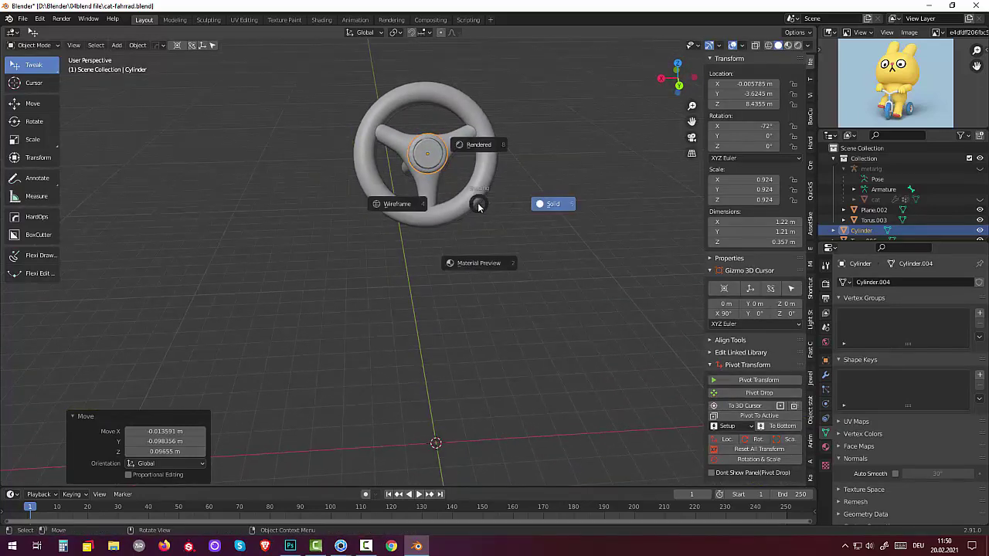
pyautogui.click(506, 172)
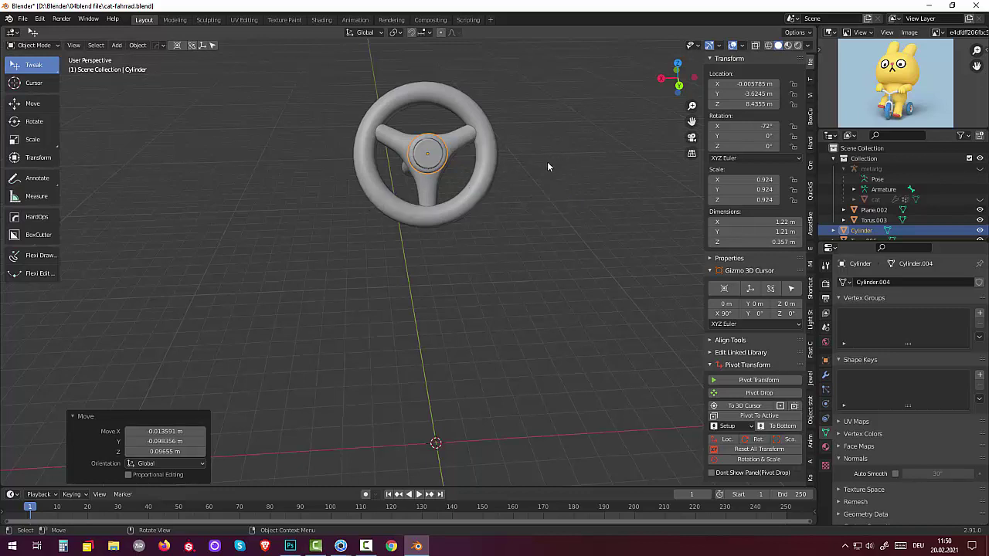
pyautogui.press('g')
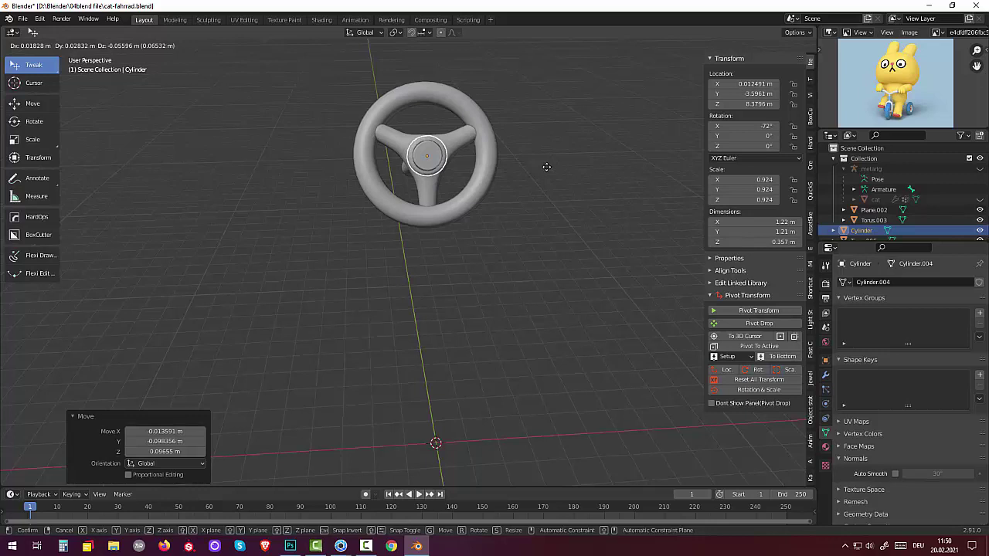
pyautogui.click(546, 167)
pyautogui.click(577, 217)
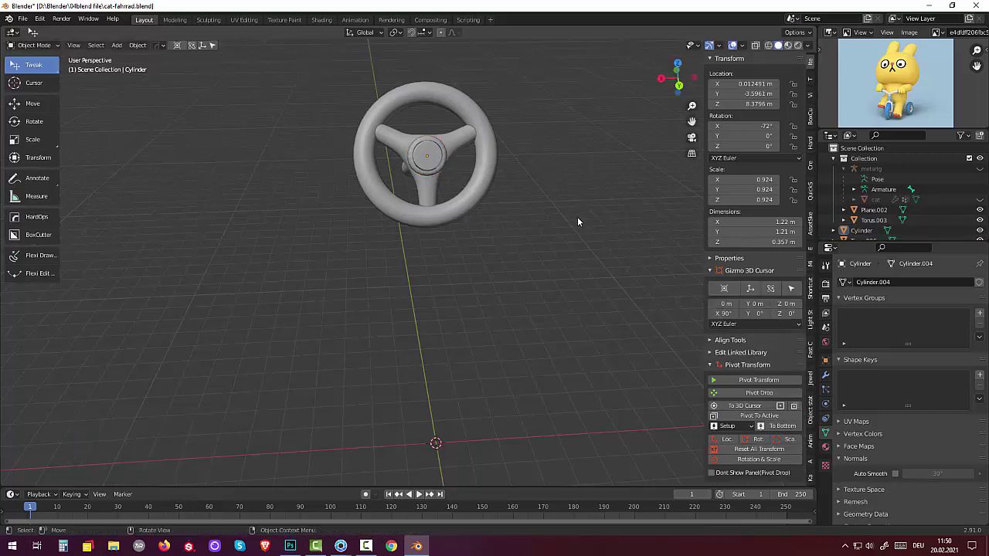
pyautogui.moveTo(578, 220)
pyautogui.mouseDown(button='middle')
pyautogui.moveTo(458, 282)
pyautogui.moveTo(780, 244)
pyautogui.mouseUp(button='middle')
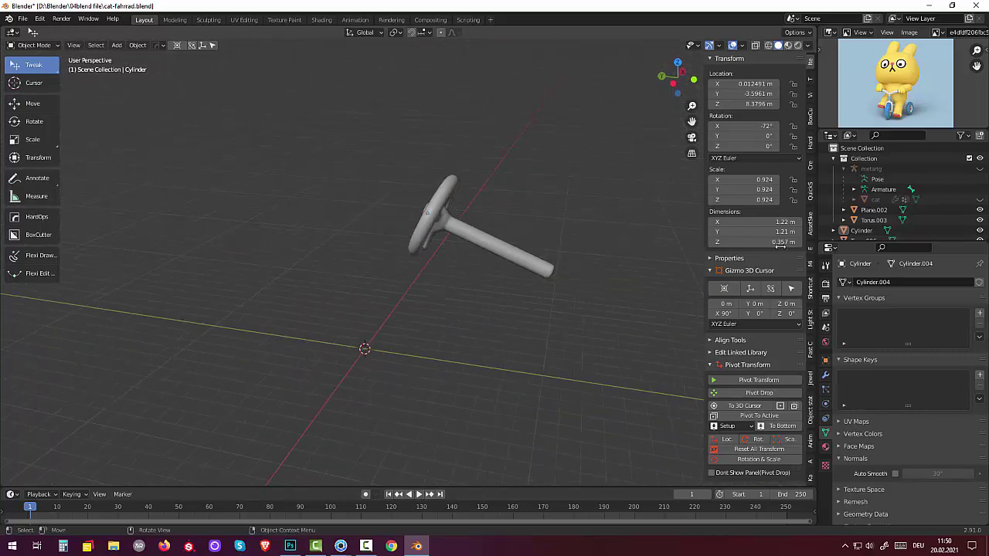
# Unhide the cat, select it, and switch the viewport to Material Preview shading.
pyautogui.click(979, 200)
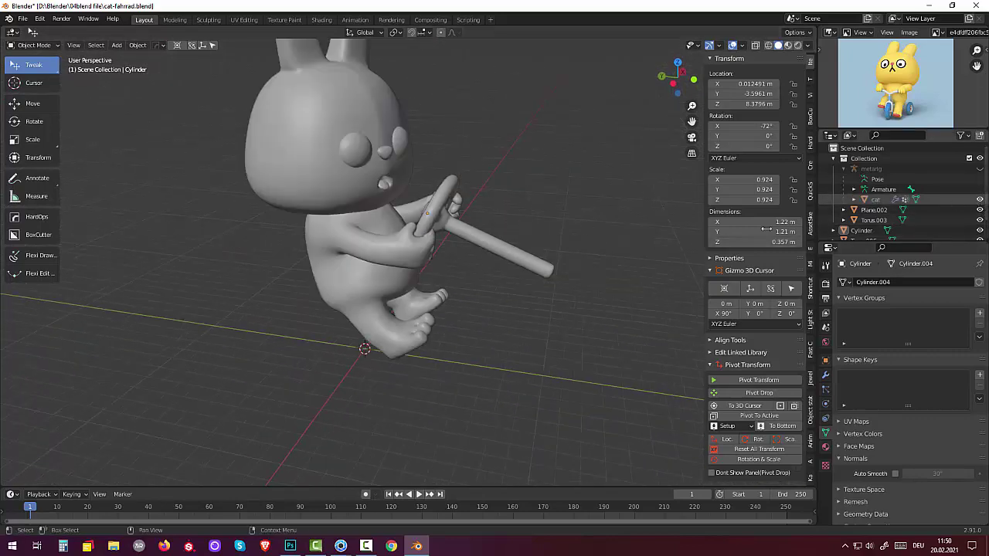
pyautogui.scroll(-3, 556, 255)
pyautogui.moveTo(557, 251)
pyautogui.mouseDown(button='middle')
pyautogui.moveTo(474, 257)
pyautogui.moveTo(464, 246)
pyautogui.moveTo(483, 245)
pyautogui.moveTo(492, 263)
pyautogui.moveTo(542, 243)
pyautogui.moveTo(792, 238)
pyautogui.moveTo(666, 245)
pyautogui.moveTo(597, 233)
pyautogui.moveTo(342, 223)
pyautogui.moveTo(262, 235)
pyautogui.moveTo(328, 229)
pyautogui.mouseUp(button='middle')
pyautogui.scroll(1, 488, 269)
pyautogui.scroll(3, 445, 274)
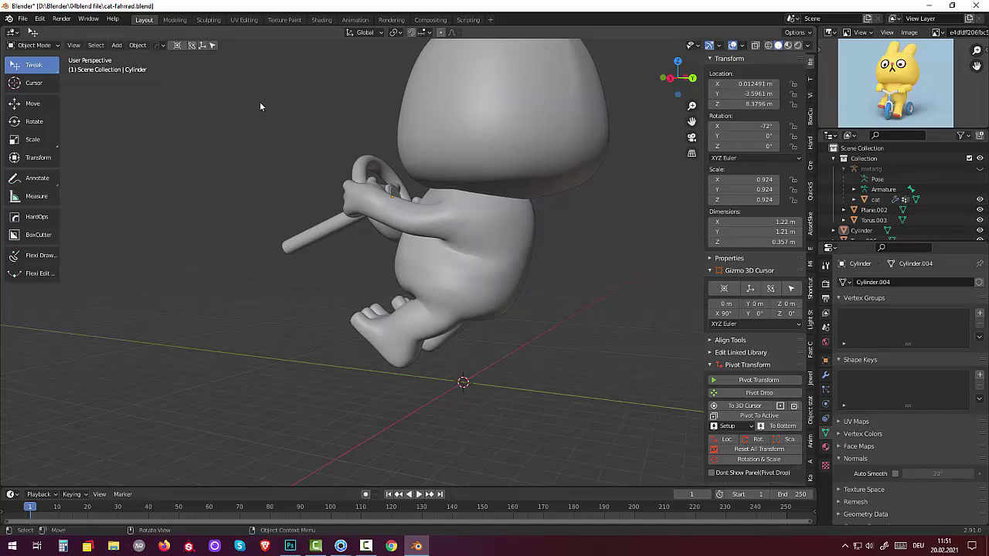
pyautogui.click(496, 122)
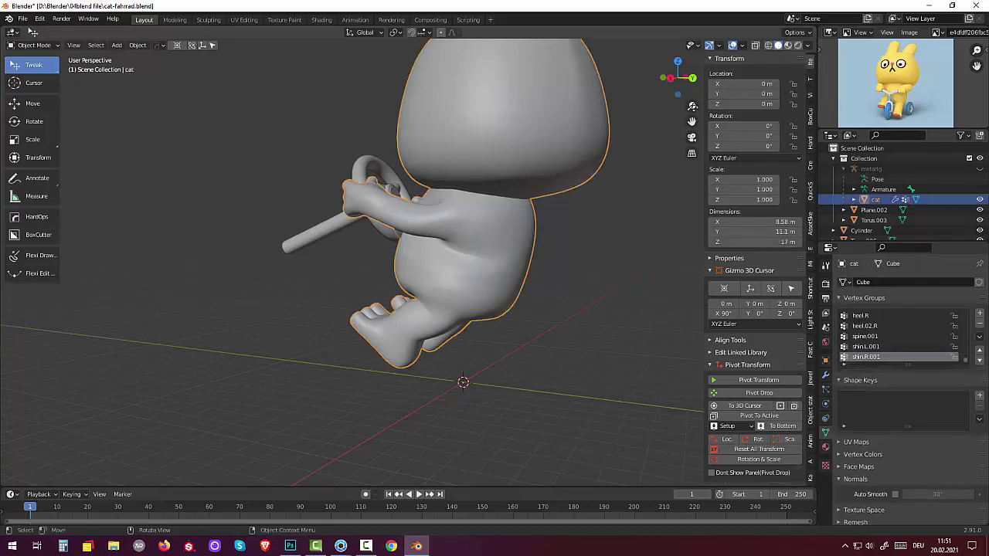
pyautogui.click(788, 45)
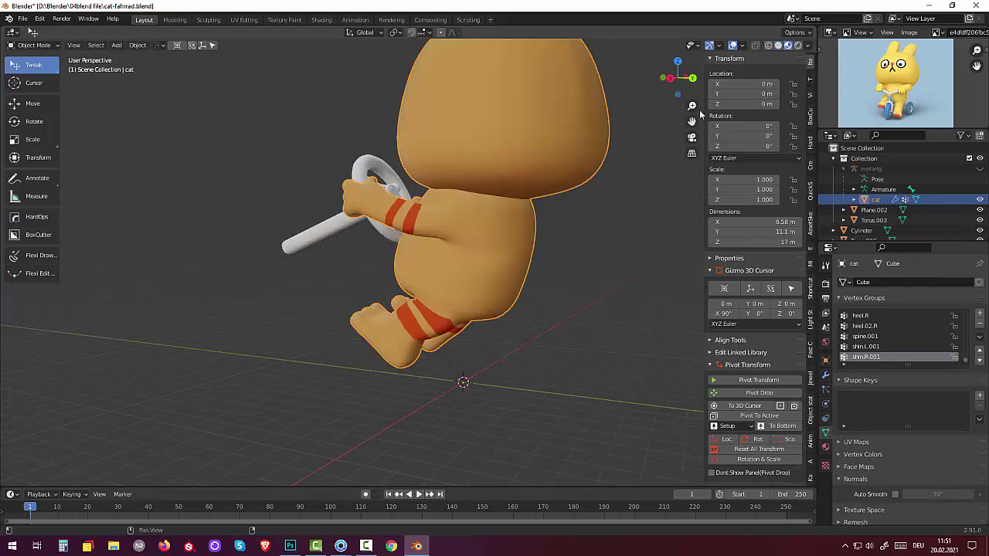
pyautogui.moveTo(701, 114)
pyautogui.mouseDown(button='middle')
pyautogui.moveTo(594, 229)
pyautogui.moveTo(729, 196)
pyautogui.moveTo(664, 196)
pyautogui.moveTo(677, 174)
pyautogui.moveTo(579, 234)
pyautogui.moveTo(540, 217)
pyautogui.moveTo(542, 195)
pyautogui.moveTo(594, 225)
pyautogui.mouseUp(button='middle')
pyautogui.scroll(-2, 594, 225)
pyautogui.moveTo(564, 259)
pyautogui.mouseDown(button='middle')
pyautogui.moveTo(540, 256)
pyautogui.moveTo(586, 242)
pyautogui.moveTo(638, 251)
pyautogui.mouseUp(button='middle')
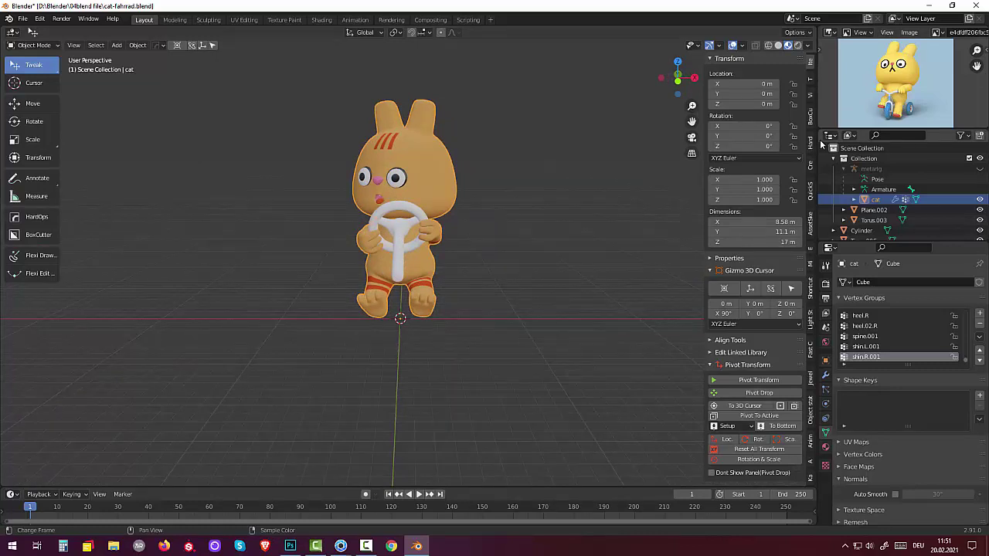
pyautogui.moveTo(564, 284)
pyautogui.mouseDown(button='middle')
pyautogui.moveTo(467, 300)
pyautogui.moveTo(457, 283)
pyautogui.moveTo(520, 289)
pyautogui.moveTo(547, 306)
pyautogui.mouseUp(button='middle')
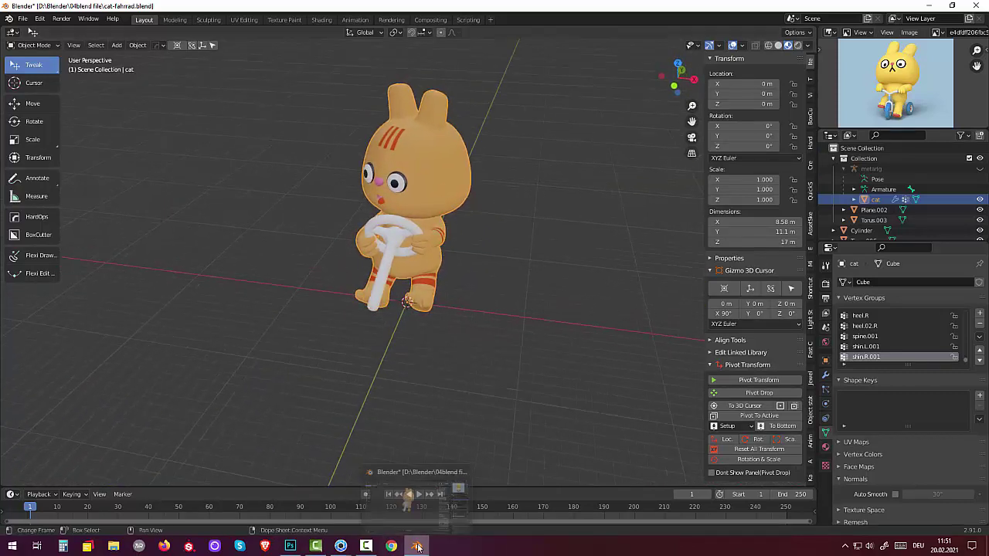